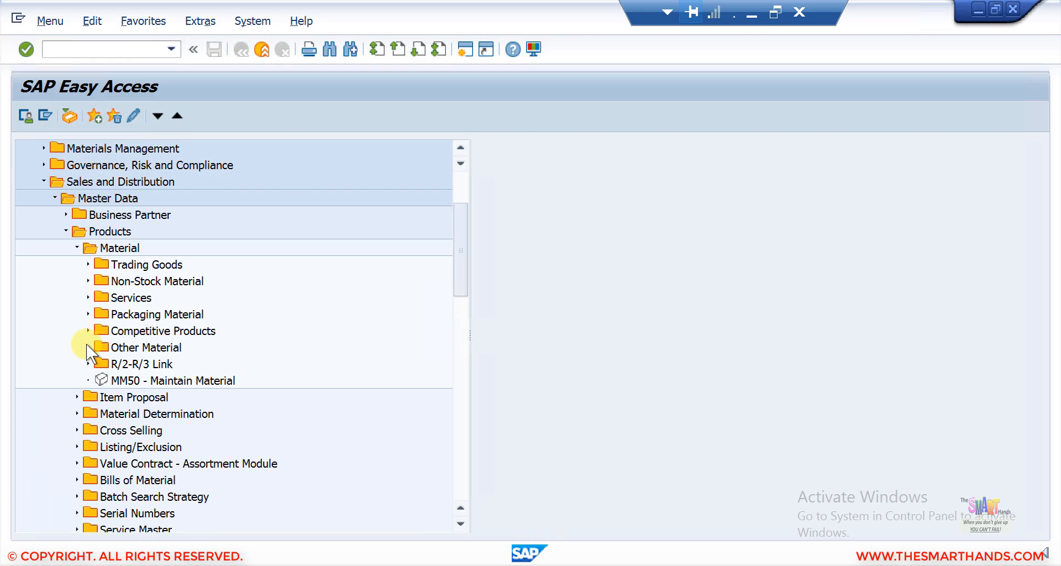
# Step: Open the Create Material transaction MM01 from the Other Material folder under Sales and Distribution master data
pyautogui.click(87, 347)
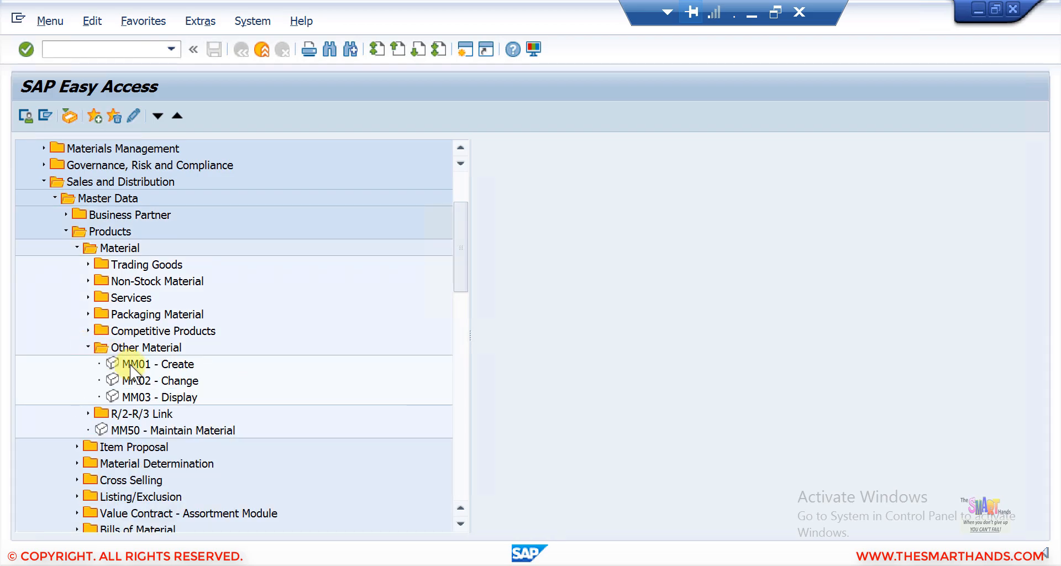
pyautogui.click(130, 364)
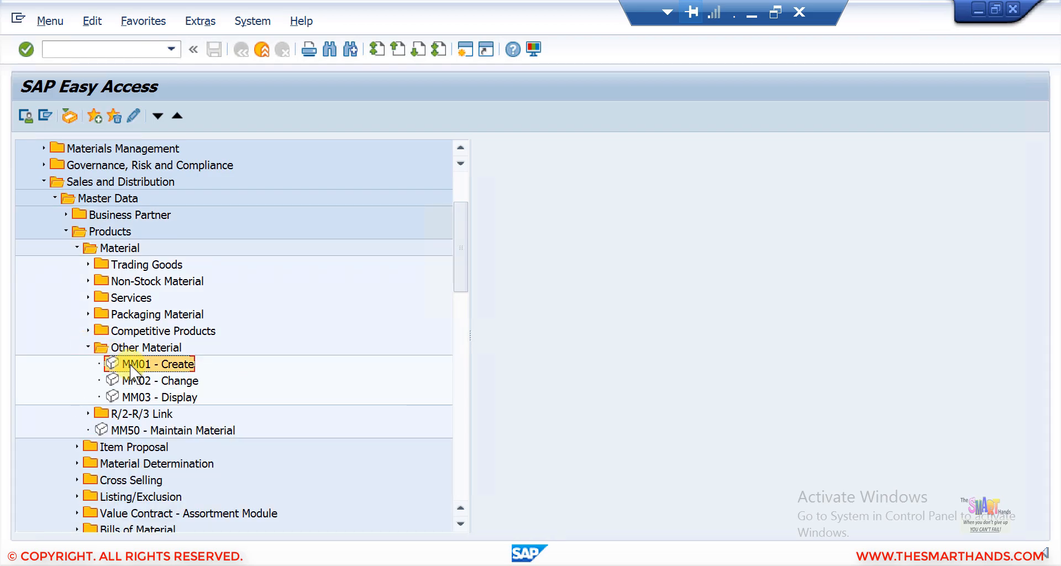
pyautogui.click(100, 54)
pyautogui.write('mm01')
pyautogui.press('Return')
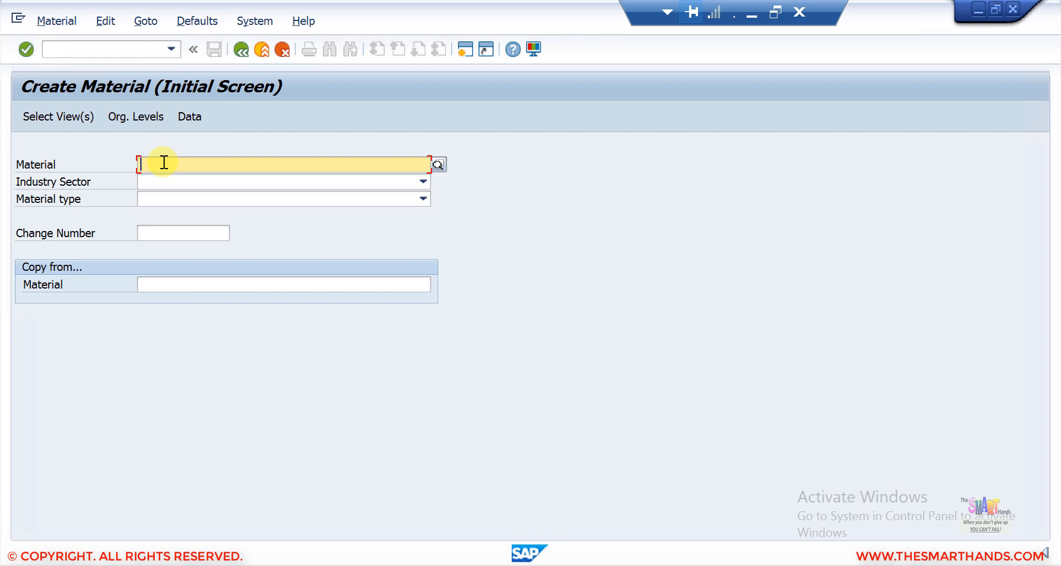
# Step: Enter DRUM50 as the material number and set the industry sector to M Mechanical engineering
pyautogui.write('DRUM')
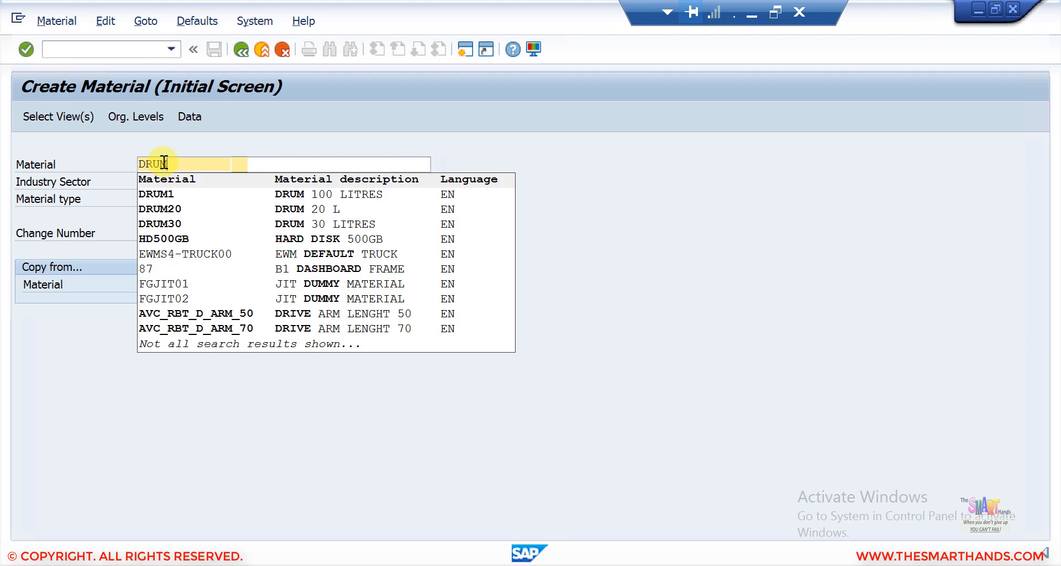
pyautogui.write('50')
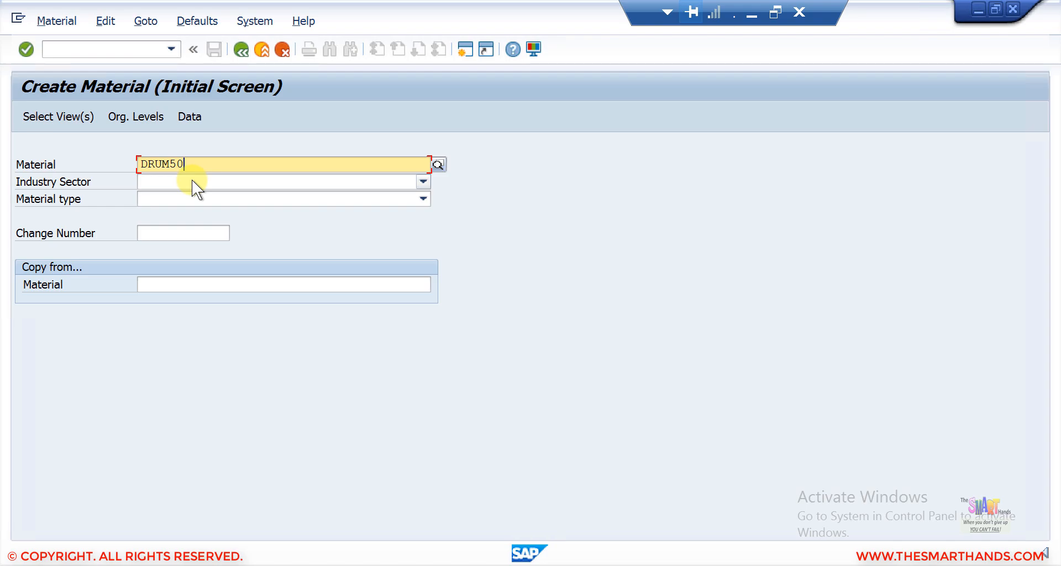
pyautogui.click(191, 180)
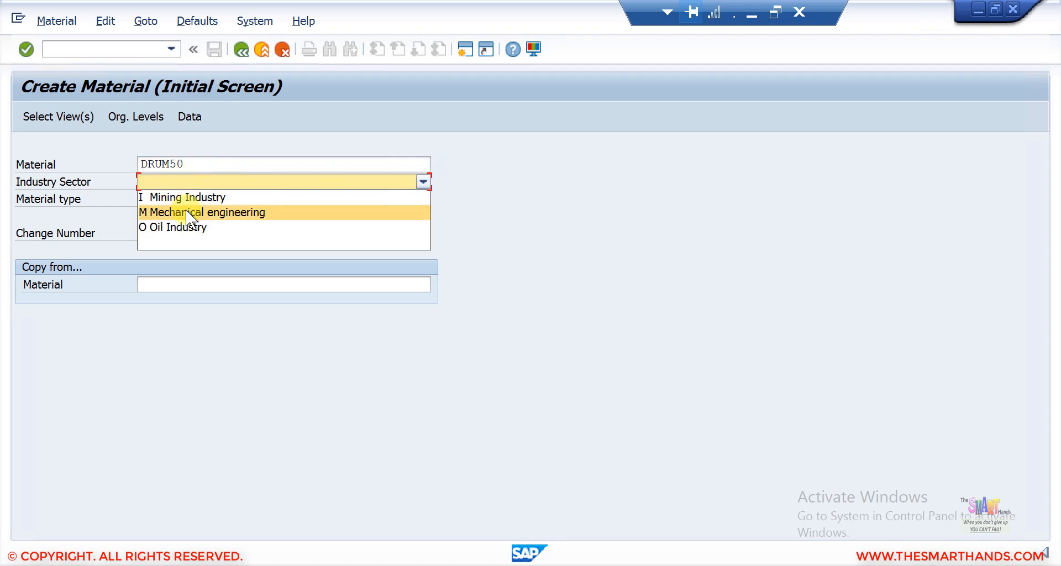
pyautogui.click(186, 212)
# Step: Set the material type to FERT Finished Product
pyautogui.click(210, 197)
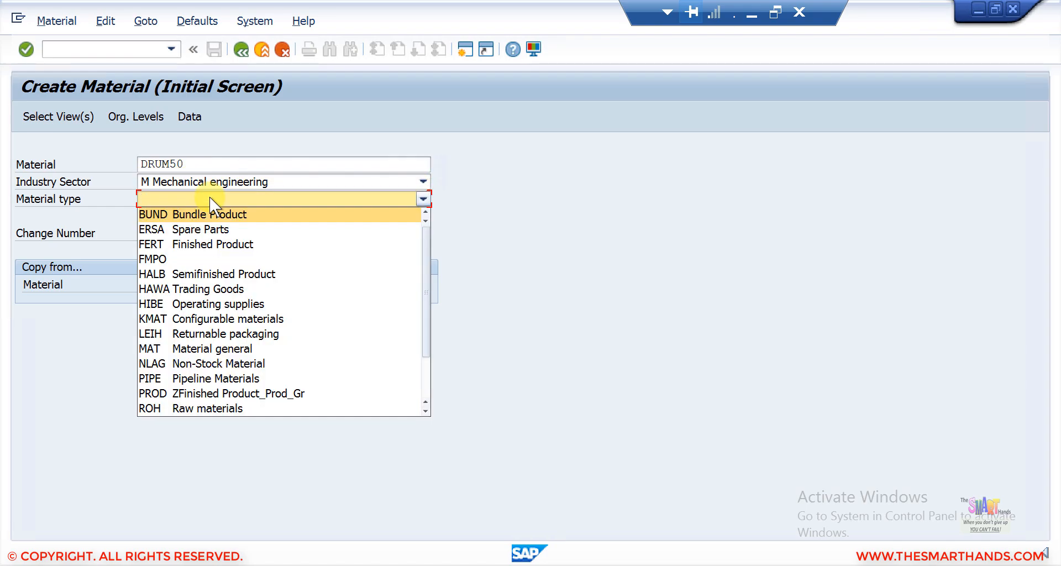
pyautogui.click(200, 243)
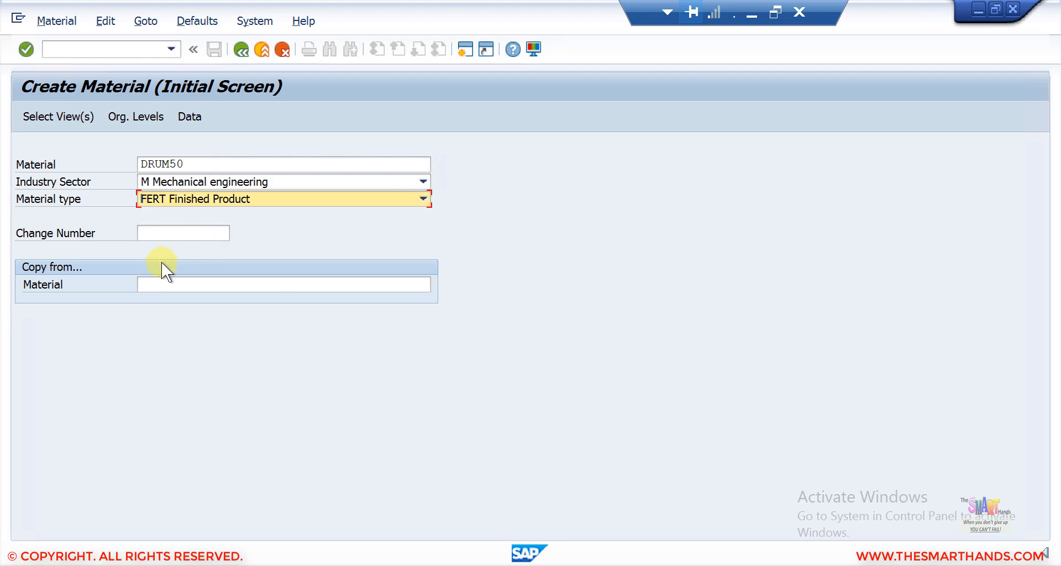
pyautogui.click(157, 284)
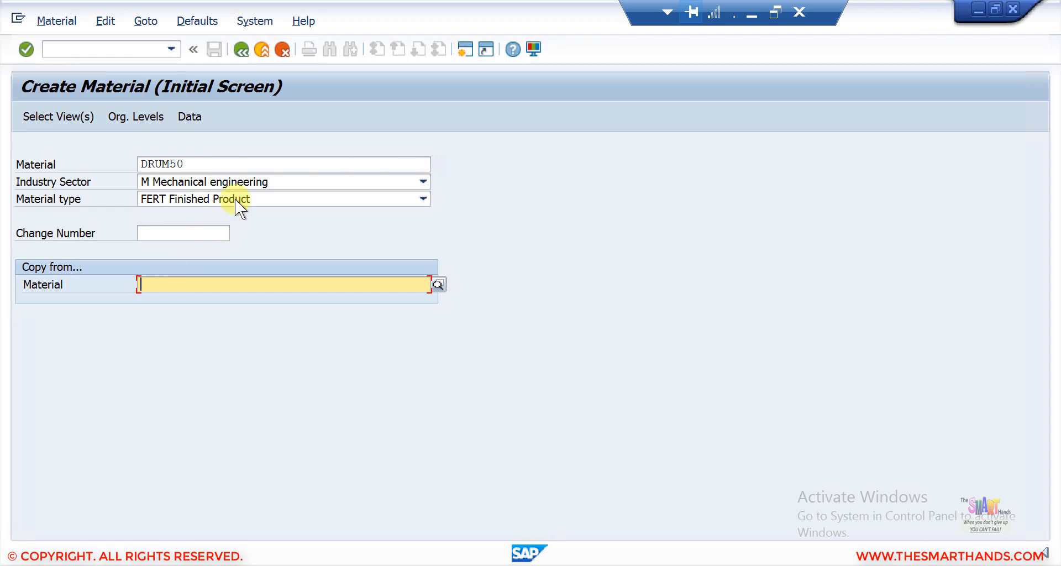
pyautogui.click(197, 160)
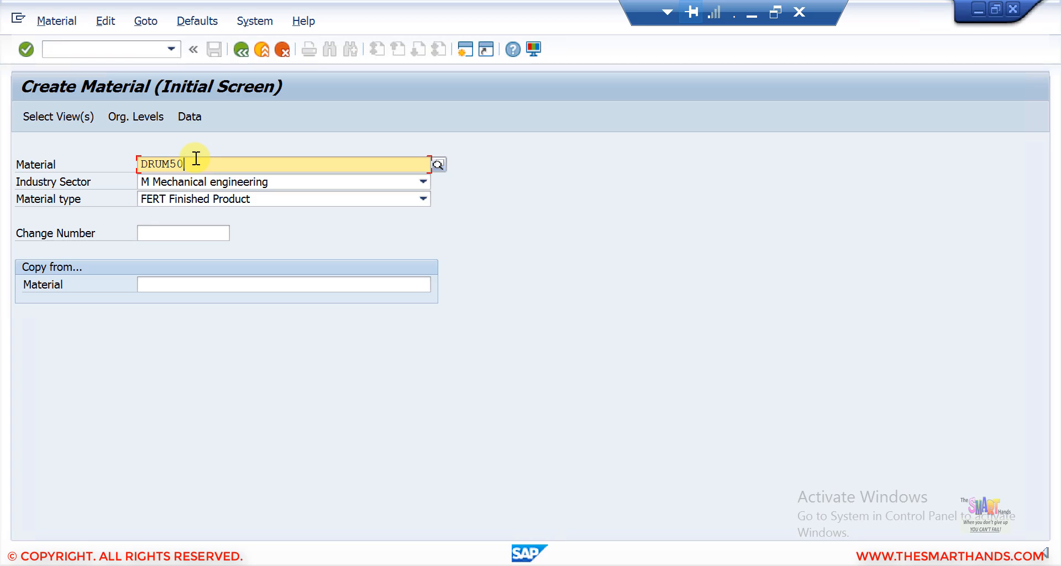
# Step: Select the Basic Data 1 and 2, Sales Org. Data 1 and 2, General/Plant Data, Sales Text and MRP 1–4 views
pyautogui.press('Return')
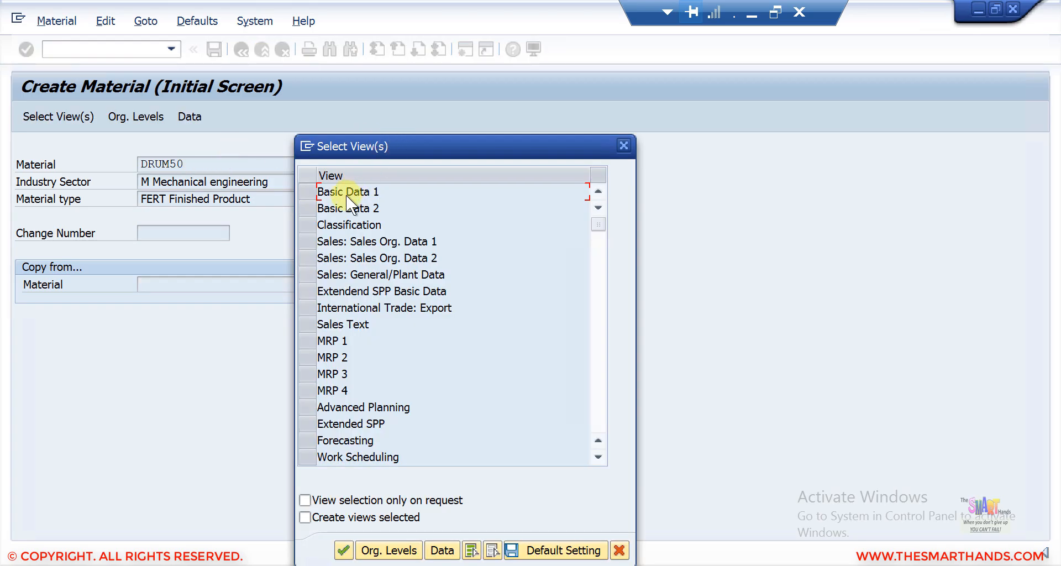
pyautogui.click(307, 191)
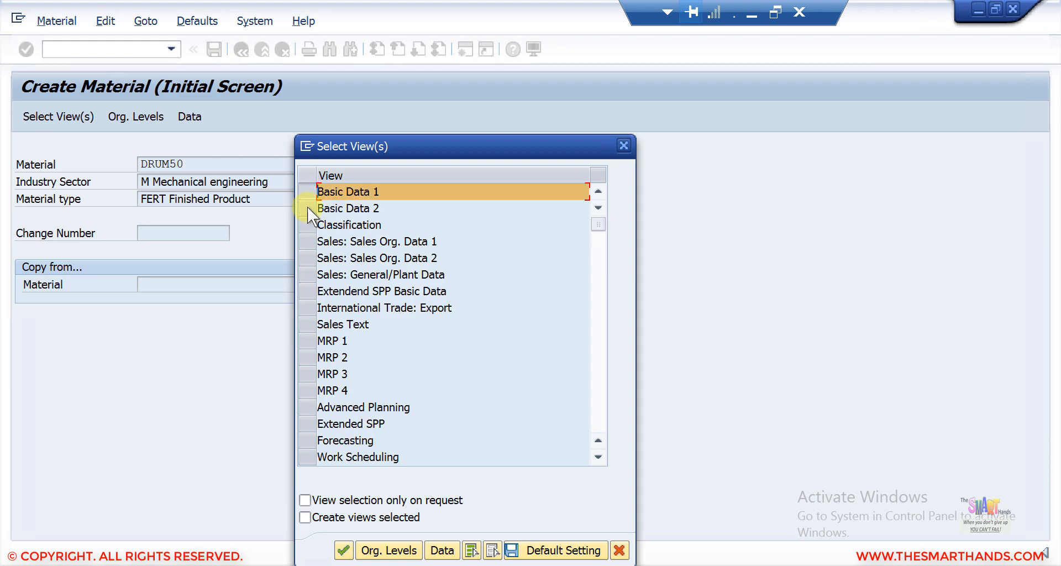
pyautogui.click(307, 210)
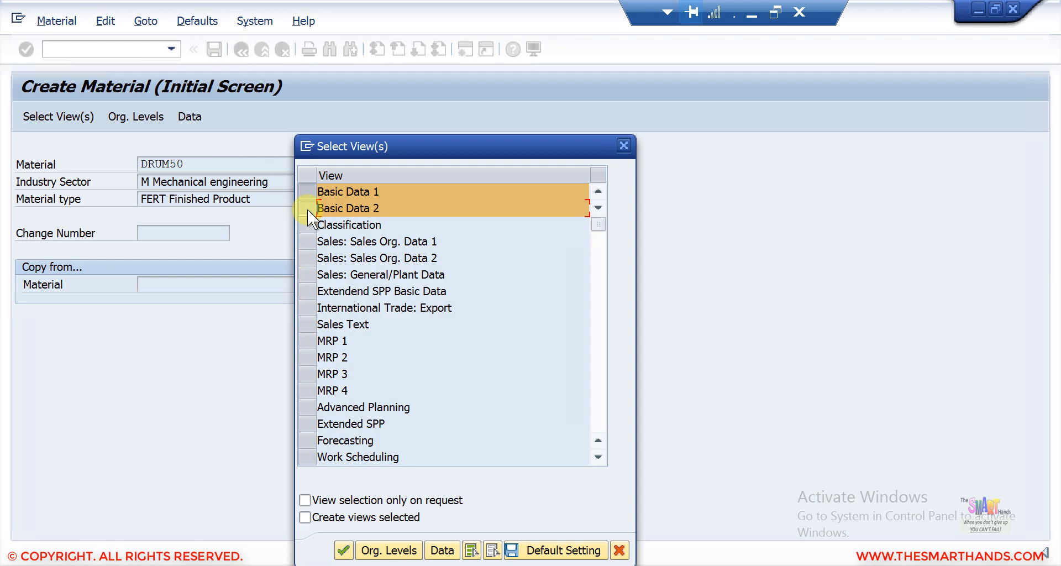
pyautogui.click(309, 246)
pyautogui.click(310, 261)
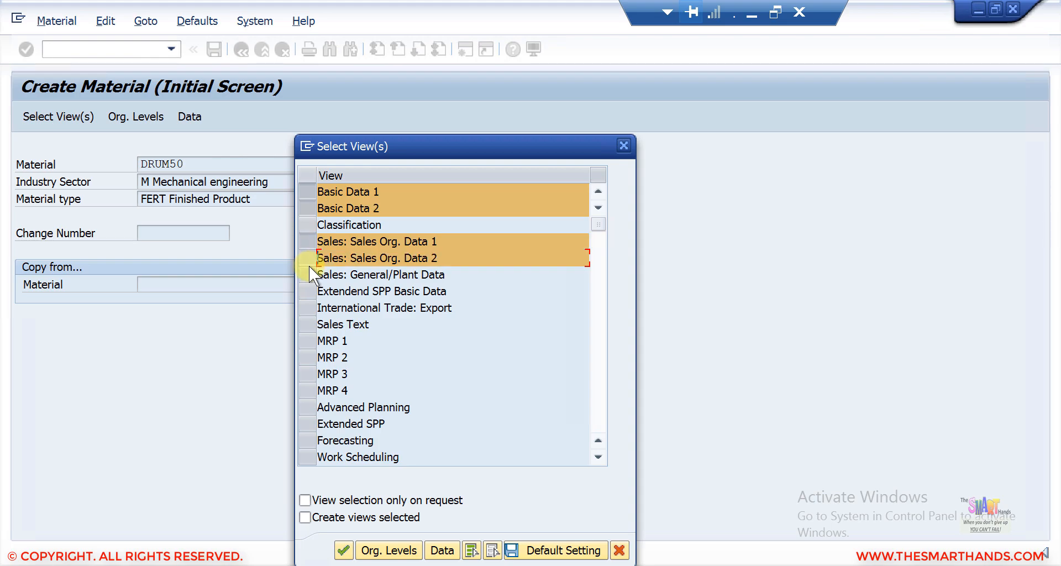
pyautogui.click(309, 271)
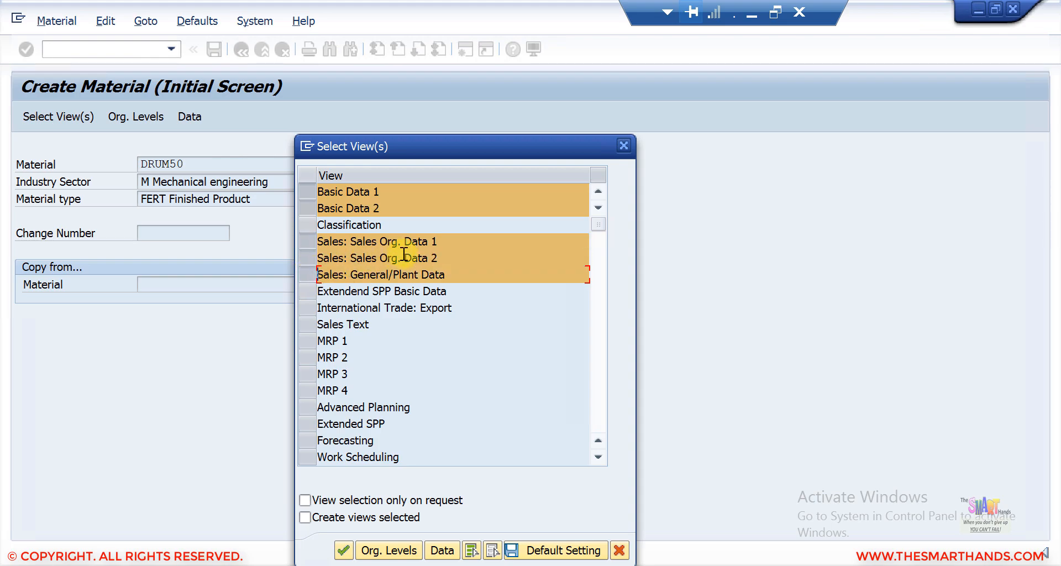
pyautogui.click(311, 339)
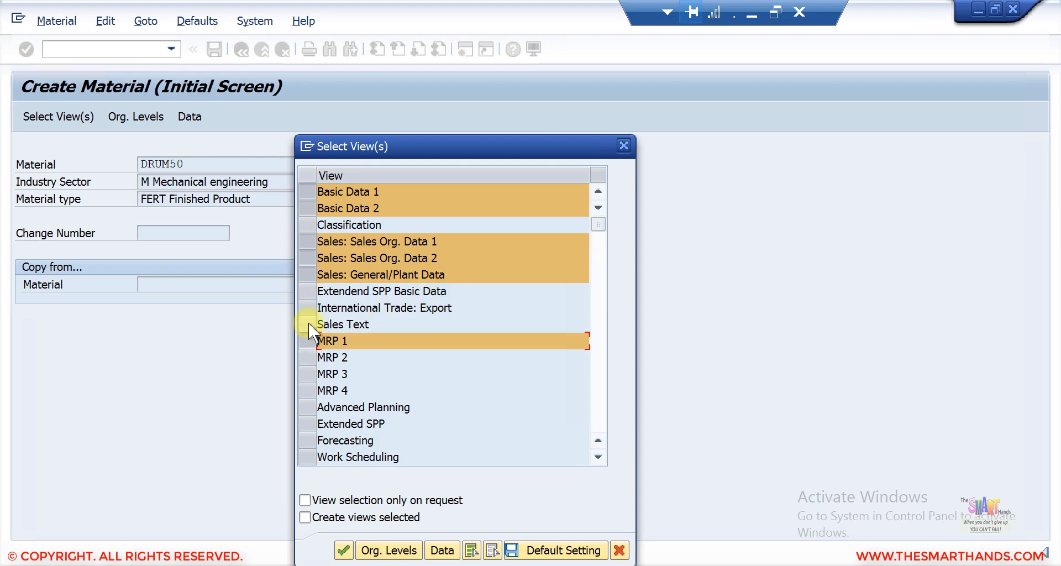
pyautogui.click(308, 324)
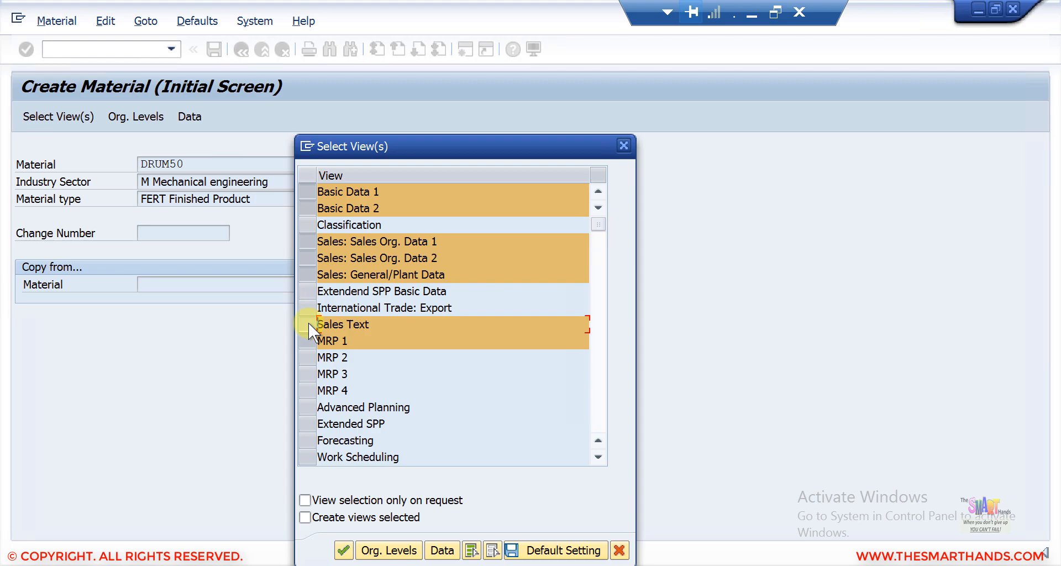
pyautogui.click(307, 357)
pyautogui.click(307, 374)
pyautogui.click(307, 391)
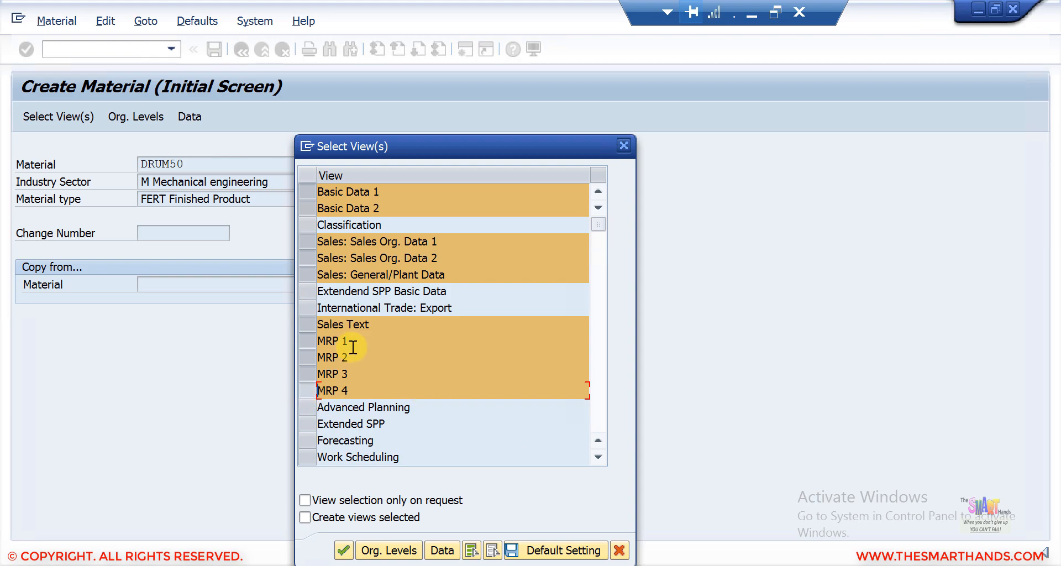
# Step: Scroll down the view list and also select the Costing 2 view
pyautogui.click(598, 456)
pyautogui.click(597, 456)
pyautogui.click(598, 457)
pyautogui.click(598, 456)
pyautogui.click(598, 456)
pyautogui.click(597, 456)
pyautogui.click(597, 456)
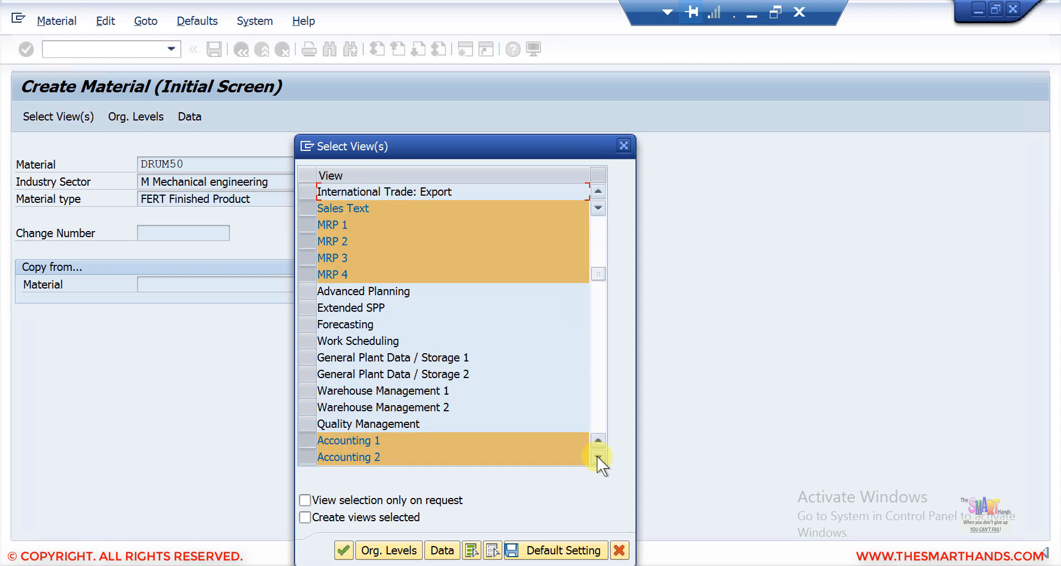
pyautogui.click(597, 456)
pyautogui.click(597, 456)
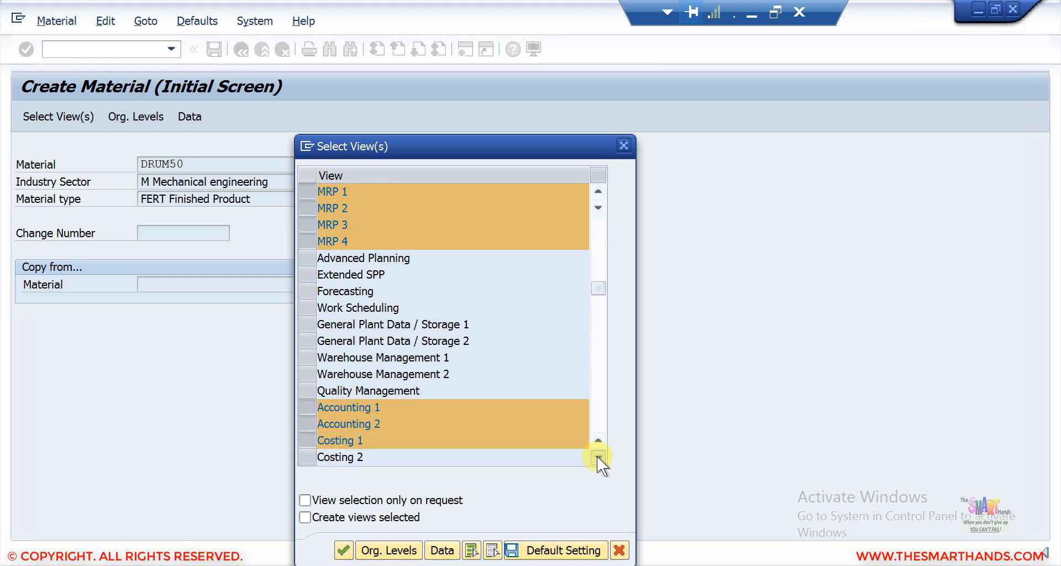
pyautogui.click(597, 457)
pyautogui.click(598, 456)
pyautogui.click(598, 457)
pyautogui.click(598, 457)
pyautogui.click(597, 456)
pyautogui.click(597, 456)
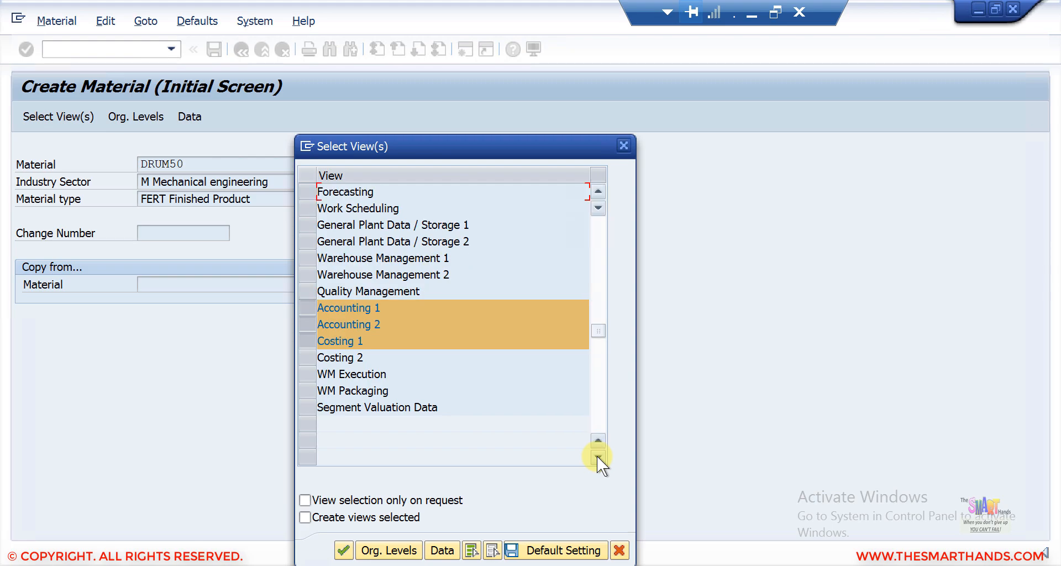
pyautogui.scroll(-1, 363, 335)
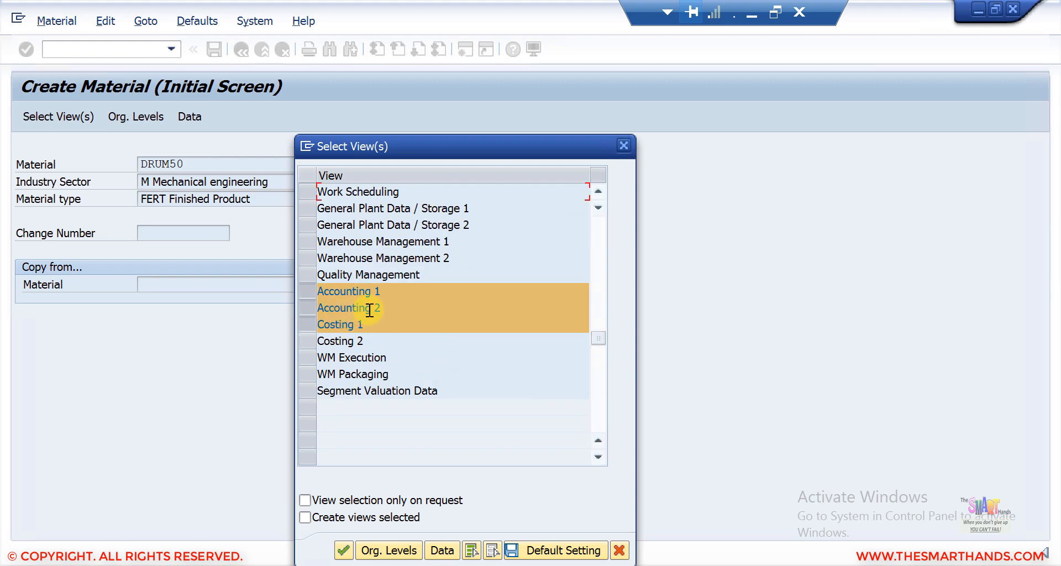
pyautogui.click(304, 343)
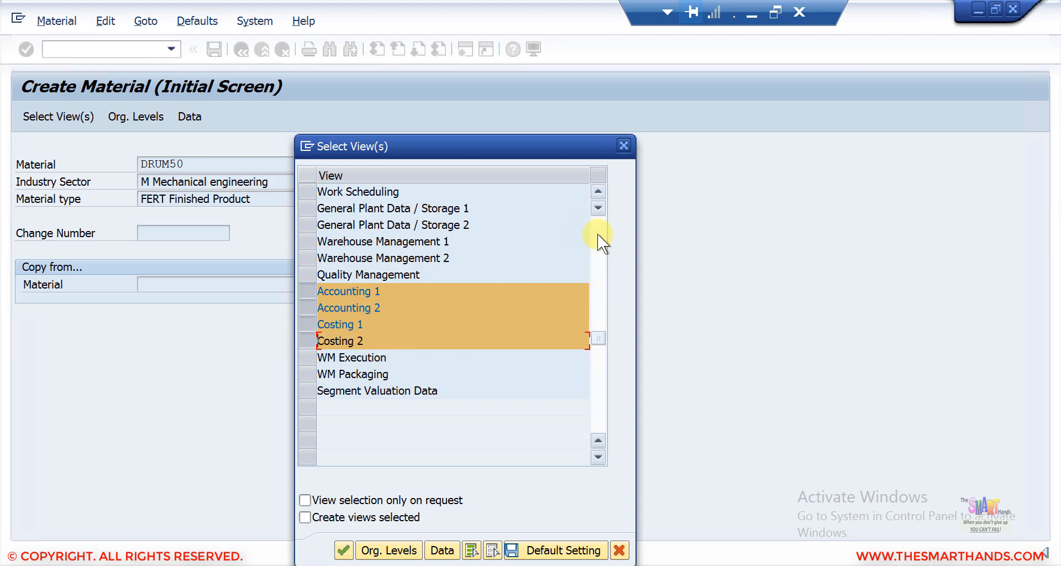
pyautogui.scroll(-1, 598, 234)
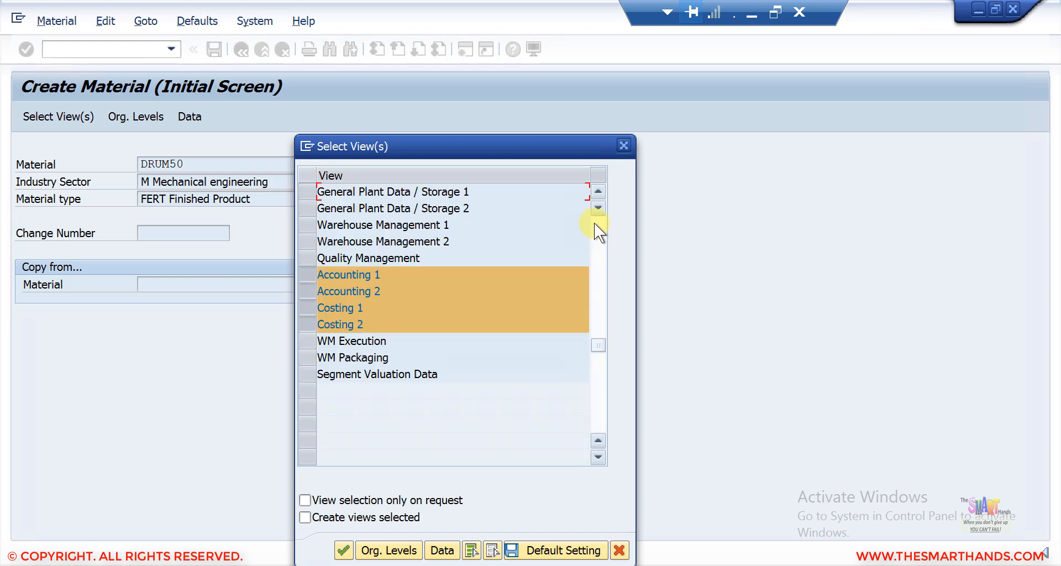
pyautogui.click(594, 223)
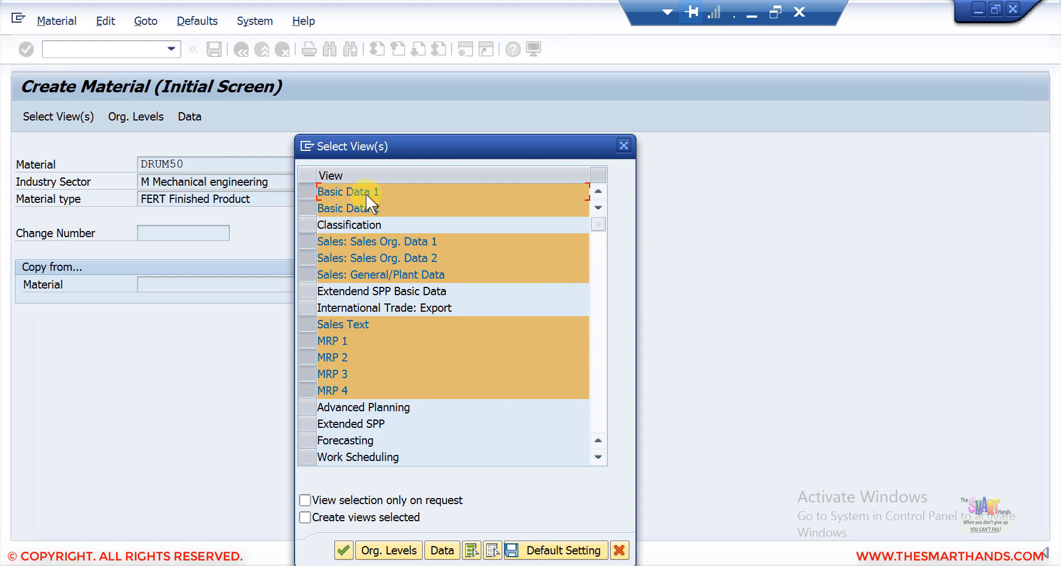
pyautogui.click(623, 147)
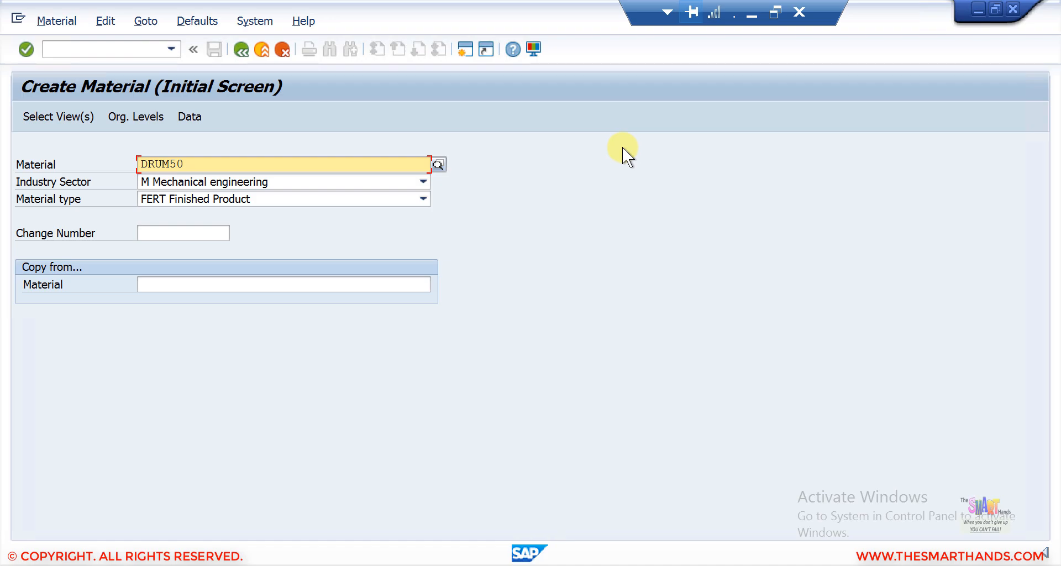
pyautogui.press('Return')
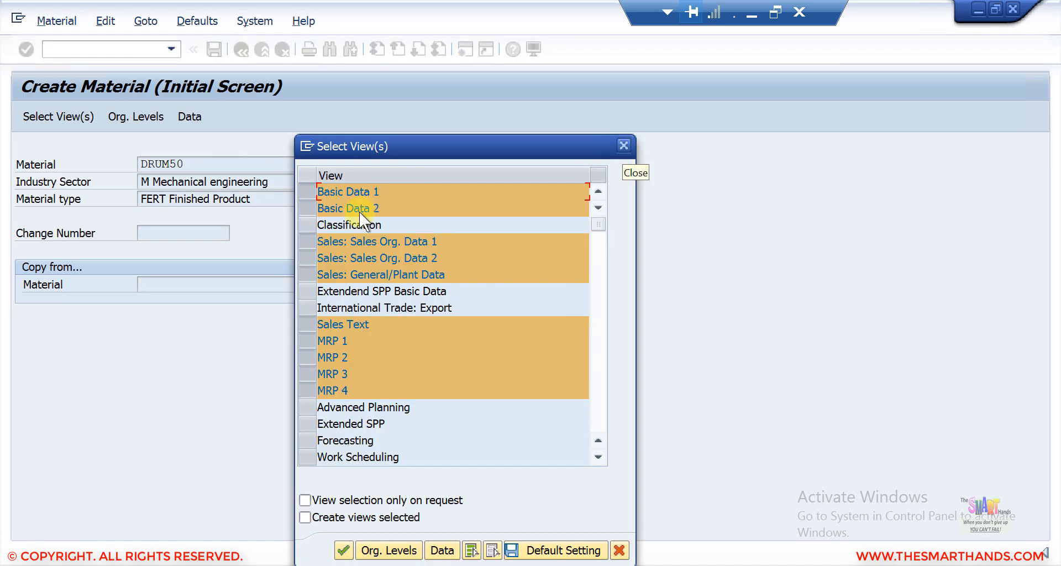
pyautogui.click(307, 204)
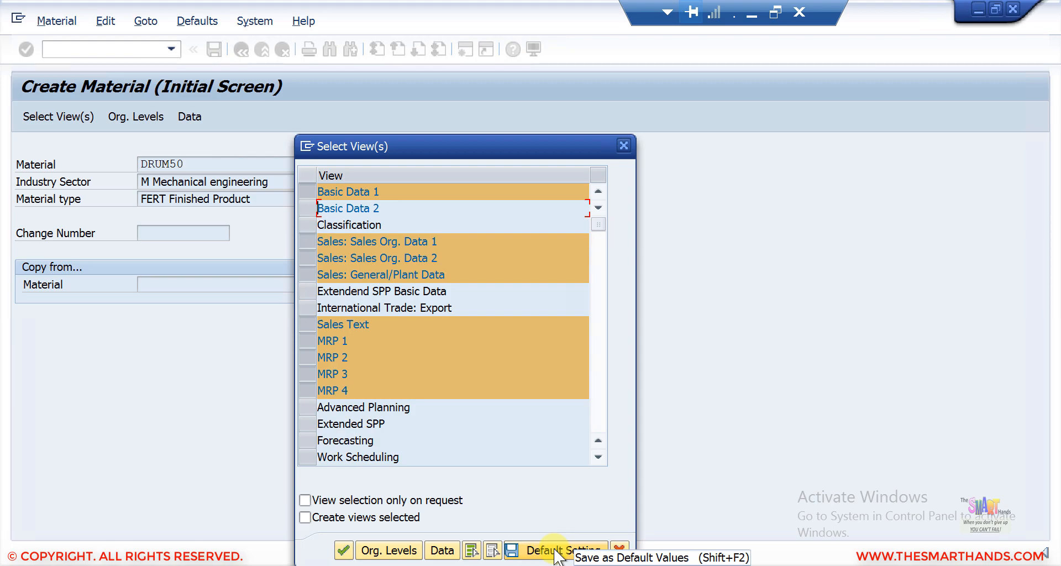
pyautogui.click(307, 208)
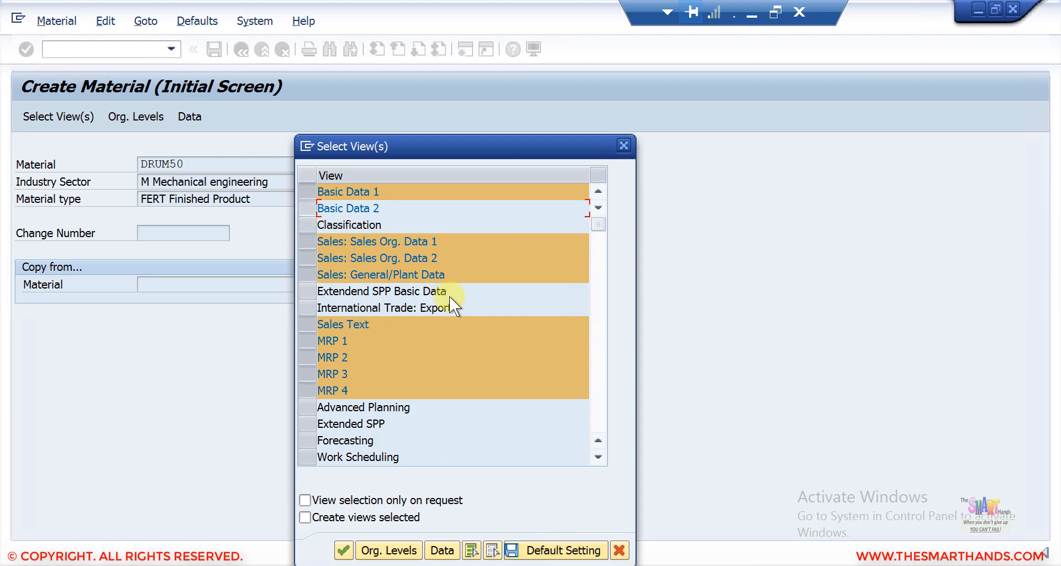
# Step: Save the view selection as the default setting and continue to the organizational levels
pyautogui.click(549, 548)
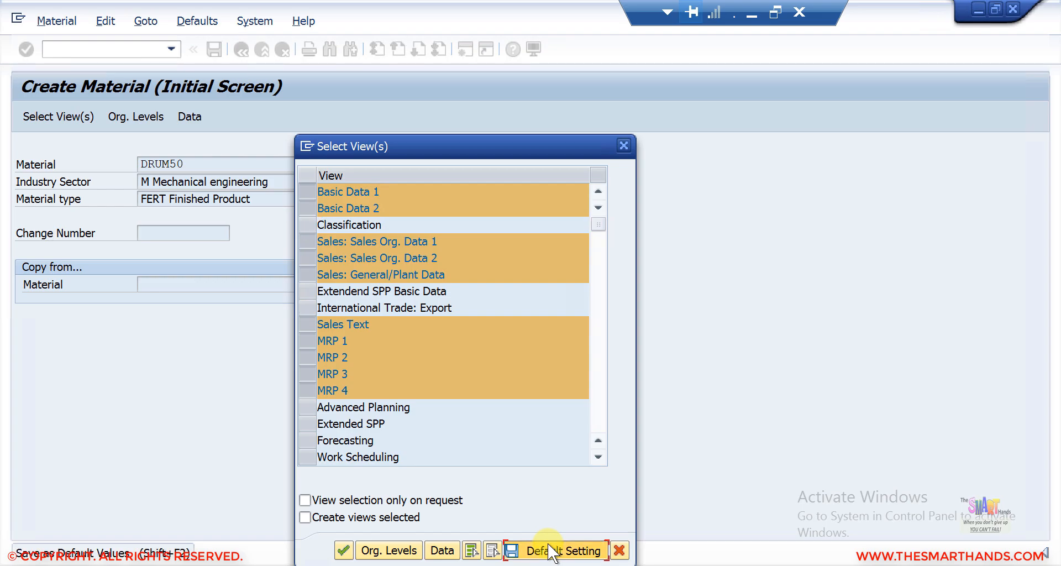
pyautogui.click(344, 550)
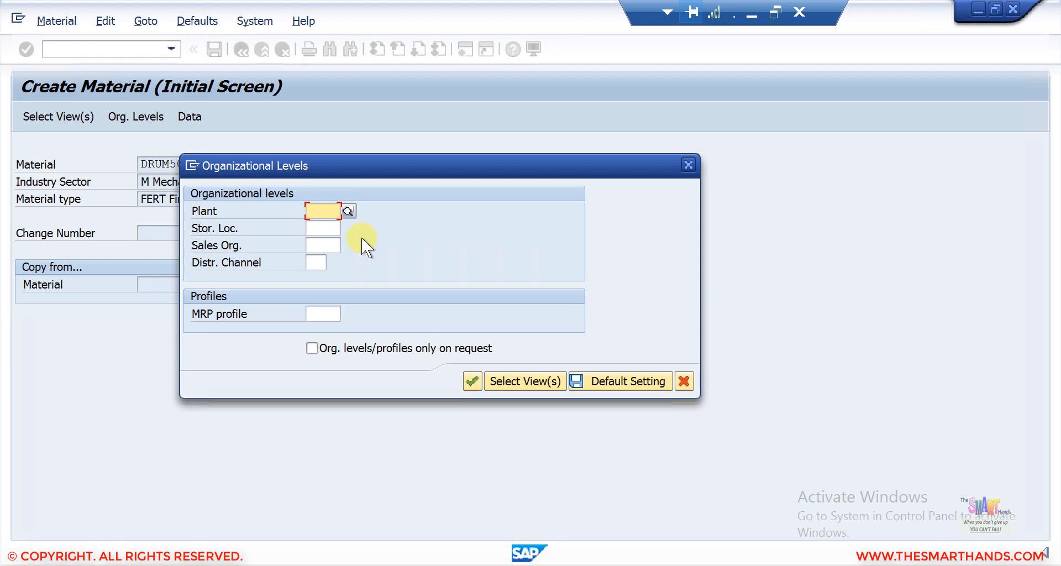
# Step: Set the plant to SDS4 New York Plant from the plant possible-entries list
pyautogui.click(347, 213)
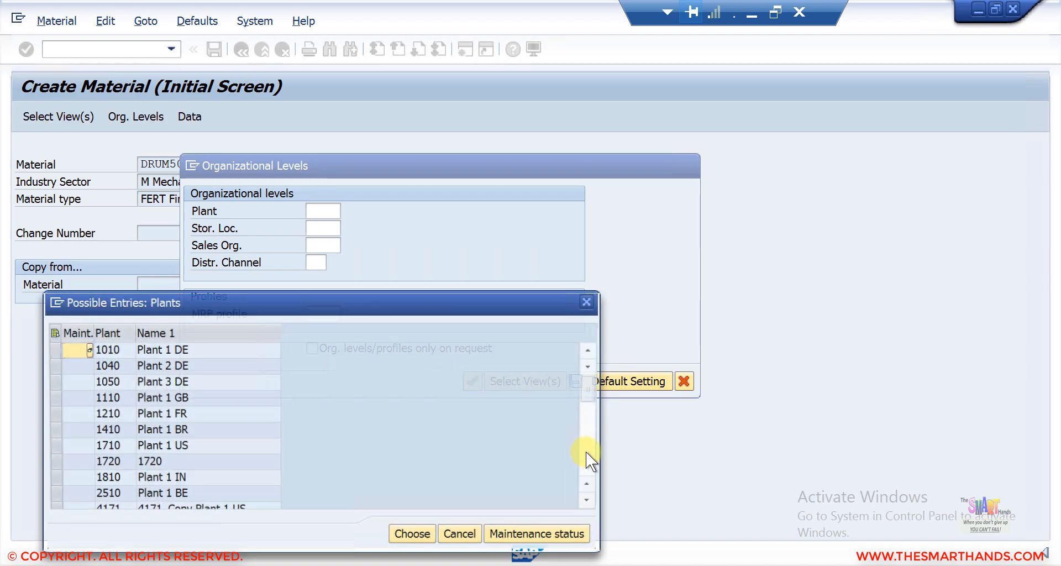
pyautogui.scroll(-3, 340, 450)
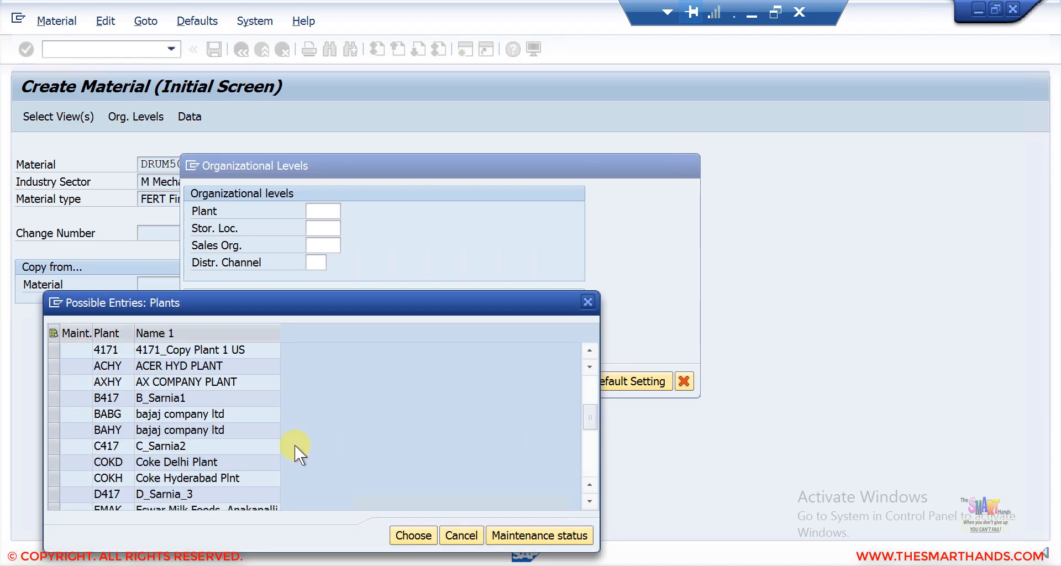
pyautogui.click(590, 459)
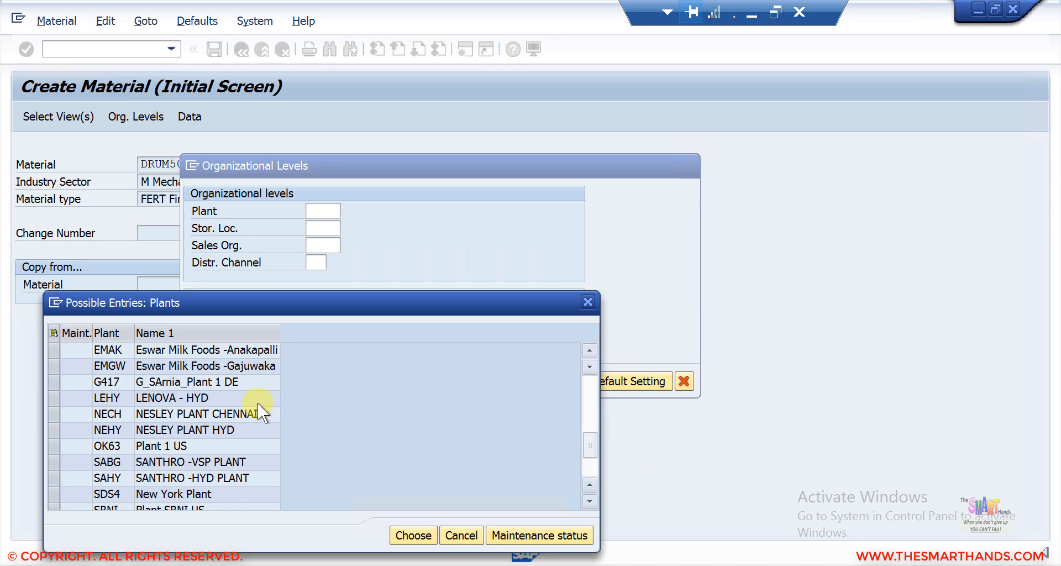
pyautogui.doubleClick(210, 493)
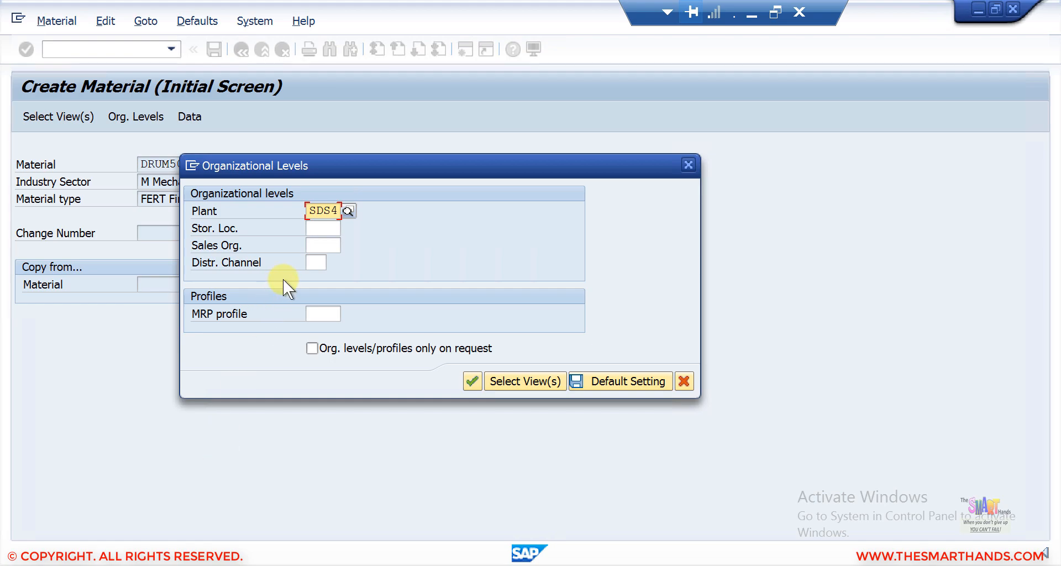
# Step: Set the storage location to PROD and the sales organization to SDS4 from the suggested entries
pyautogui.click(327, 227)
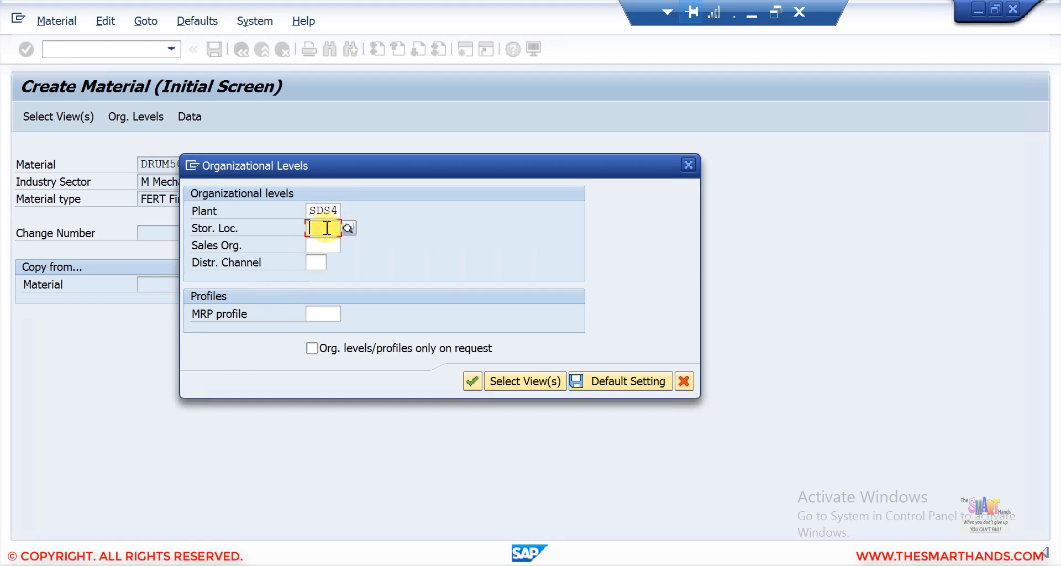
pyautogui.write('PROD')
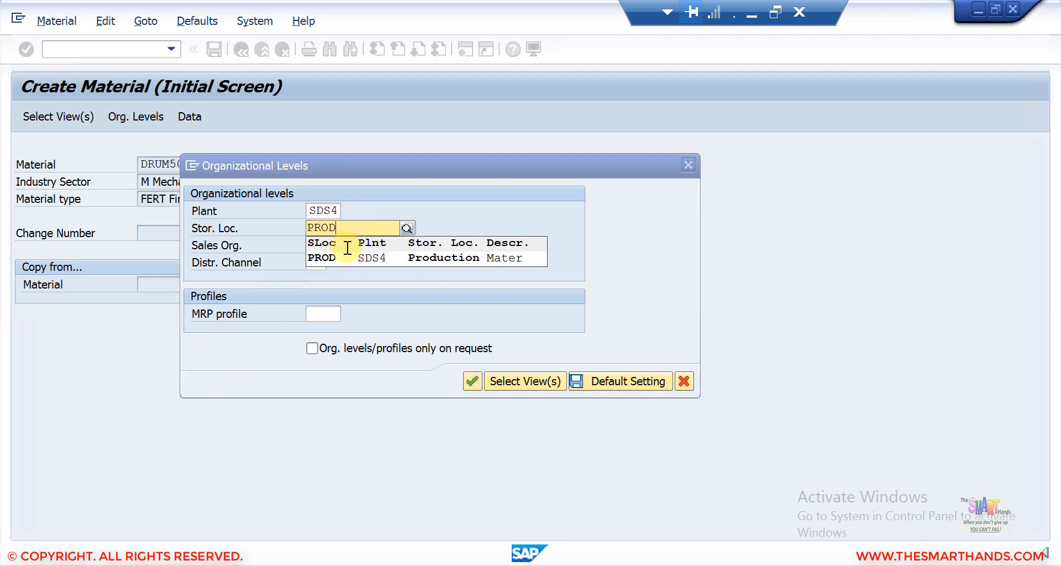
pyautogui.click(347, 256)
pyautogui.click(329, 243)
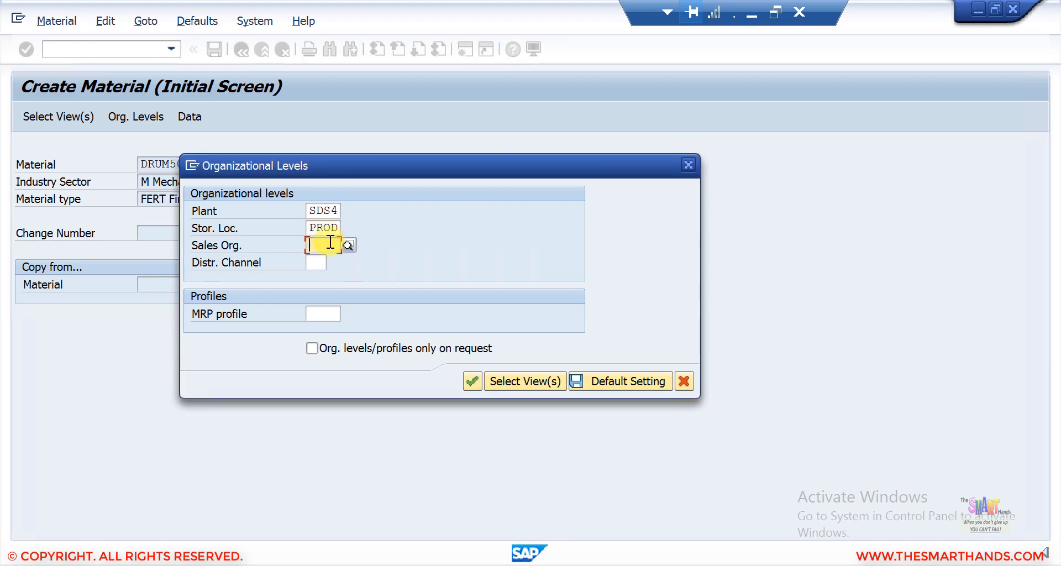
pyautogui.write('SDS4')
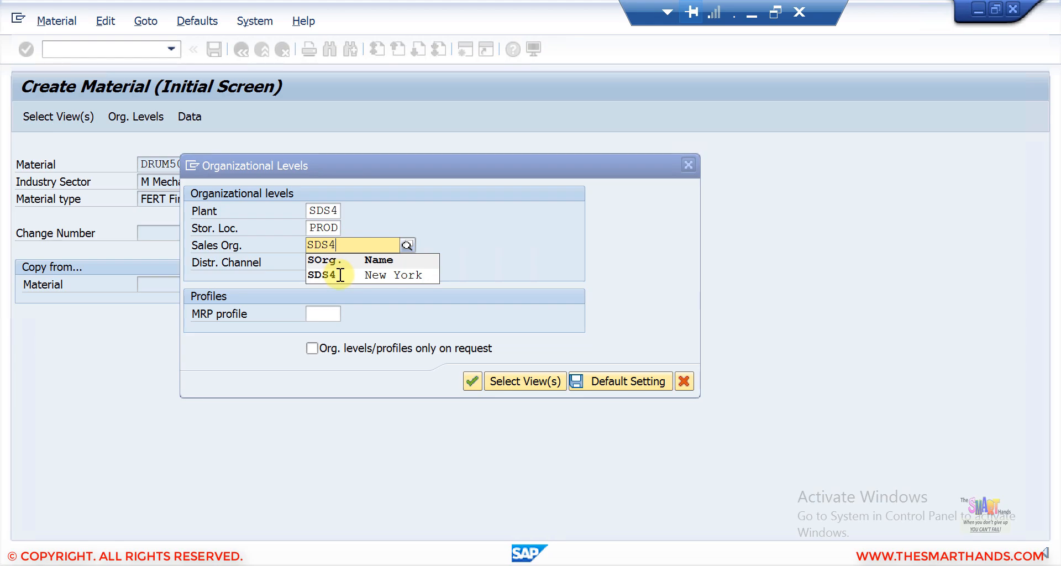
pyautogui.click(339, 274)
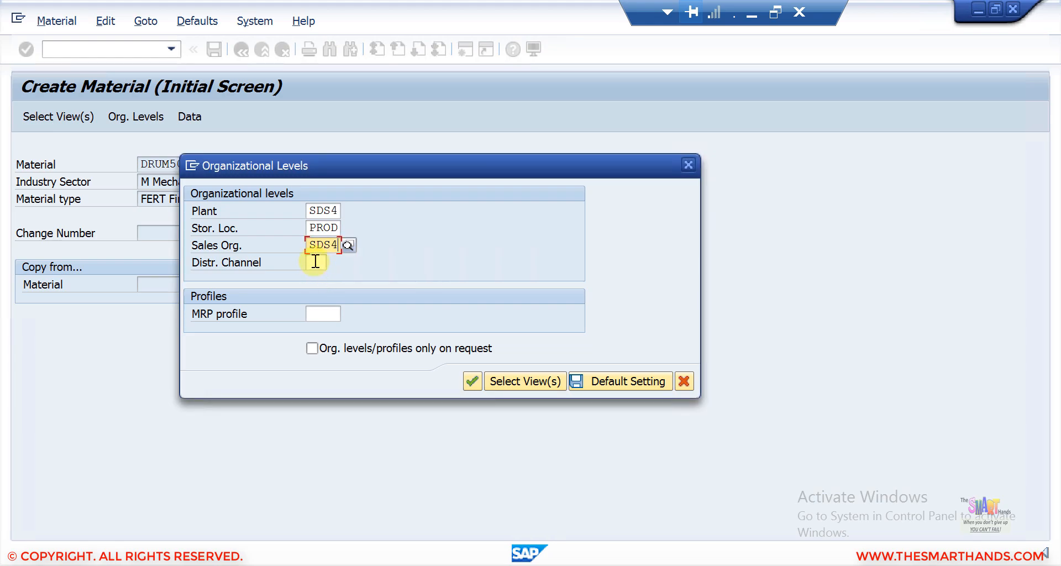
# Step: Set the distribution channel to 90 Retails and continue to the material data views
pyautogui.click(315, 261)
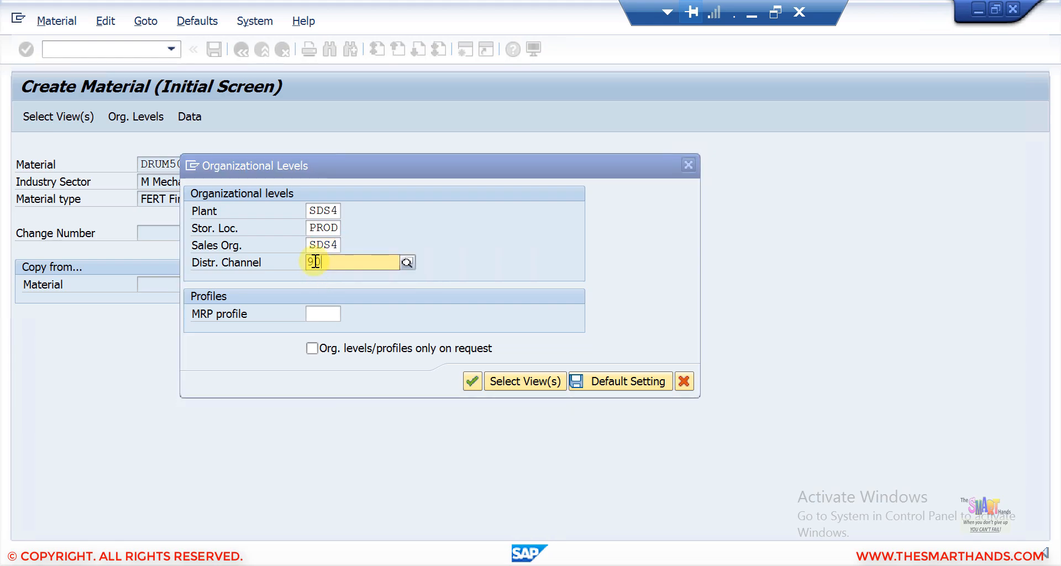
pyautogui.write('90')
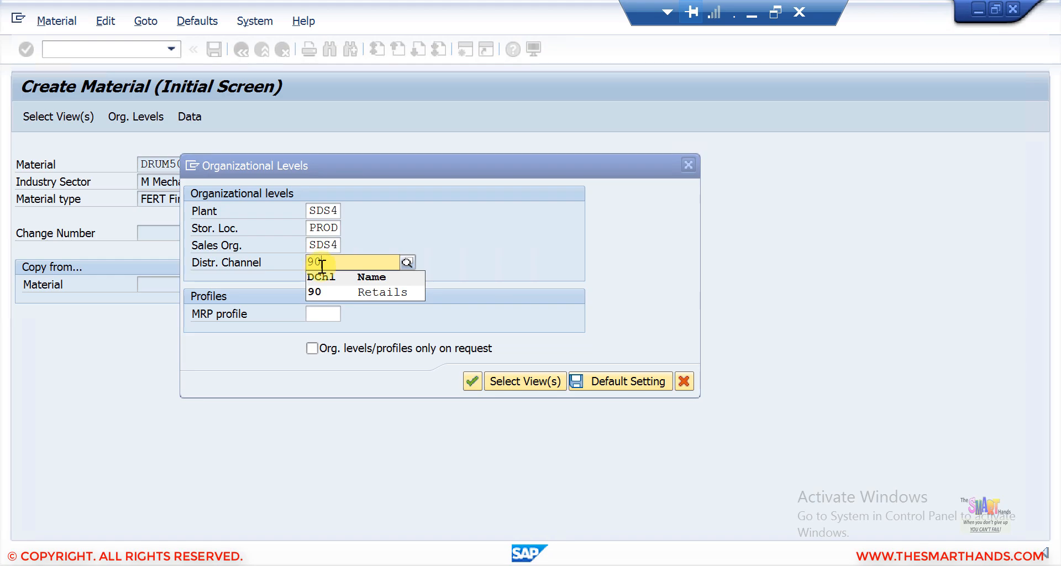
pyautogui.click(342, 290)
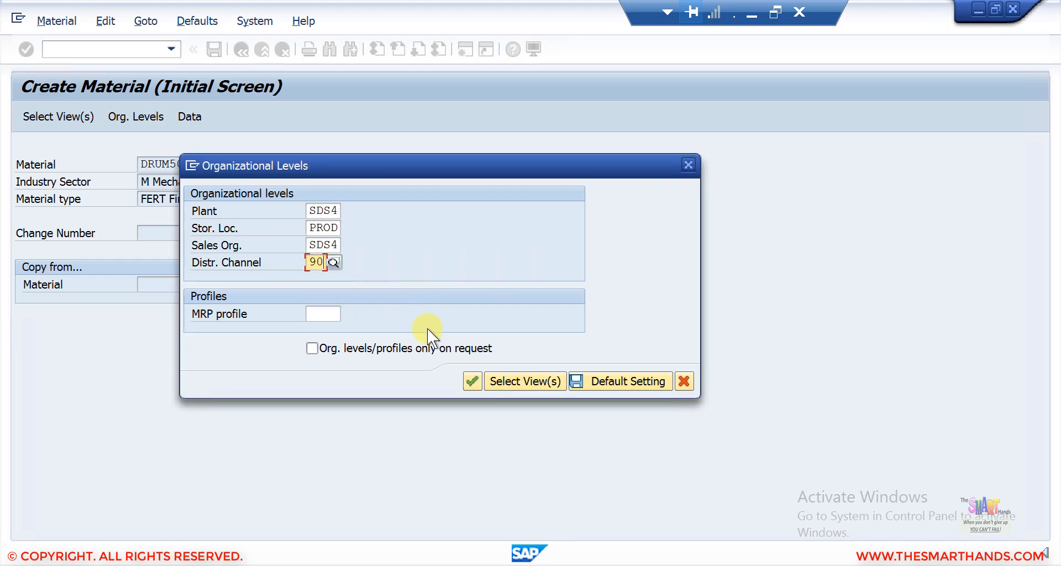
pyautogui.click(473, 380)
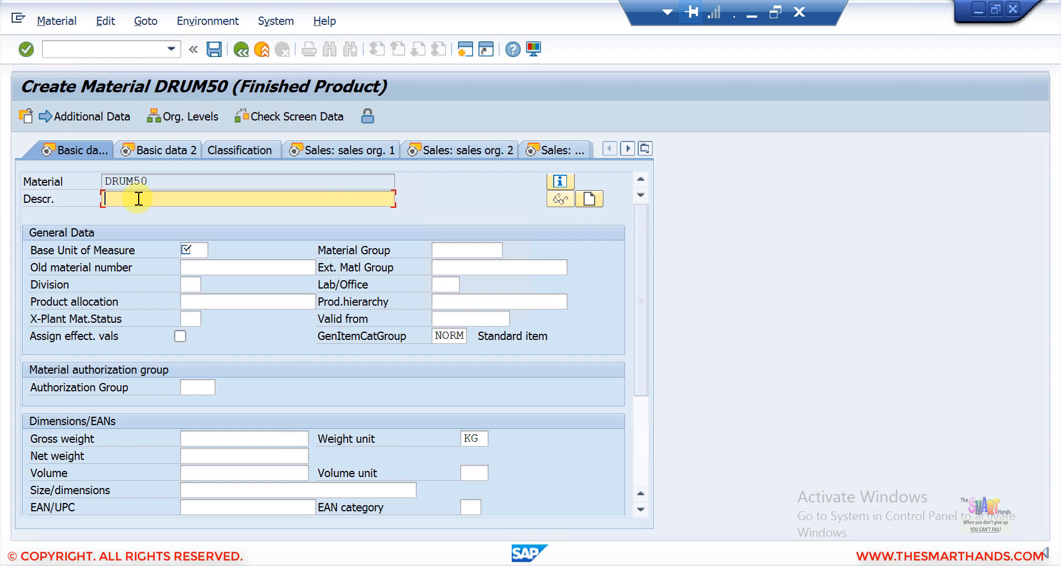
# Step: Enter the material description Drum 50 Litres
pyautogui.write('Drum')
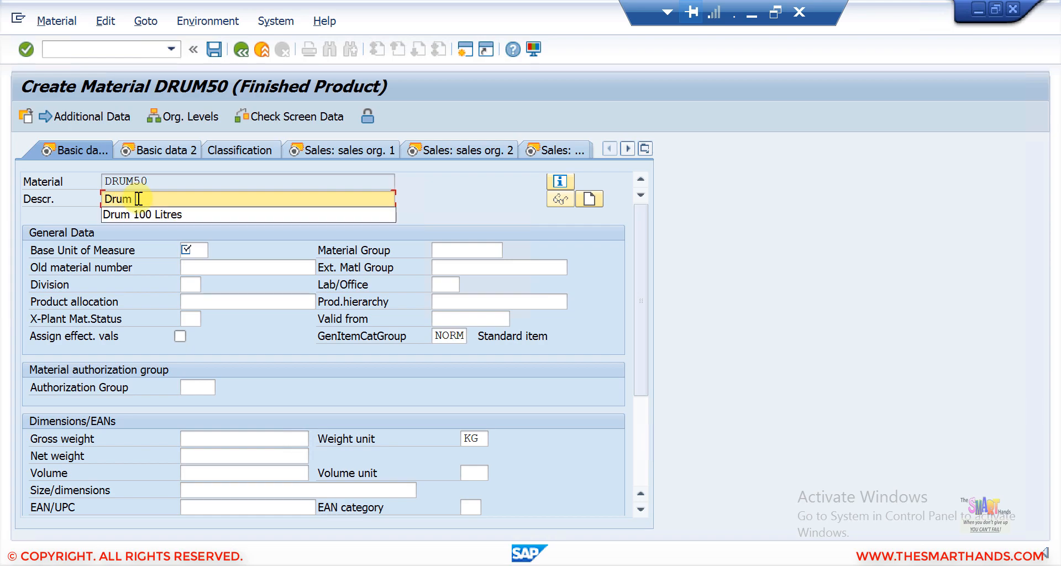
pyautogui.write(' 50 Litres')
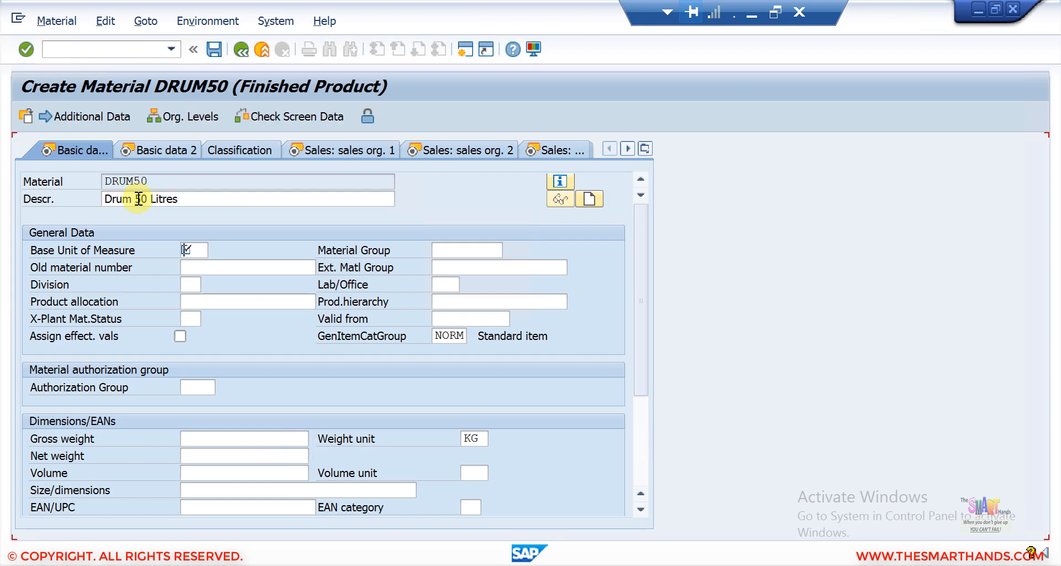
pyautogui.press('Return')
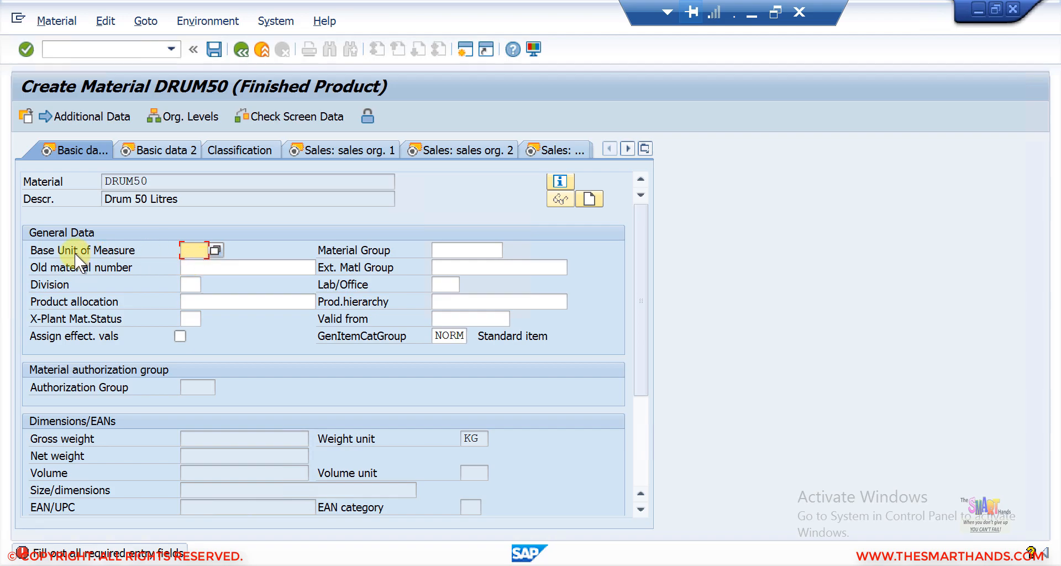
# Step: Set the base unit of measure to EA
pyautogui.click(194, 250)
pyautogui.click(216, 251)
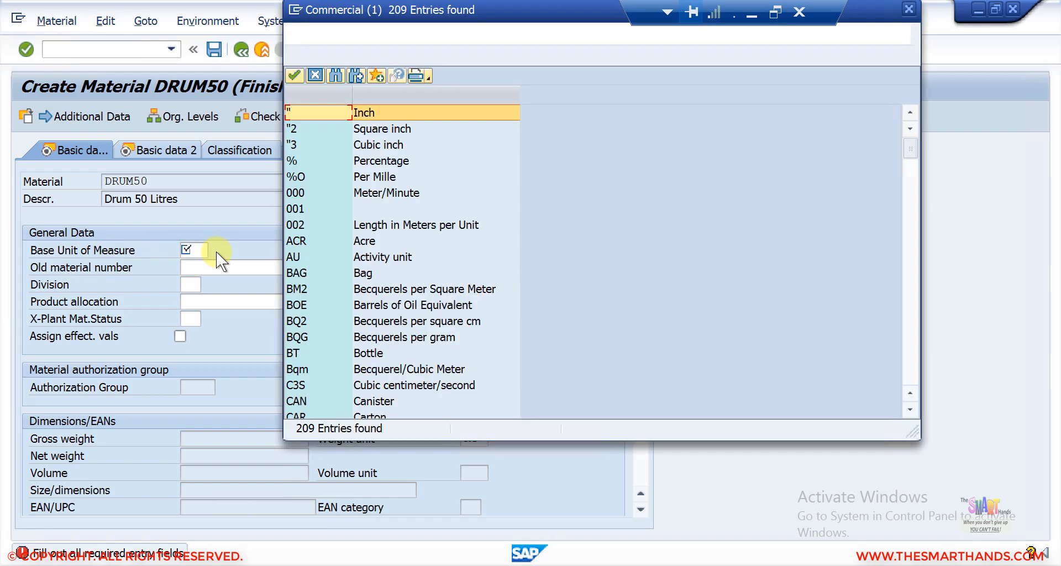
pyautogui.click(318, 75)
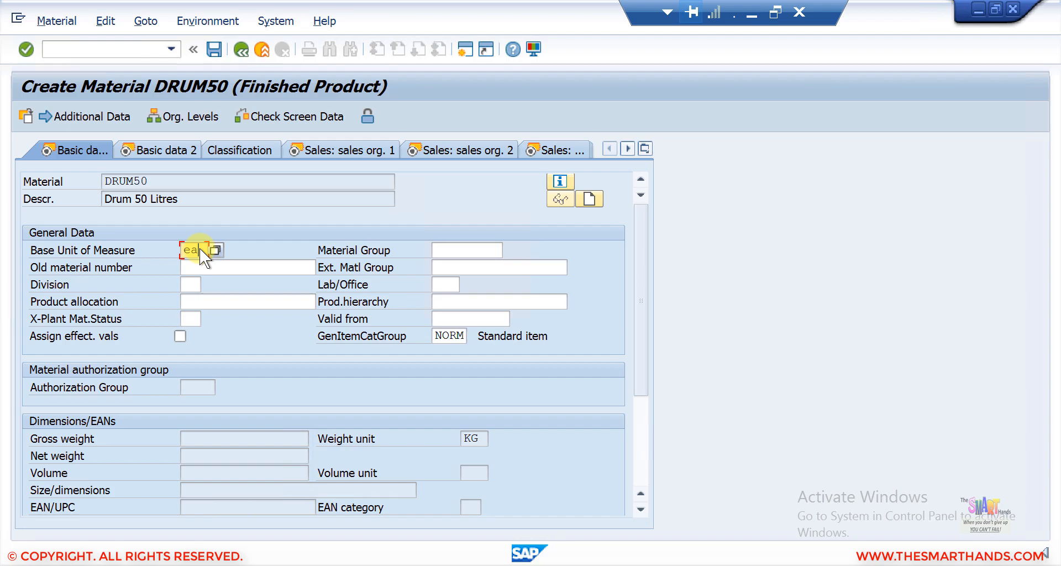
pyautogui.press('Return')
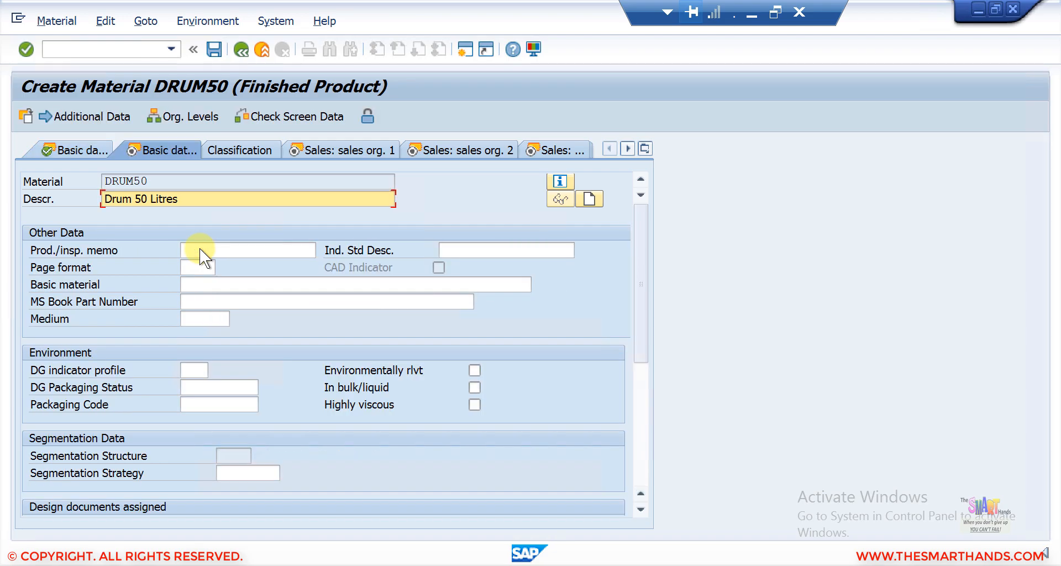
# Step: Enter a gross weight of 1.5, net weight of 1.4 and volume of 1.4 in Basic Data 1
pyautogui.click(93, 147)
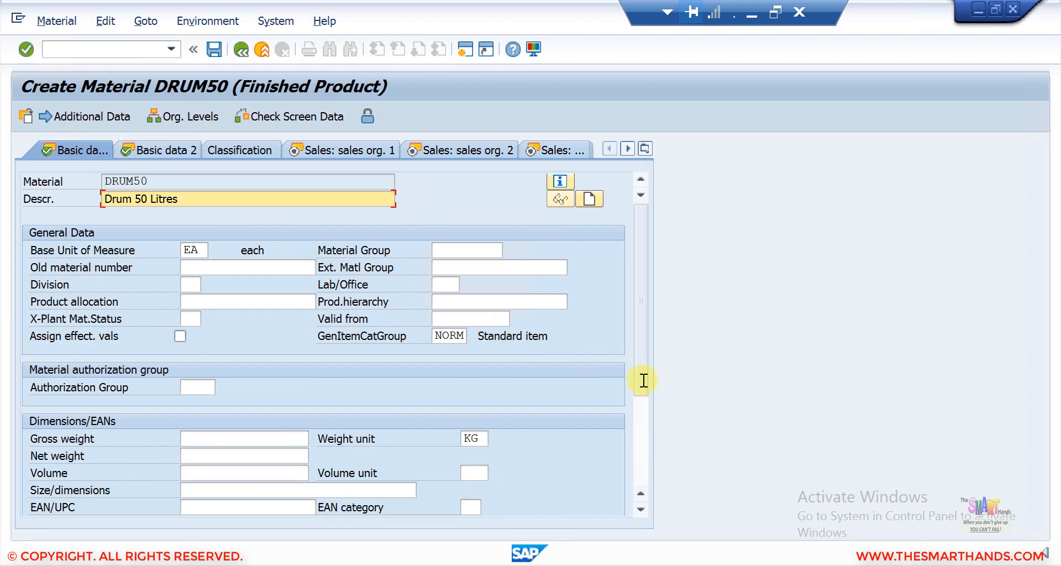
pyautogui.click(642, 512)
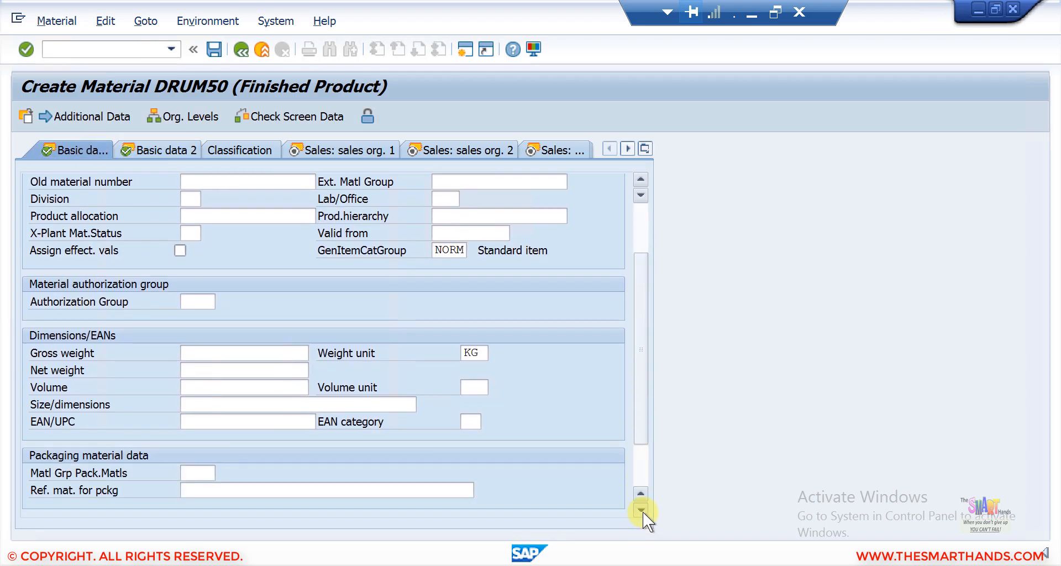
pyautogui.click(214, 331)
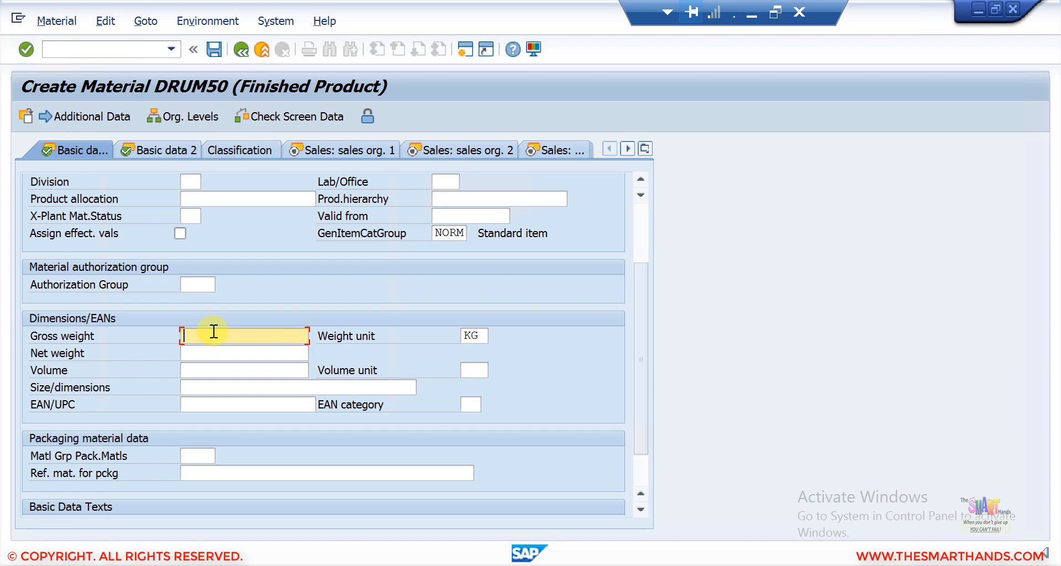
pyautogui.write('1')
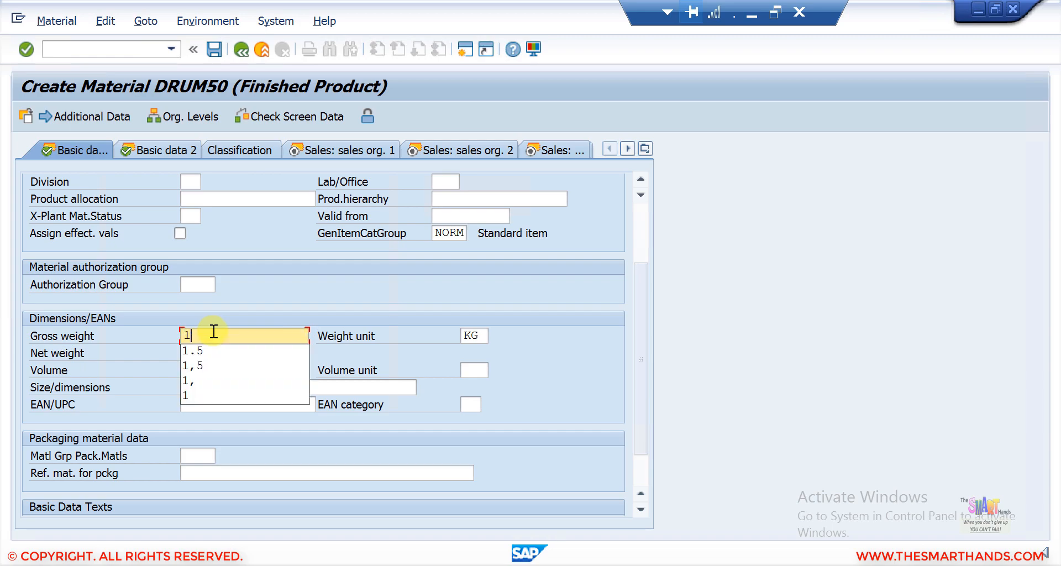
pyautogui.click(208, 349)
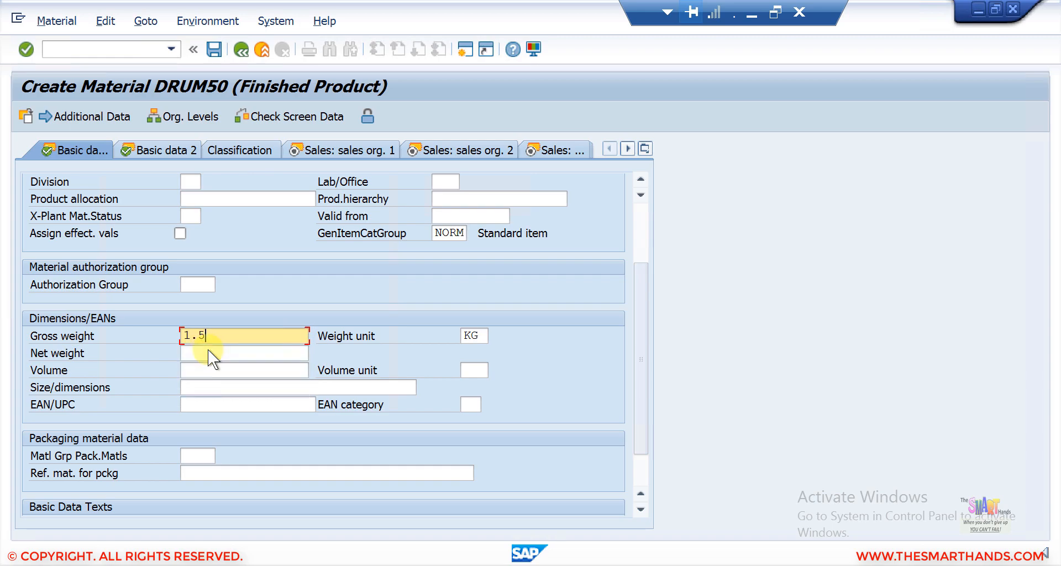
pyautogui.click(197, 352)
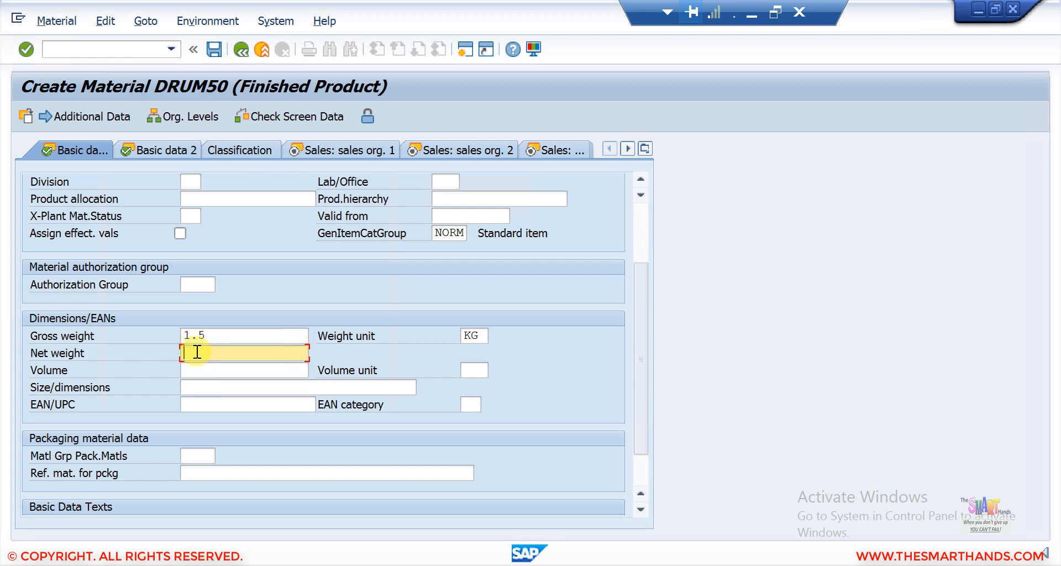
pyautogui.write('1')
pyautogui.click(197, 365)
pyautogui.click(197, 366)
pyautogui.write('1')
pyautogui.click(198, 384)
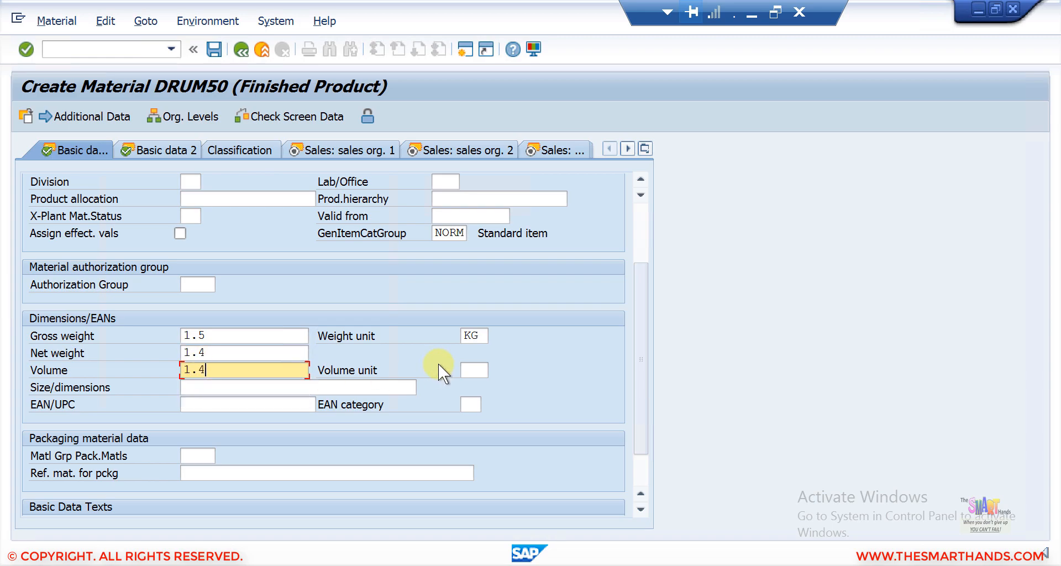
# Step: Set the volume unit to M3 and confirm both Basic Data views
pyautogui.press('Return')
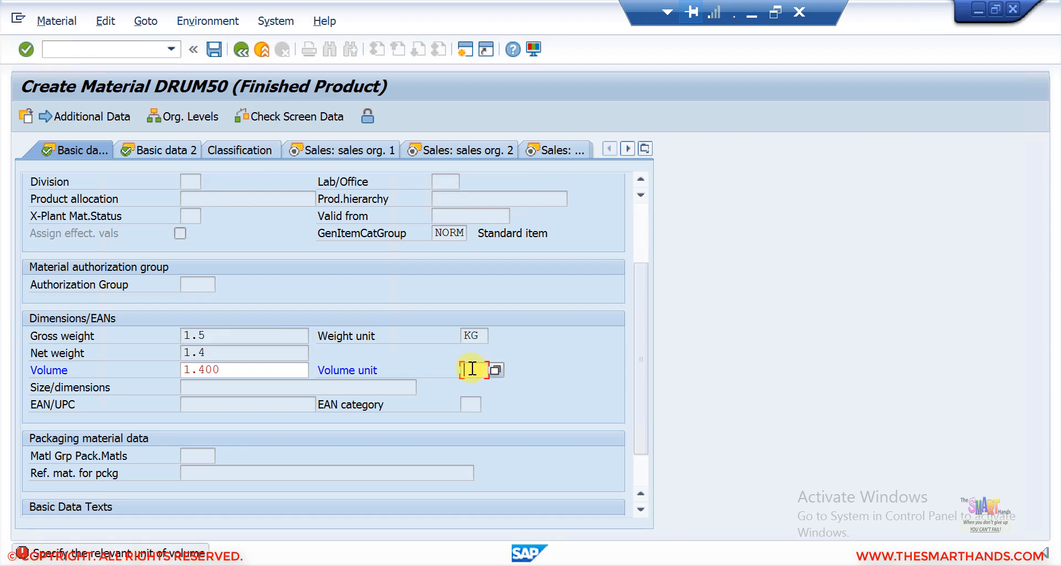
pyautogui.press('Return')
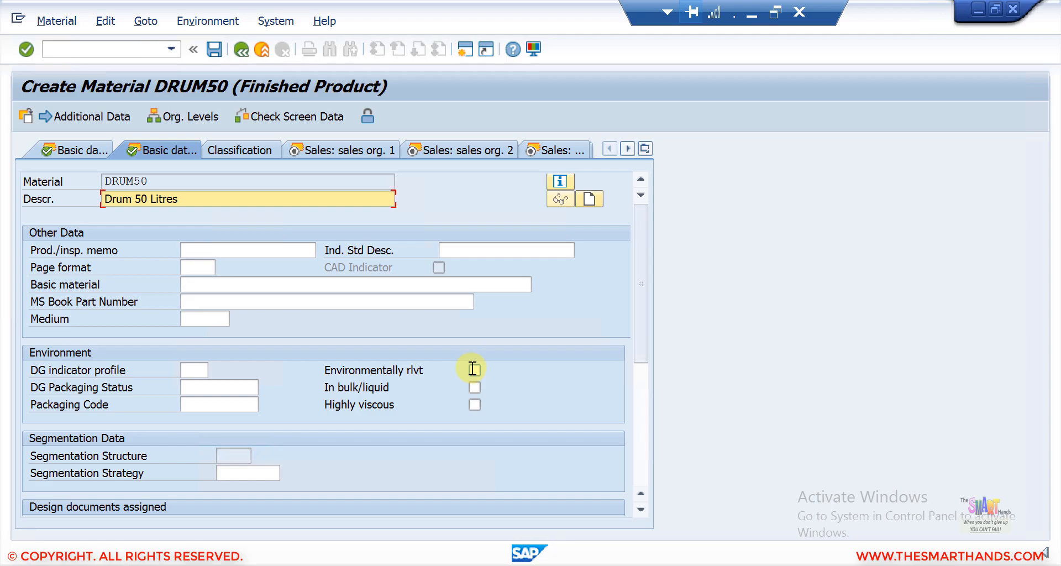
pyautogui.click(94, 147)
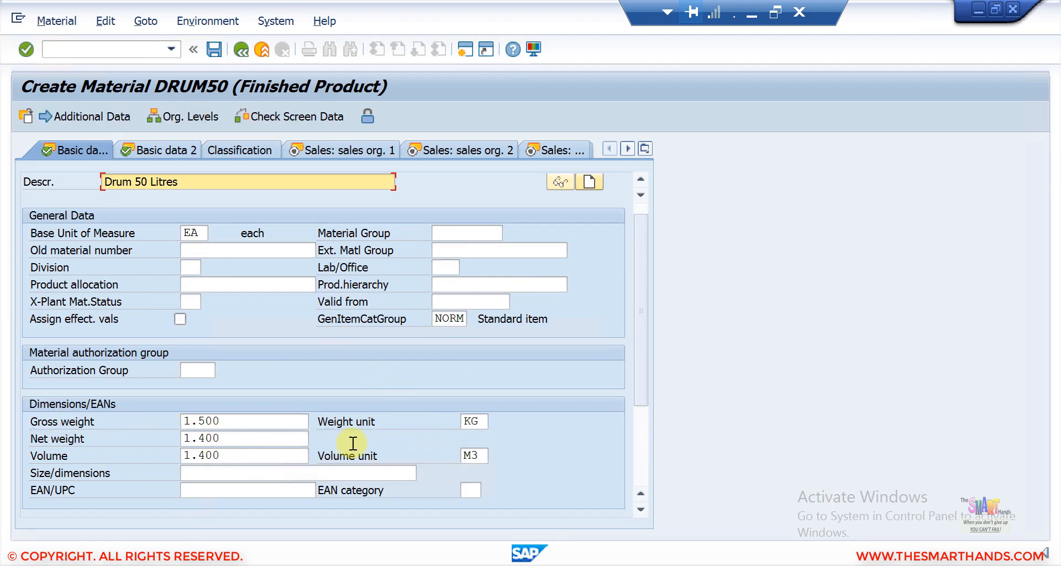
pyautogui.click(167, 148)
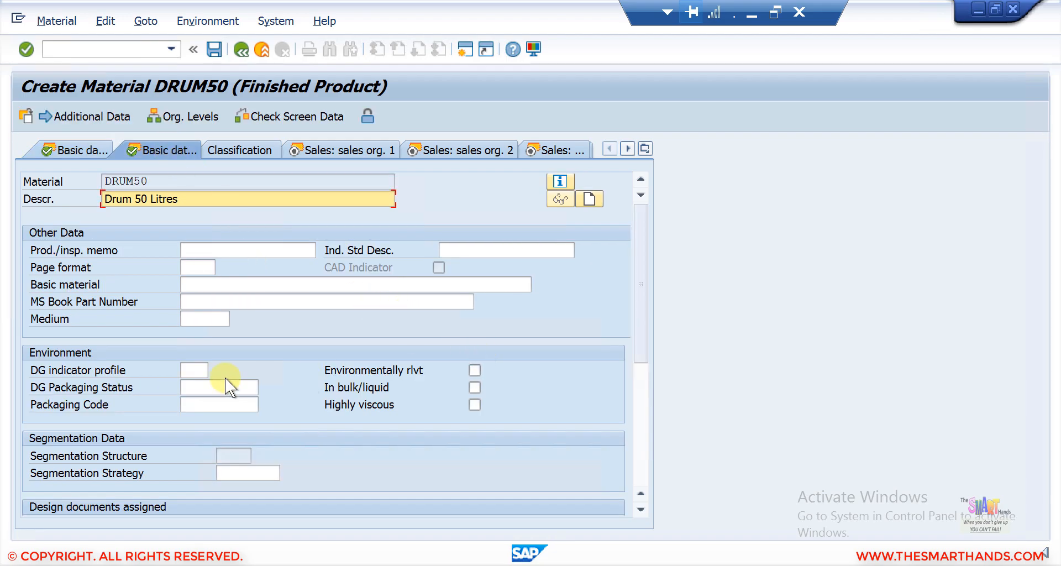
# Step: Open the Sales: sales org. 1 view's tax data and set the first tax classification to 0 Taxable under GST
pyautogui.click(350, 147)
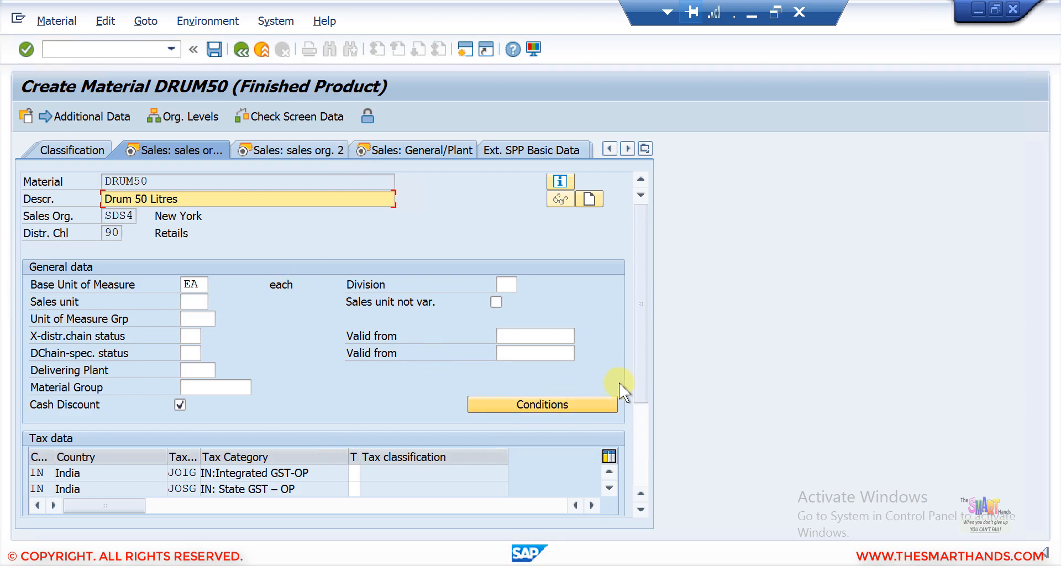
pyautogui.press('Return')
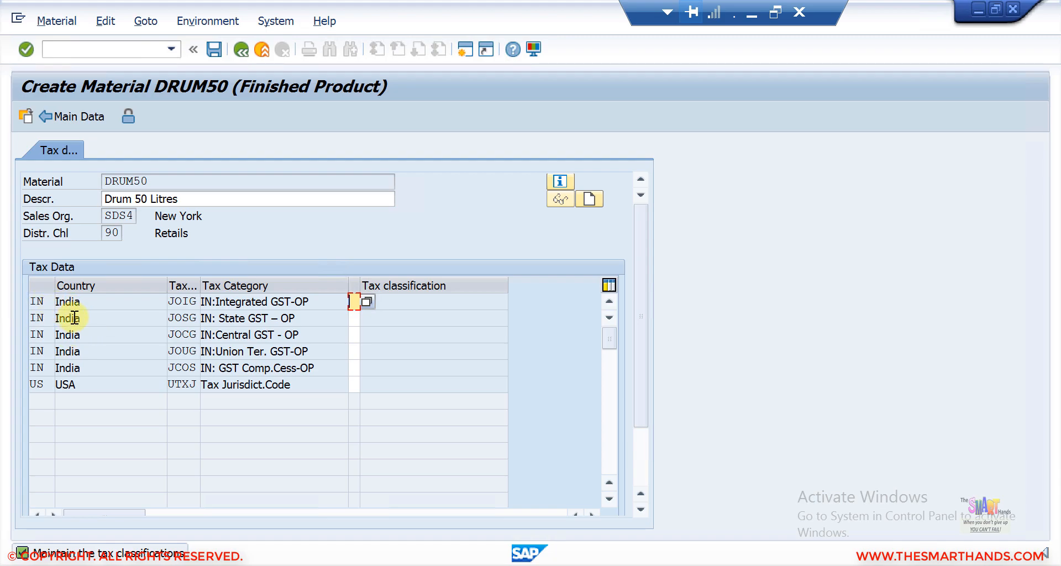
pyautogui.click(366, 301)
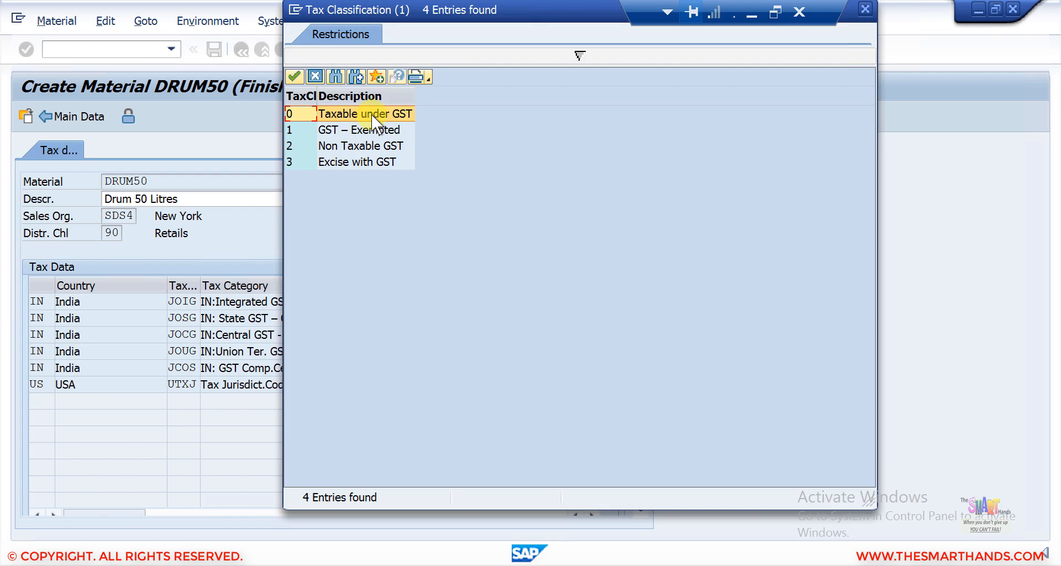
pyautogui.doubleClick(371, 114)
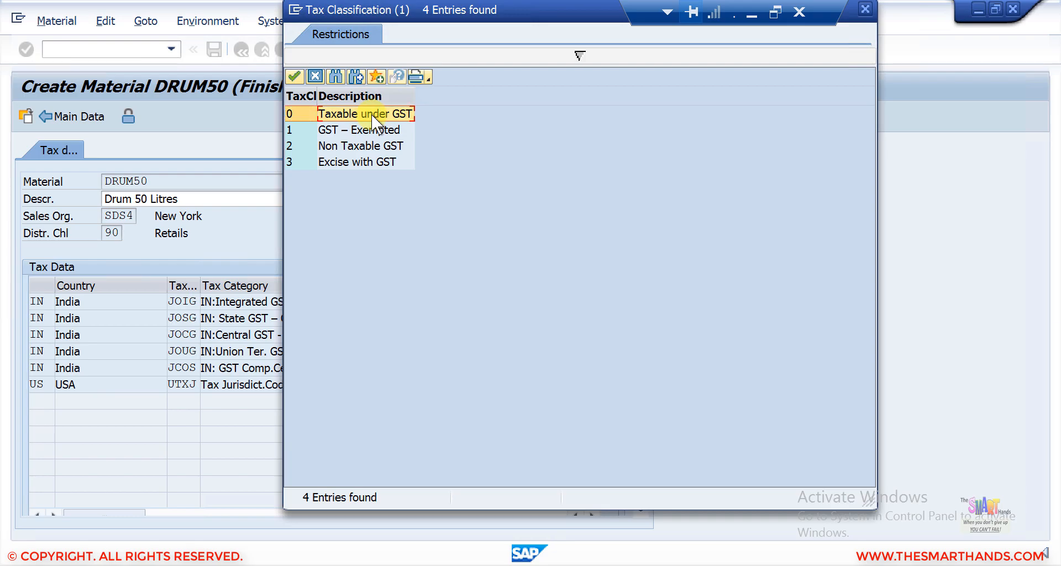
pyautogui.press('Return')
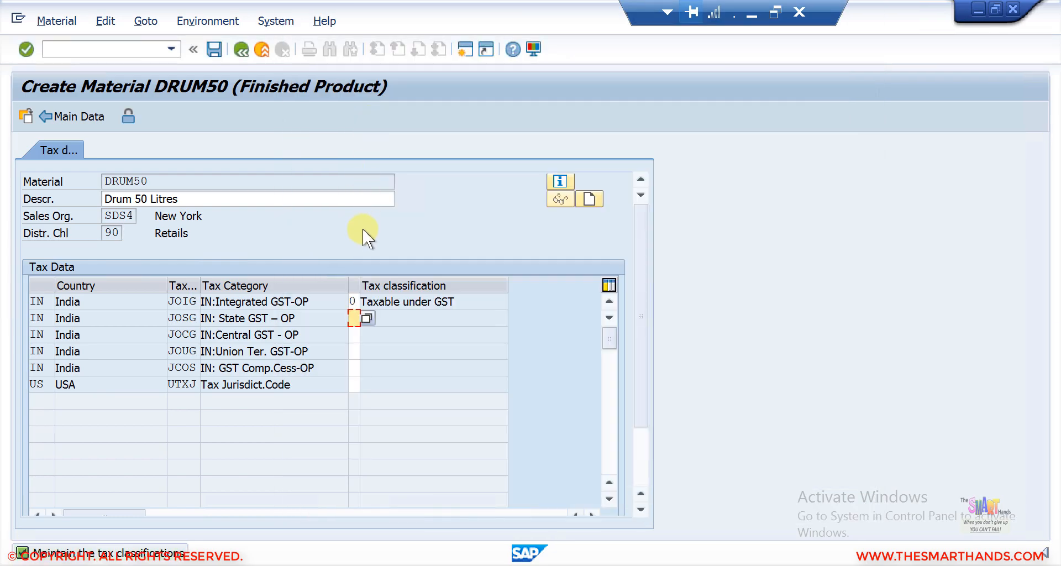
# Step: Set the tax classification to 0 for the remaining Indian GST tax categories and return to the sales view
pyautogui.write('0')
pyautogui.press('Return')
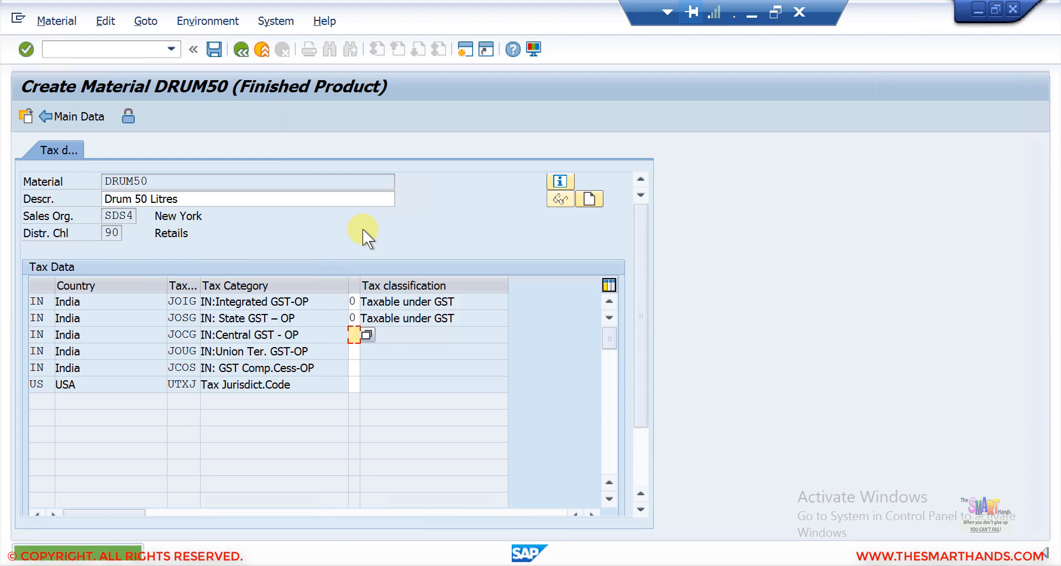
pyautogui.write('0')
pyautogui.press('Return')
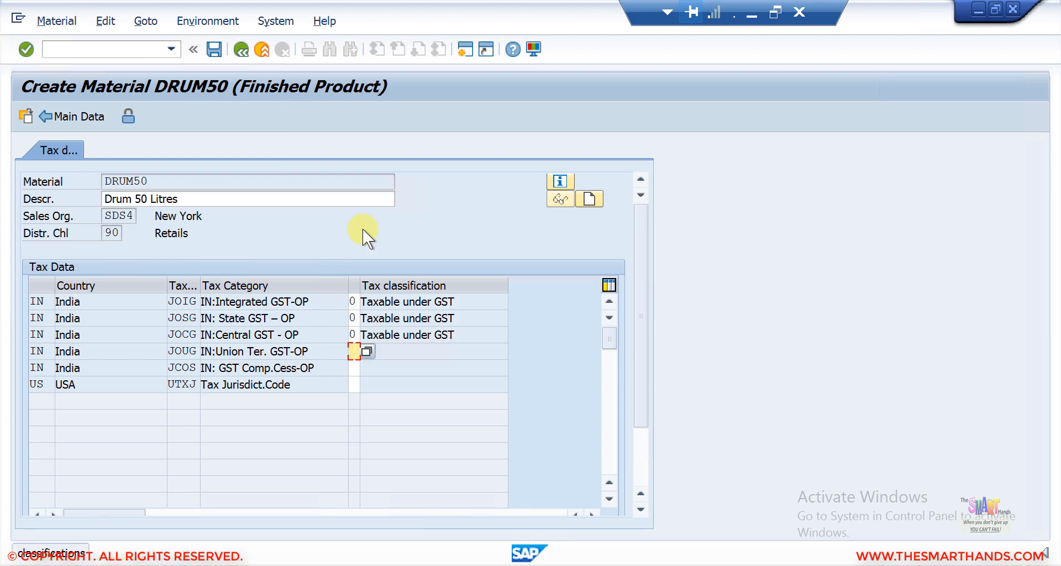
pyautogui.write('0')
pyautogui.press('Return')
pyautogui.write('0')
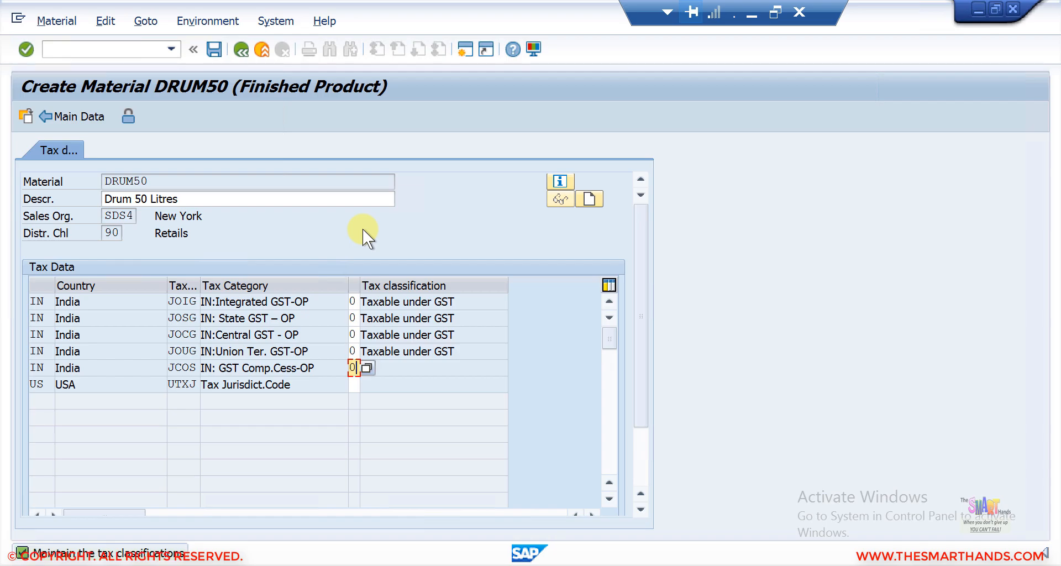
pyautogui.press('Return')
pyautogui.press('Return')
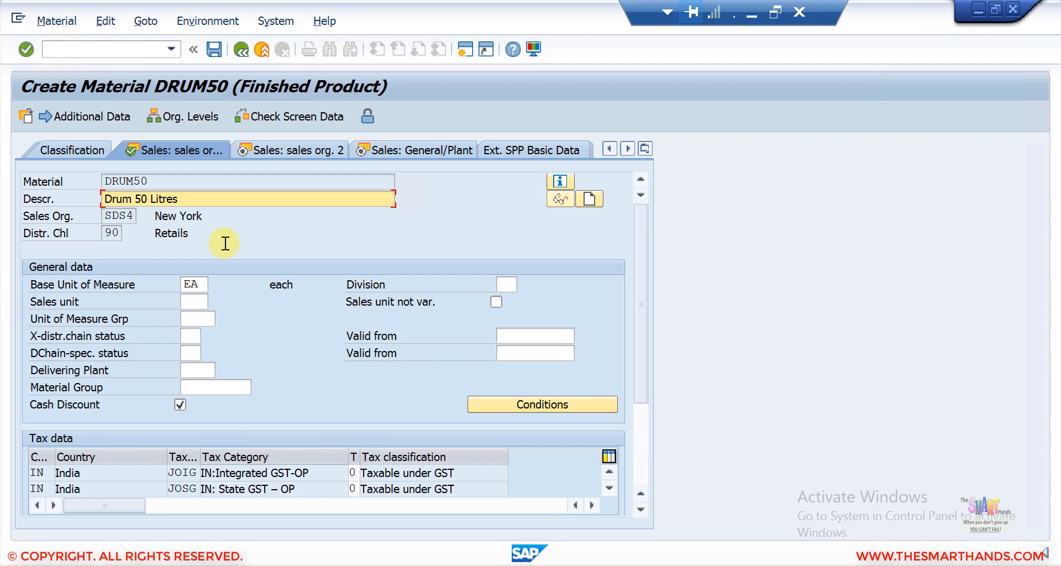
# Step: Open the Sales: sales org. 2 view and browse the item category group options, keeping NORM
pyautogui.click(296, 148)
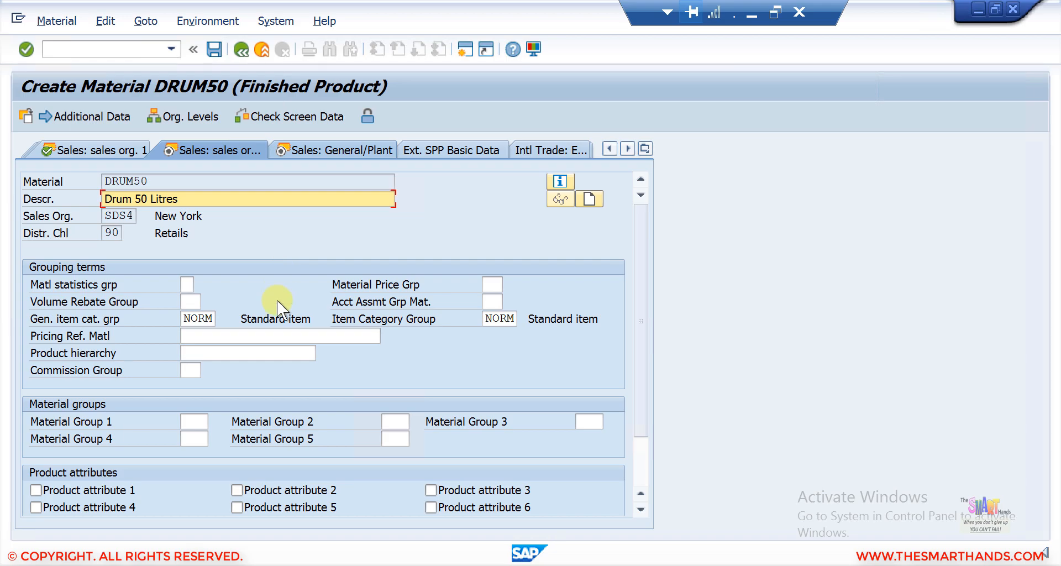
pyautogui.click(499, 322)
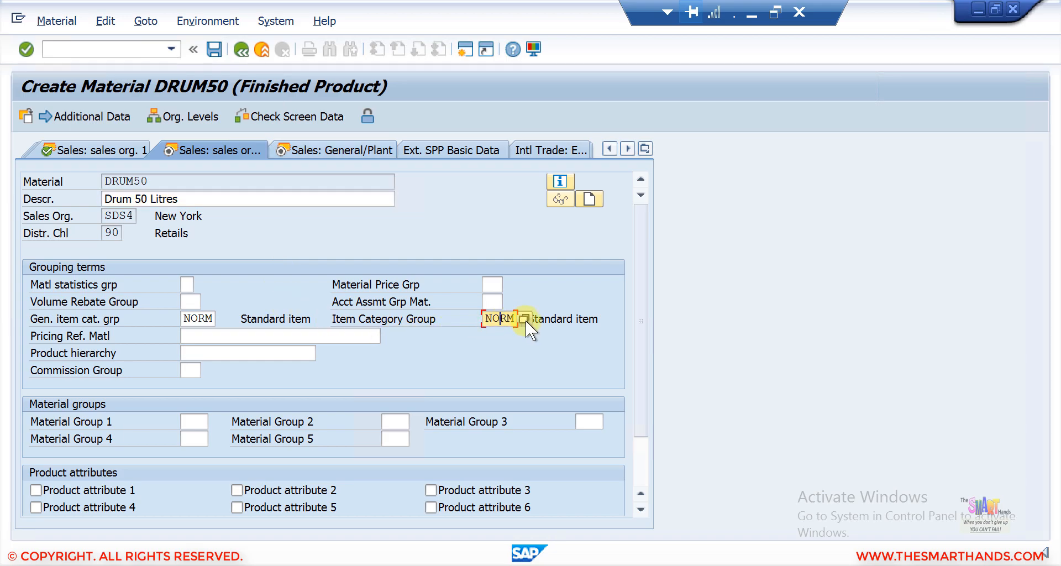
pyautogui.click(526, 321)
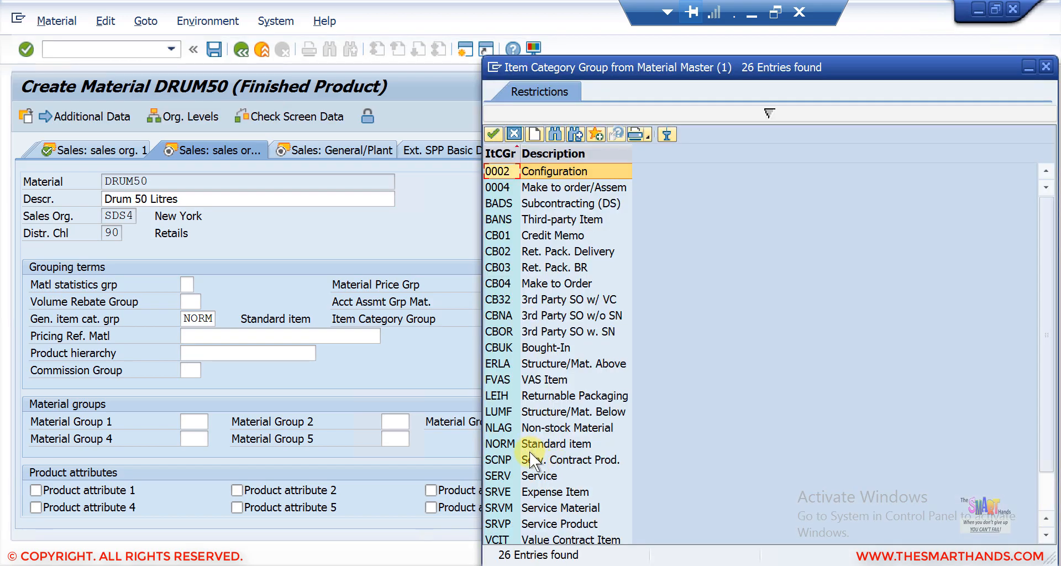
pyautogui.press('pagedown')
pyautogui.press('pagedown')
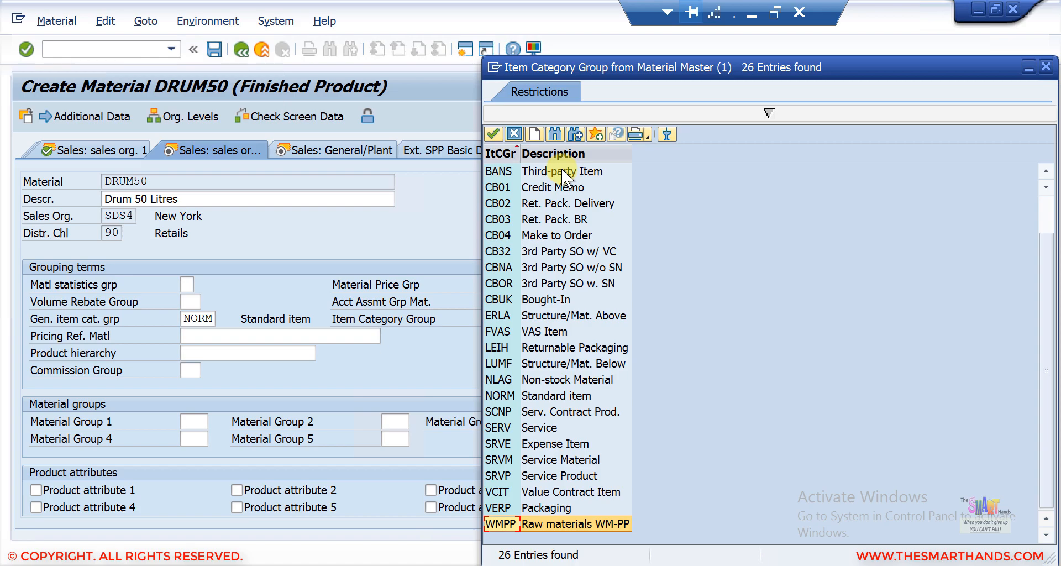
pyautogui.click(515, 131)
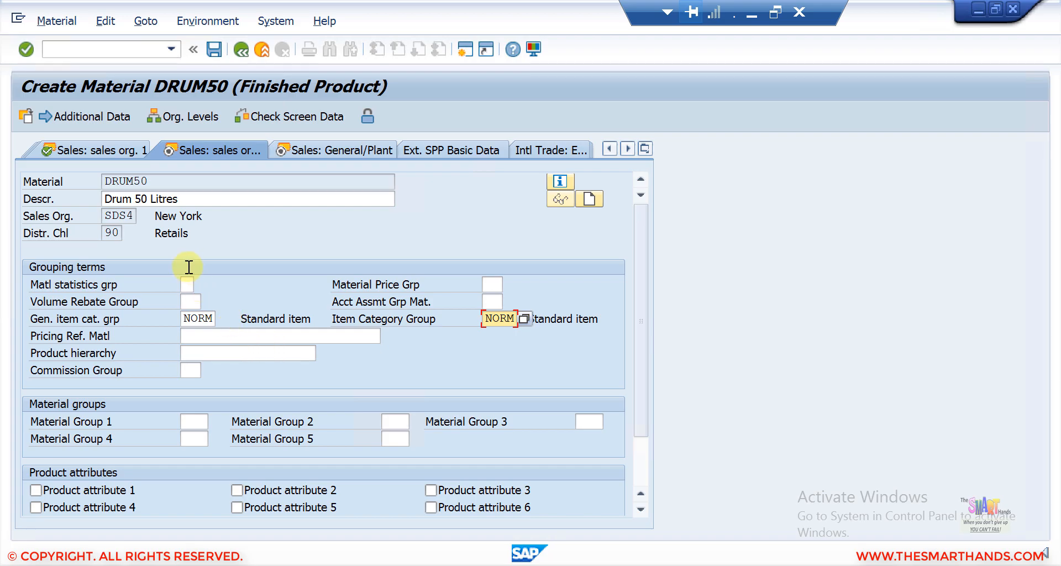
pyautogui.click(188, 319)
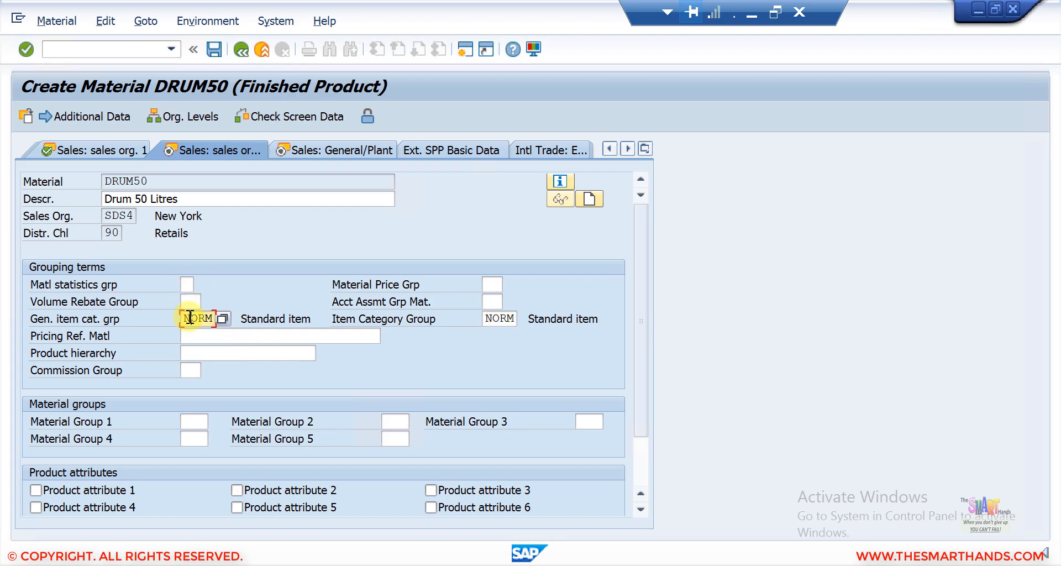
pyautogui.click(501, 318)
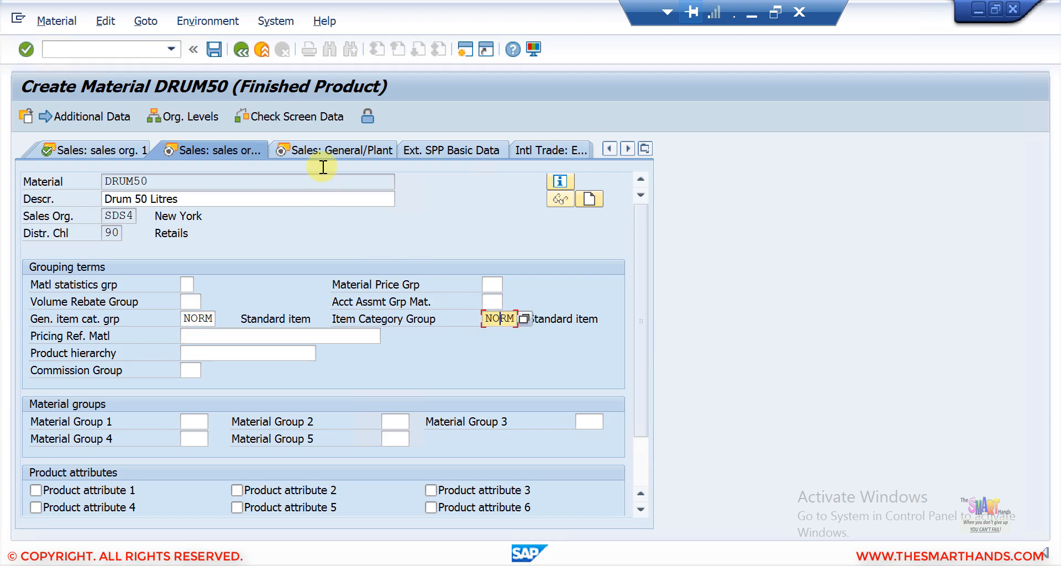
# Step: Open the Sales: General/Plant view and set the transportation group to 0001 (On pallets)
pyautogui.click(332, 147)
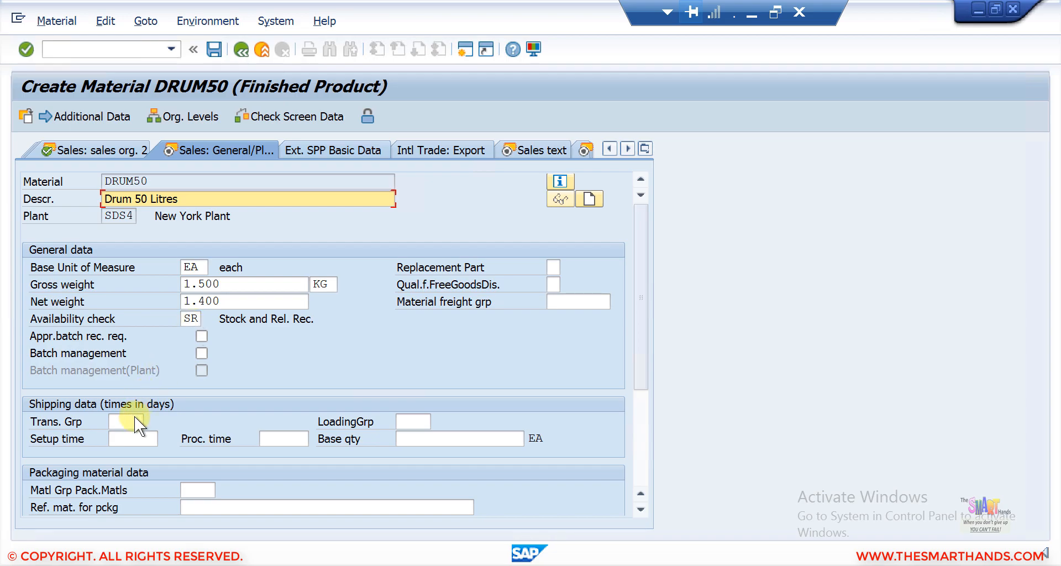
pyautogui.click(127, 423)
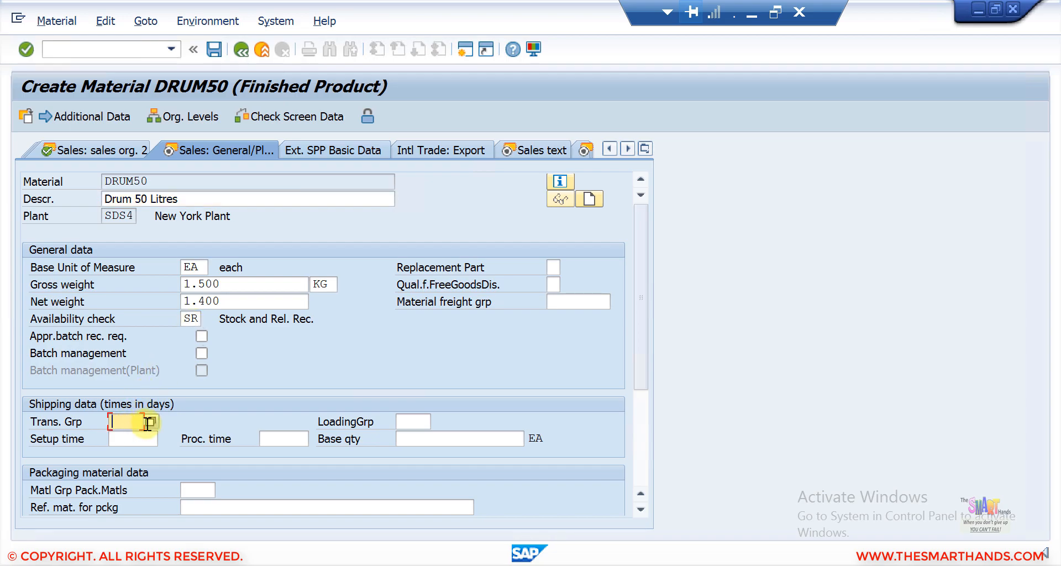
pyautogui.click(148, 424)
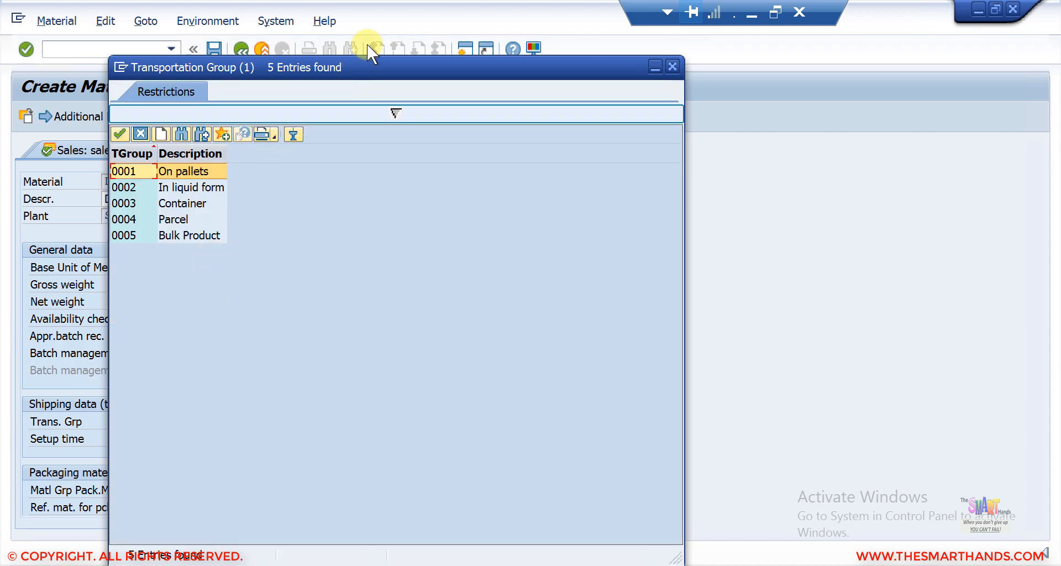
pyautogui.moveTo(406, 67); pyautogui.dragTo(446, 67)
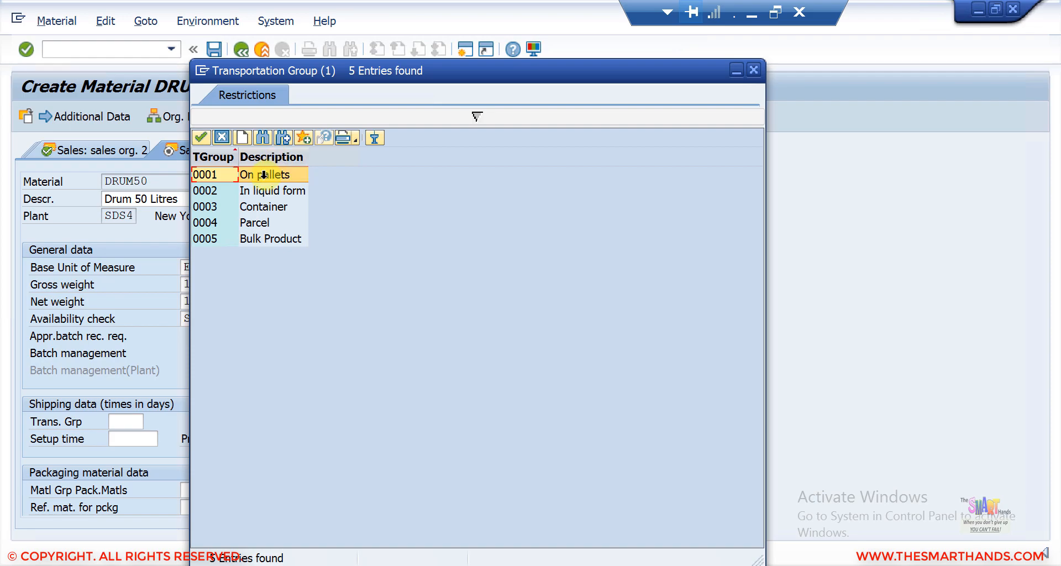
pyautogui.doubleClick(265, 175)
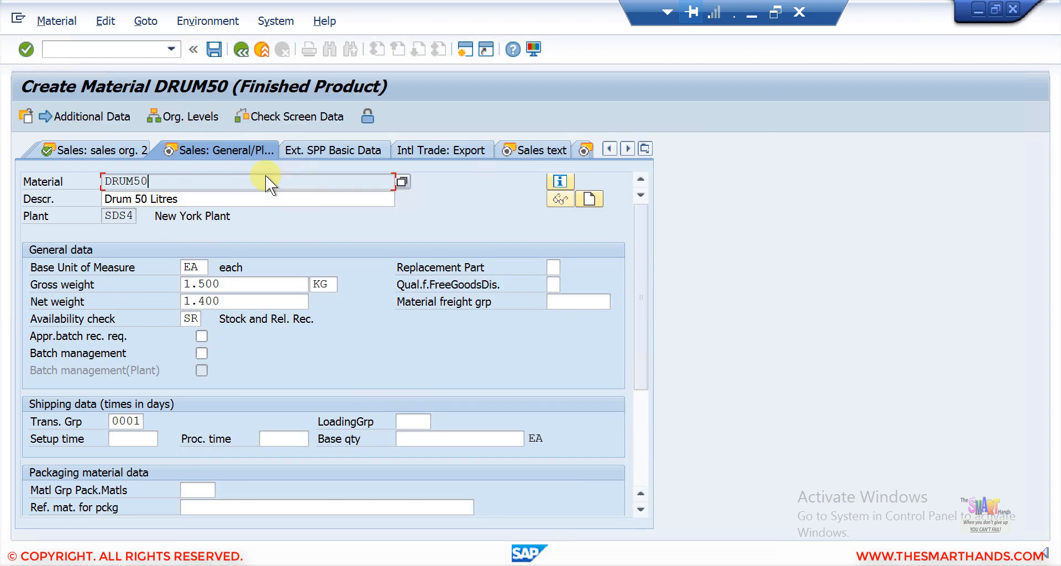
pyautogui.press('Return')
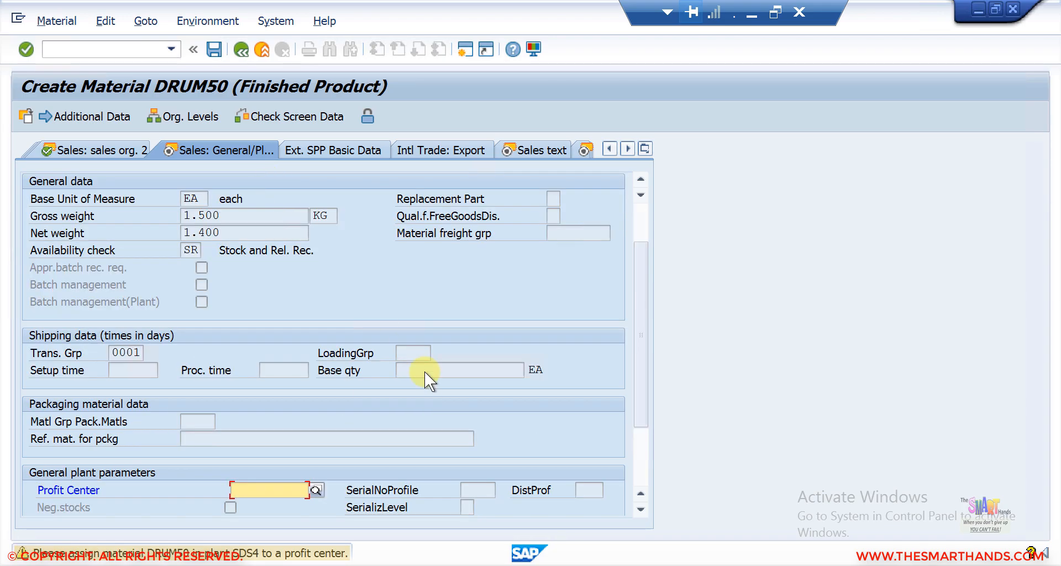
# Step: Return to the Sales: General/Plant view, set the loading group to 0001 (Crane) and confirm it
pyautogui.press('Return')
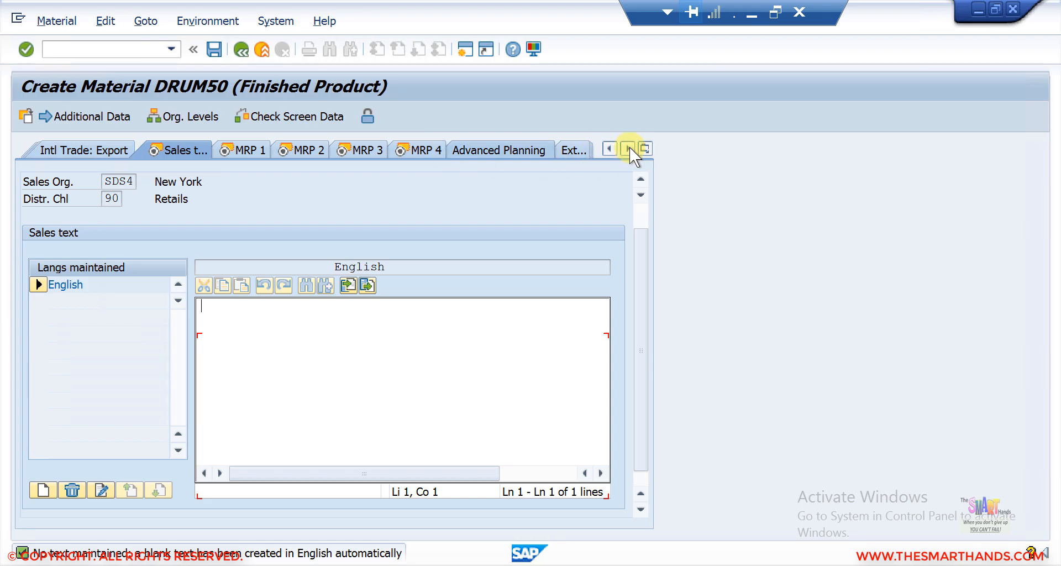
pyautogui.click(645, 149)
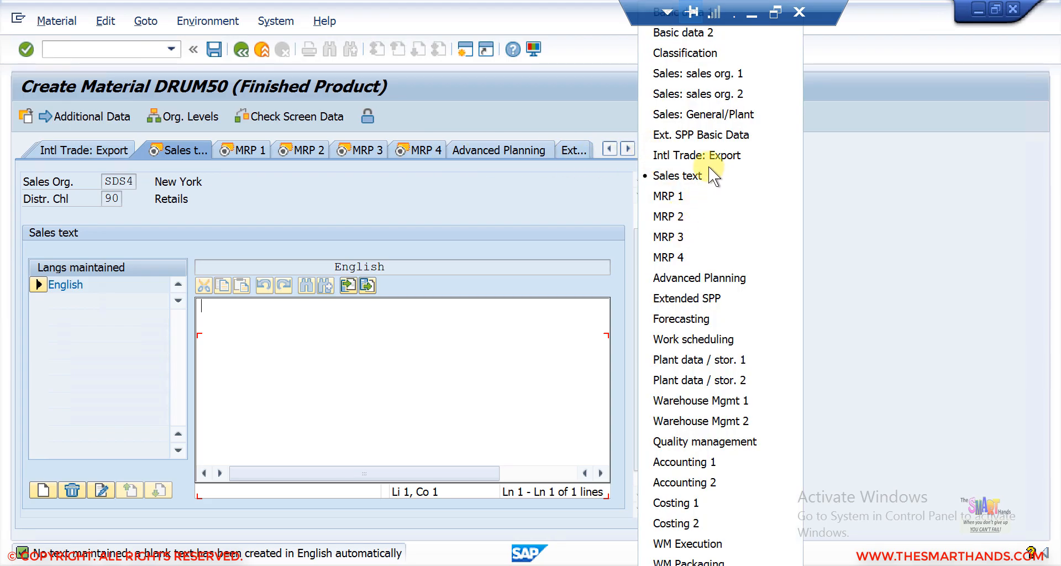
pyautogui.click(720, 114)
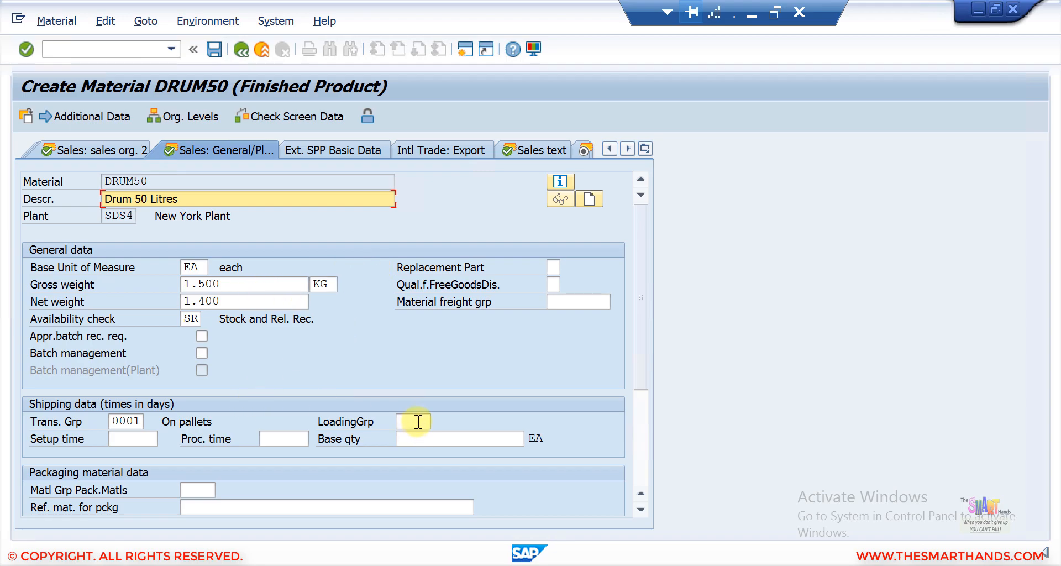
pyautogui.click(418, 422)
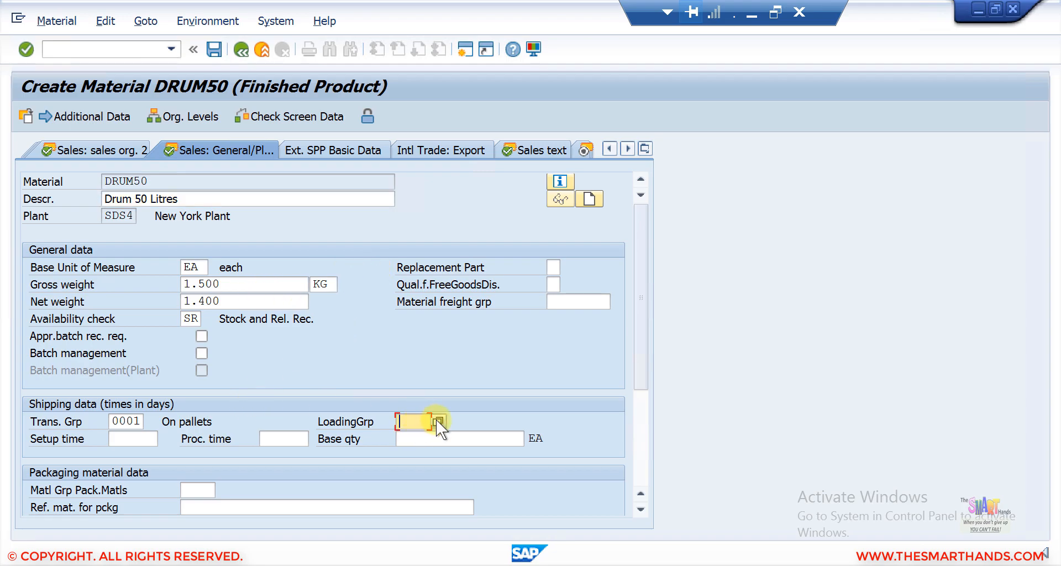
pyautogui.click(437, 422)
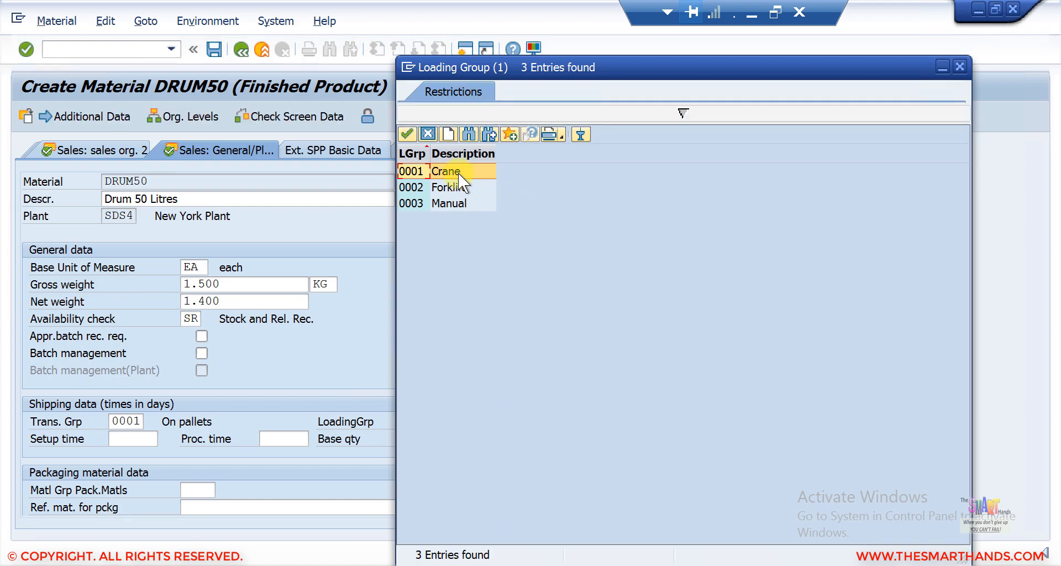
pyautogui.doubleClick(457, 171)
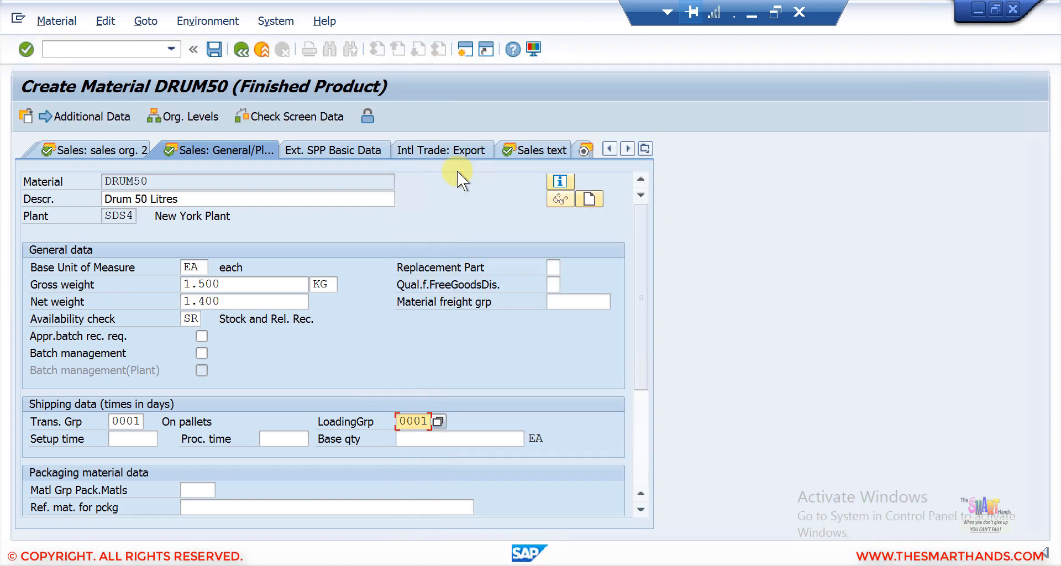
pyautogui.press('Return')
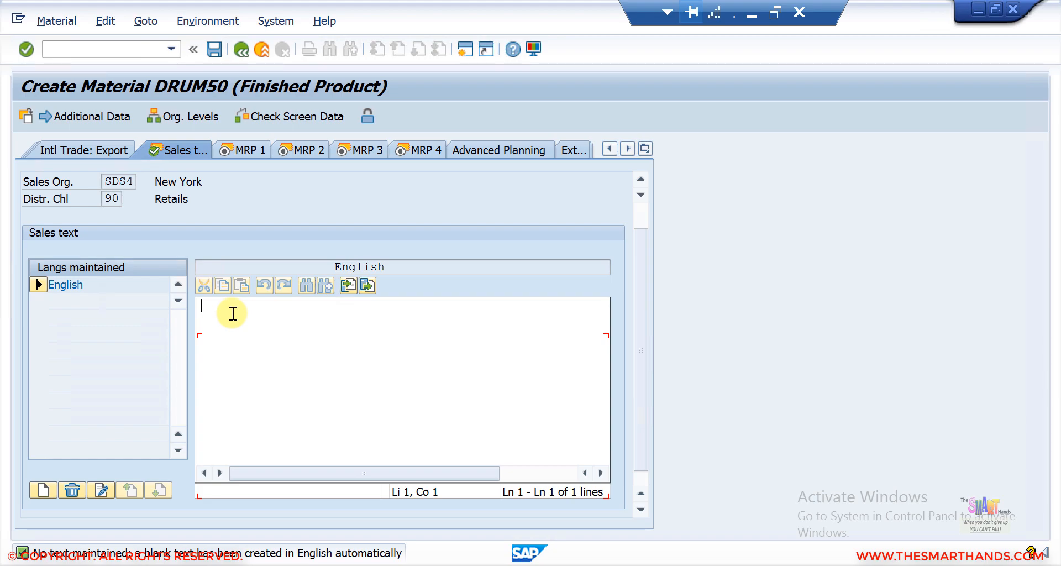
# Step: Enter "Sales text zzzzzzzzzz" as the English sales text
pyautogui.write('Sales t')
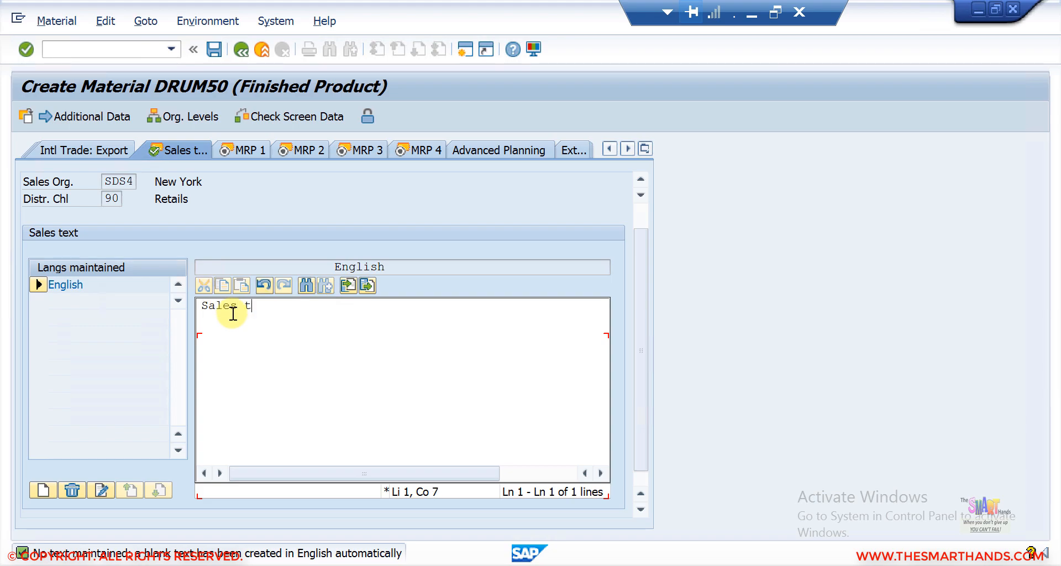
pyautogui.write('ext zzzzzzzzzz')
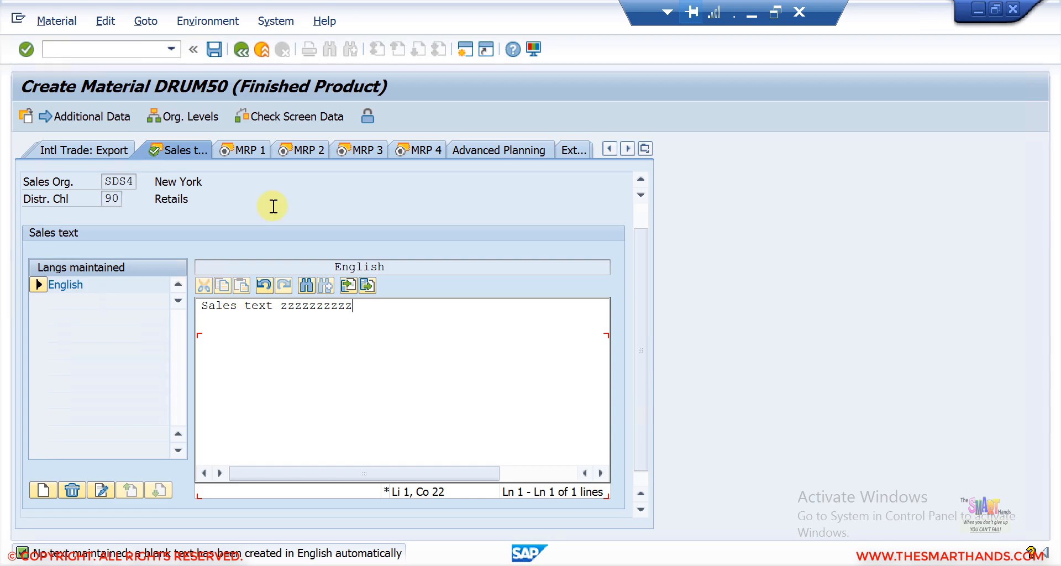
# Step: Open the MRP 1 view and set the MRP type to PD
pyautogui.click(253, 151)
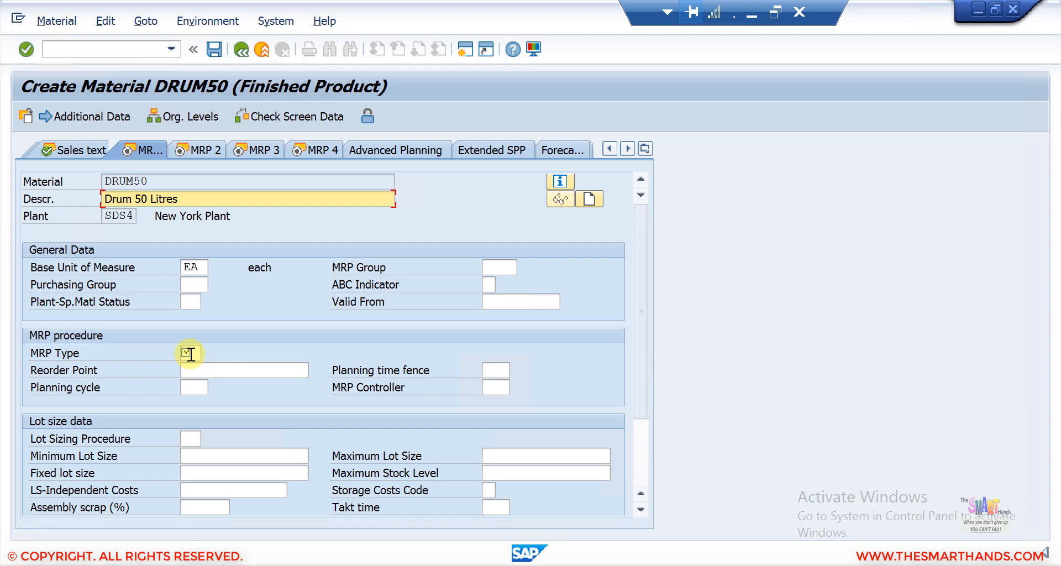
pyautogui.click(191, 354)
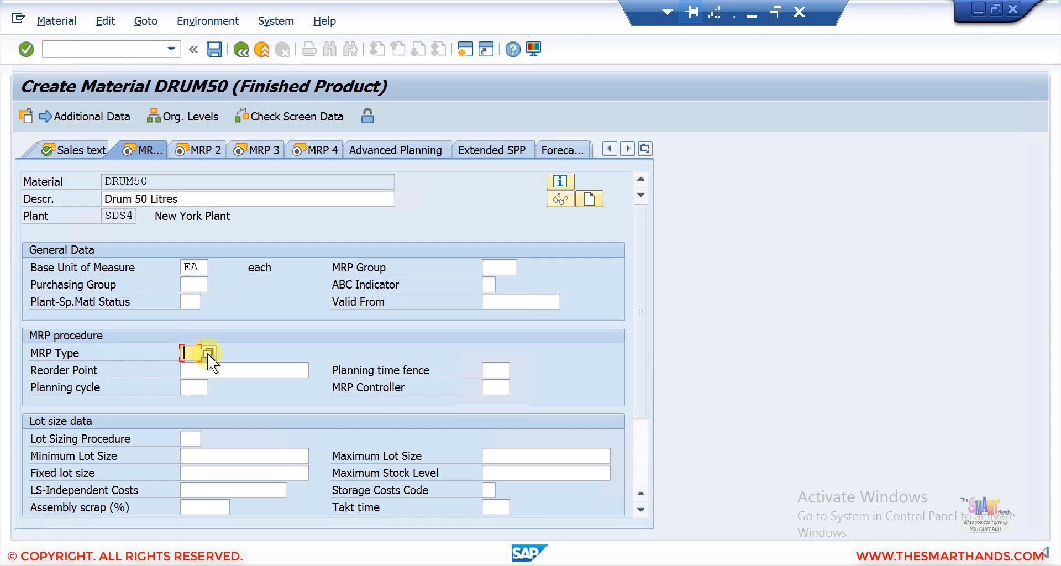
pyautogui.click(208, 353)
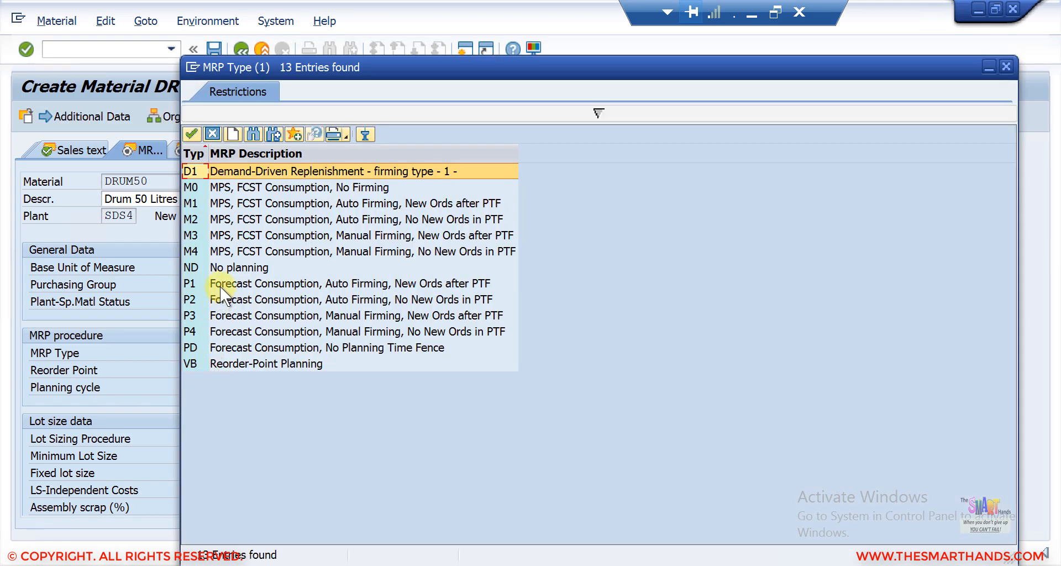
pyautogui.doubleClick(219, 347)
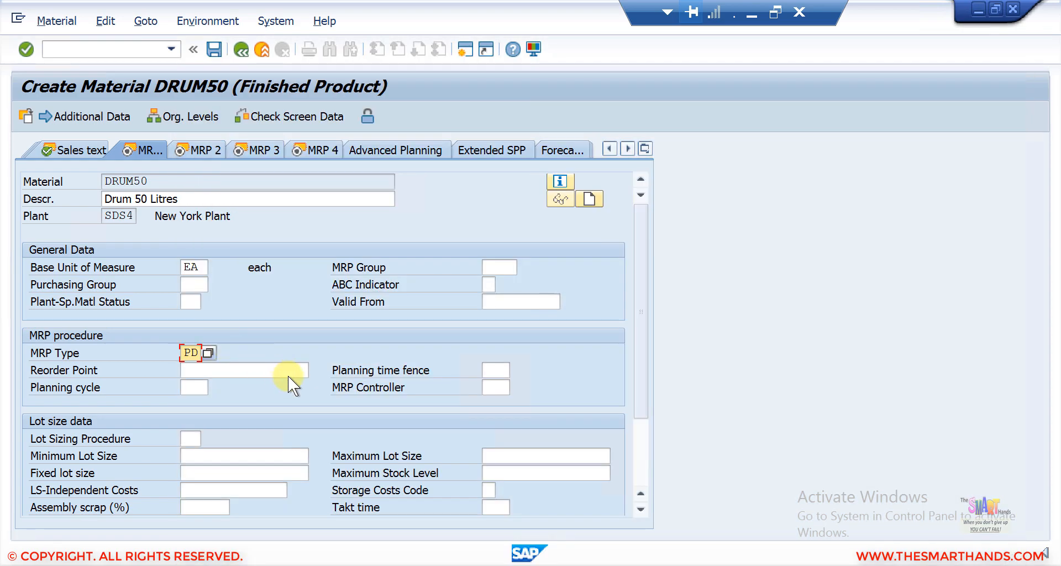
# Step: Set the lot sizing procedure to EX and the MRP controller to 001, then confirm MRP 1
pyautogui.click(196, 438)
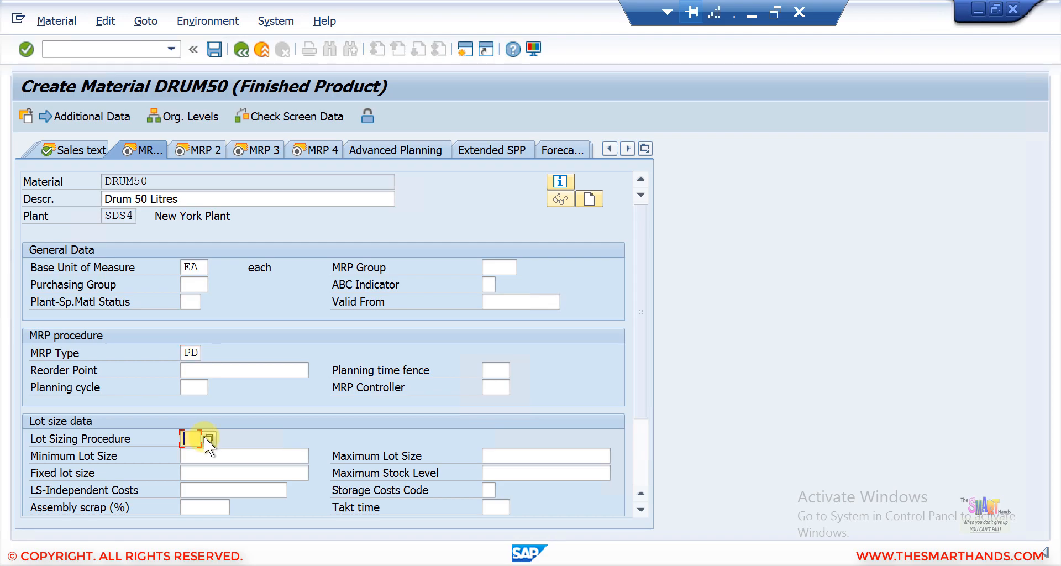
pyautogui.click(206, 438)
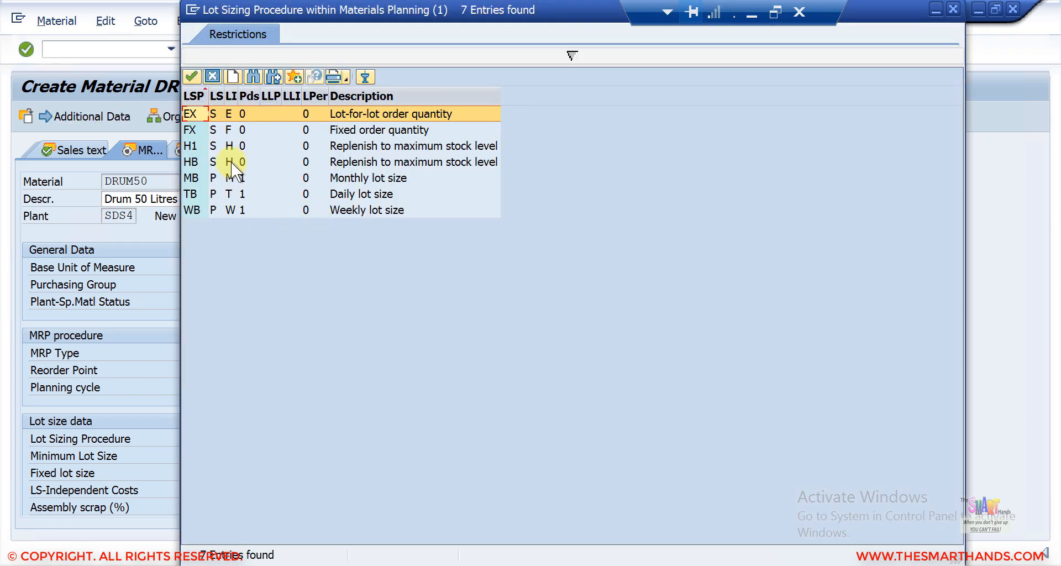
pyautogui.doubleClick(269, 114)
pyautogui.click(269, 114)
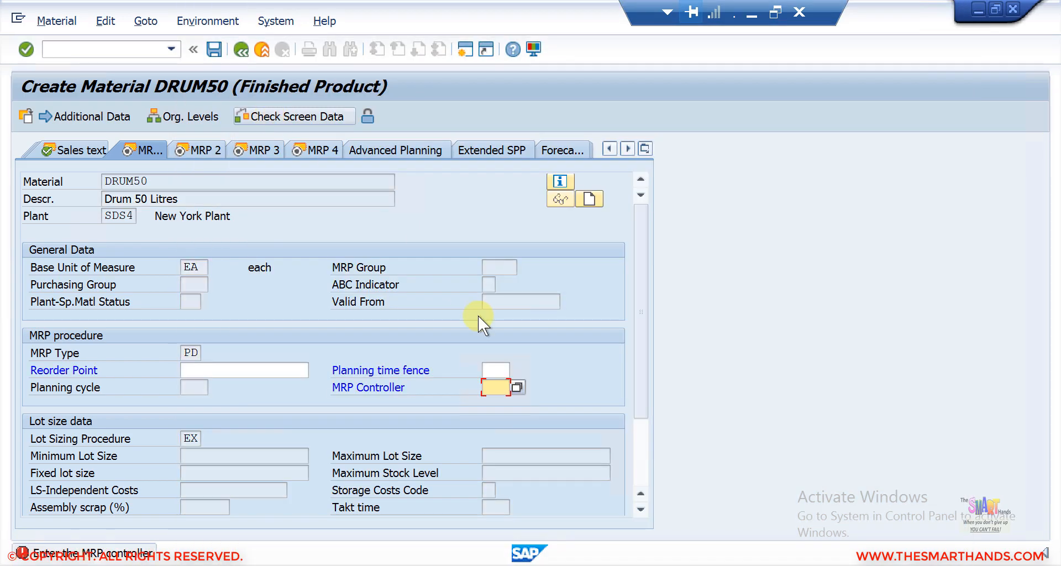
pyautogui.click(518, 386)
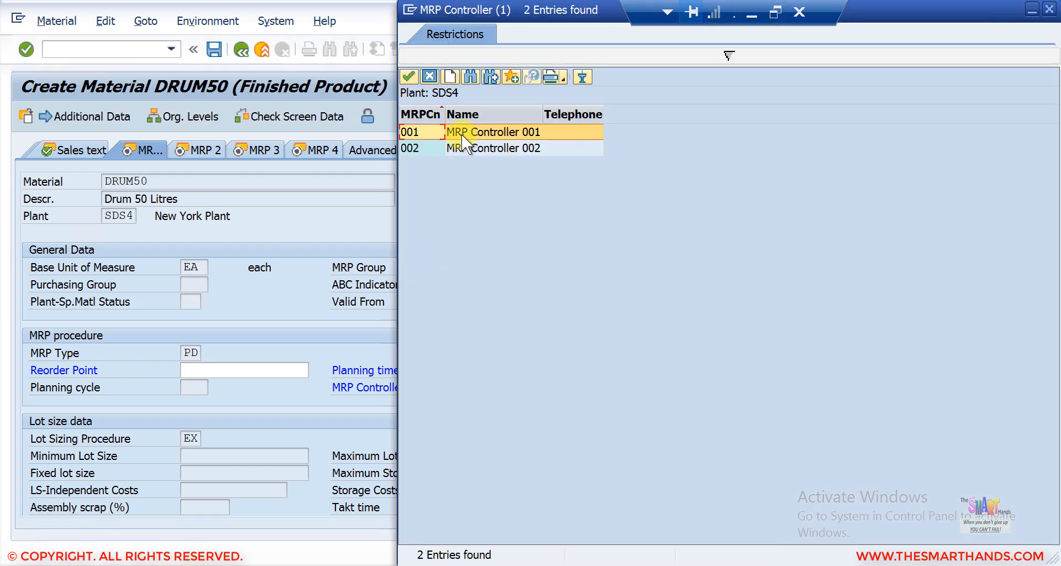
pyautogui.doubleClick(462, 132)
pyautogui.press('Return')
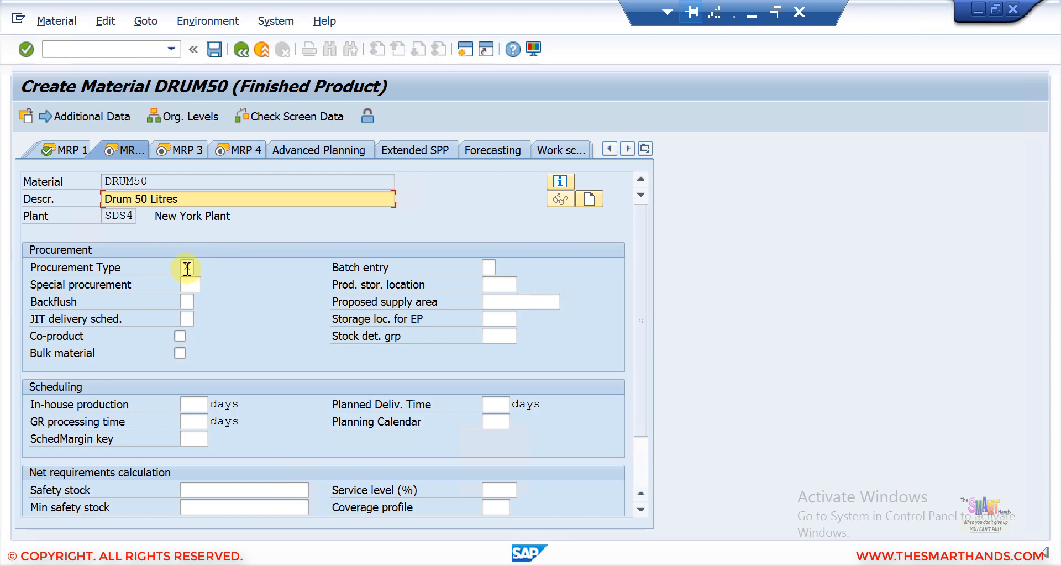
# Step: Set the procurement type to X and in-house production time to 10 days in MRP 2, then confirm
pyautogui.click(188, 269)
pyautogui.write('X')
pyautogui.press('Return')
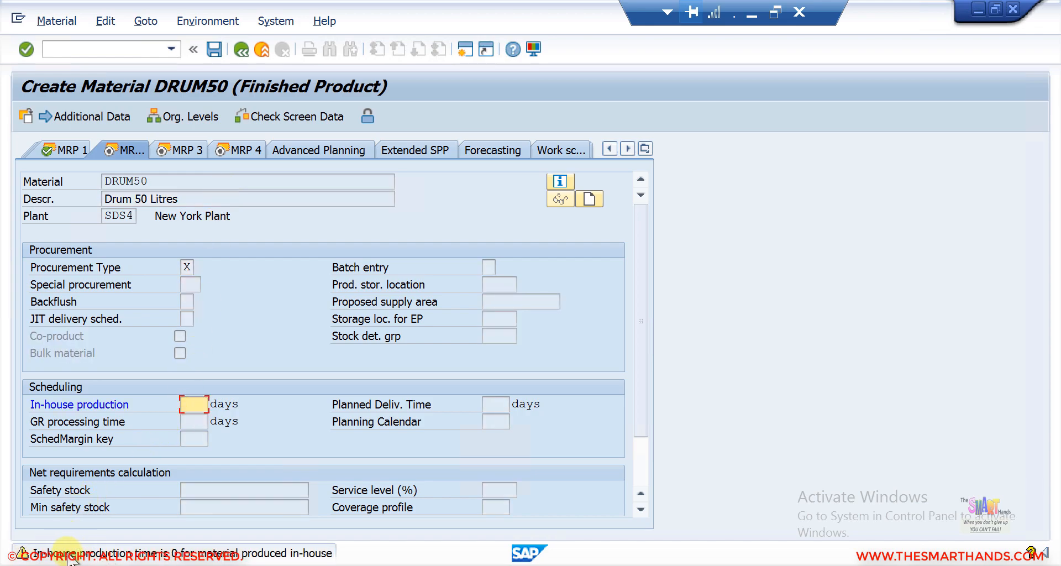
pyautogui.click(197, 404)
pyautogui.write('10')
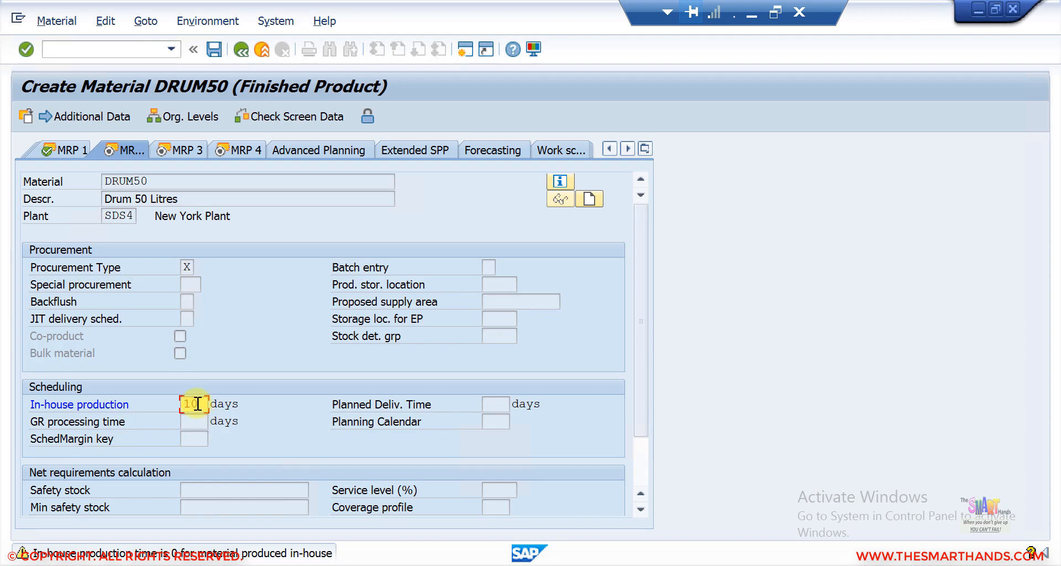
pyautogui.press('Return')
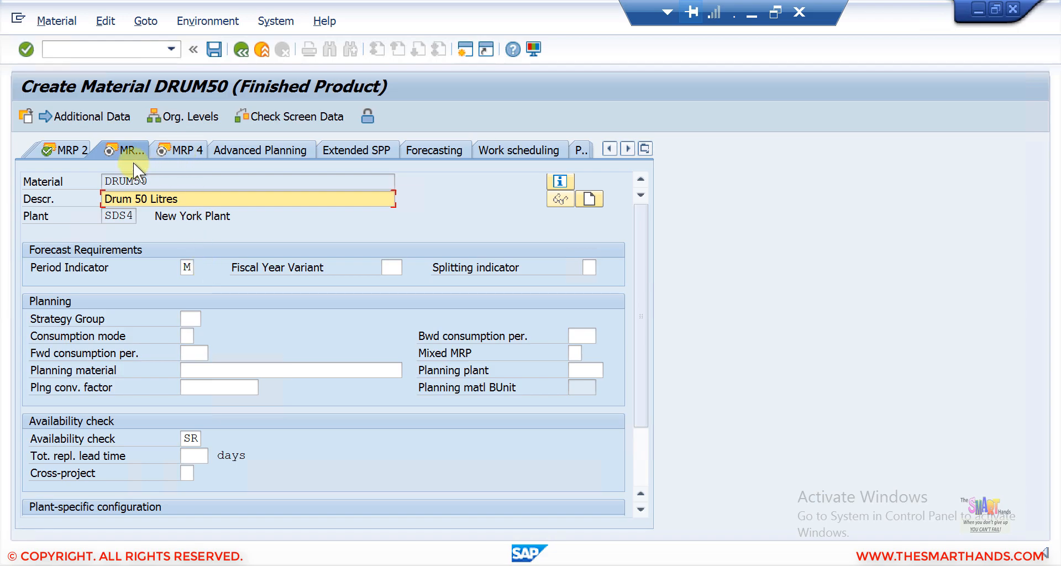
# Step: Move past the MRP 4 view to Accounting 1 and set the valuation class to 7920 Finished Goods
pyautogui.click(167, 153)
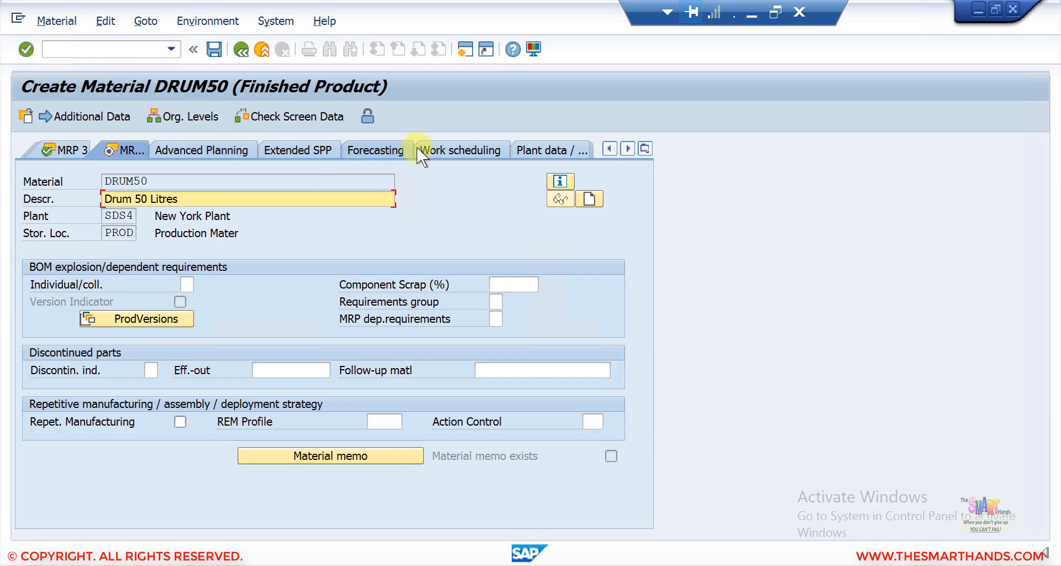
pyautogui.click(645, 149)
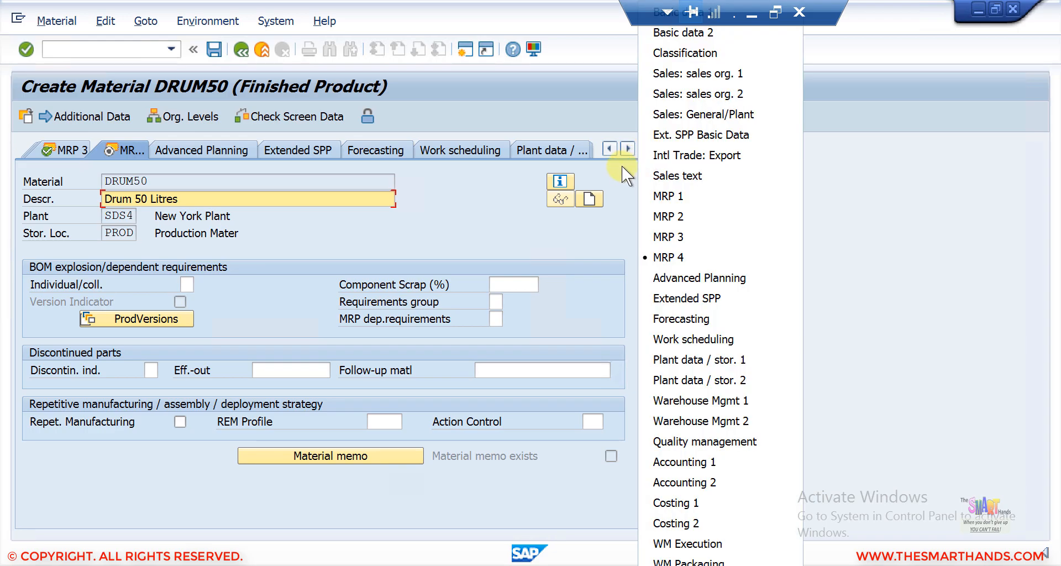
pyautogui.click(645, 149)
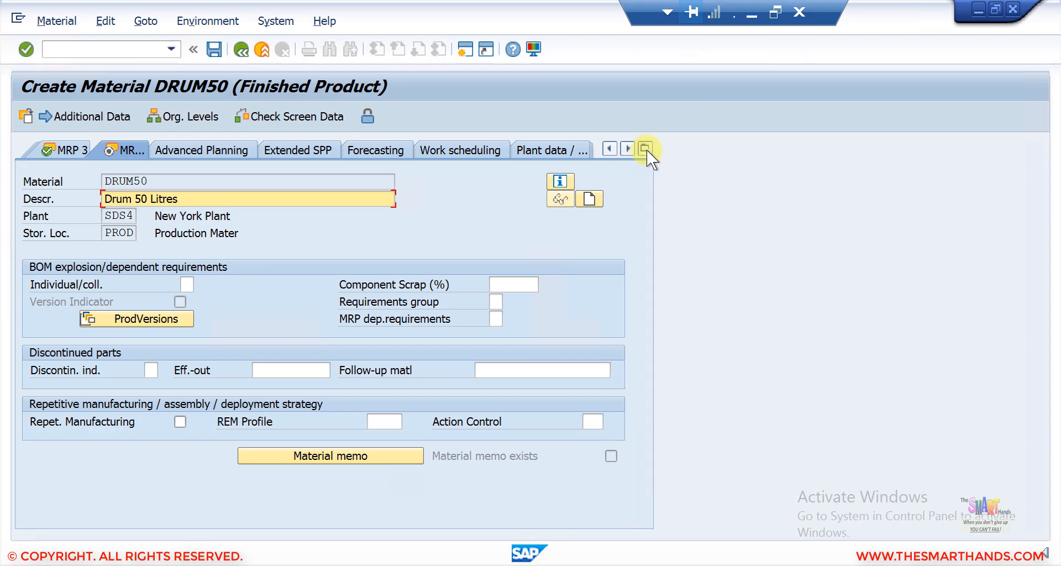
pyautogui.click(646, 150)
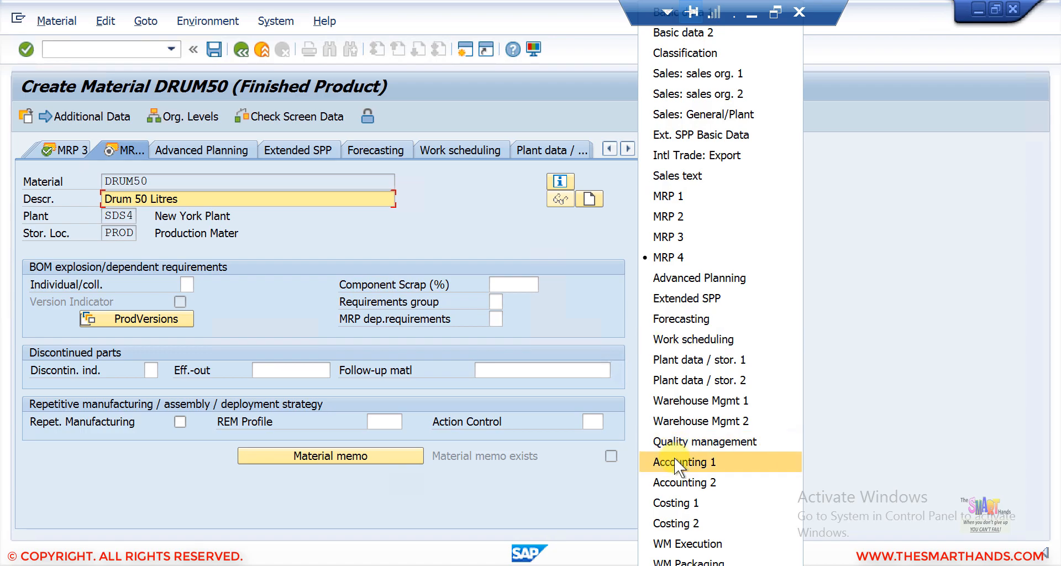
pyautogui.press('Return')
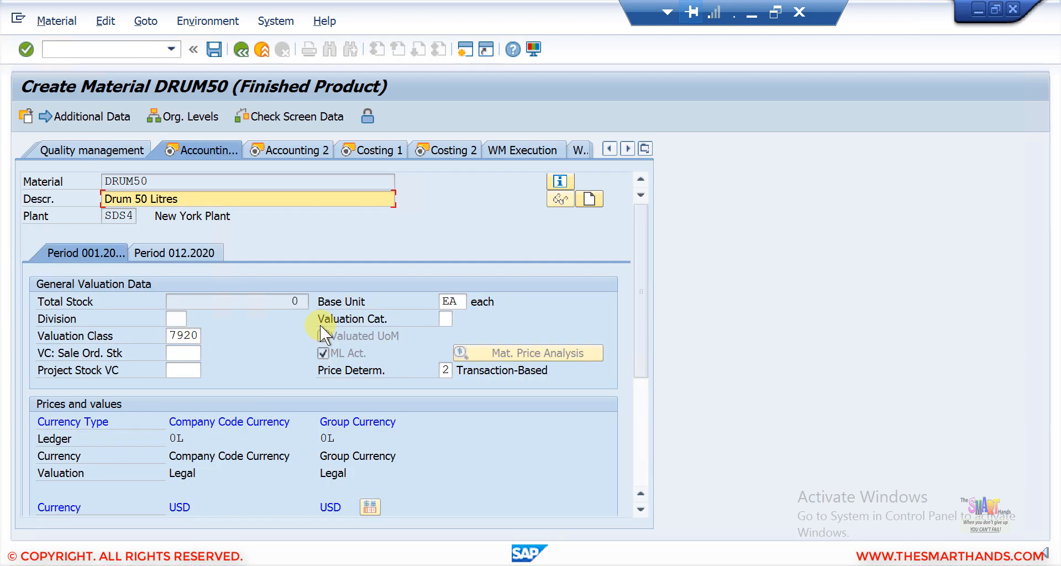
pyautogui.click(177, 336)
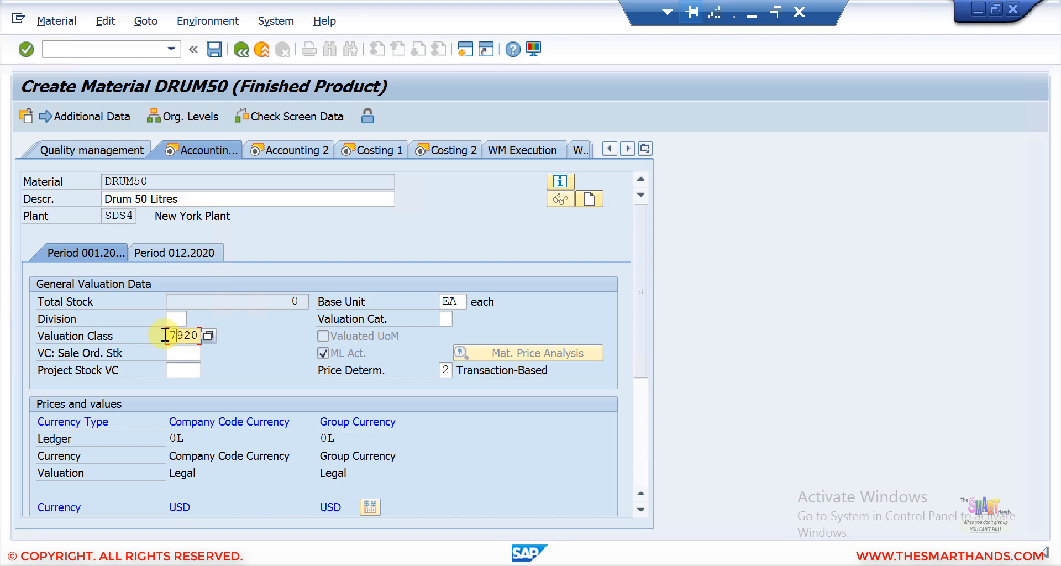
pyautogui.click(208, 335)
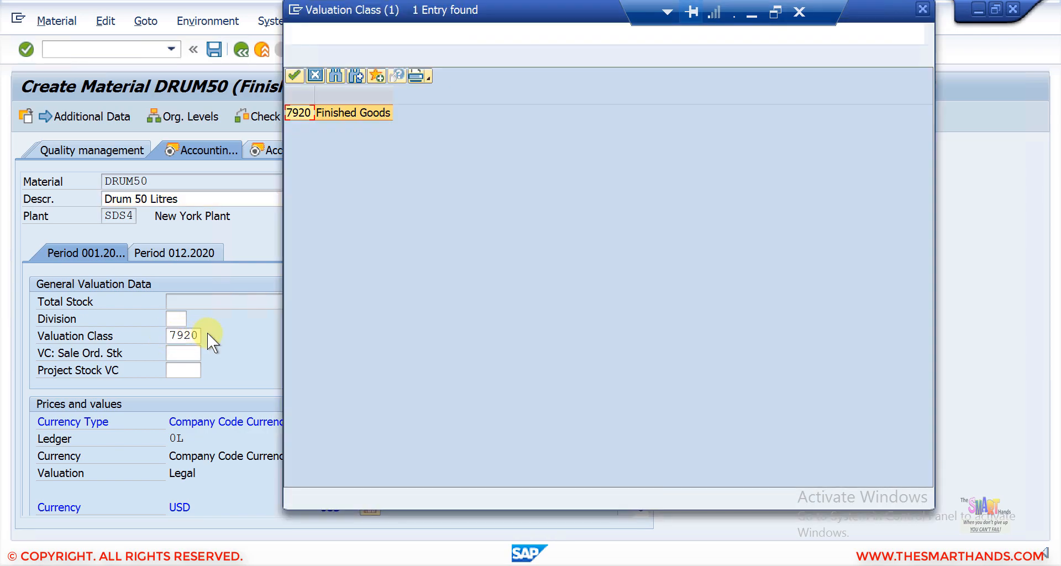
pyautogui.doubleClick(349, 113)
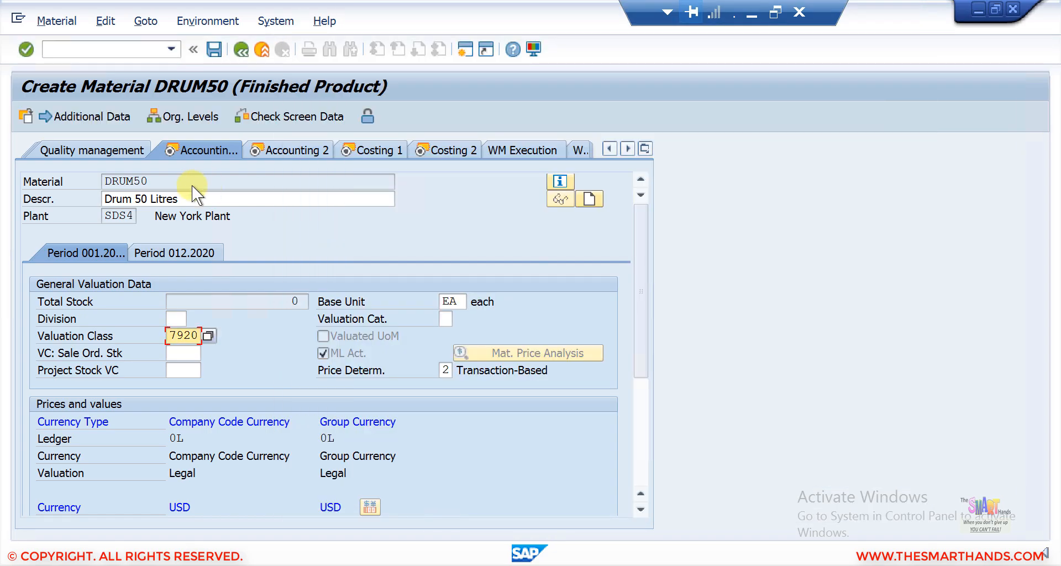
pyautogui.press('Return')
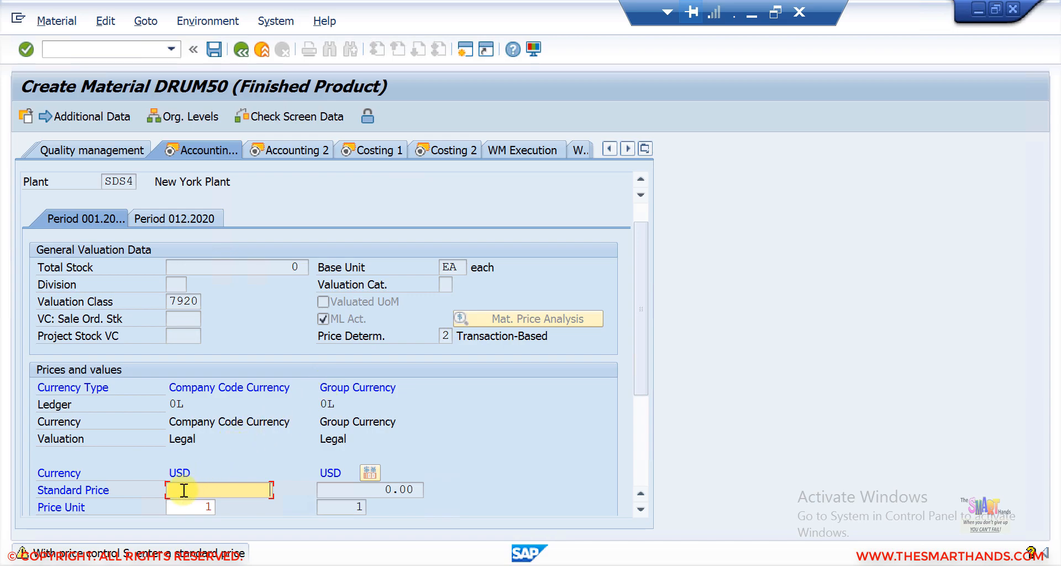
# Step: Enter a standard price of 20, step through the Accounting 2 and Costing views, and save the material
pyautogui.write('20')
pyautogui.press('Return')
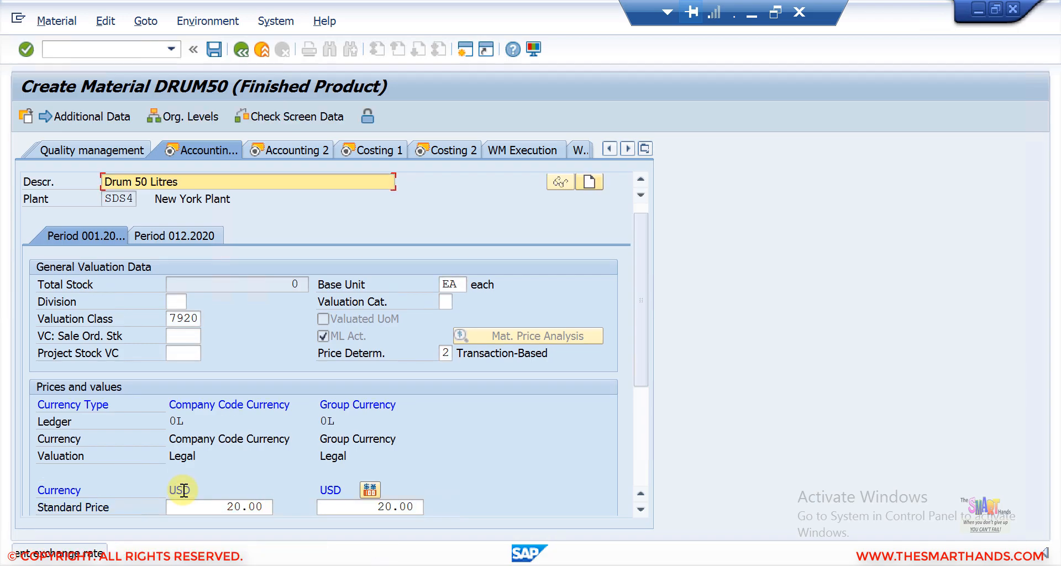
pyautogui.click(296, 149)
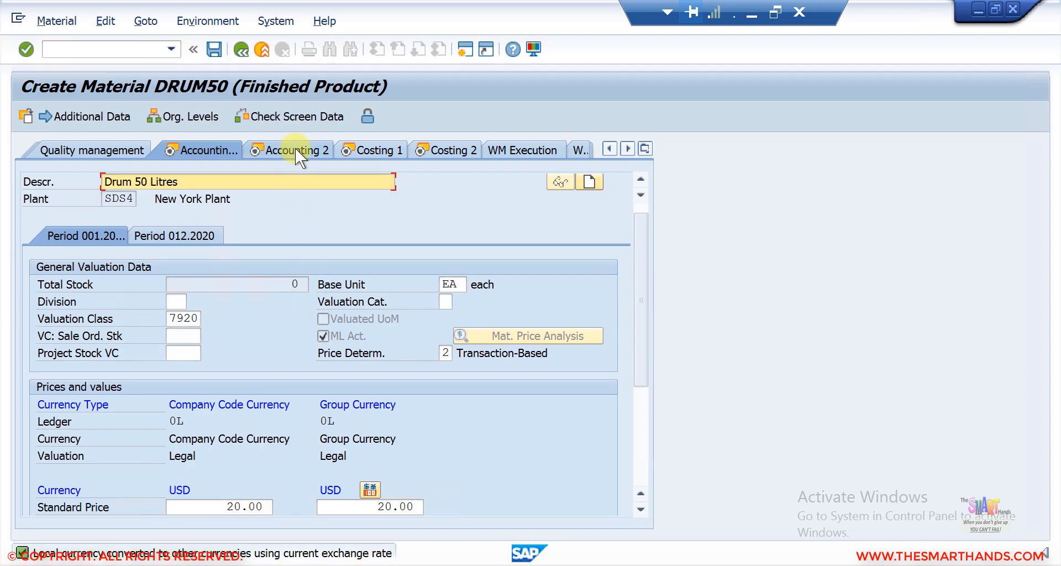
pyautogui.click(271, 150)
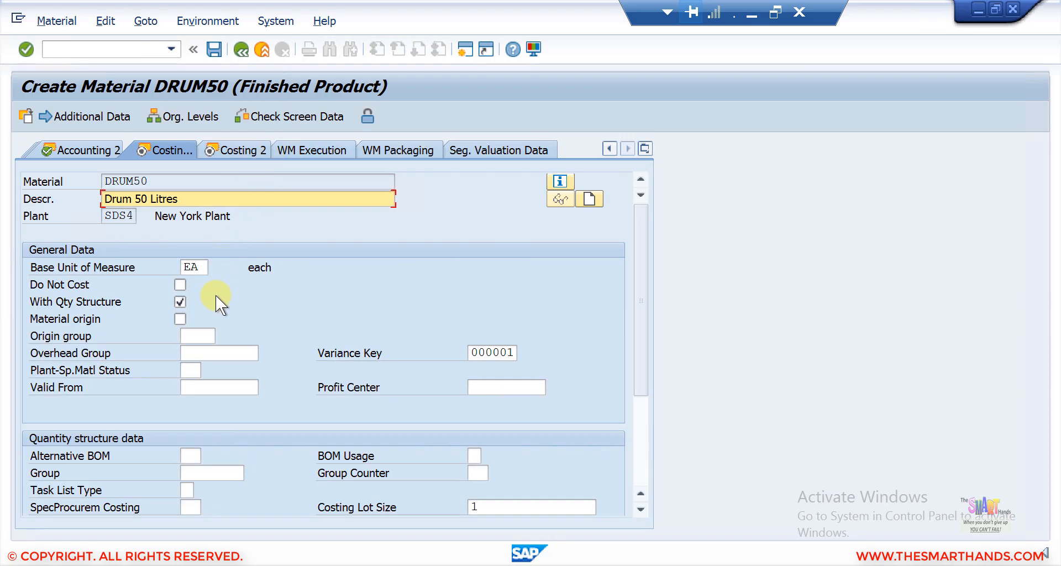
pyautogui.click(243, 149)
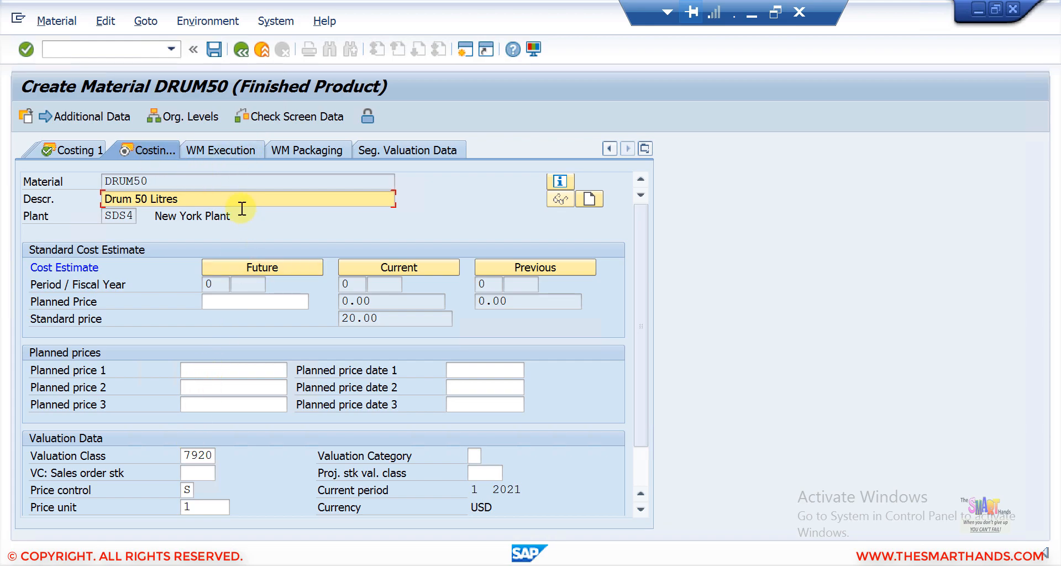
pyautogui.click(213, 49)
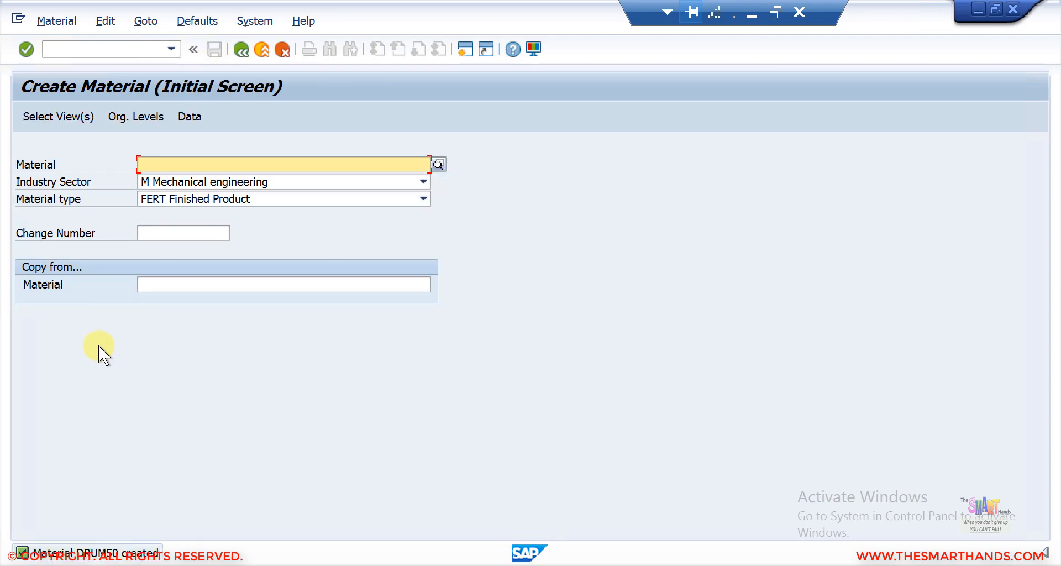
# Step: Return to the menu, open MM02 Change Material for DRUM50, and accept the preselected views
pyautogui.click(241, 50)
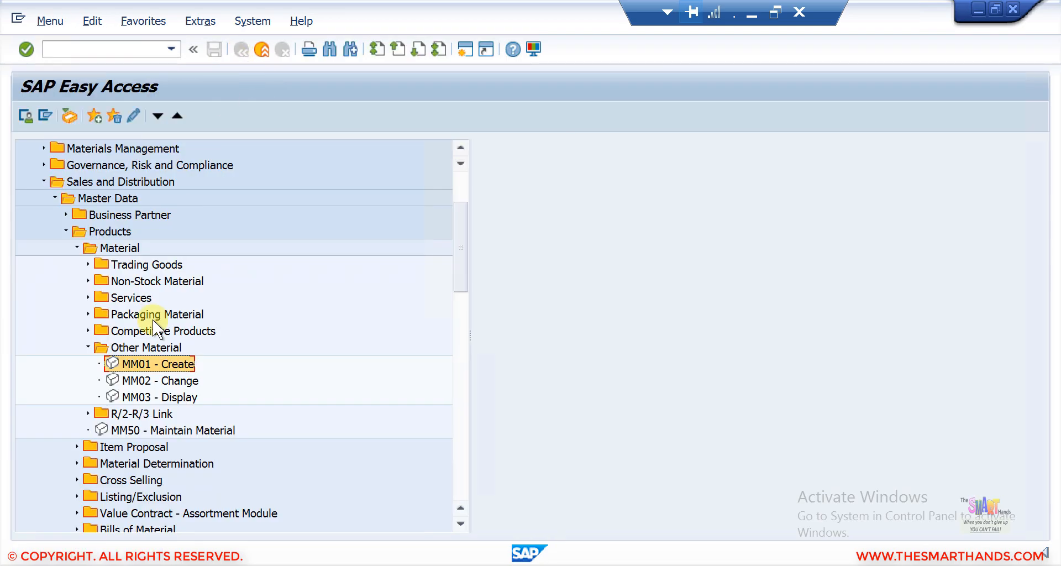
pyautogui.click(147, 380)
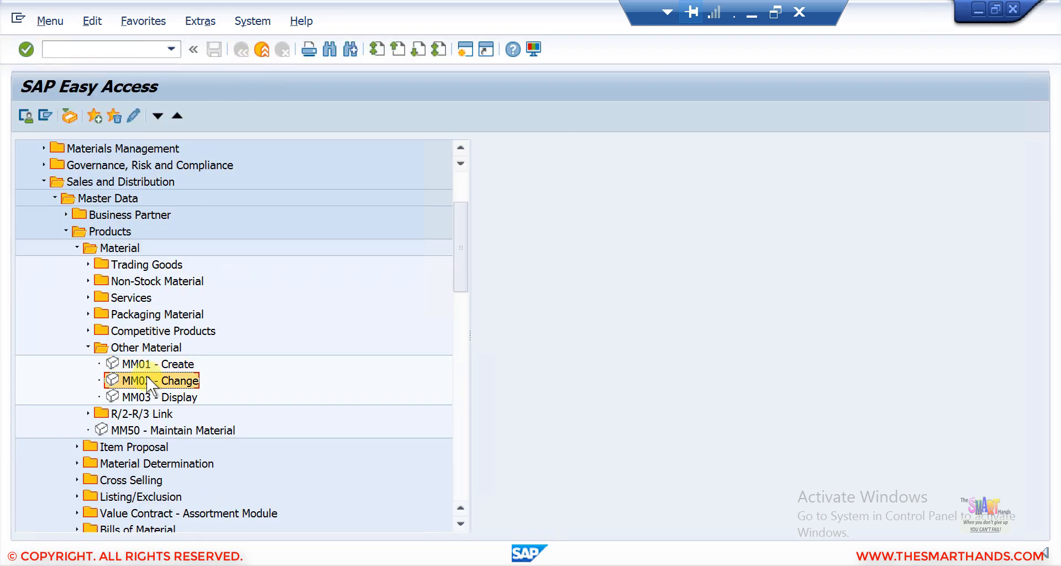
pyautogui.doubleClick(180, 379)
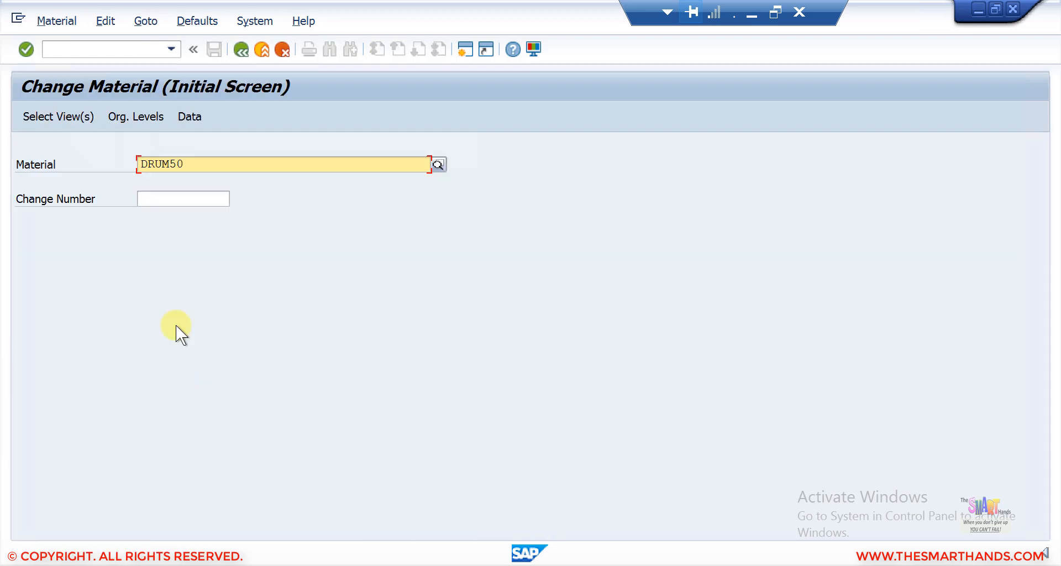
pyautogui.press('Return')
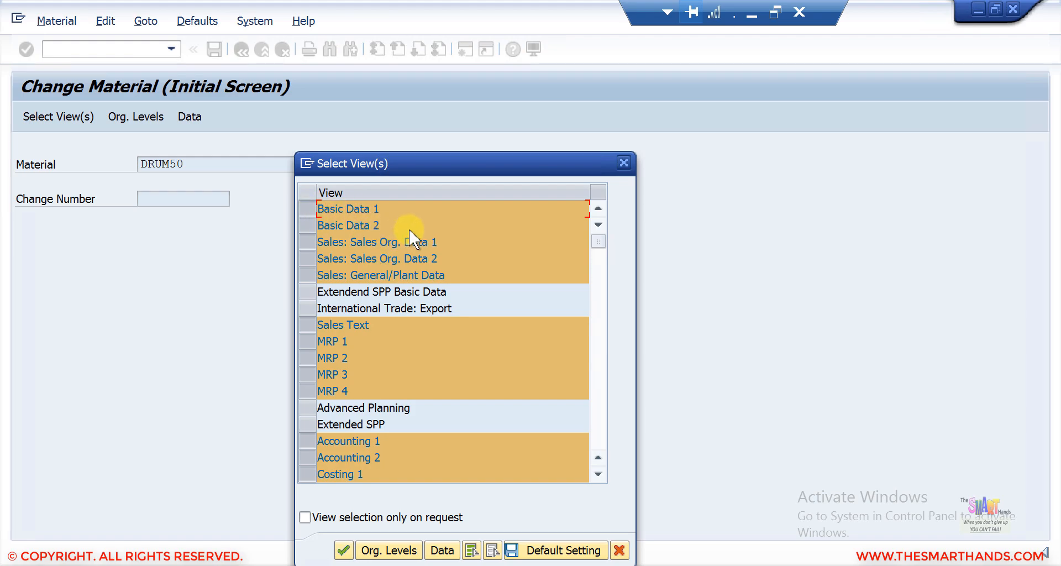
pyautogui.moveTo(437, 170); pyautogui.dragTo(403, 107)
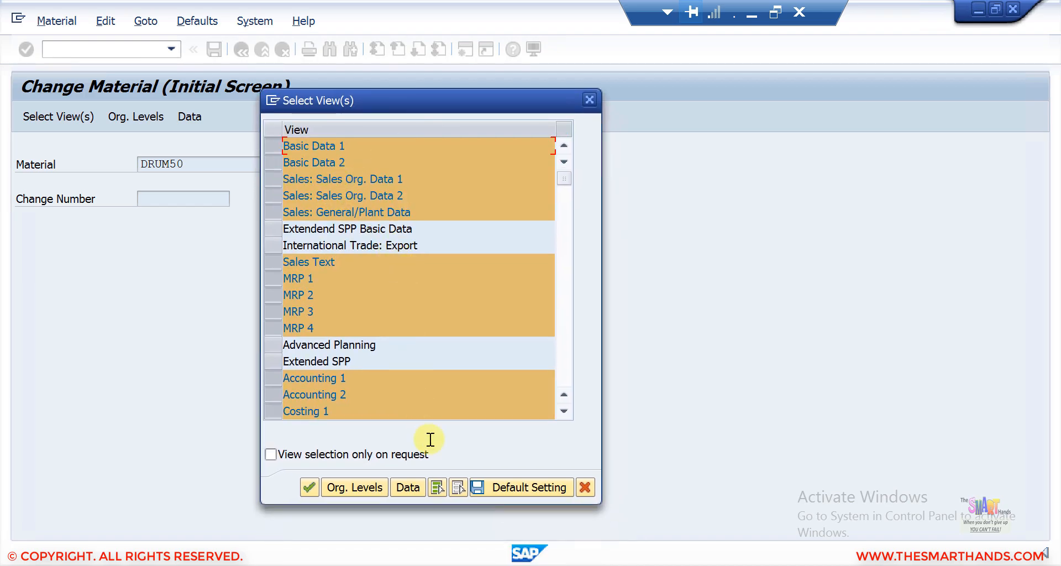
pyautogui.click(309, 486)
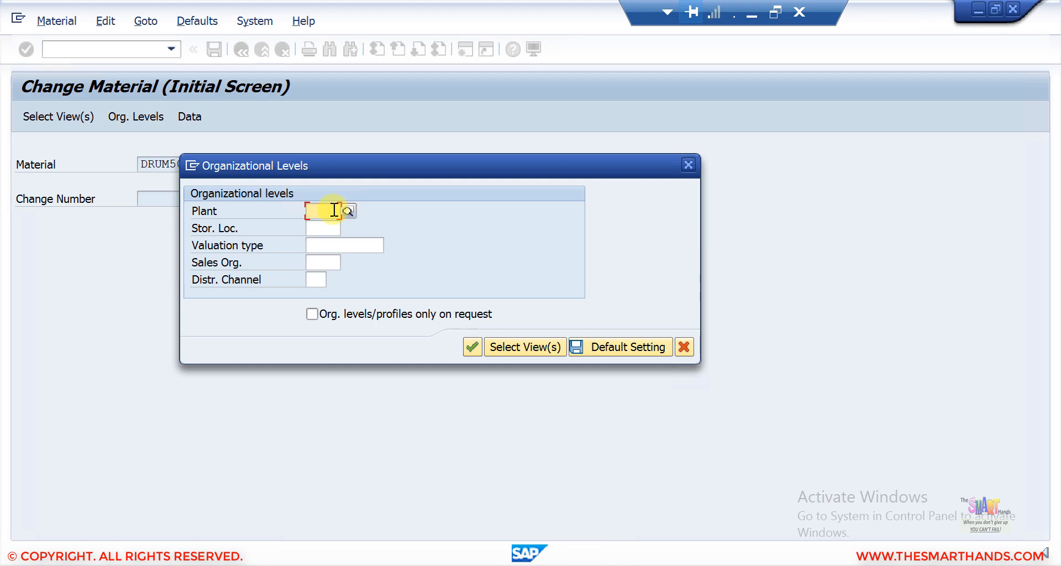
# Step: Set organizational levels to plant SDS4, storage location PROD, sales org SDS4 and distribution channel 90
pyautogui.write('sds4')
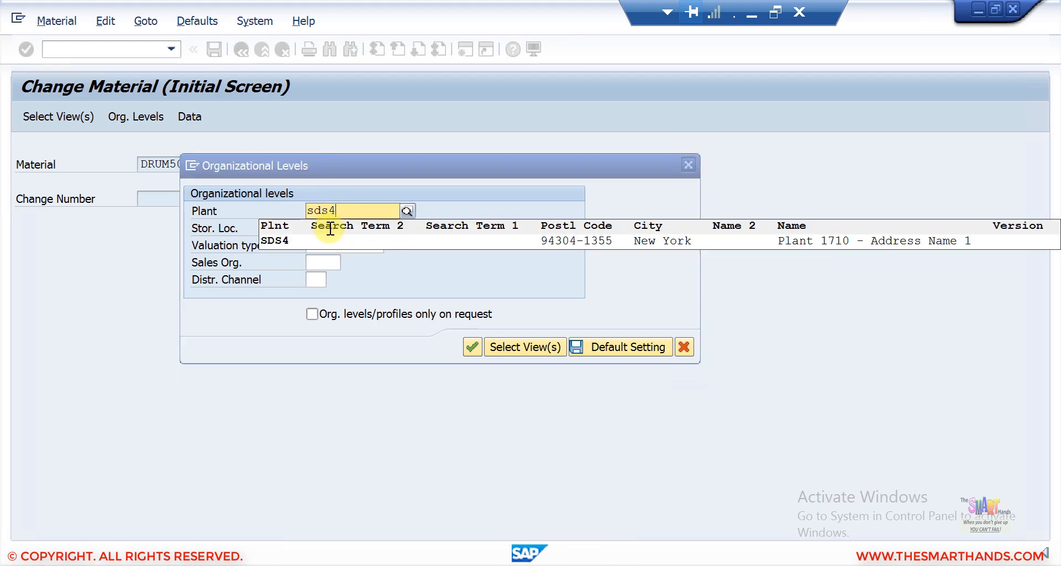
pyautogui.click(325, 237)
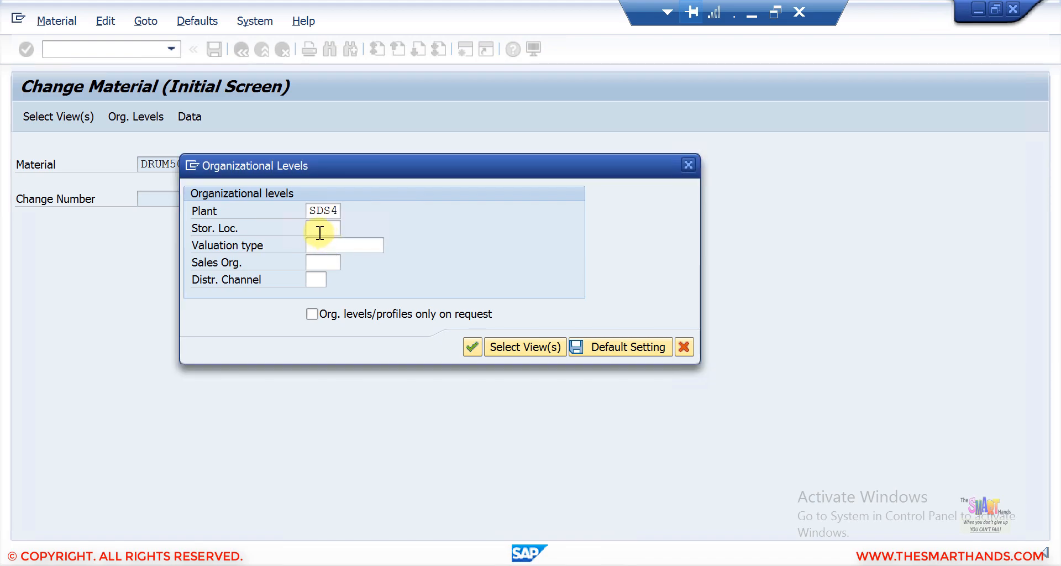
pyautogui.click(319, 233)
pyautogui.write('prod')
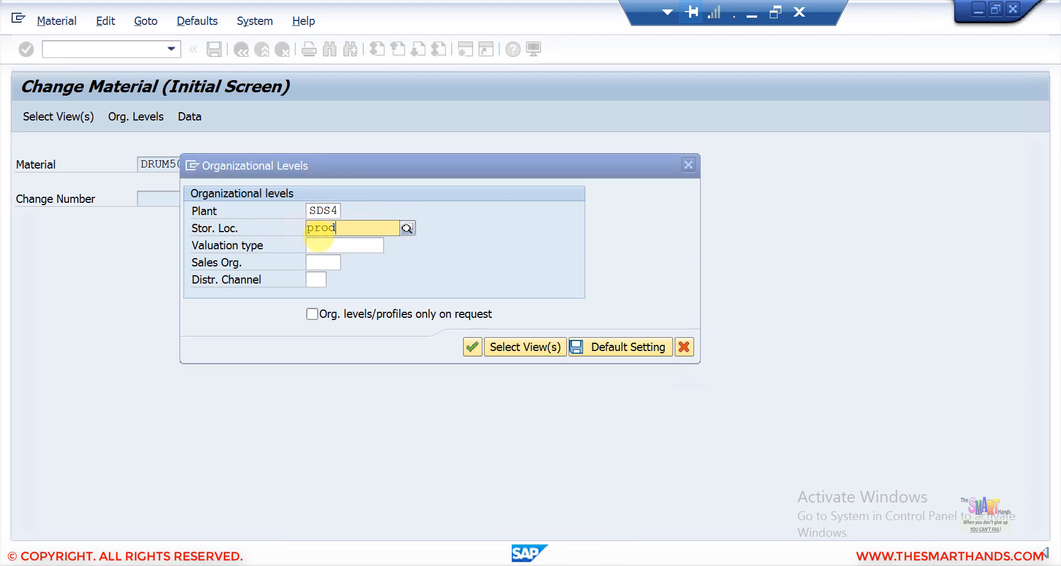
pyautogui.click(325, 258)
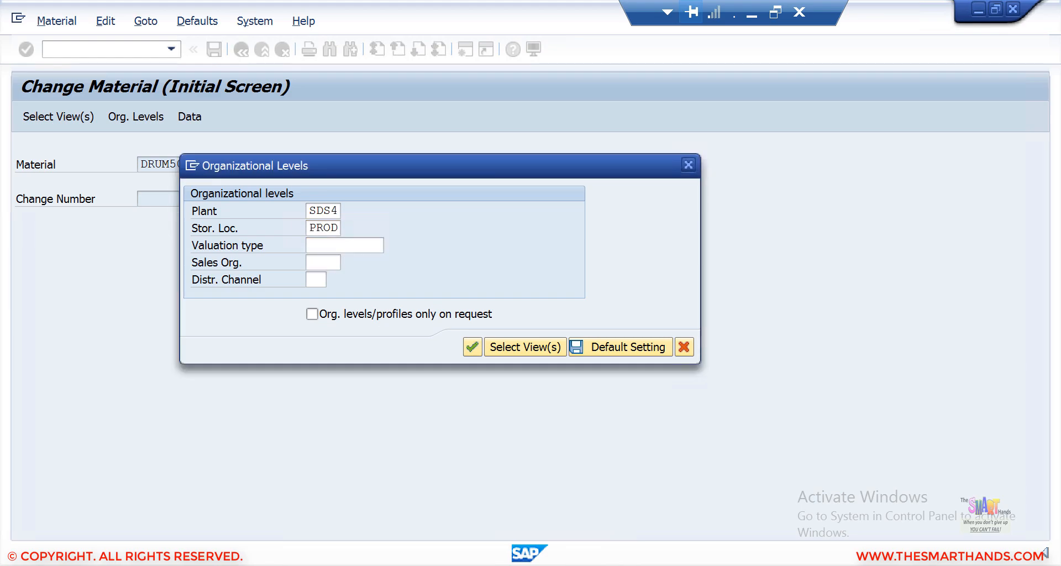
pyautogui.click(335, 257)
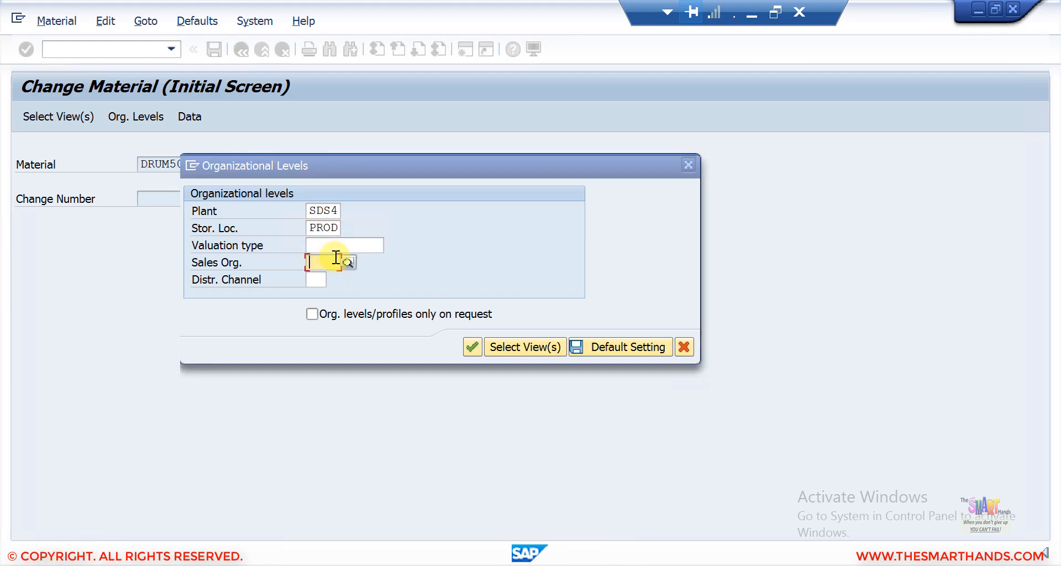
pyautogui.write('sds4')
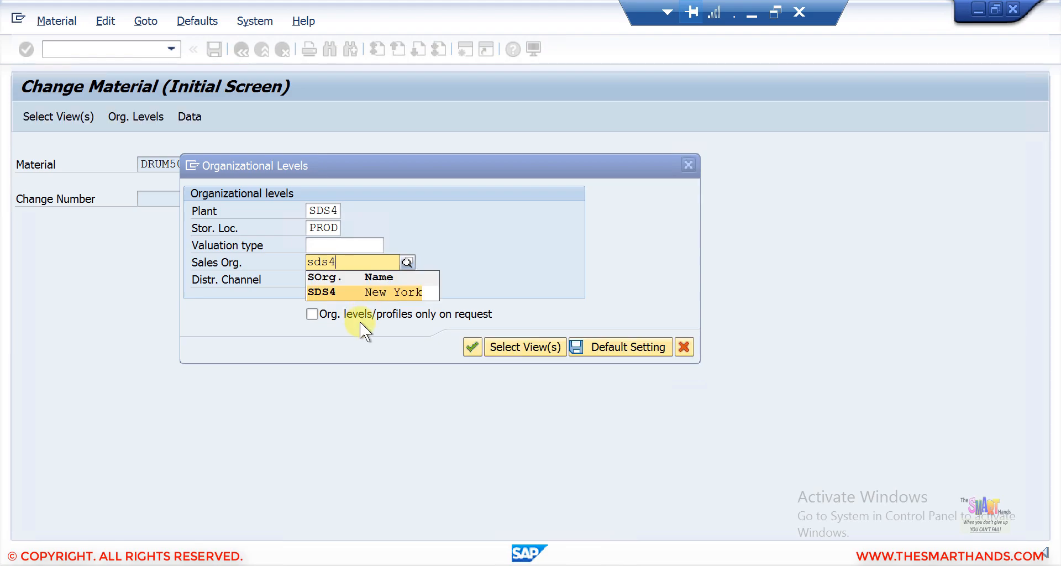
pyautogui.click(351, 291)
pyautogui.click(318, 279)
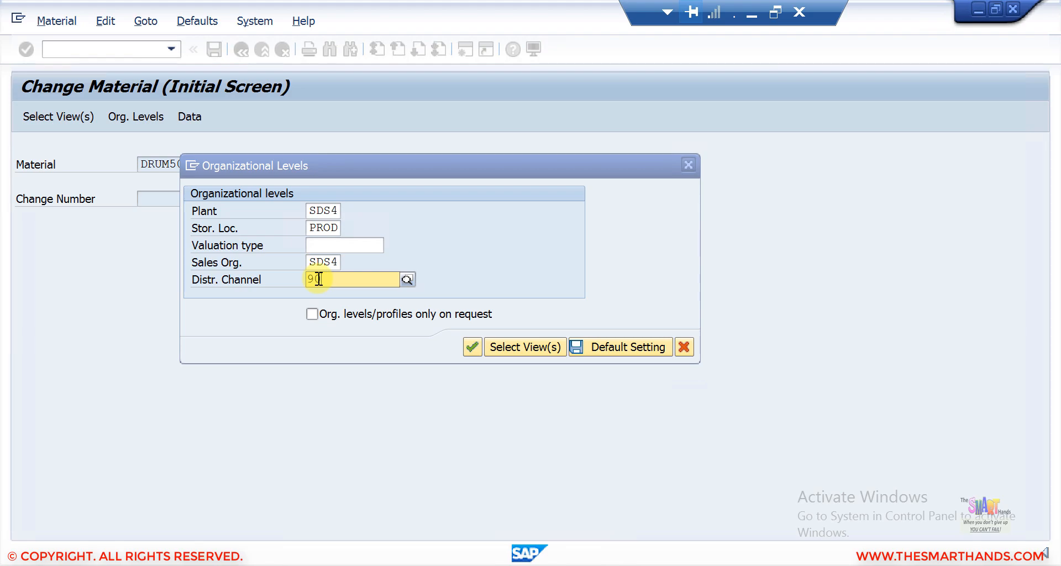
pyautogui.write('90')
pyautogui.click(326, 307)
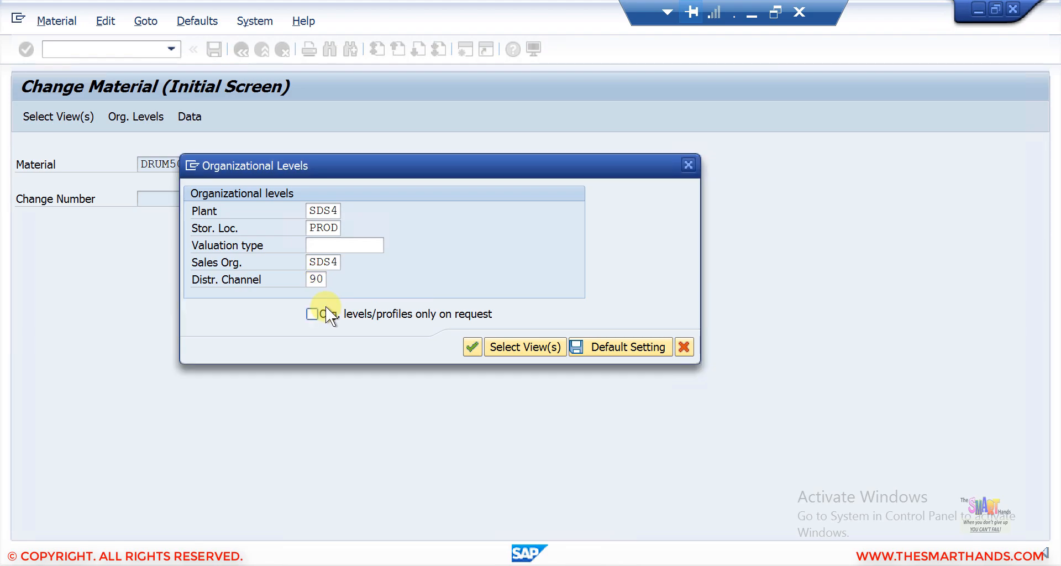
# Step: Save these organizational levels as the default setting and confirm them to open the material for change
pyautogui.click(602, 346)
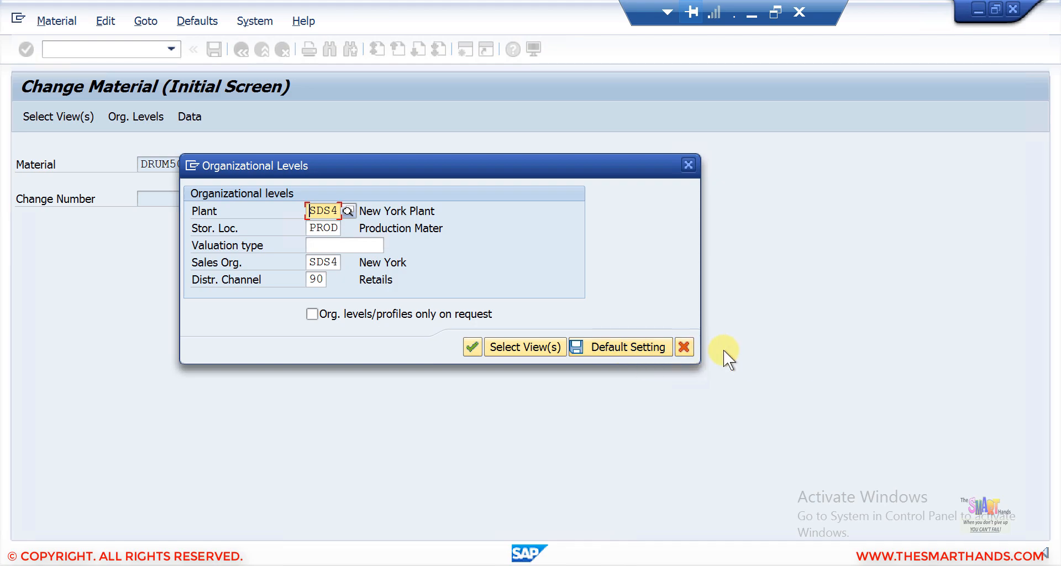
pyautogui.click(685, 347)
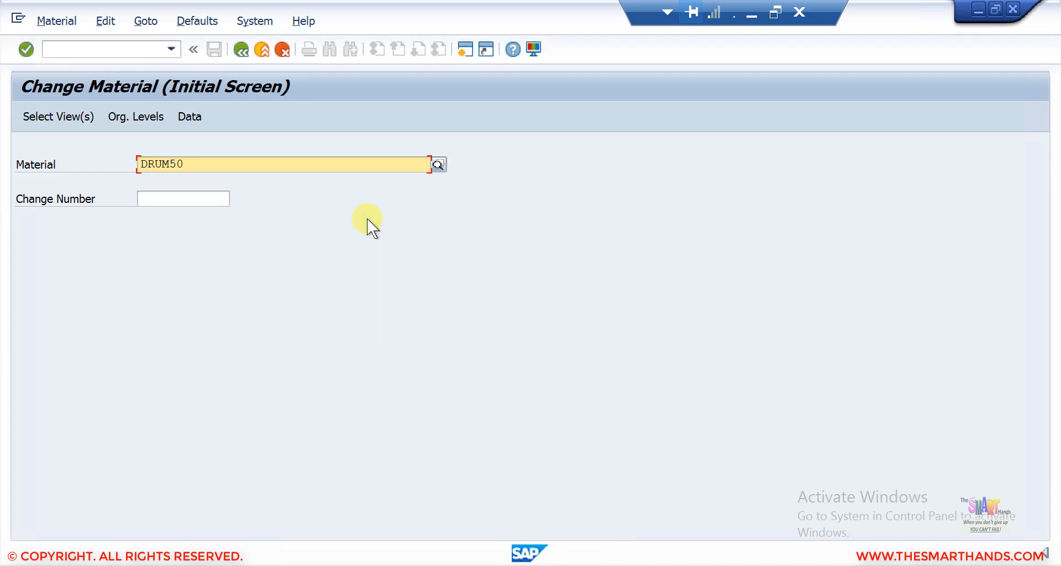
pyautogui.press('Return')
pyautogui.press('Return')
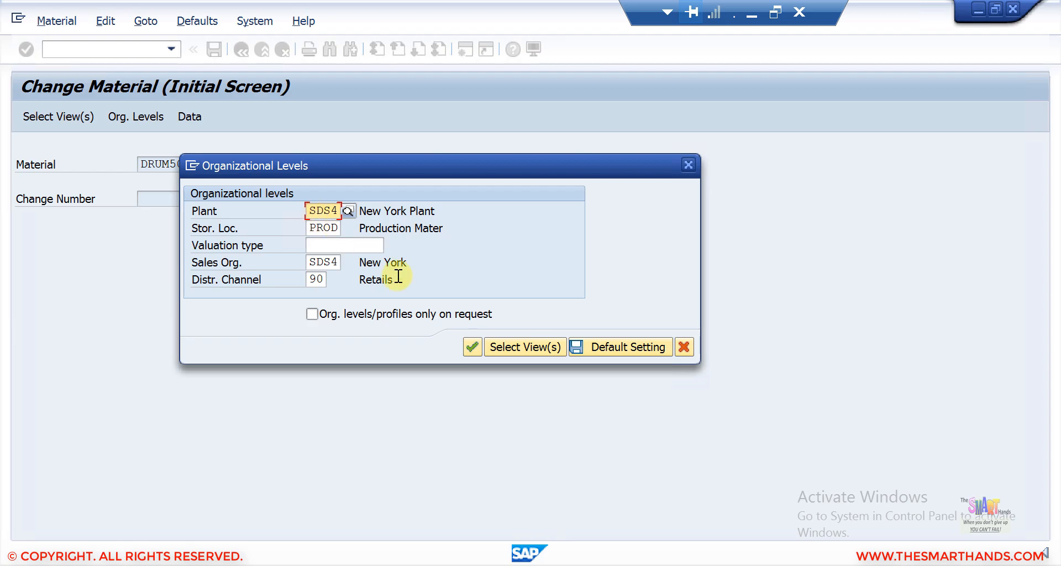
pyautogui.click(468, 346)
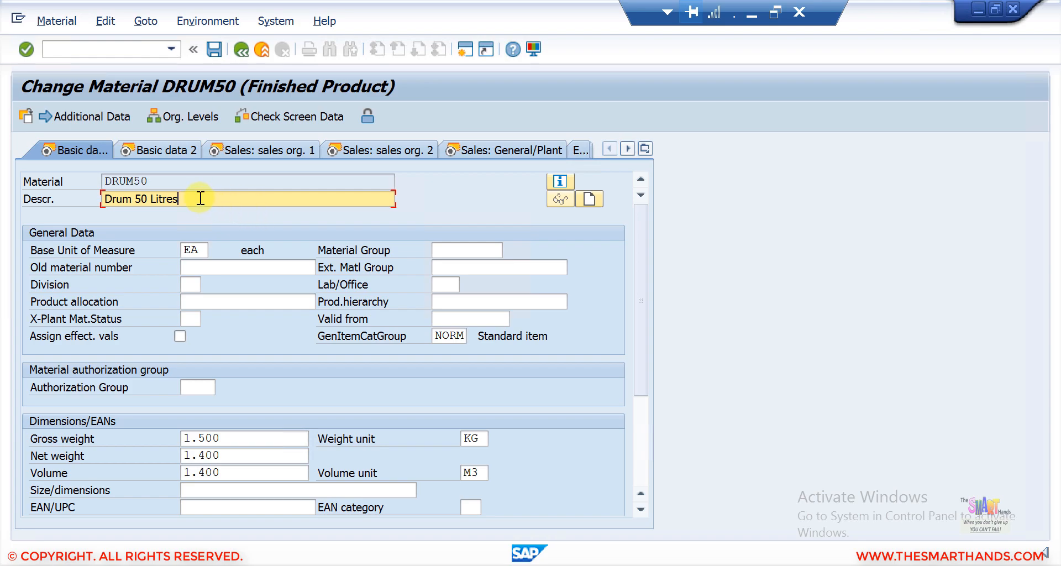
# Step: Change the description to "Drum 50 Litres." and jump to the Sales text view
pyautogui.write('.')
pyautogui.click(168, 146)
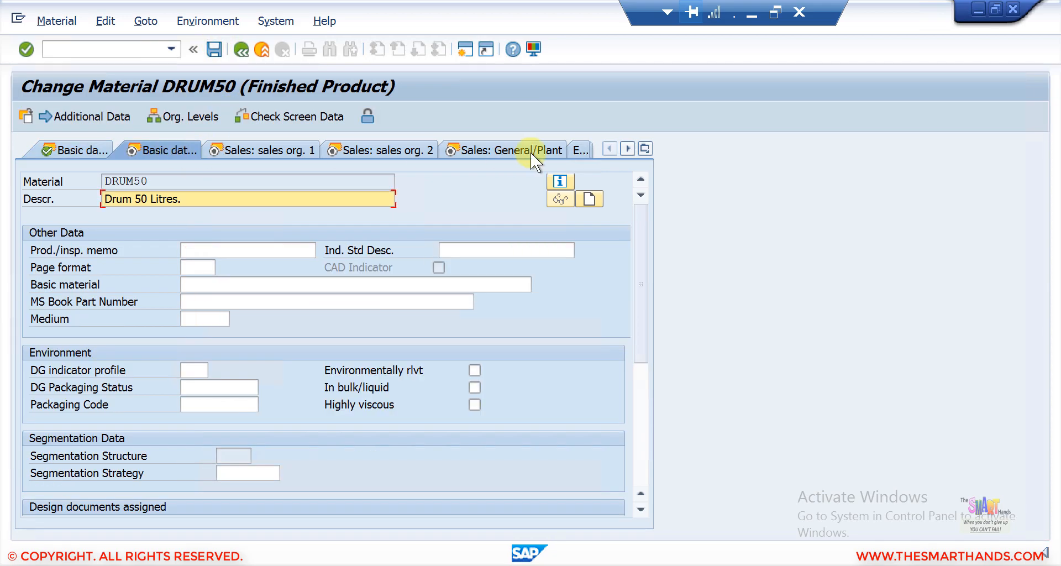
pyautogui.click(645, 148)
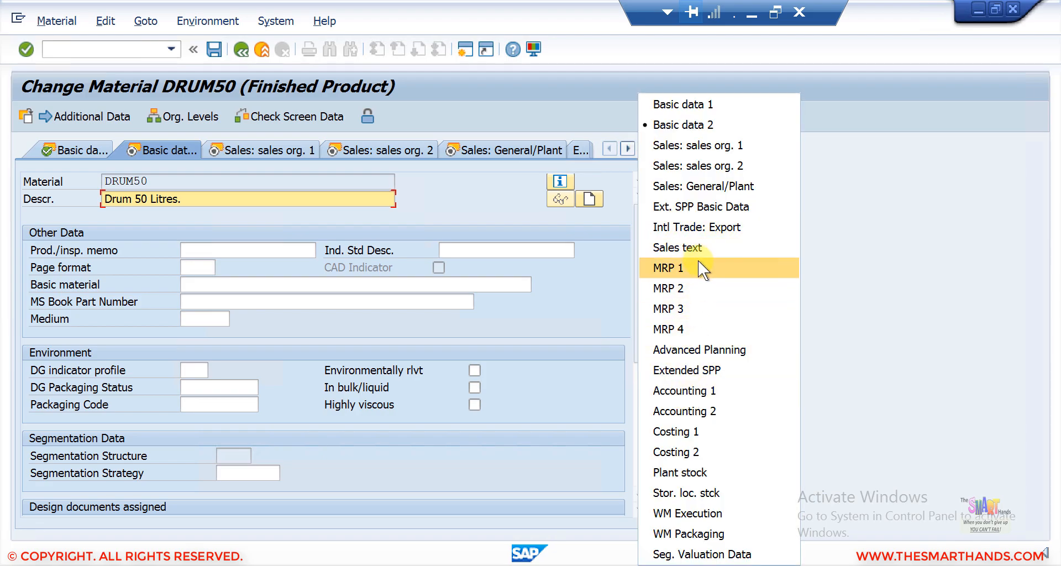
pyautogui.click(698, 244)
pyautogui.click(357, 306)
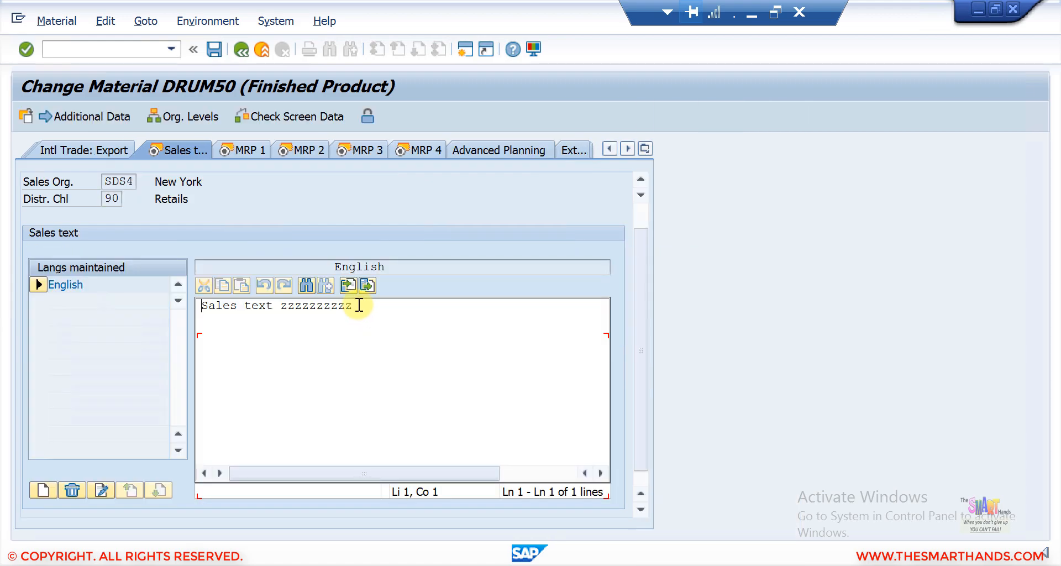
# Step: Append "yyyyyy" to the sales text and return to the SAP Easy Access menu
pyautogui.write('yyyyyy')
pyautogui.click(211, 45)
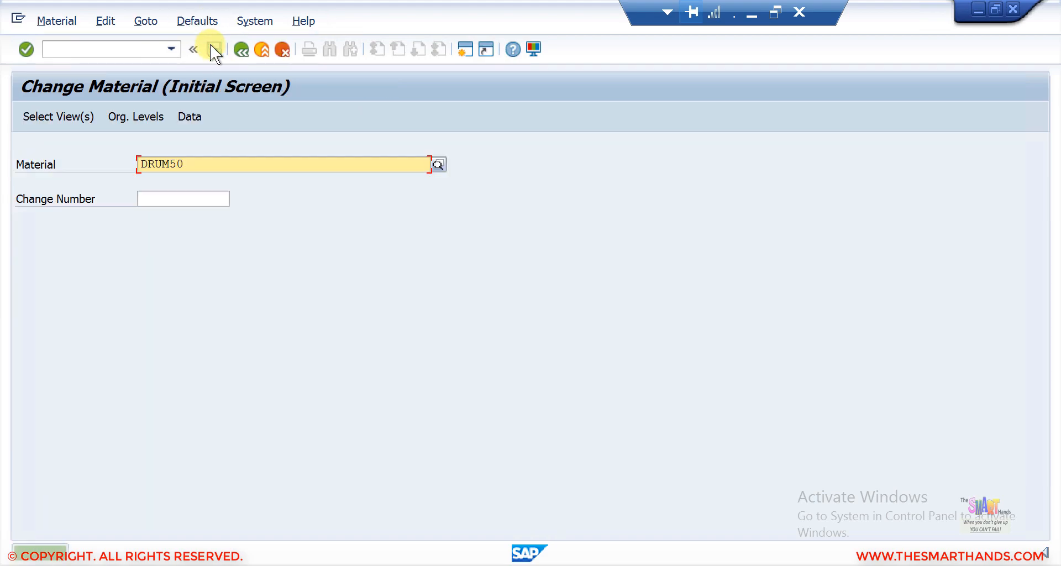
pyautogui.click(240, 50)
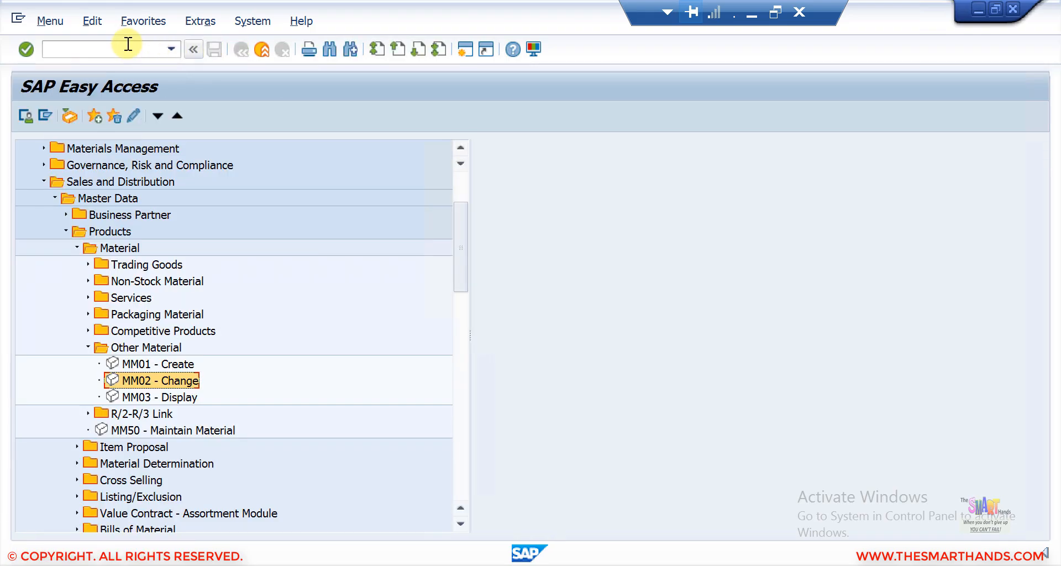
# Step: Open MM01 Create Material and enter drum70 as the new material number
pyautogui.click(127, 44)
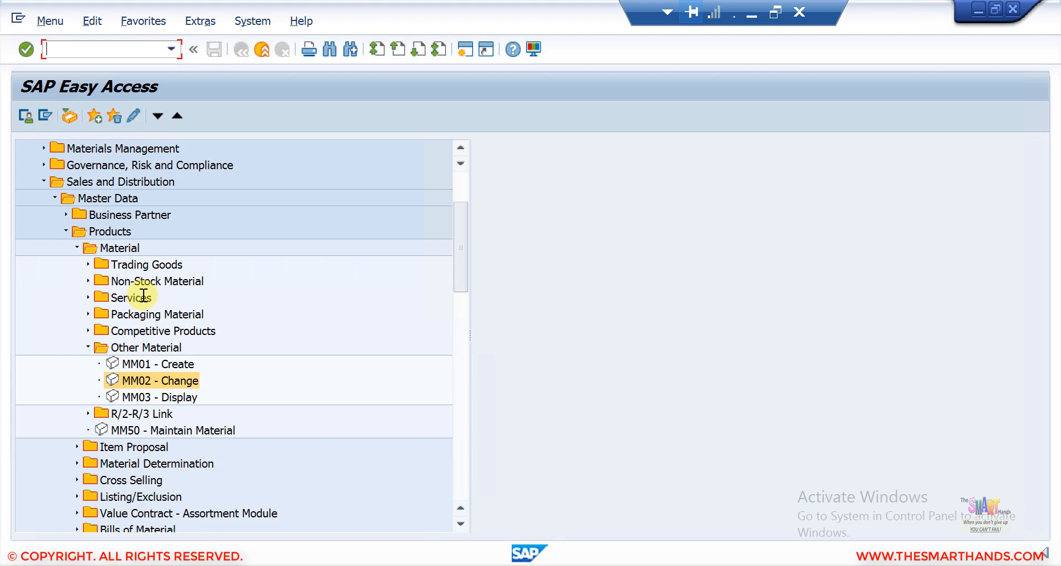
pyautogui.doubleClick(141, 360)
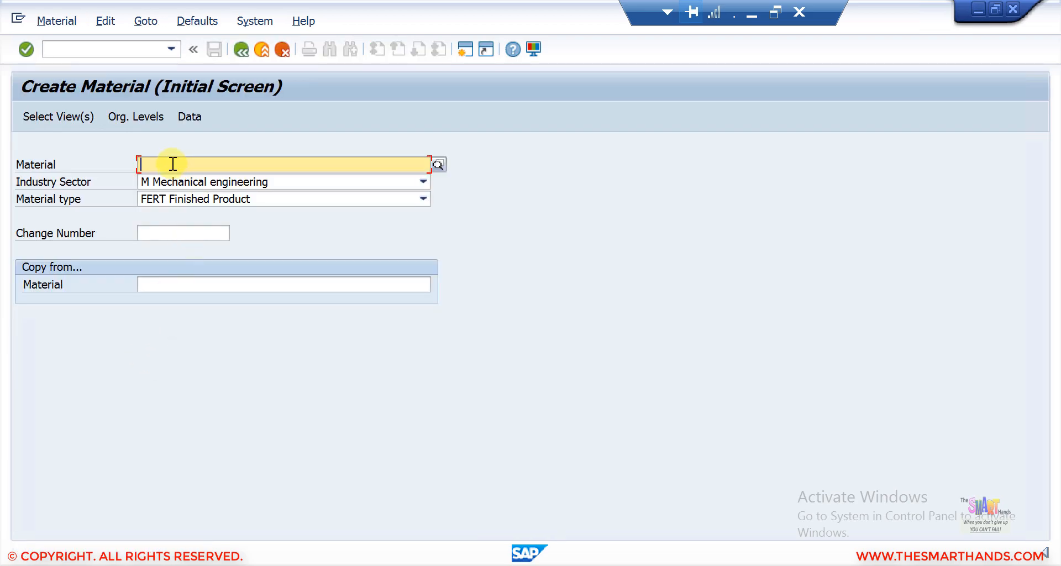
pyautogui.write('drum70')
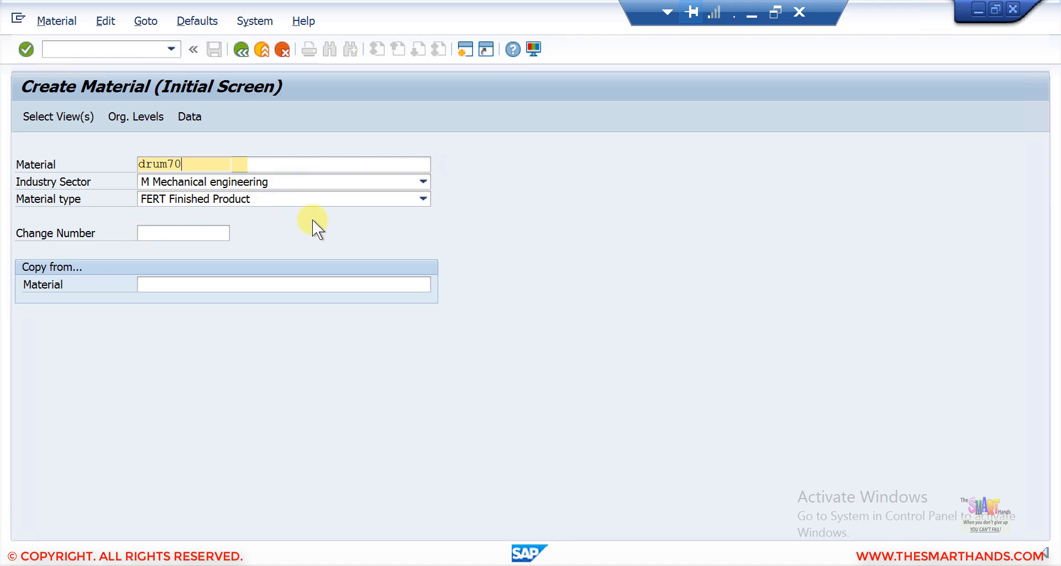
# Step: Keep material type FERT Finished Product, copy from material DRUM50, and accept the preselected views
pyautogui.click(201, 200)
pyautogui.click(201, 200)
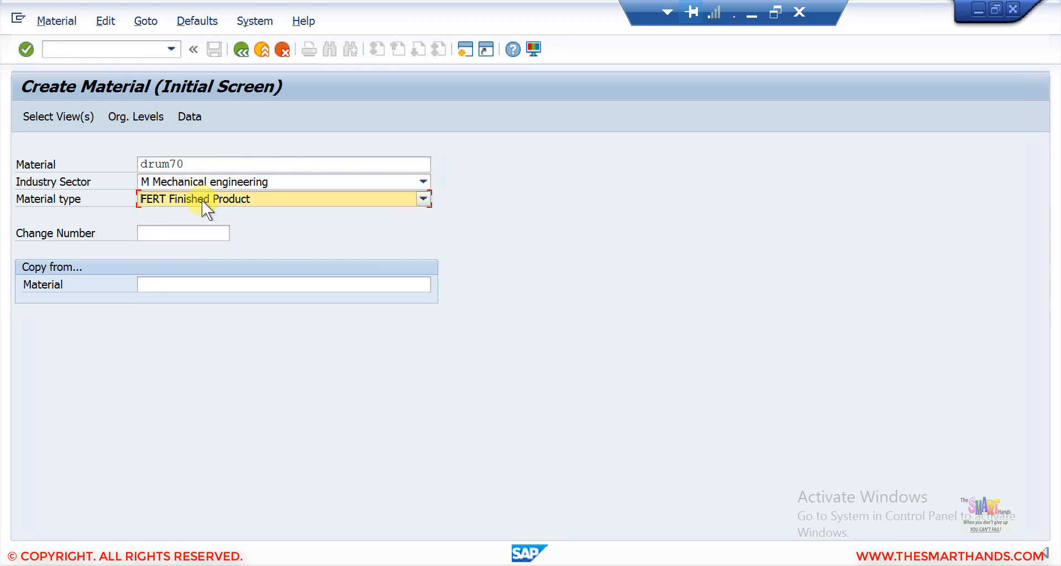
pyautogui.click(167, 282)
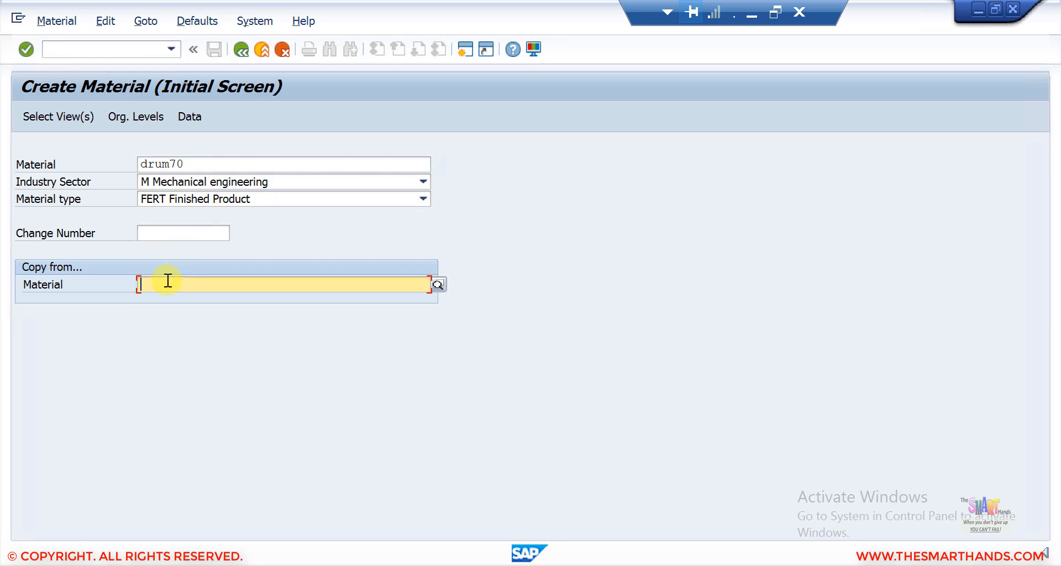
pyautogui.write('drum')
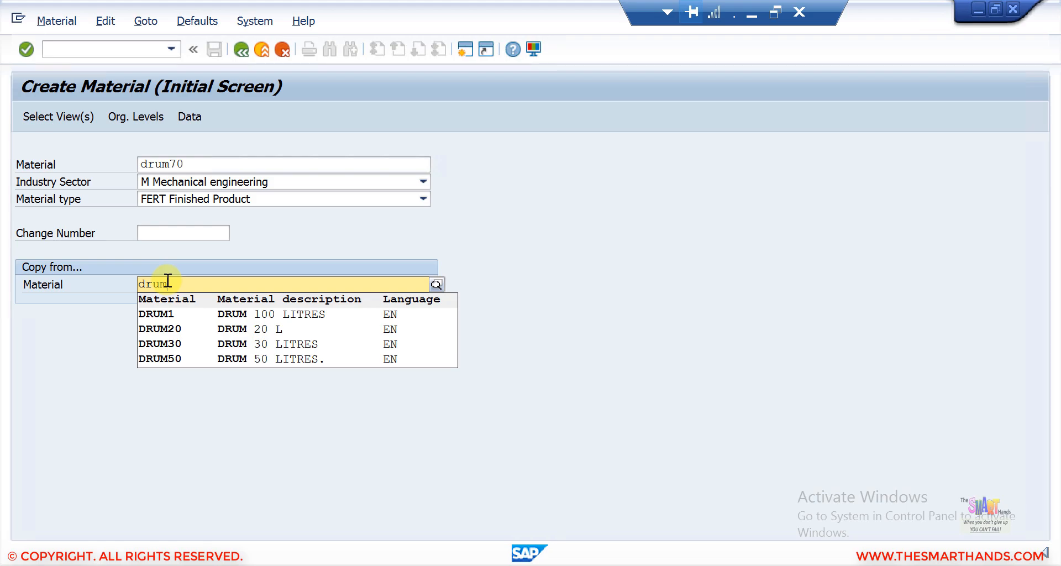
pyautogui.click(178, 359)
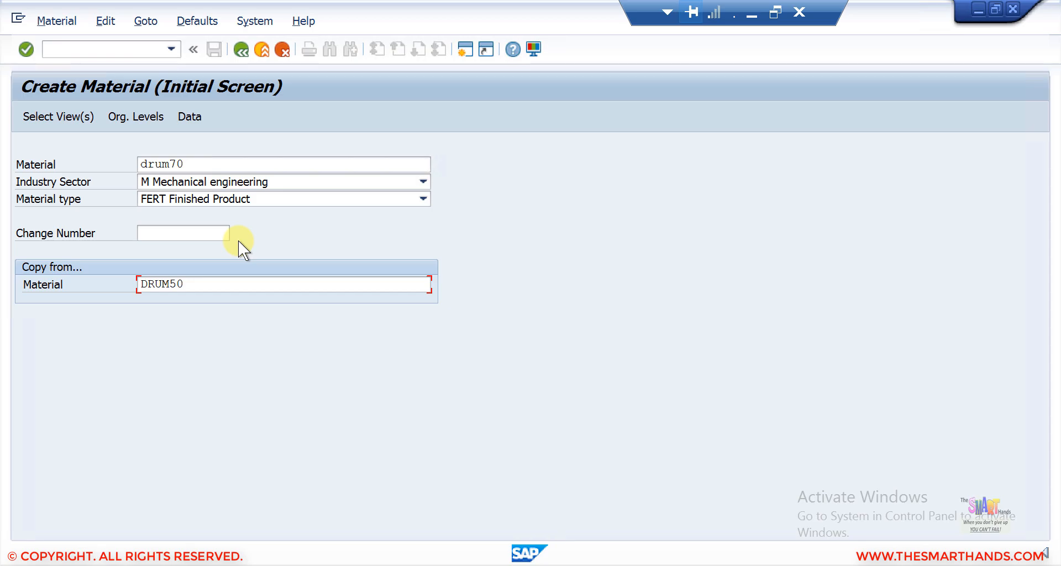
pyautogui.press('Return')
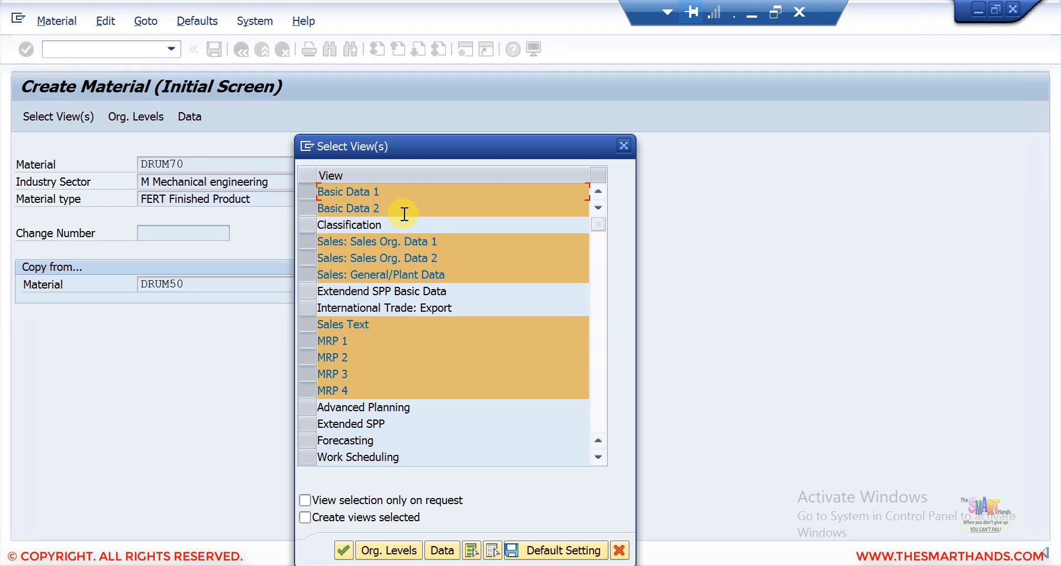
pyautogui.press('Return')
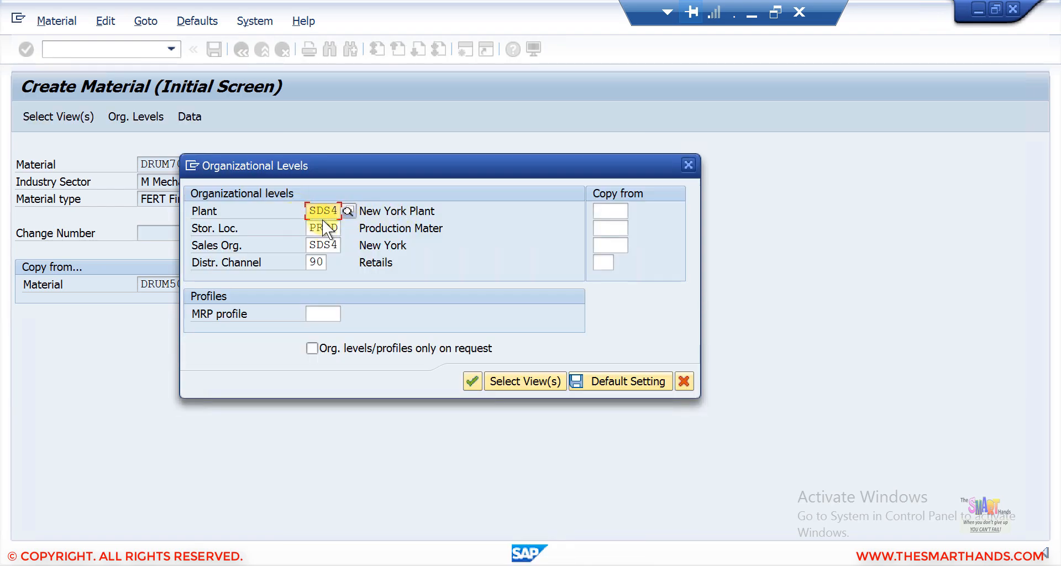
# Step: Fill the copy-from organizational levels with plant SDS4, storage location PROD, sales org SDS4 and channel 90, save as default and confirm
pyautogui.click(614, 209)
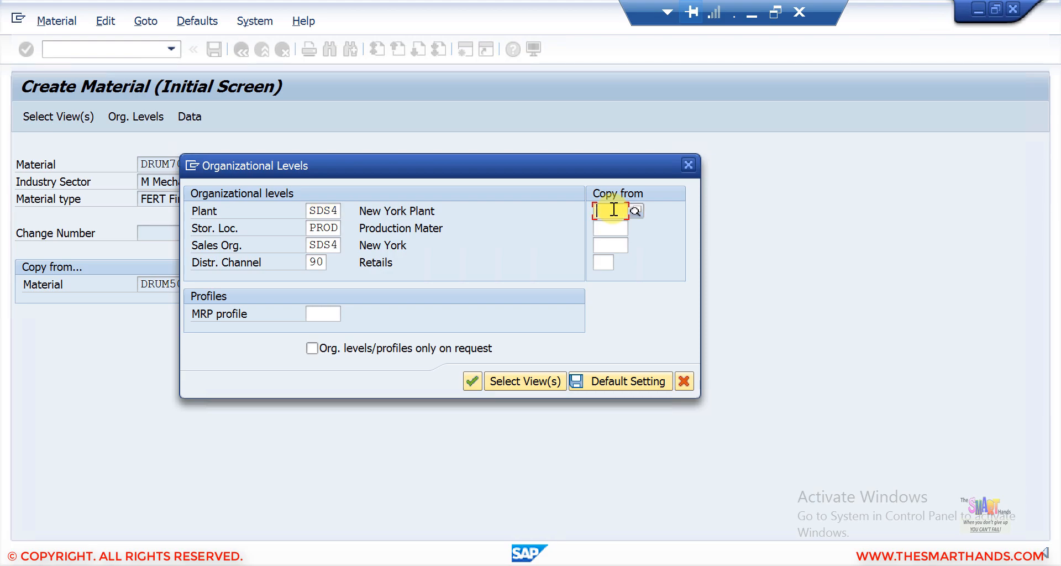
pyautogui.write('SDS4')
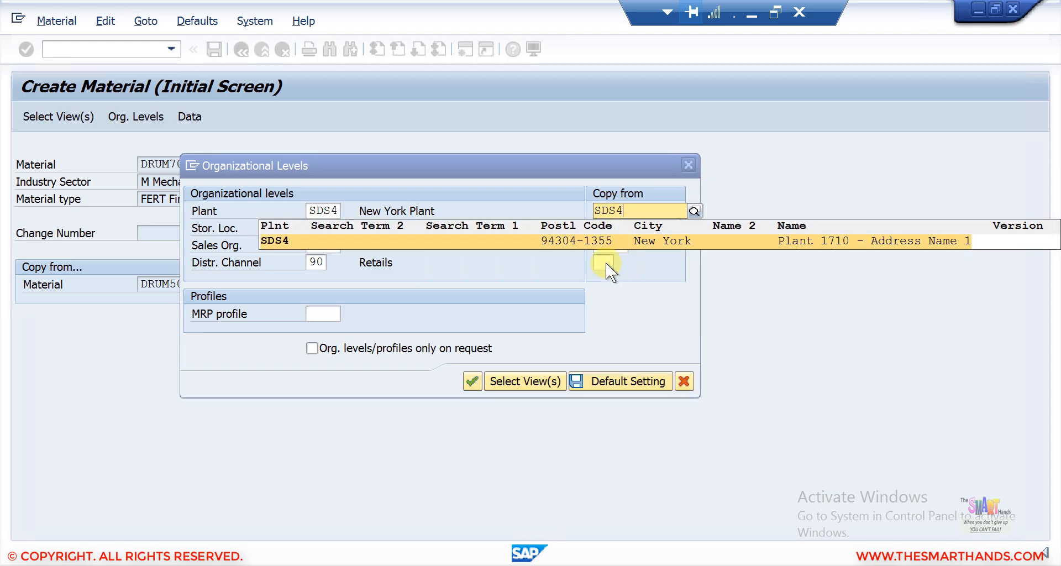
pyautogui.click(622, 239)
pyautogui.click(613, 231)
pyautogui.write('PROD')
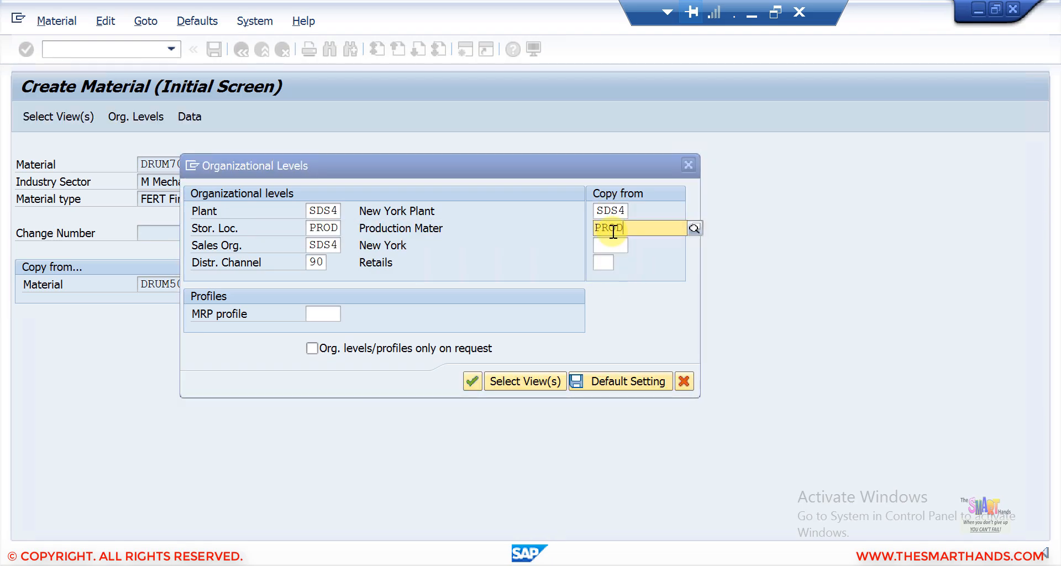
pyautogui.click(631, 254)
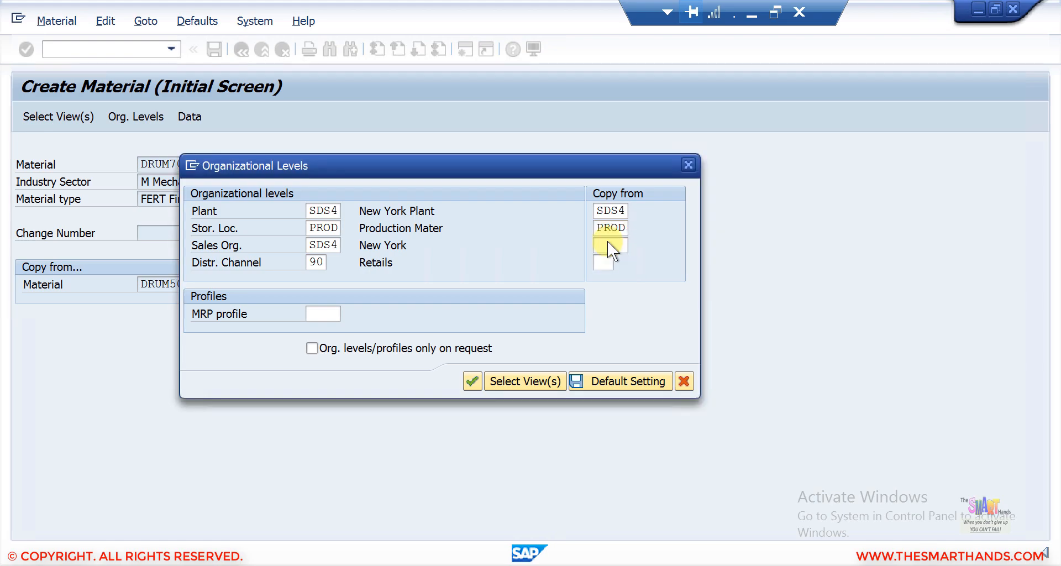
pyautogui.click(608, 244)
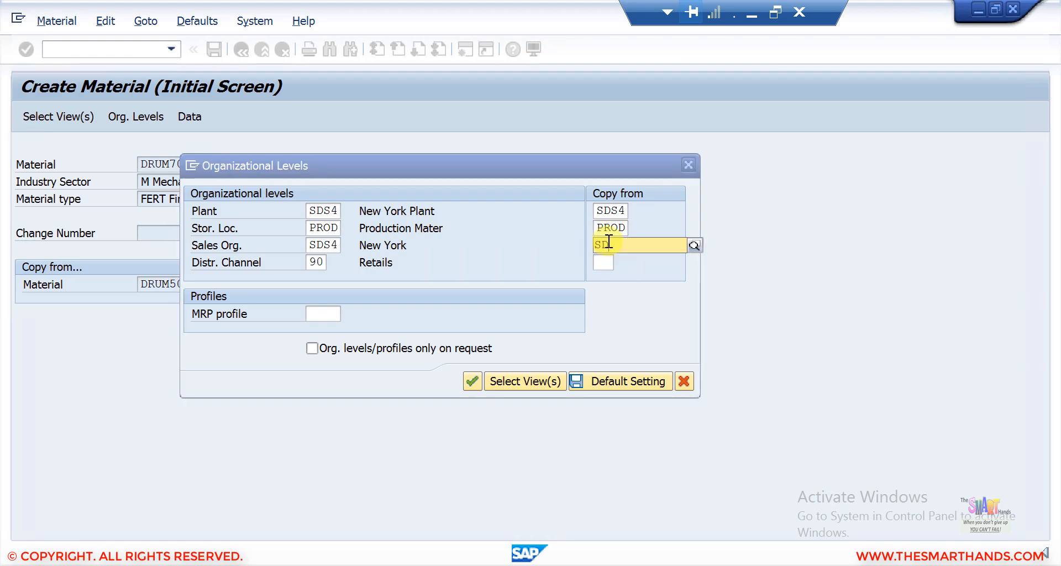
pyautogui.write('SDS4')
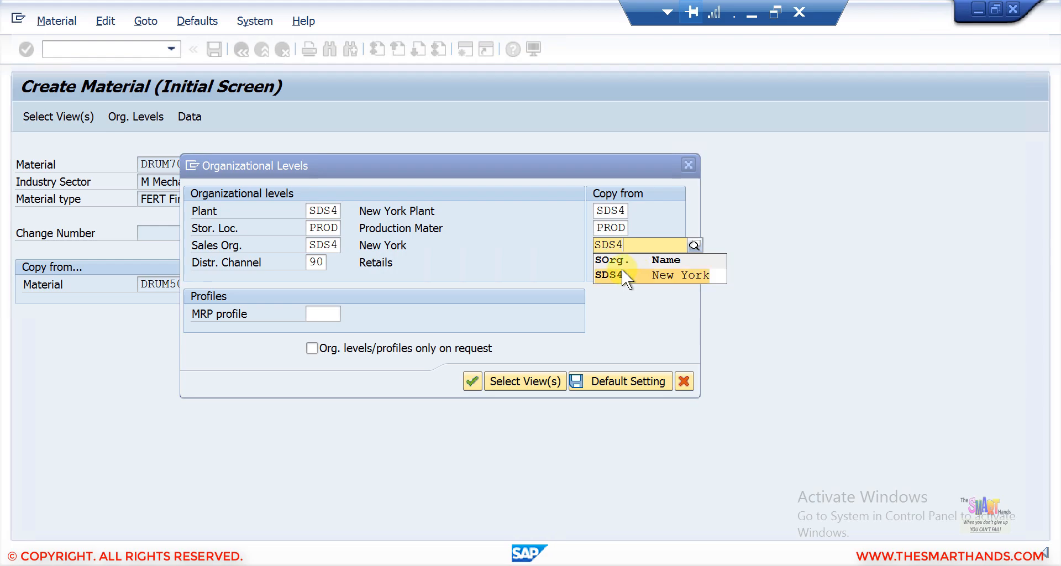
pyautogui.click(621, 270)
pyautogui.click(607, 263)
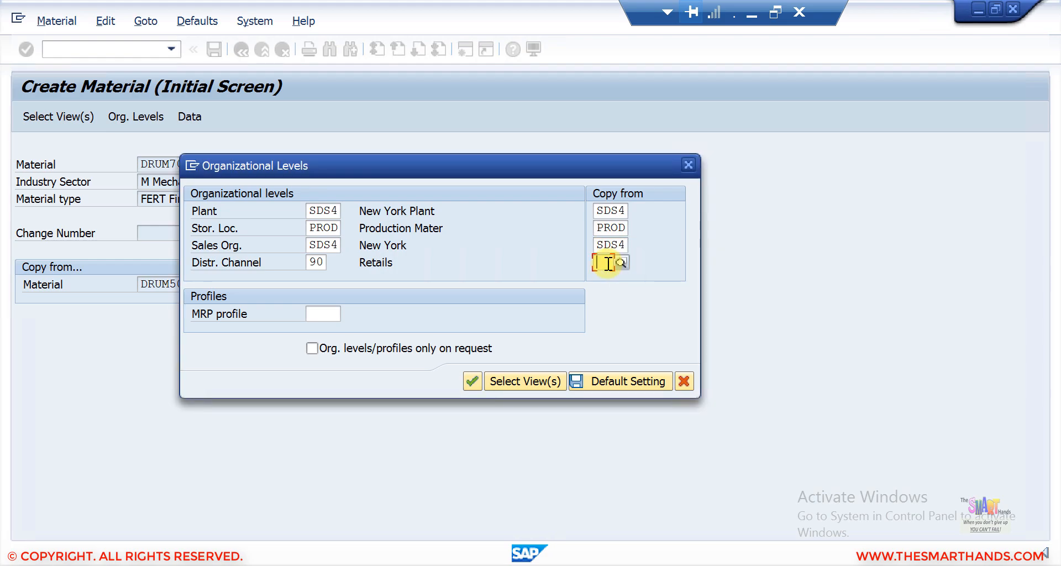
pyautogui.write('90')
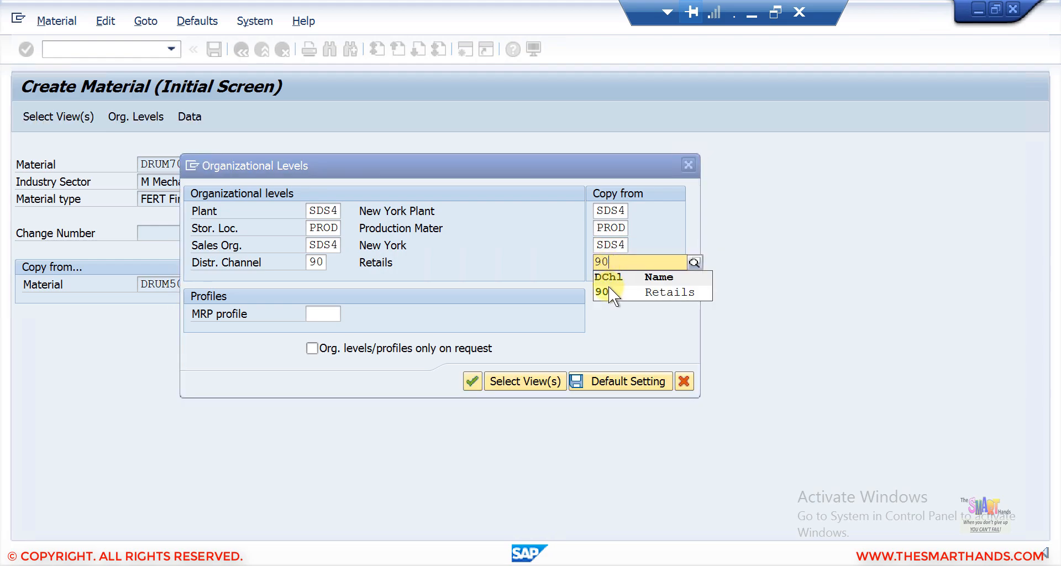
pyautogui.click(608, 288)
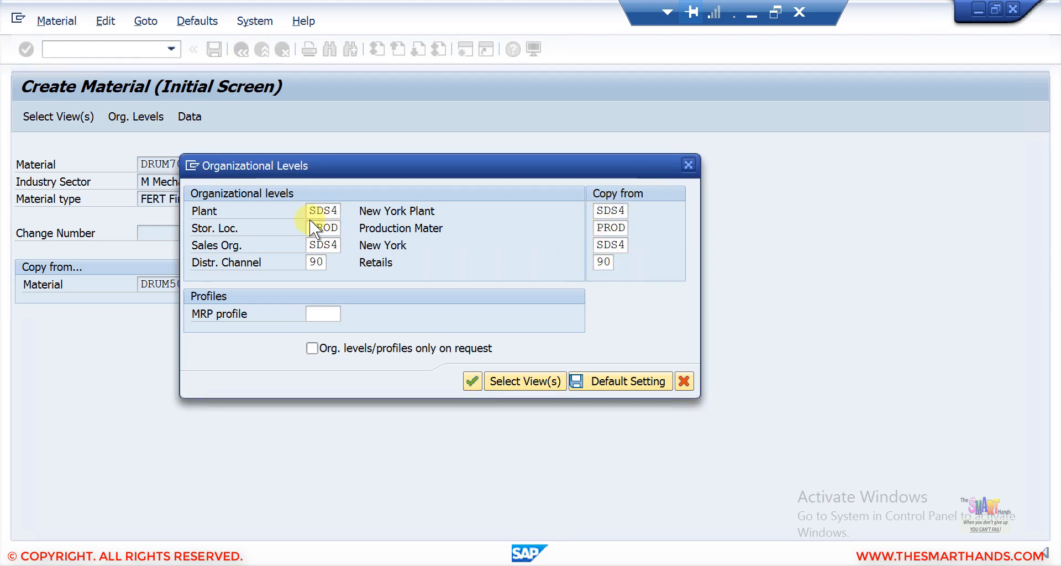
pyautogui.click(602, 376)
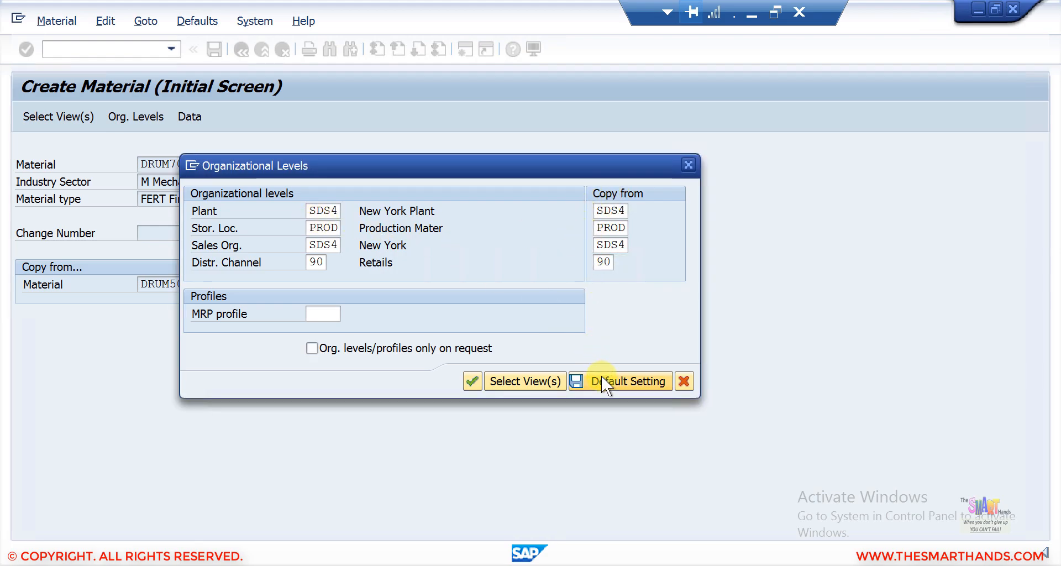
pyautogui.click(472, 374)
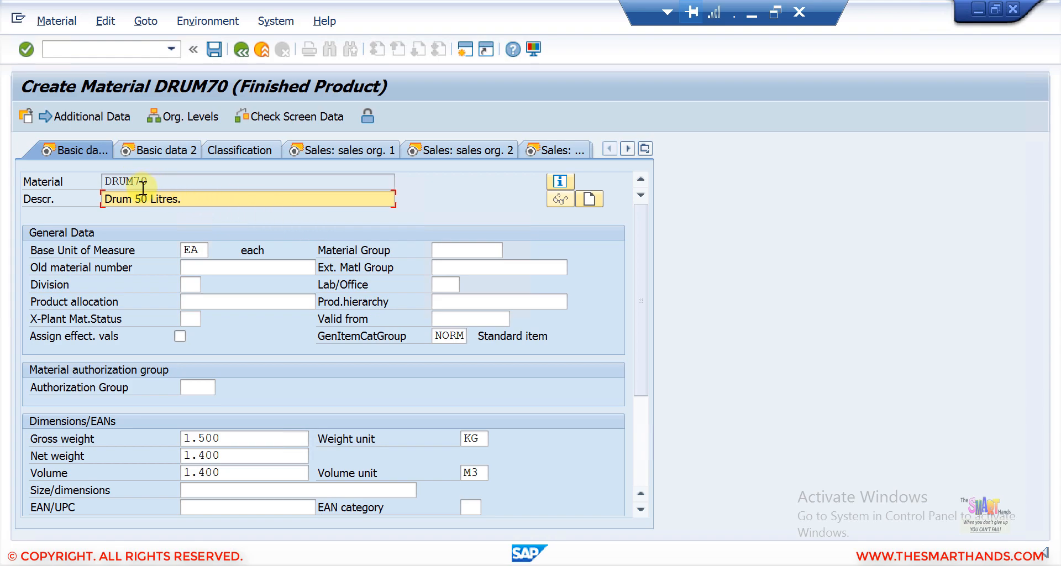
# Step: Change the description to "Drum 70Litres."
pyautogui.press('BackSpace')
pyautogui.write('70')
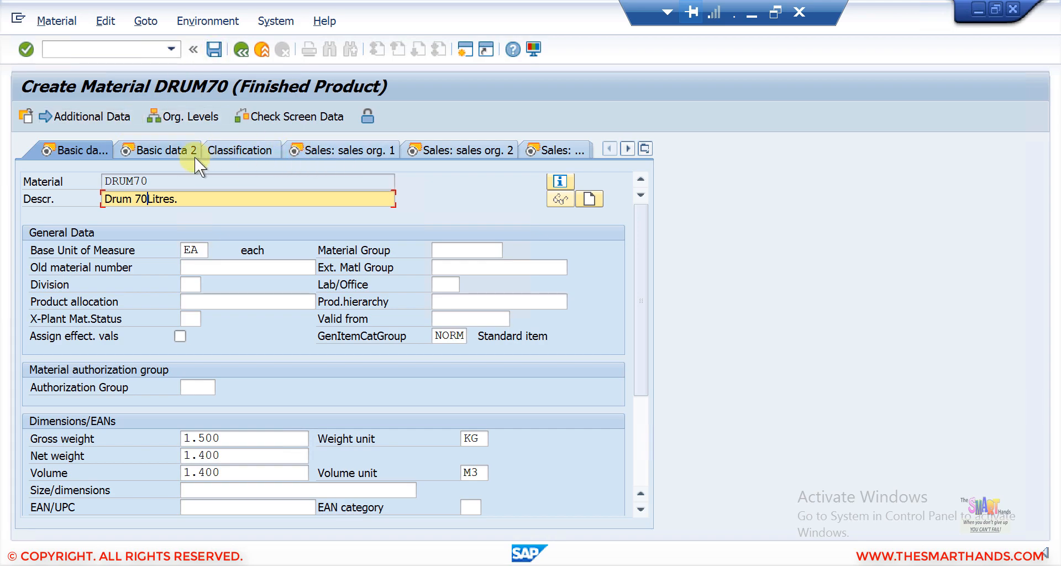
# Step: Step through the Basic data 2 and sales views, then jump to the Sales text view
pyautogui.click(161, 145)
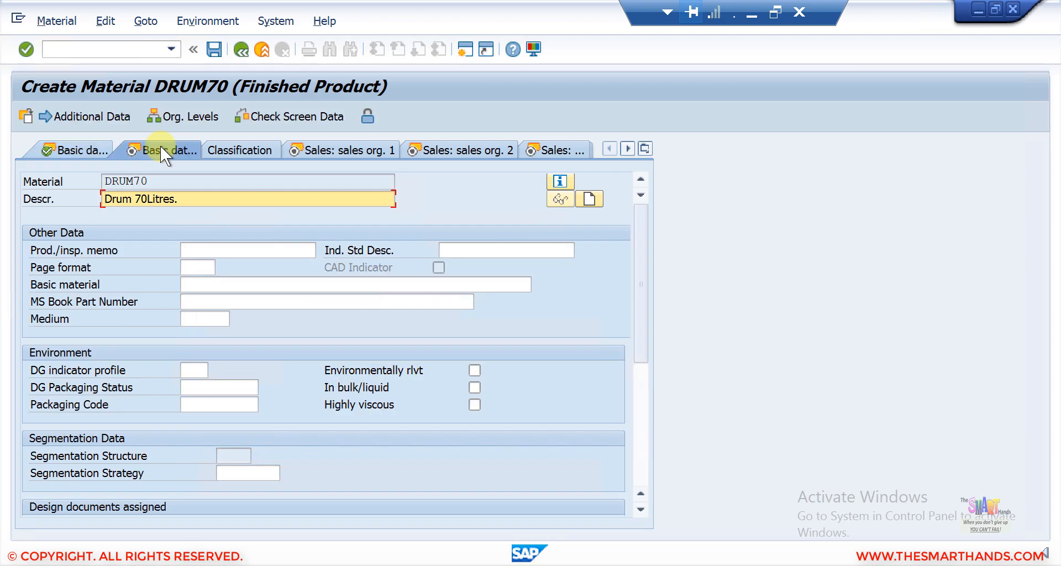
pyautogui.click(353, 145)
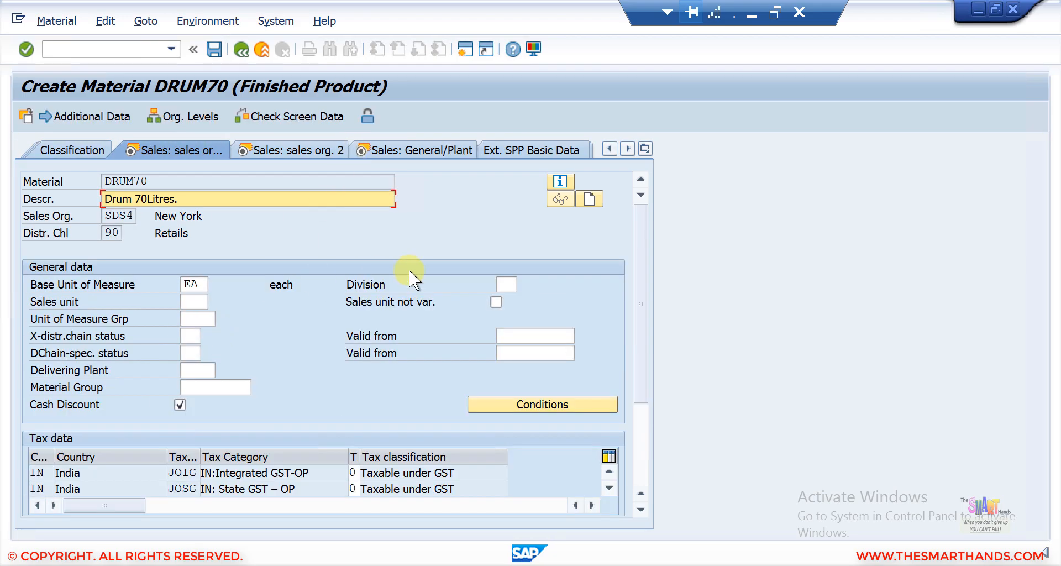
pyautogui.click(320, 146)
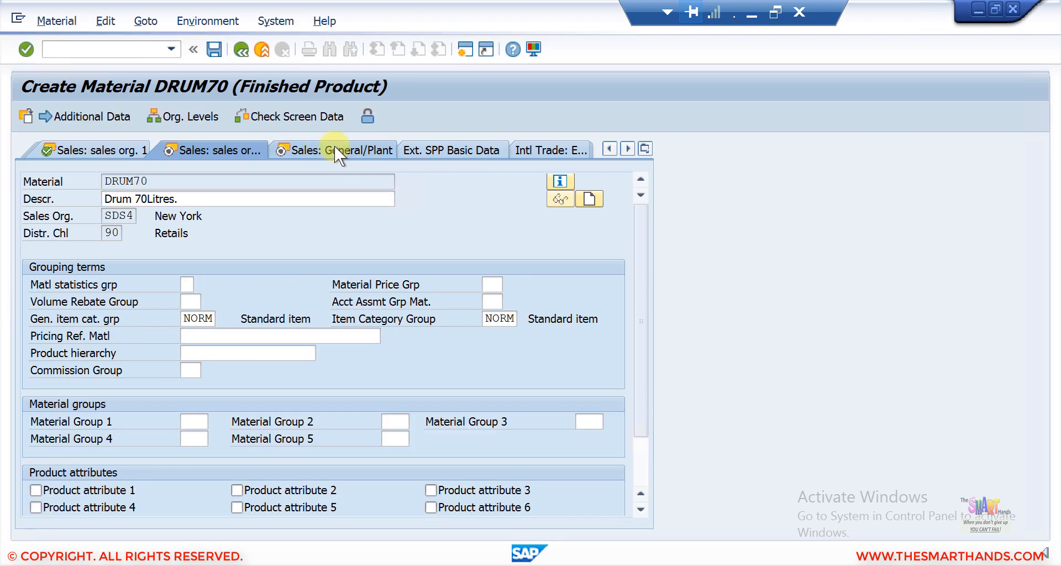
pyautogui.click(334, 146)
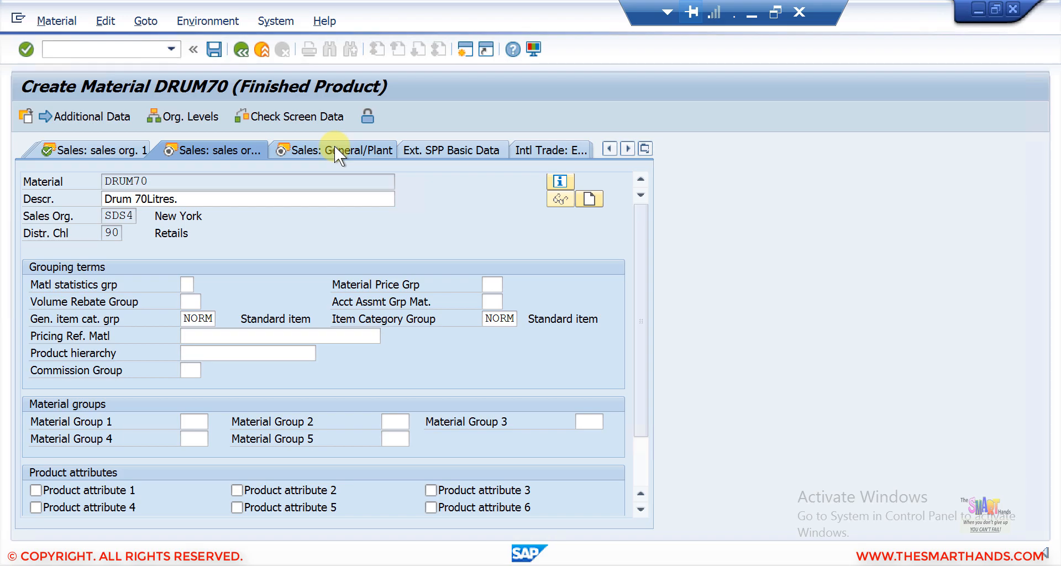
pyautogui.click(645, 148)
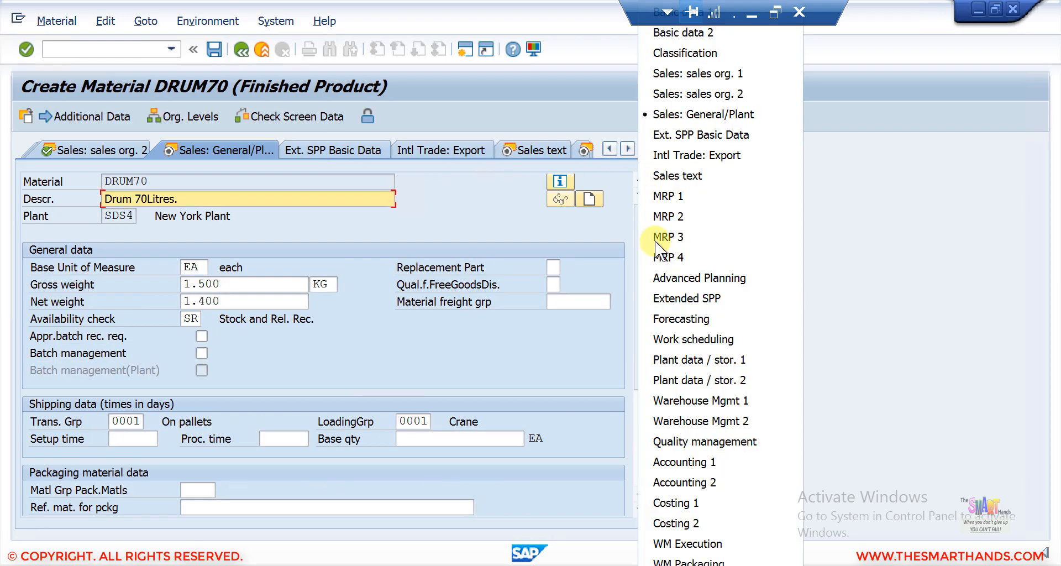
pyautogui.click(681, 175)
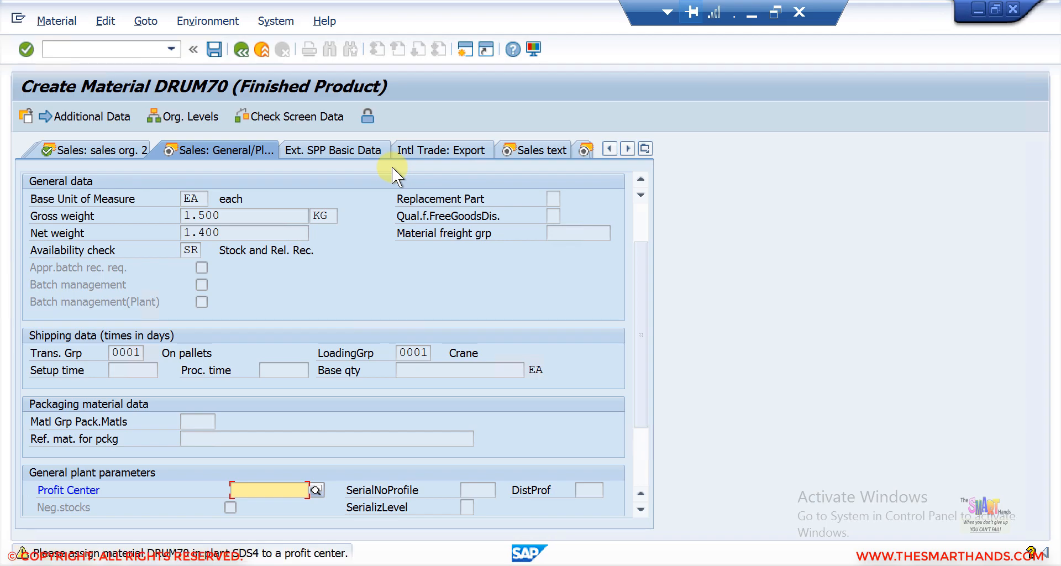
pyautogui.press('Return')
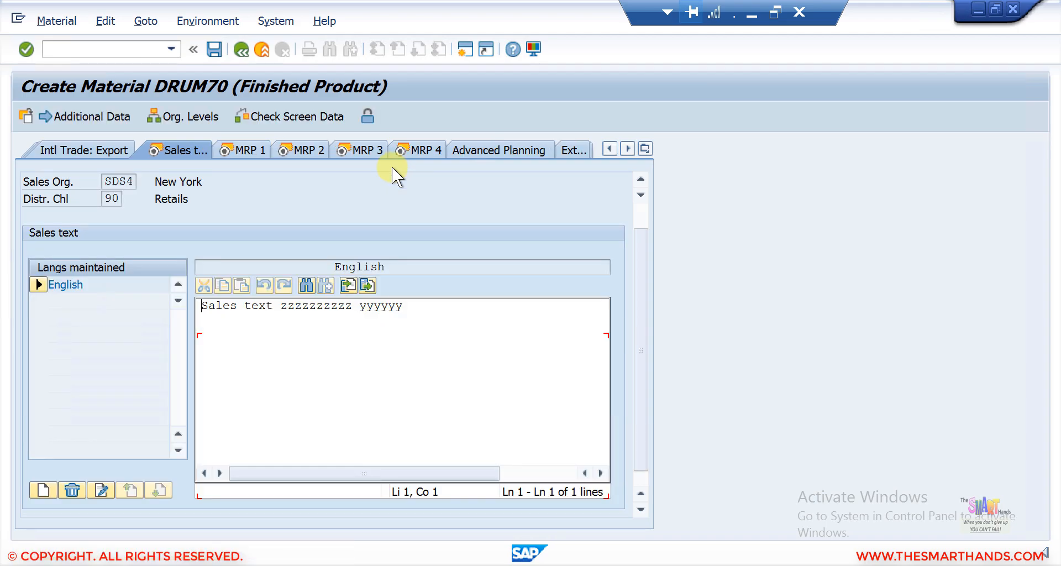
# Step: Page through the MRP, accounting and costing views to the last data screen and save the new material
pyautogui.click(250, 145)
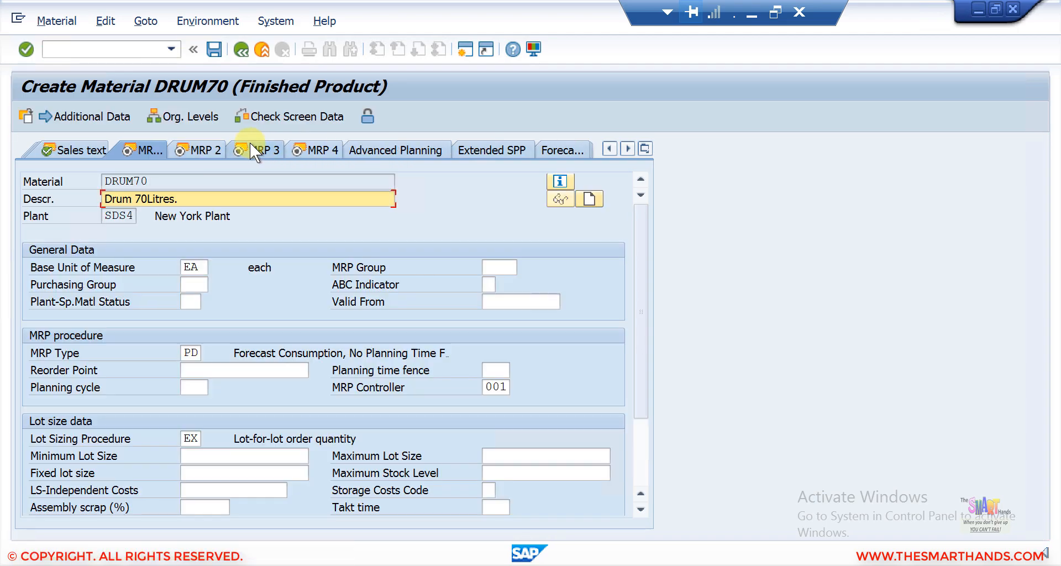
pyautogui.press('Return')
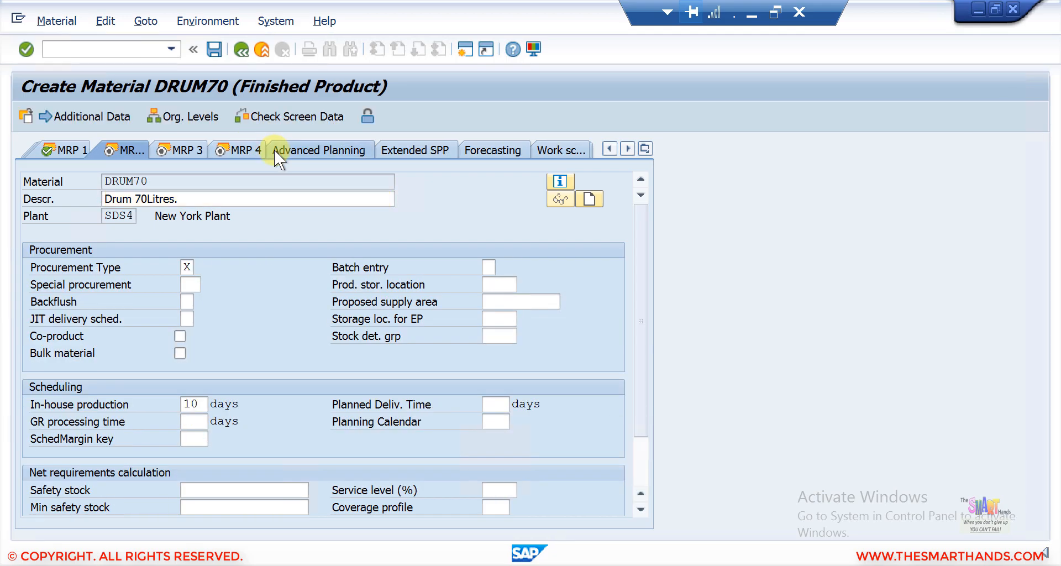
pyautogui.press('Return')
pyautogui.press('Return')
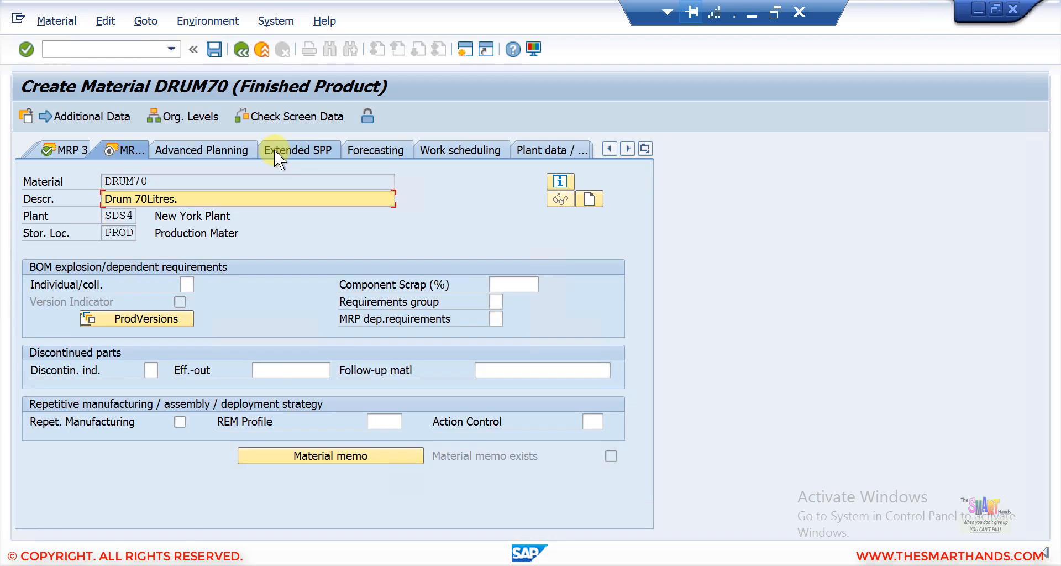
pyautogui.press('Return')
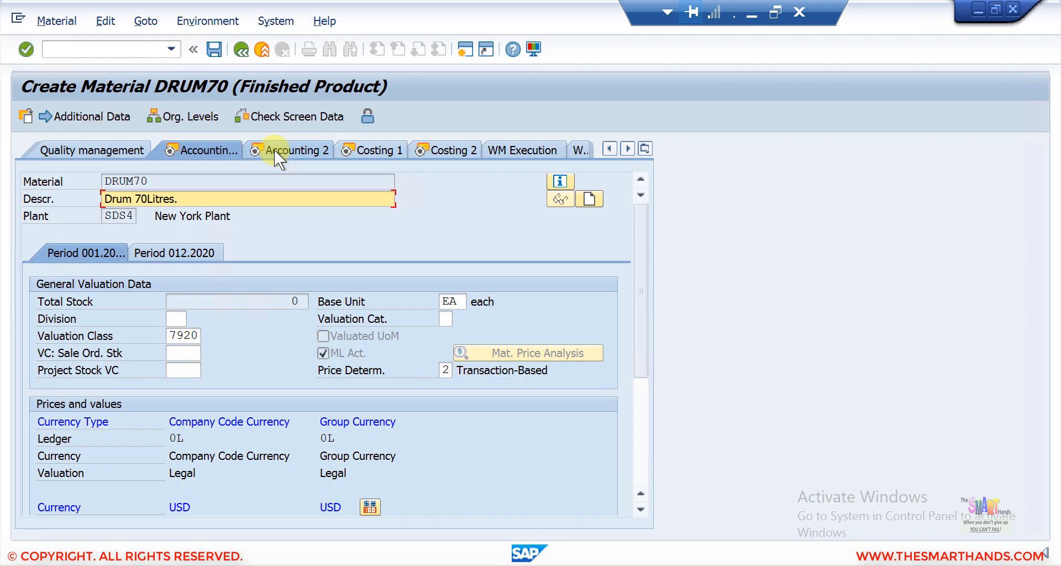
pyautogui.press('Return')
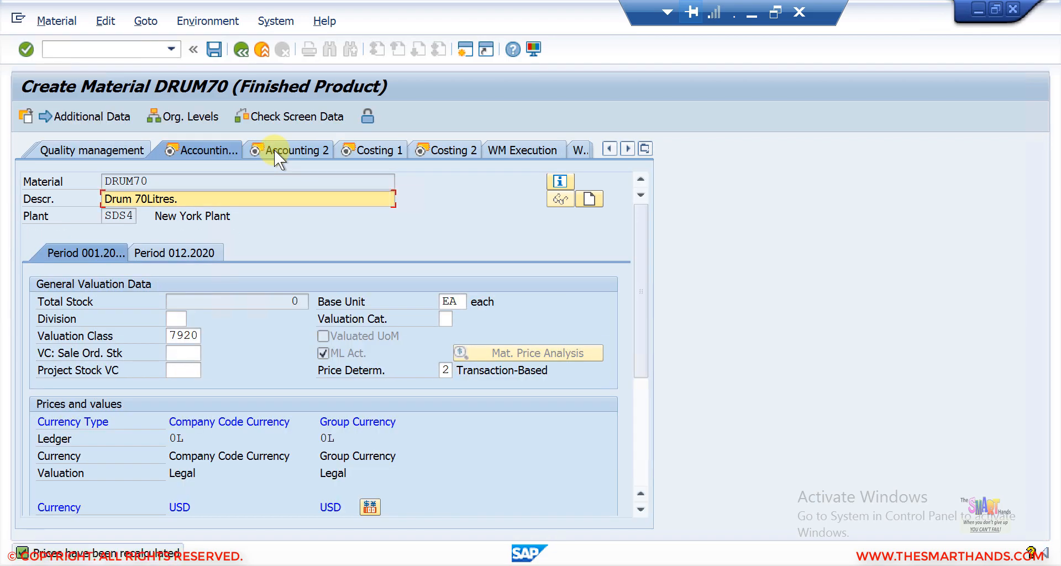
pyautogui.press('Return')
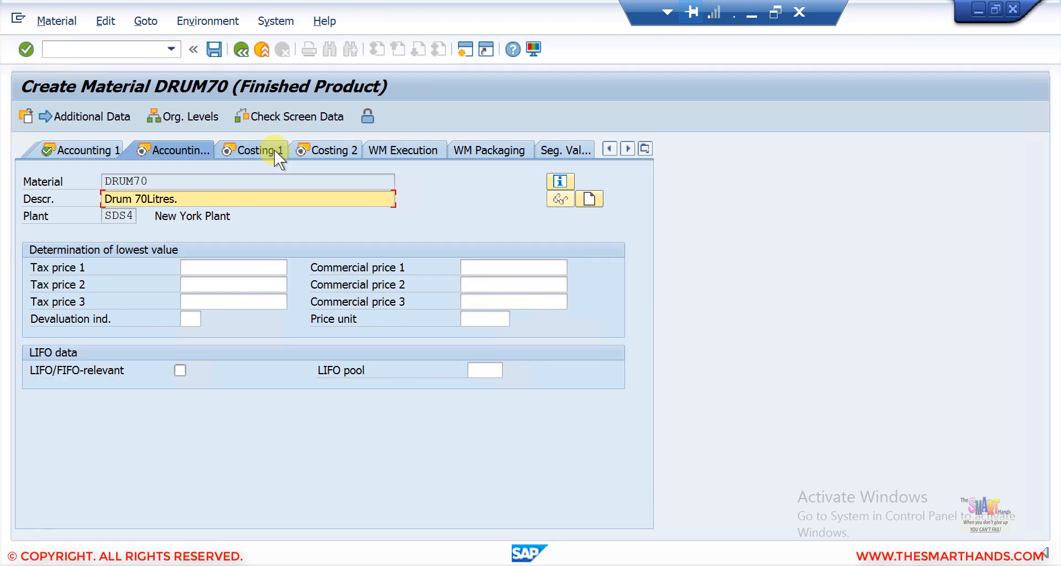
pyautogui.press('Return')
pyautogui.press('Return')
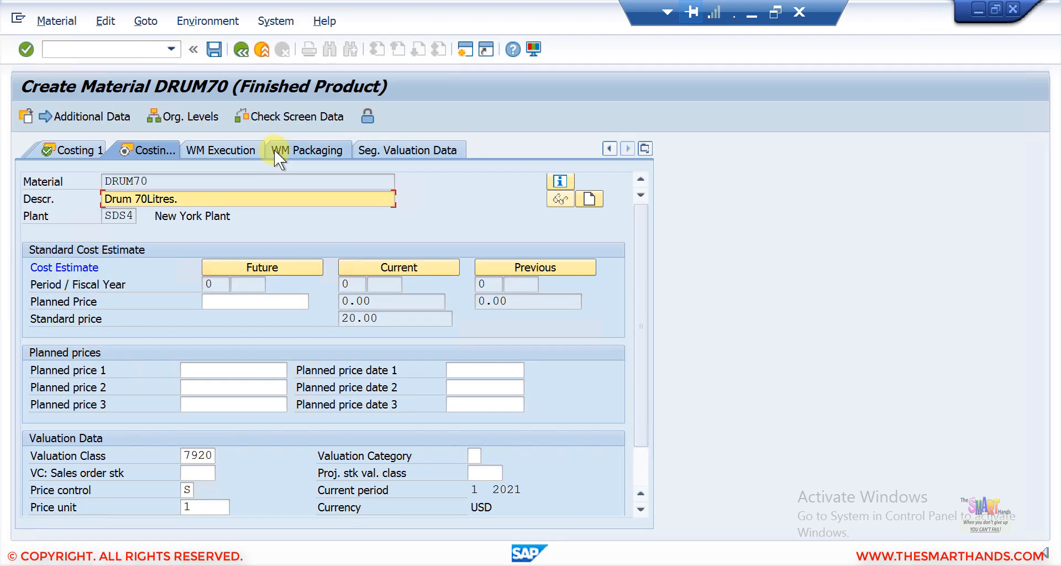
pyautogui.press('Return')
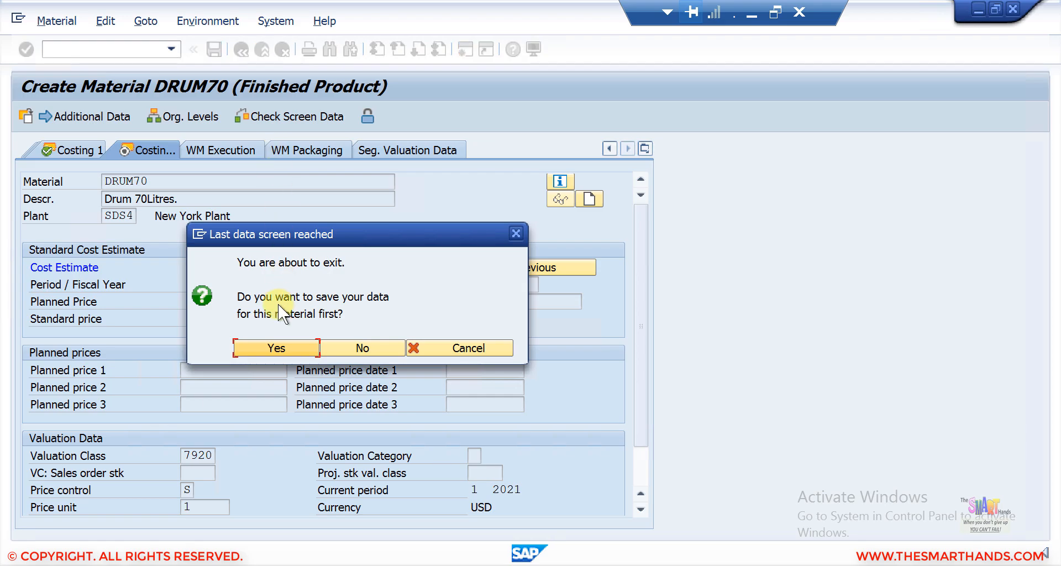
pyautogui.click(280, 348)
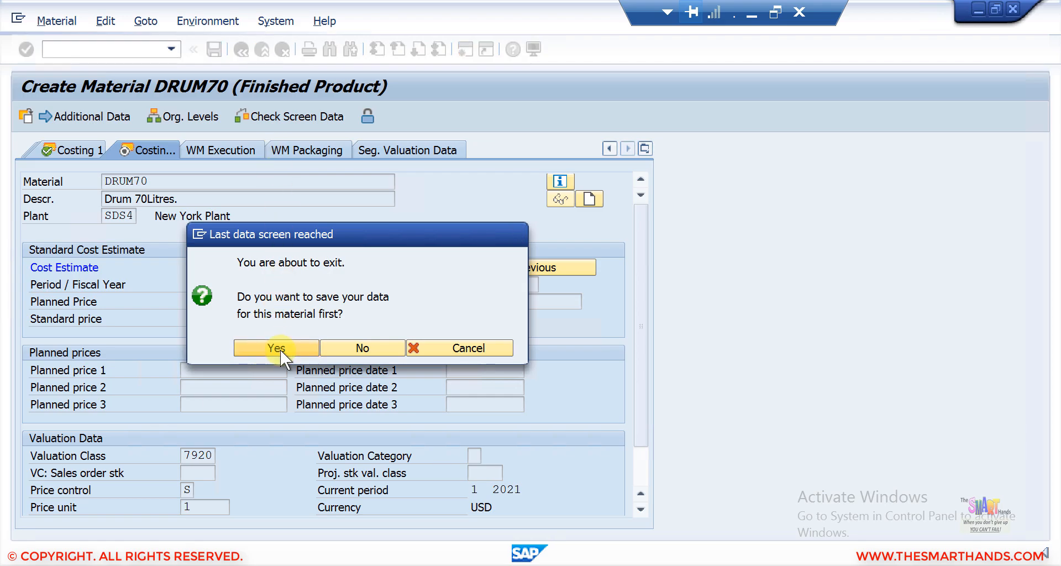
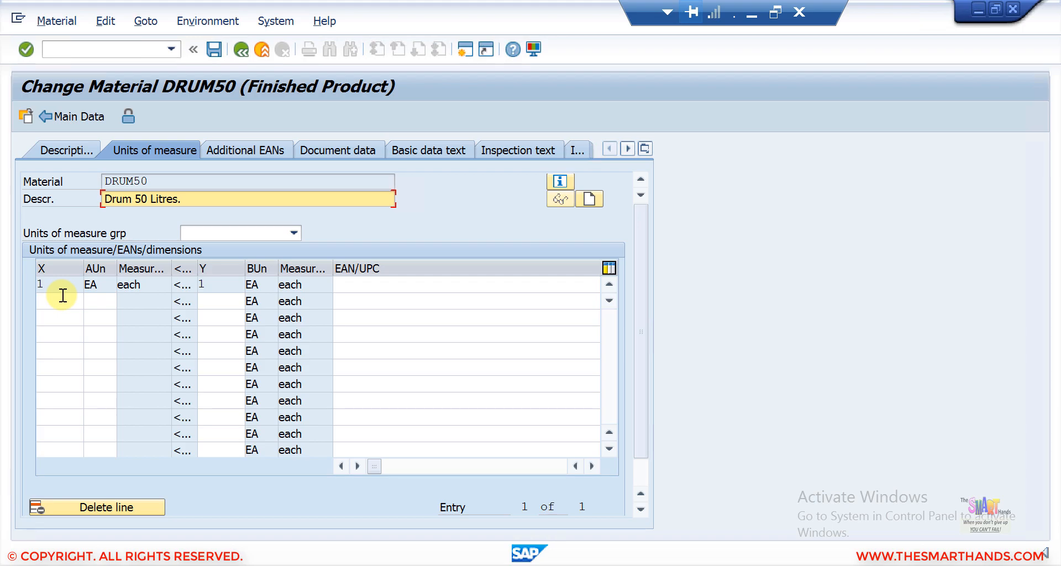
# Step: Add the alternative unit of measure CAR (Carton) with a conversion of 1 CAR to 4 EA
pyautogui.click(103, 304)
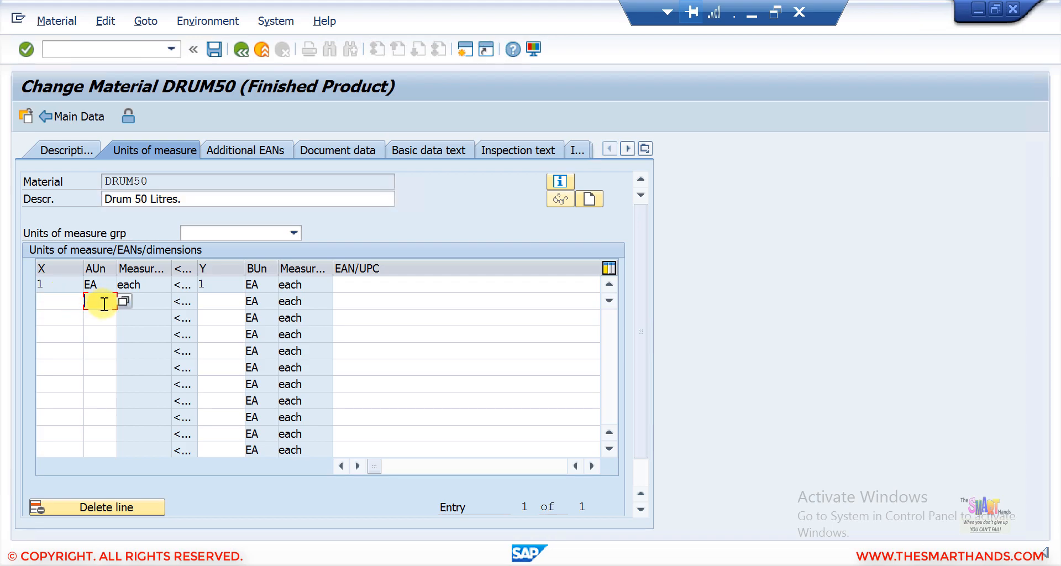
pyautogui.click(124, 300)
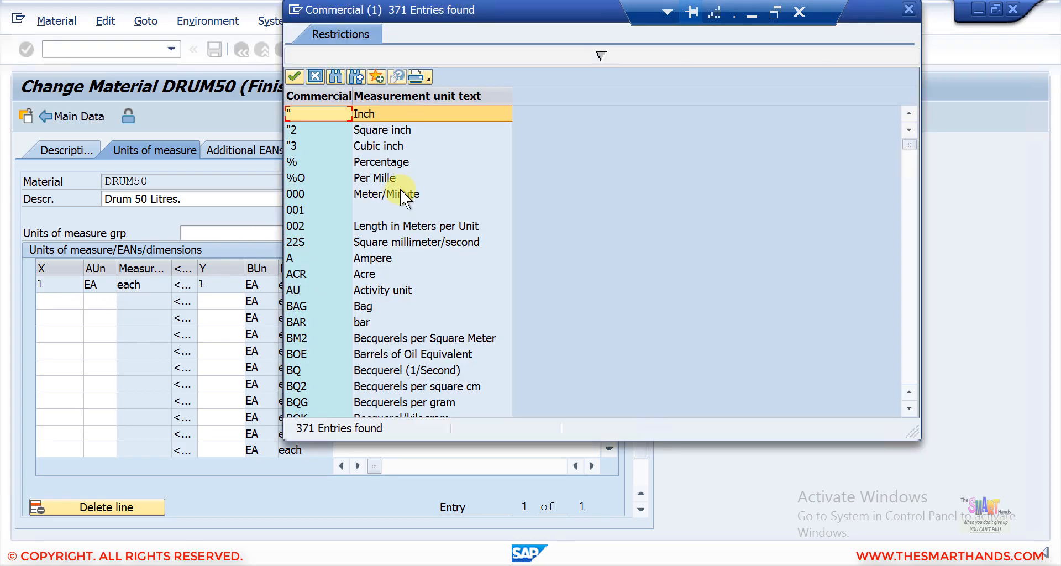
pyautogui.press('pagedown')
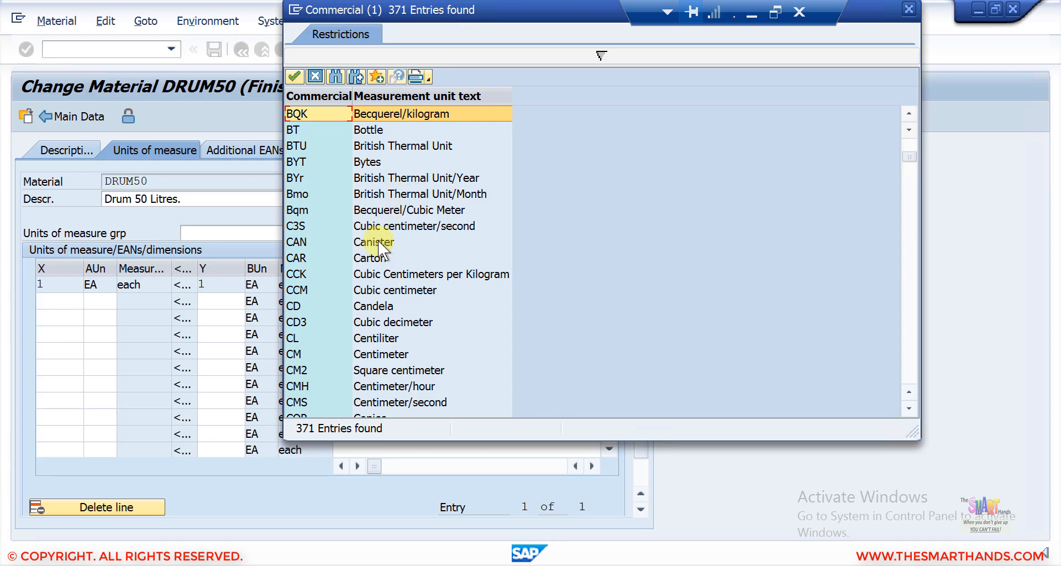
pyautogui.doubleClick(373, 258)
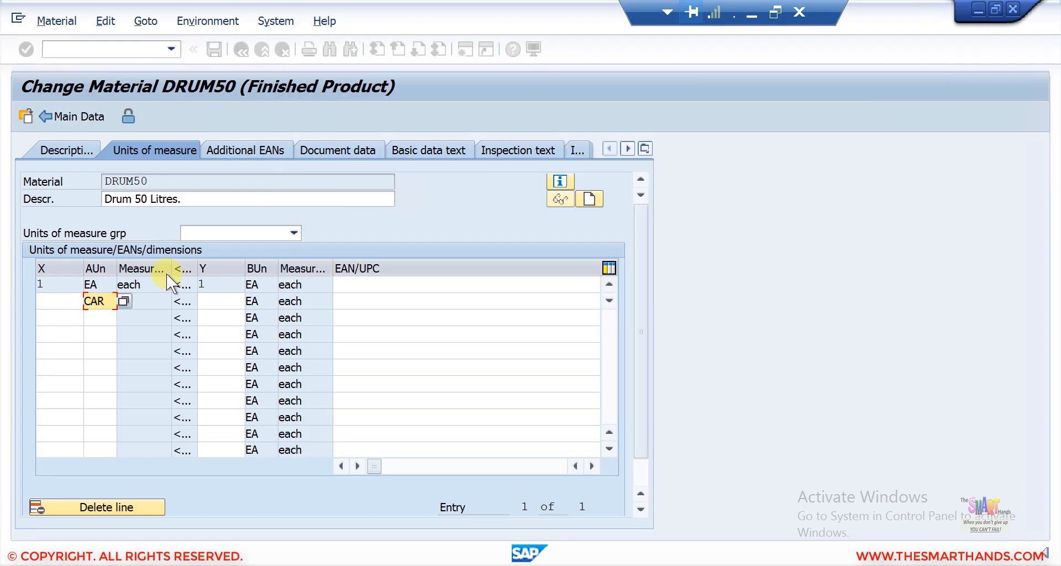
pyautogui.click(65, 298)
pyautogui.write('1')
pyautogui.click(216, 301)
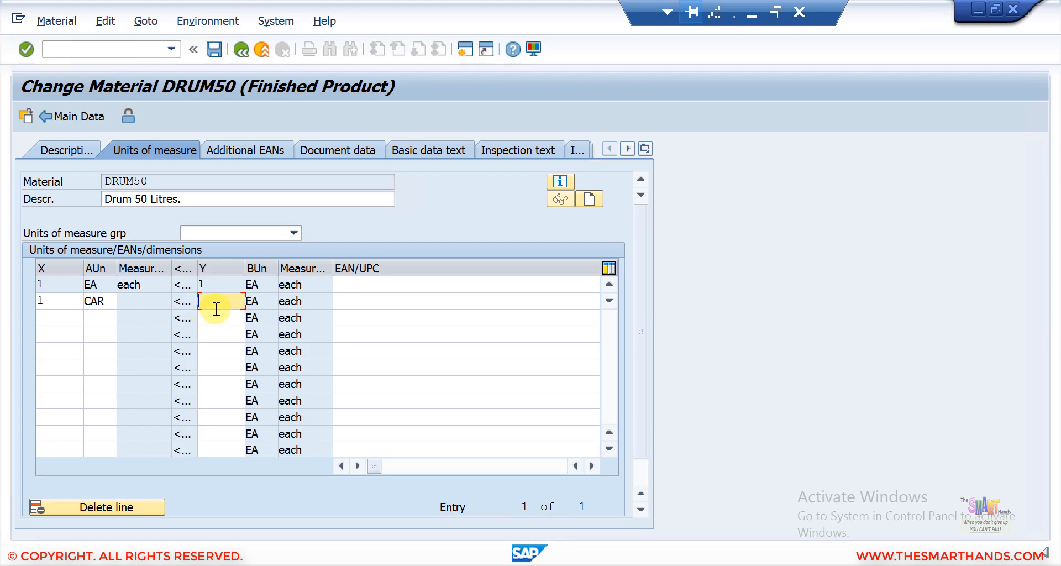
pyautogui.write('4')
pyautogui.press('Return')
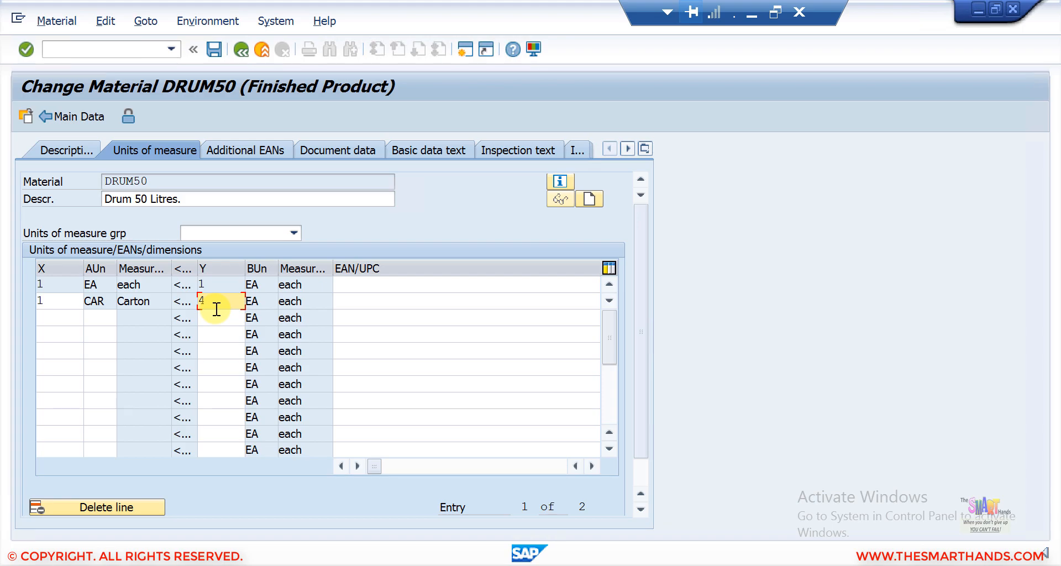
# Step: Add the alternative unit of measure PAL with a conversion of 1 PAL to 12 EA
pyautogui.click(94, 319)
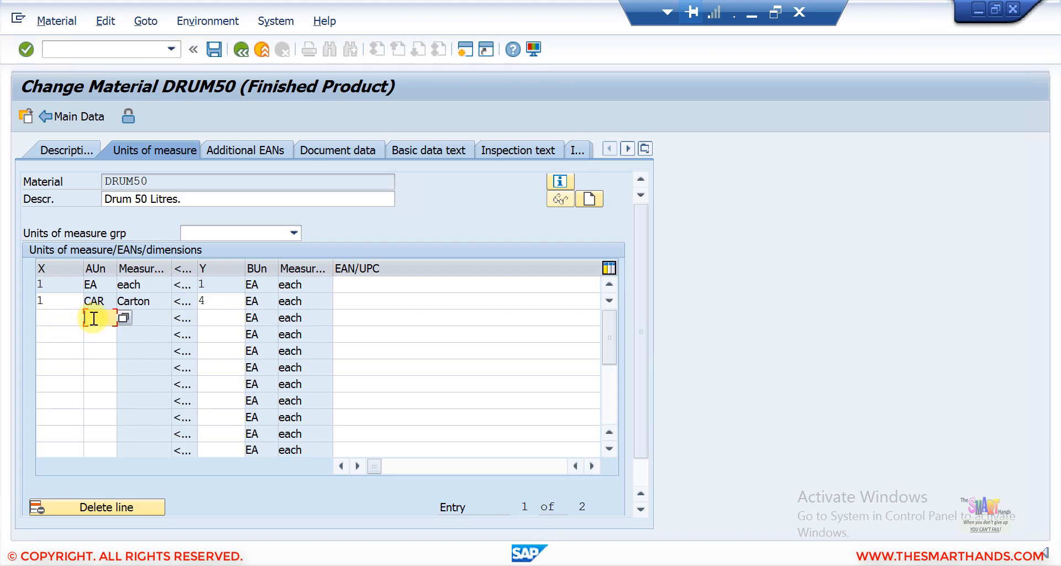
pyautogui.write('PAL')
pyautogui.press('Return')
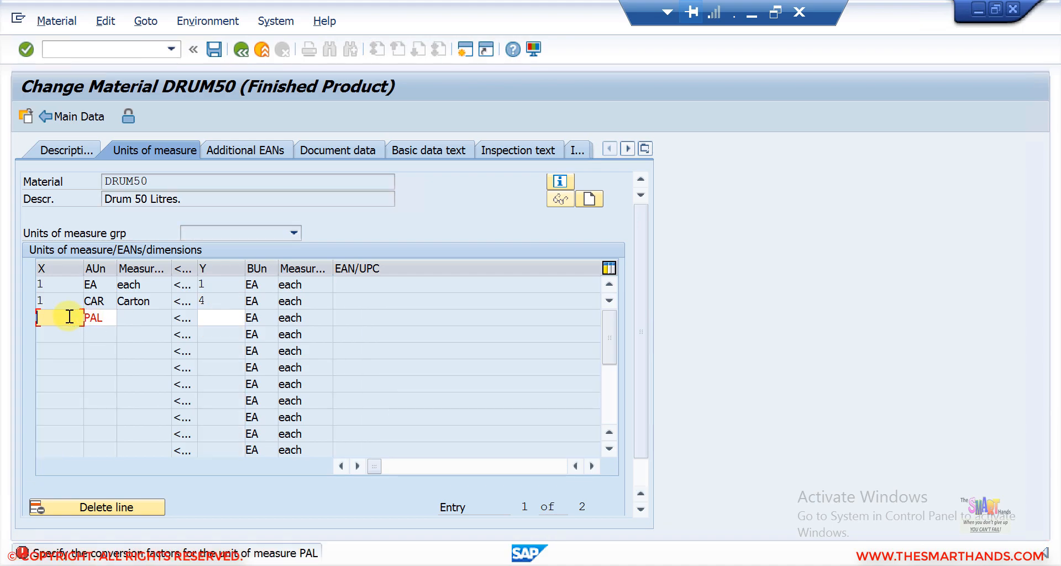
pyautogui.write('1')
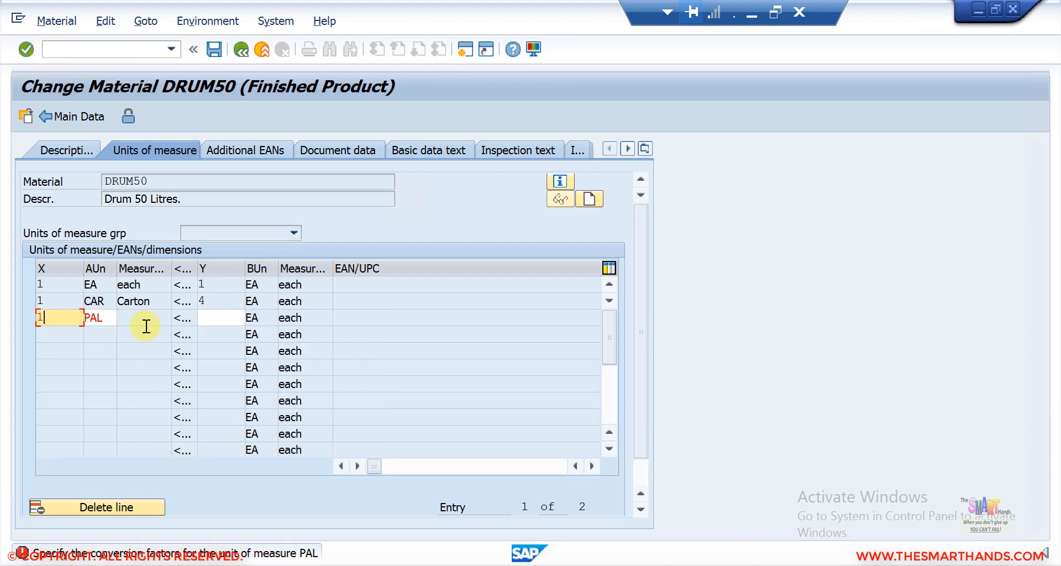
pyautogui.click(219, 312)
pyautogui.write('12')
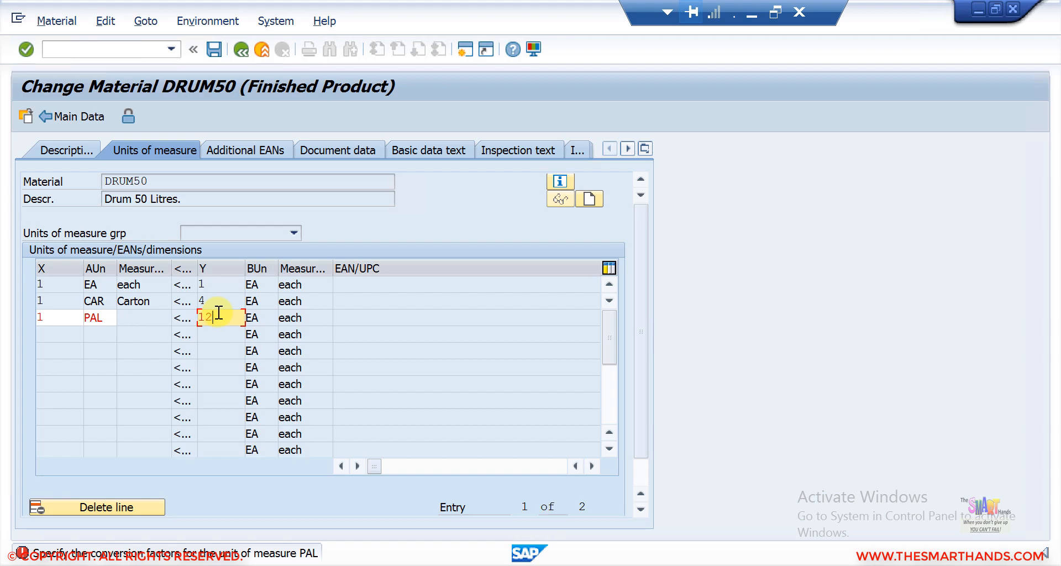
pyautogui.press('Return')
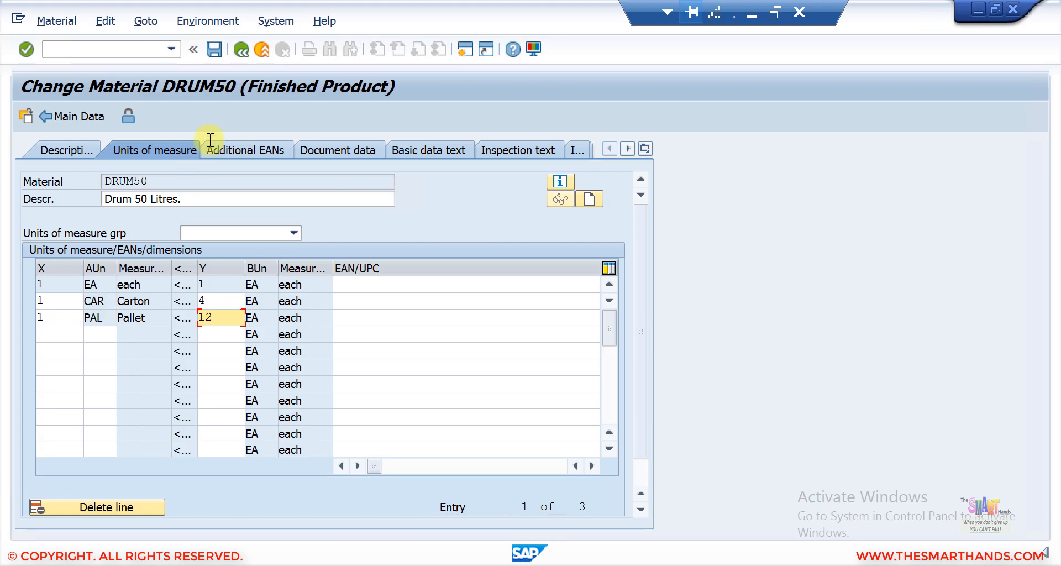
# Step: Set the sales unit to PAL in the Sales: sales org. 1 view and save the material
pyautogui.click(65, 111)
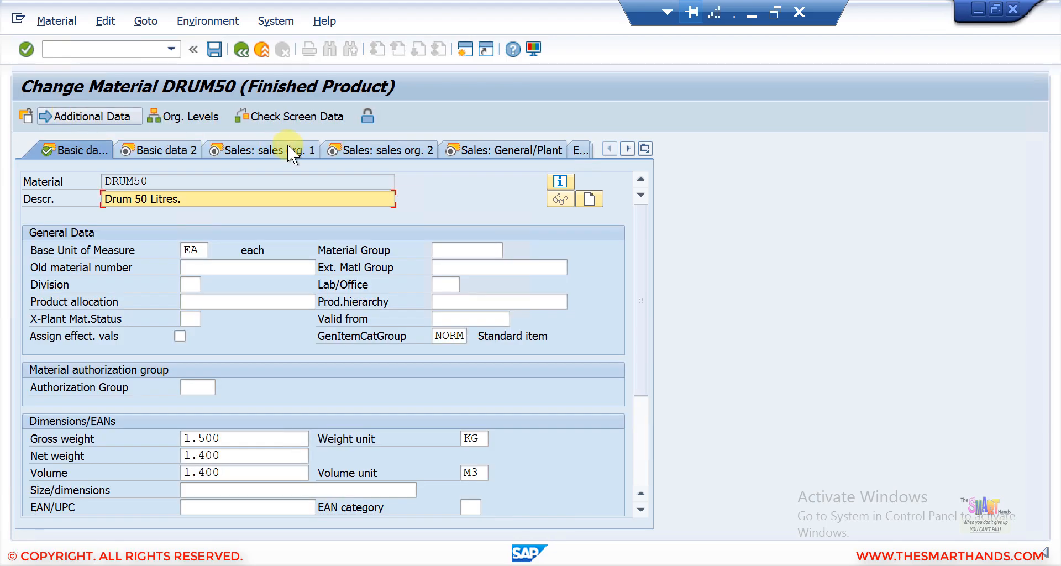
pyautogui.click(267, 146)
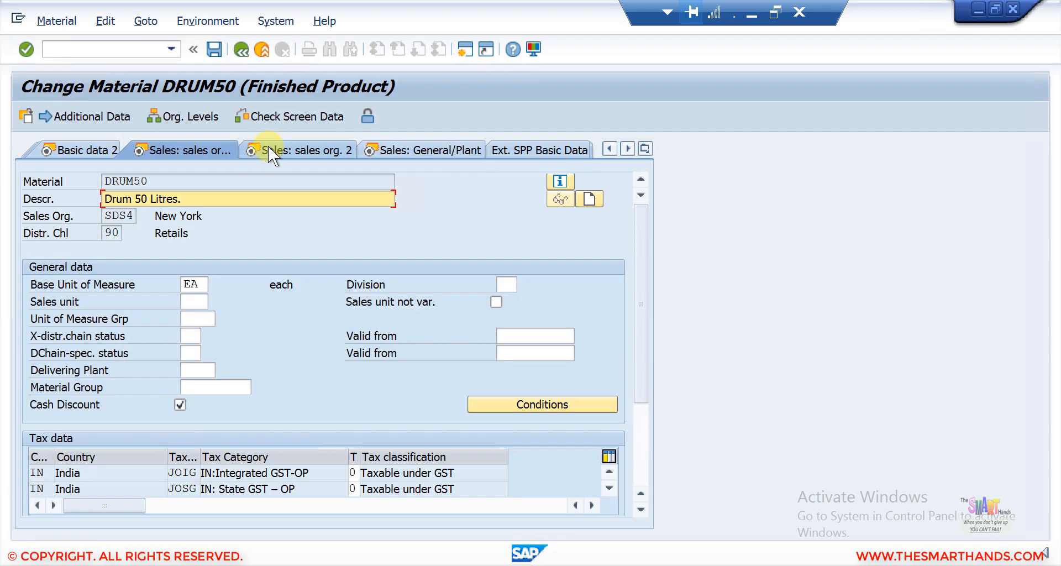
pyautogui.click(197, 303)
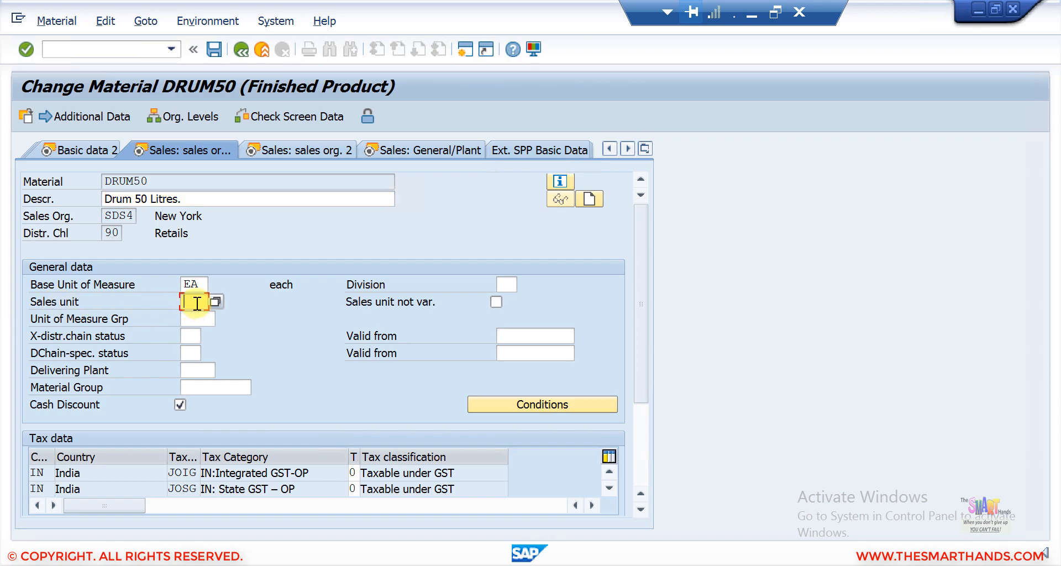
pyautogui.write('PAL')
pyautogui.click(216, 50)
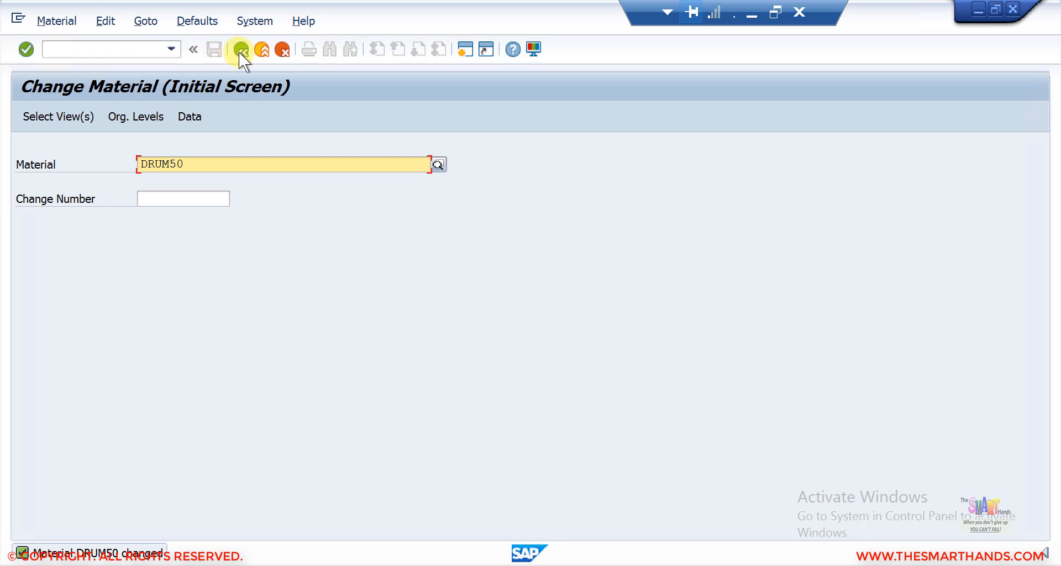
# Step: Start transaction VA01 and create a sales document of order type OR
pyautogui.click(143, 56)
pyautogui.write('/NVA01')
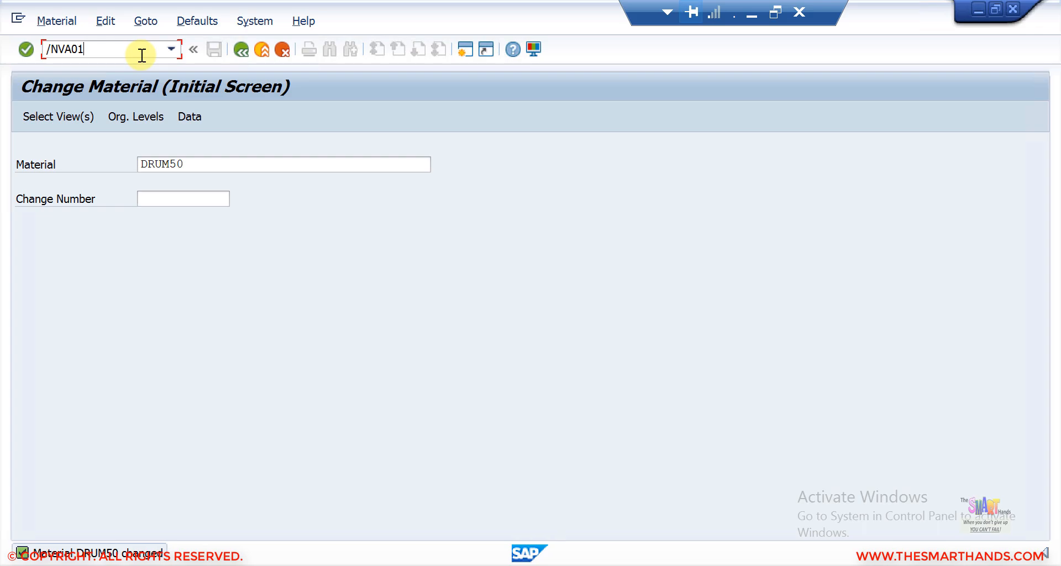
pyautogui.press('Return')
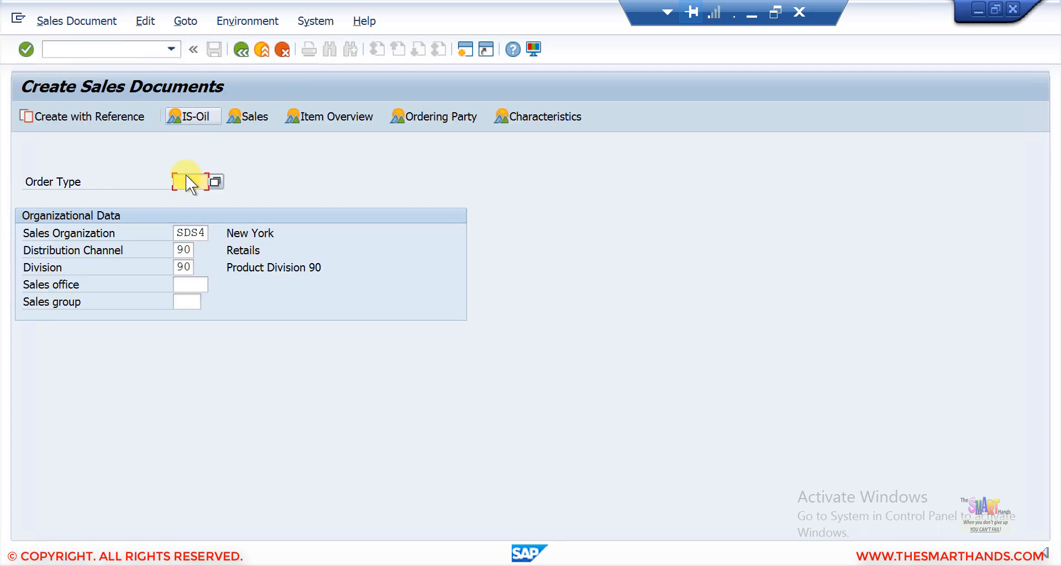
pyautogui.write('OR')
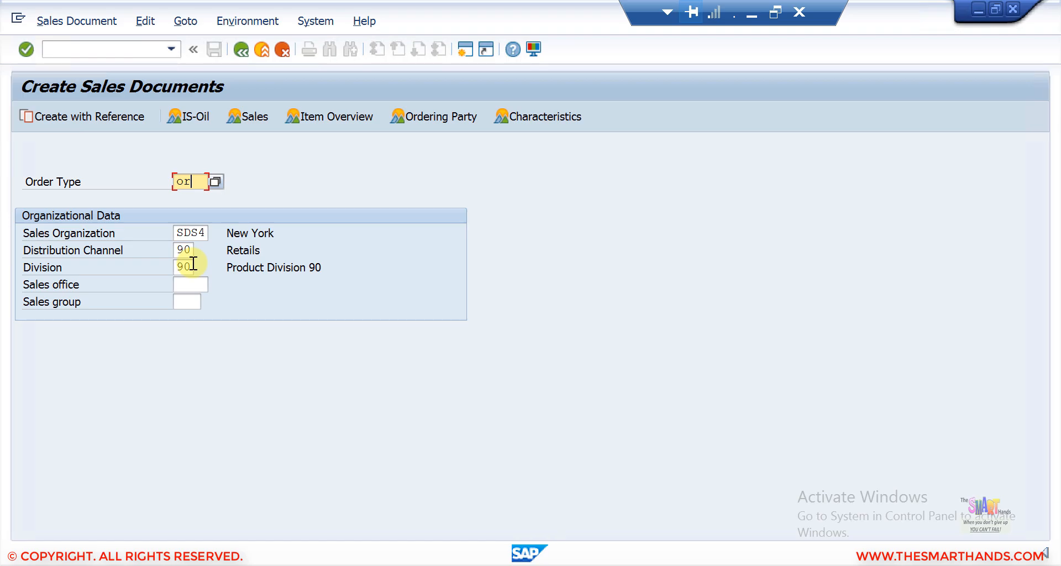
pyautogui.press('Return')
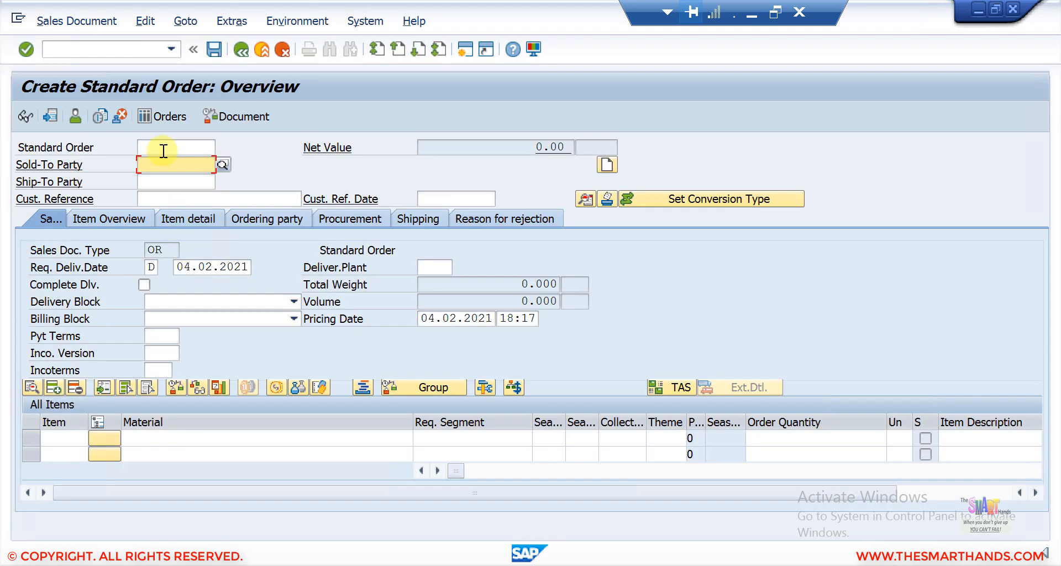
# Step: Search for and select the sold-to party customer, then enter customer reference TEST12
pyautogui.click(159, 164)
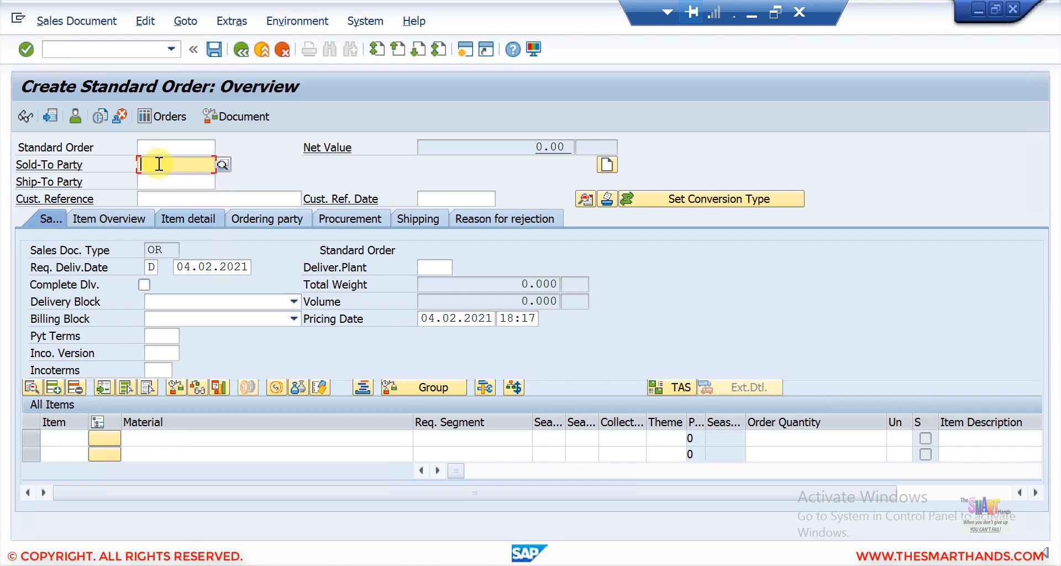
pyautogui.write('JOHN')
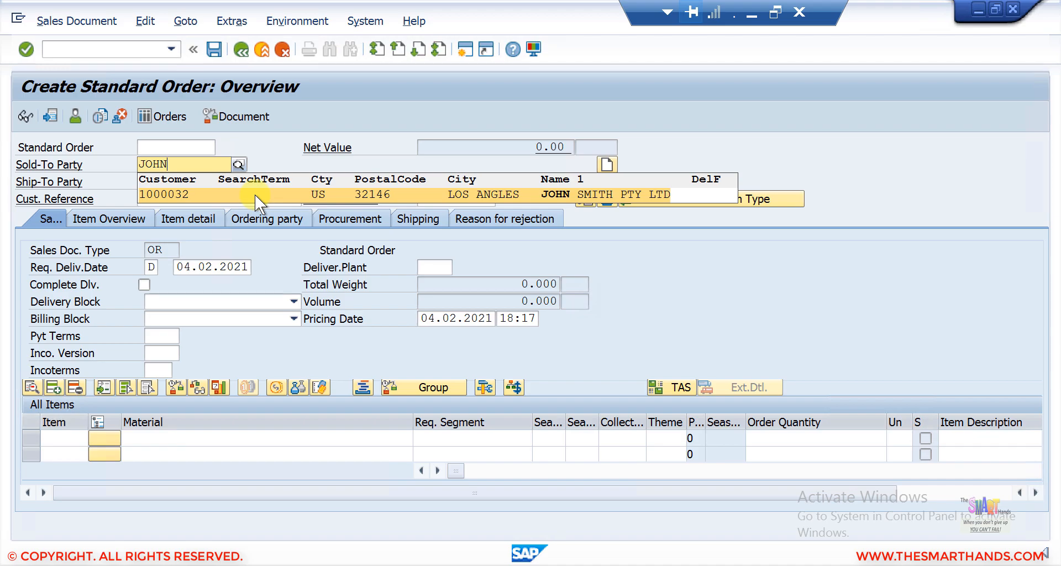
pyautogui.click(254, 195)
pyautogui.press('Return')
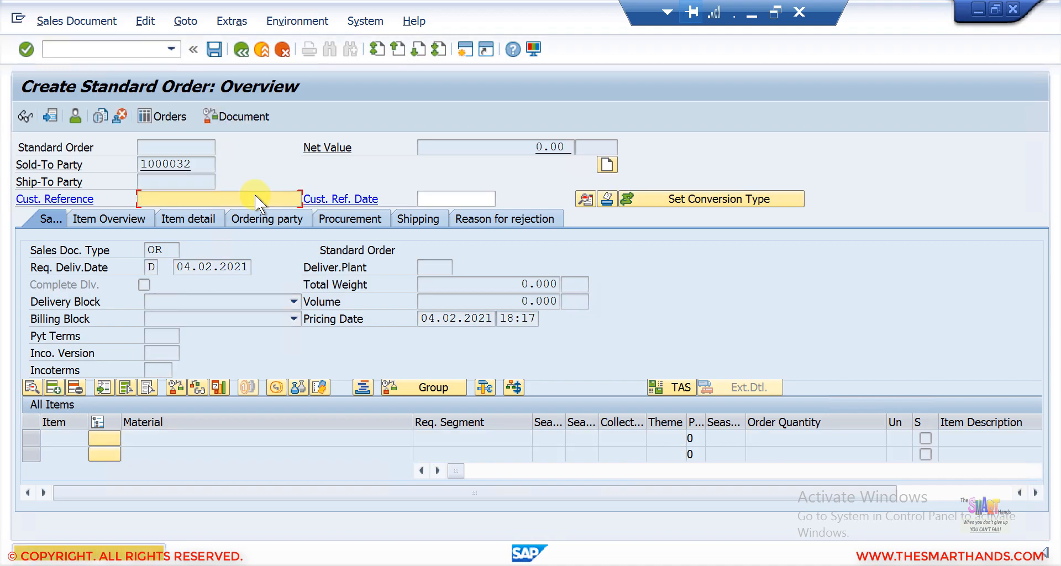
pyautogui.write('TEST12')
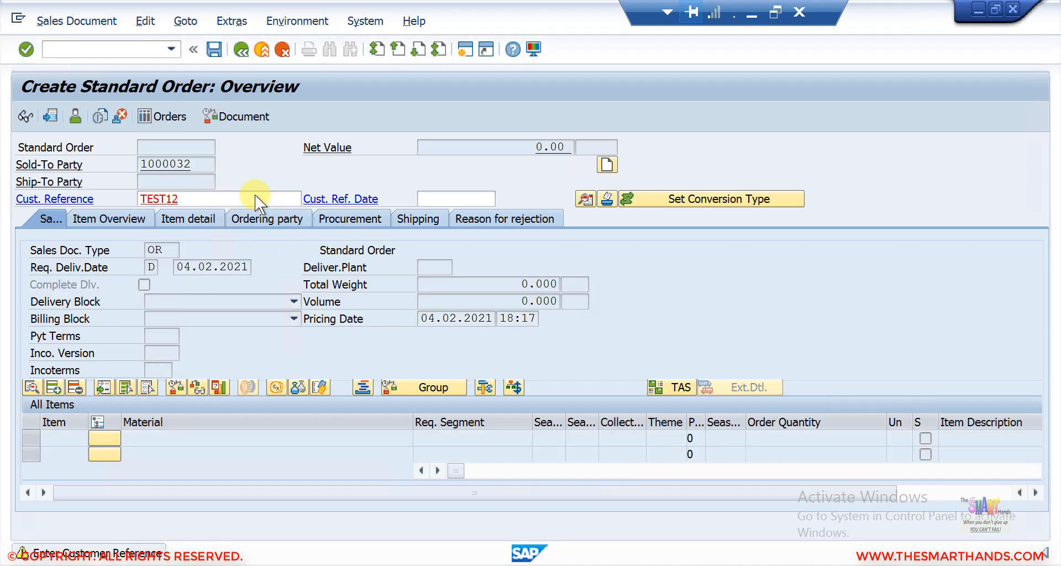
pyautogui.press('Return')
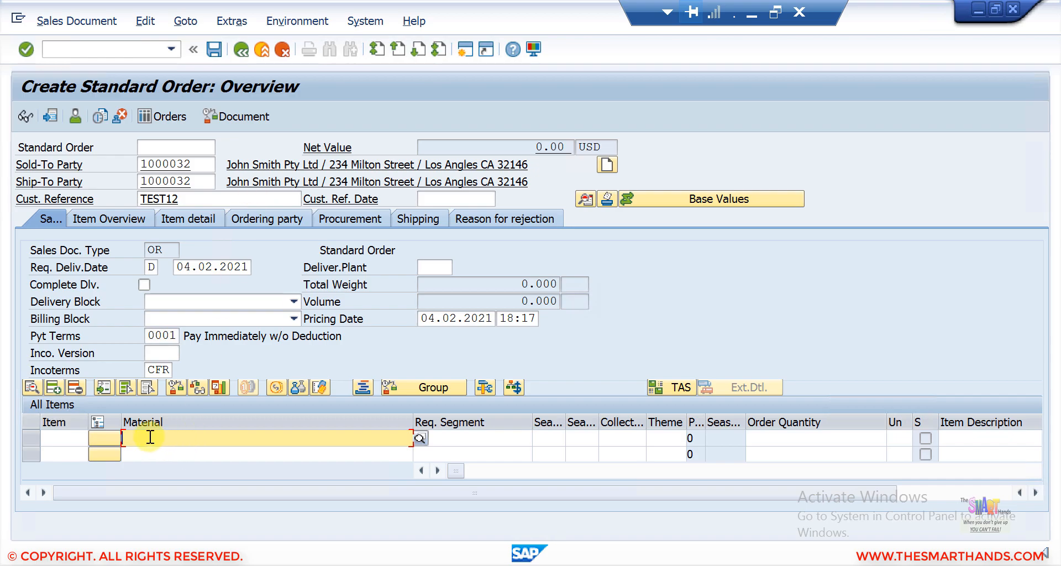
# Step: Add an order item for material DRUM50 with an order quantity of 1 PAL
pyautogui.write('DRUM')
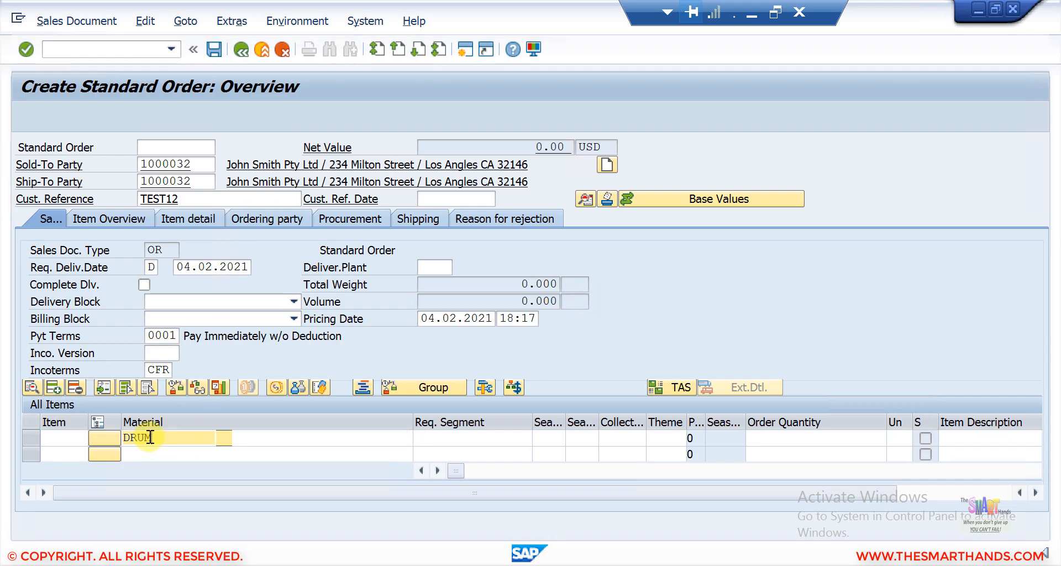
pyautogui.write('50')
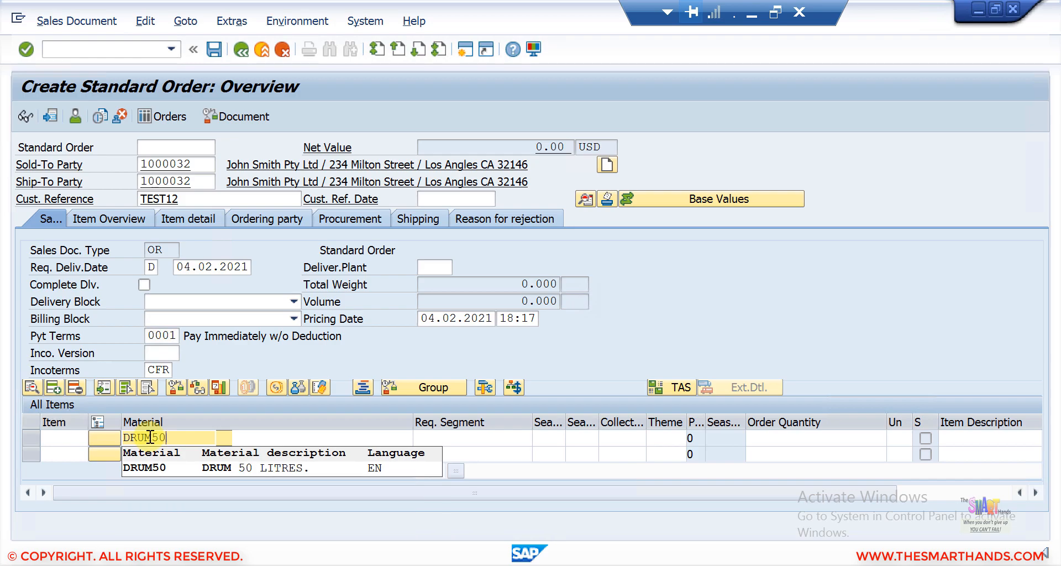
pyautogui.press('Return')
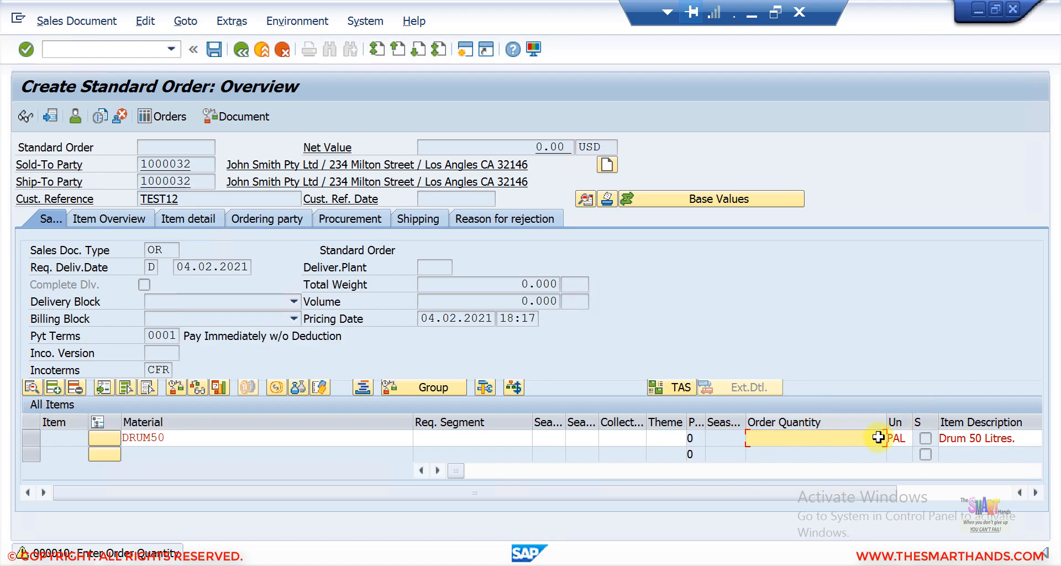
pyautogui.click(905, 439)
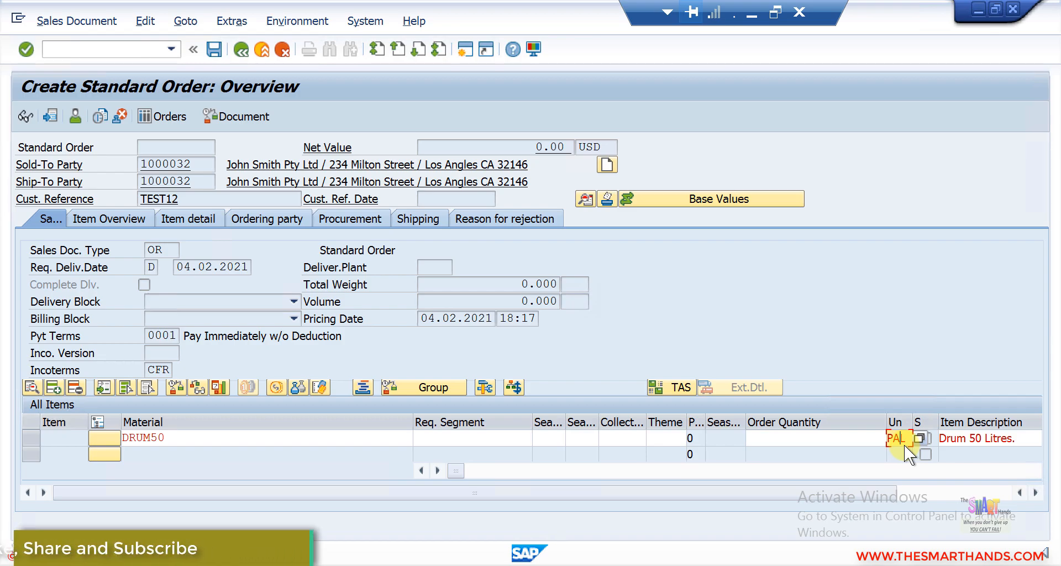
pyautogui.click(863, 438)
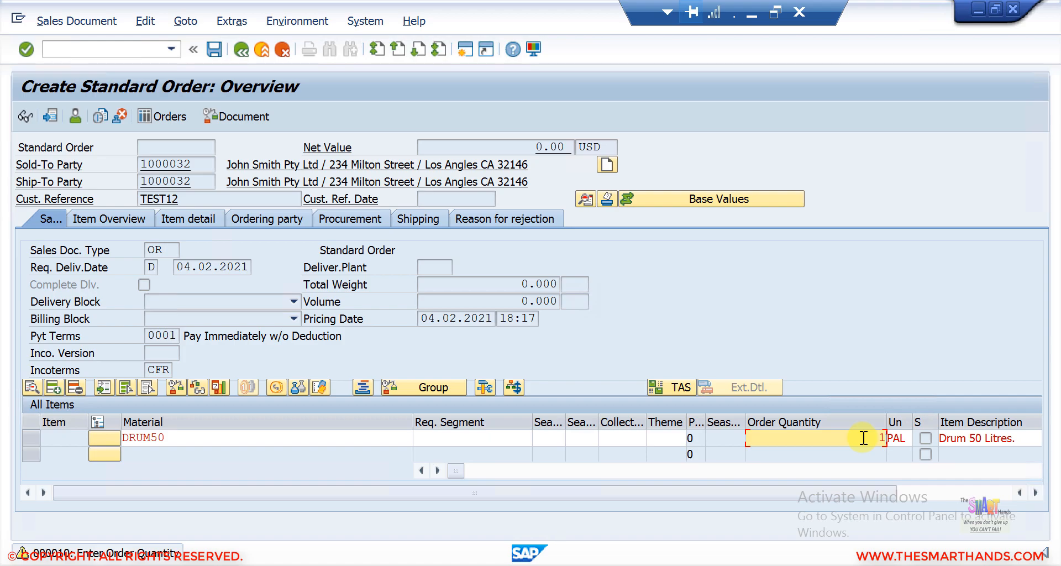
pyautogui.press('Return')
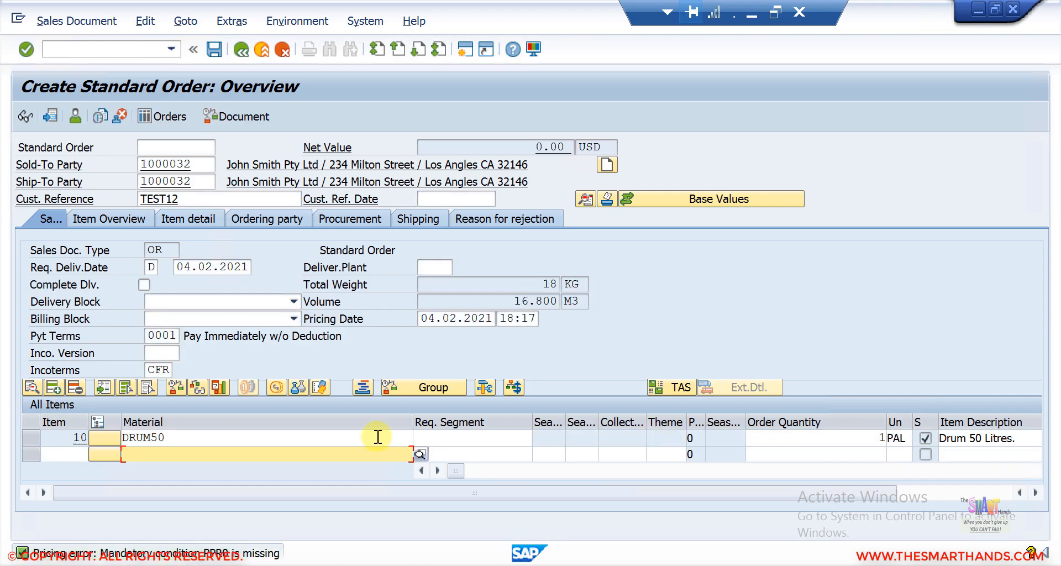
# Step: Open the DRUM50 item details to examine the PAL-to-EA conversion, then leave the transaction
pyautogui.click(27, 436)
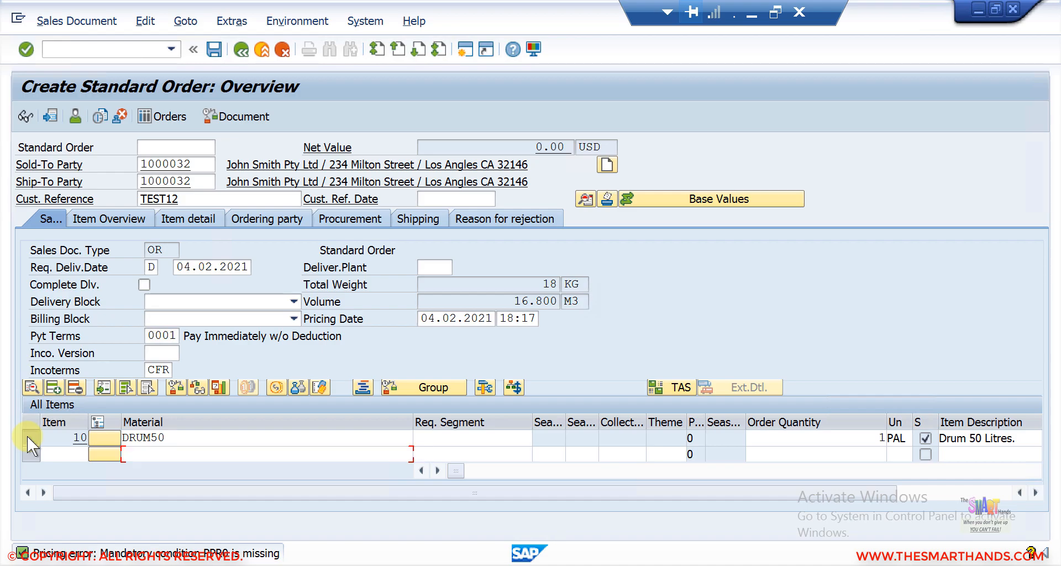
pyautogui.doubleClick(66, 437)
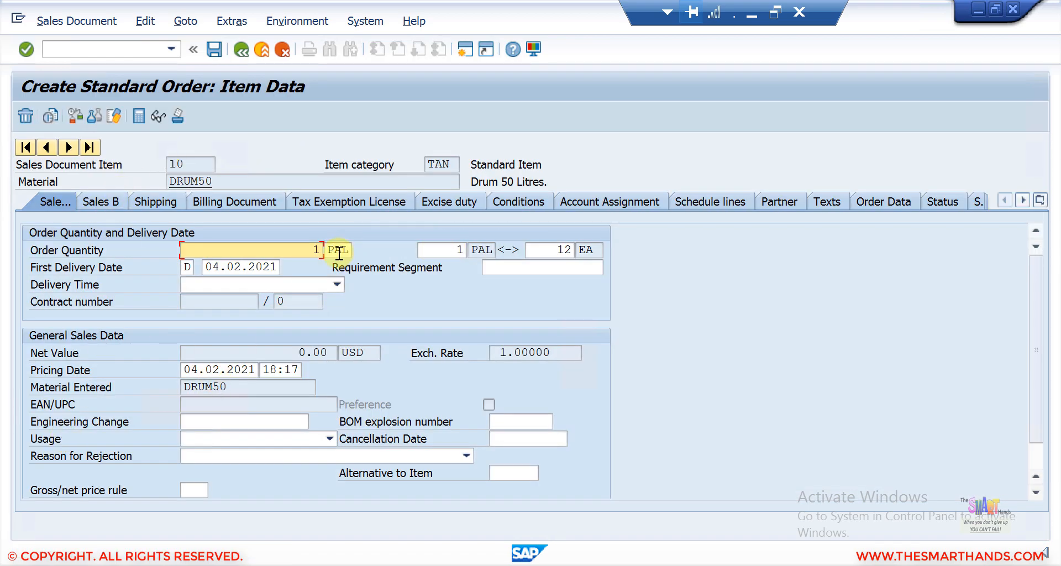
pyautogui.click(461, 249)
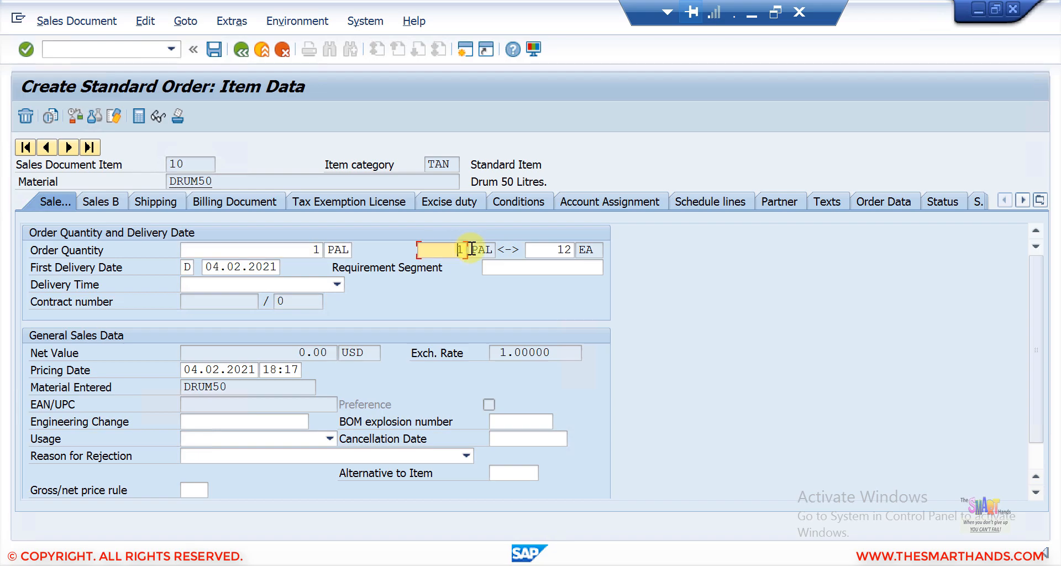
pyautogui.moveTo(553, 250); pyautogui.dragTo(585, 250)
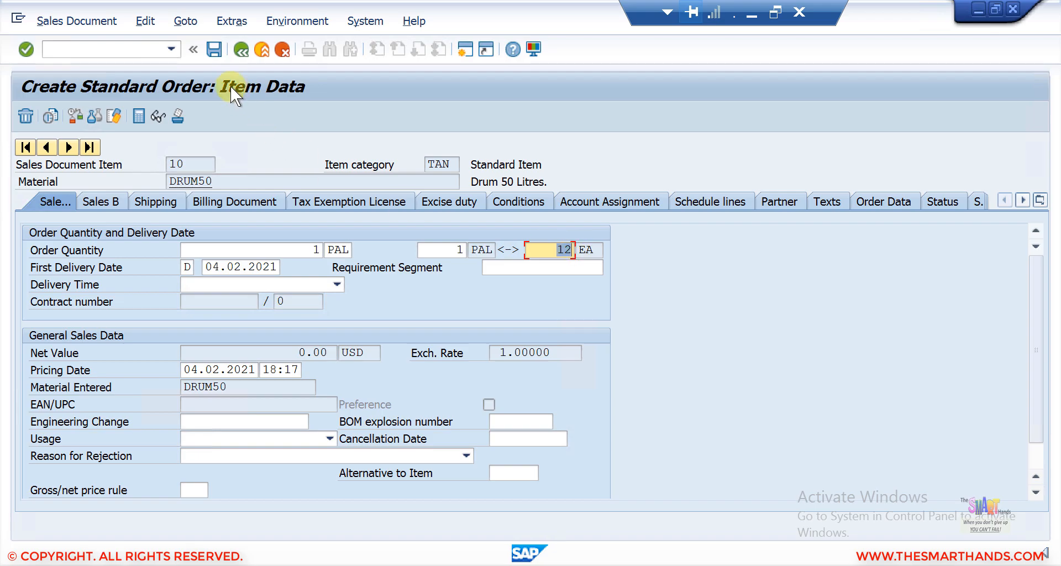
pyautogui.click(138, 48)
pyautogui.write('/n')
pyautogui.press('Return')
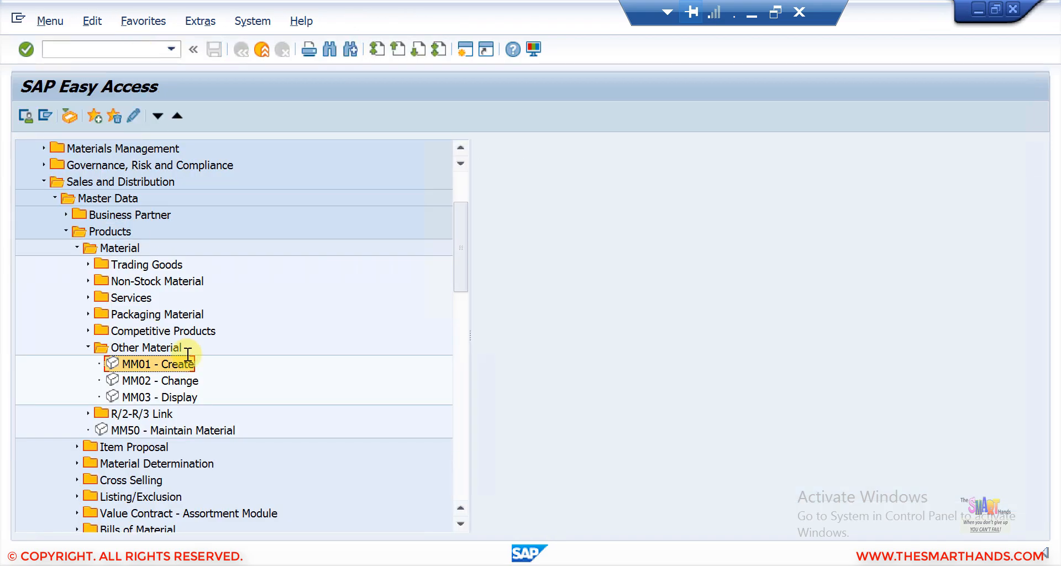
# Step: Start Create Material (MM01) for material DRUM50, leaving the copy-from material empty
pyautogui.doubleClick(140, 363)
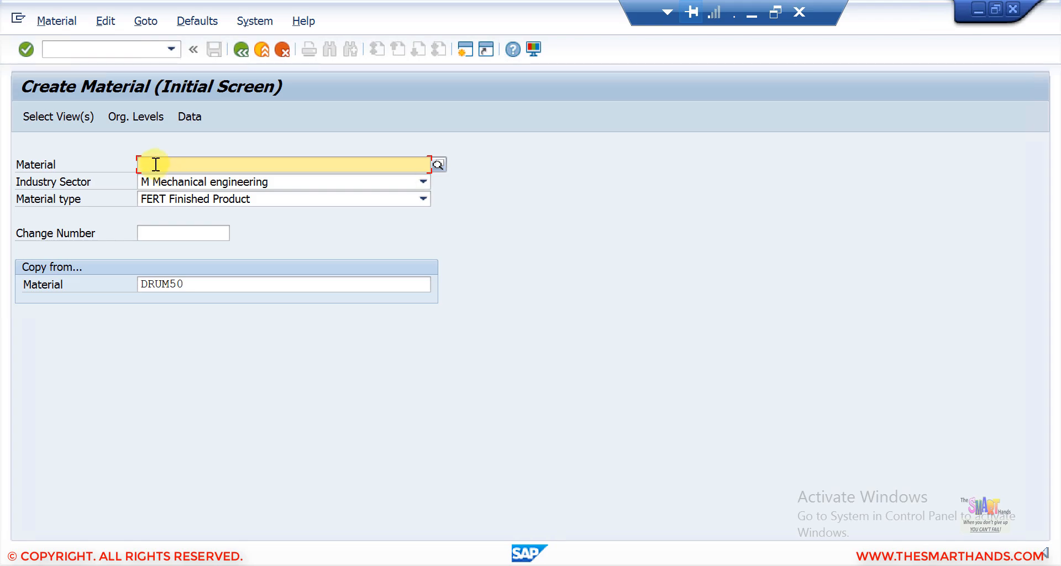
pyautogui.write('DRUM50')
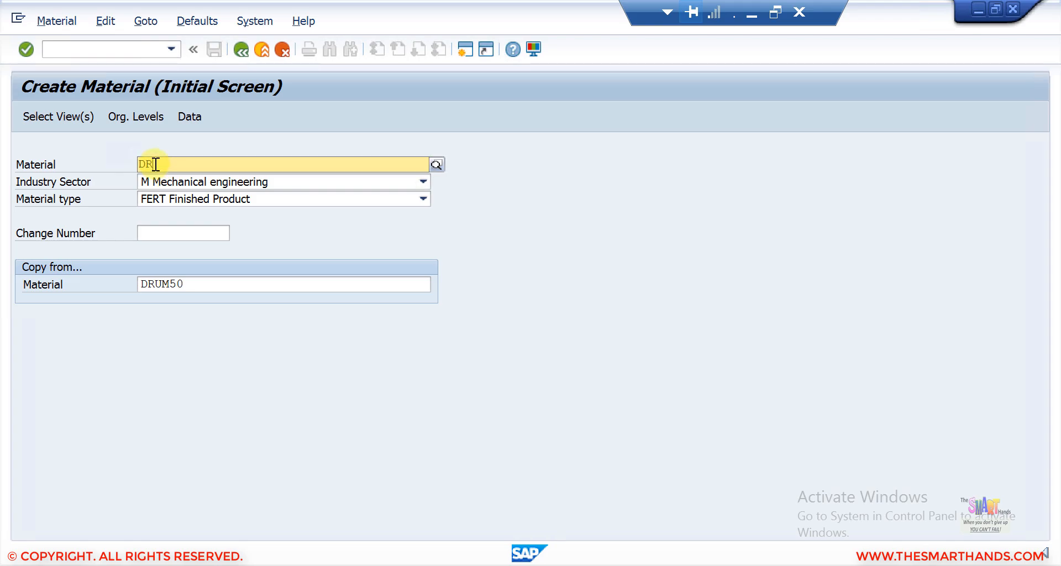
pyautogui.click(116, 181)
pyautogui.click(188, 282)
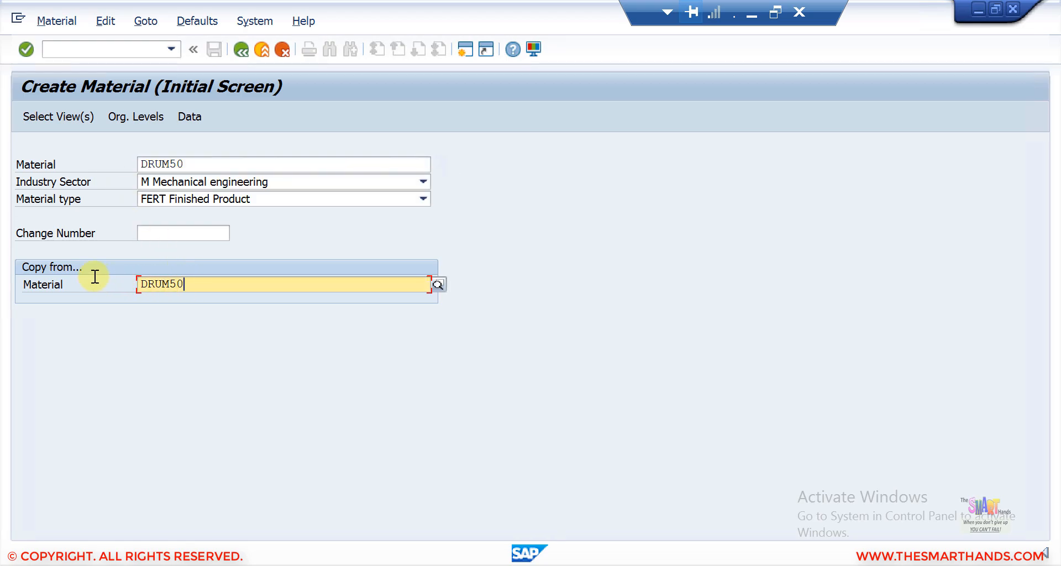
pyautogui.press('BackSpace')
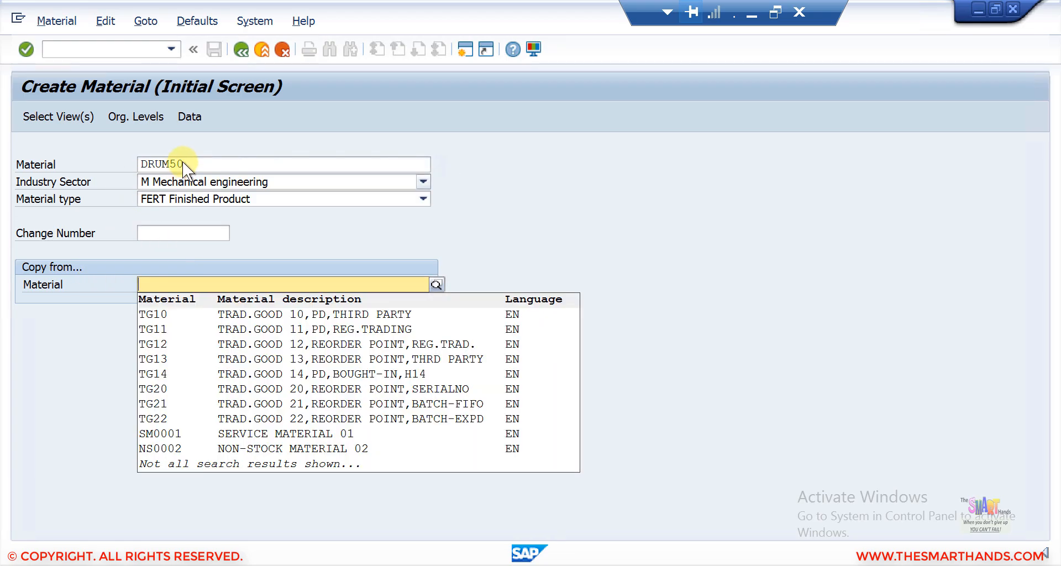
pyautogui.click(184, 162)
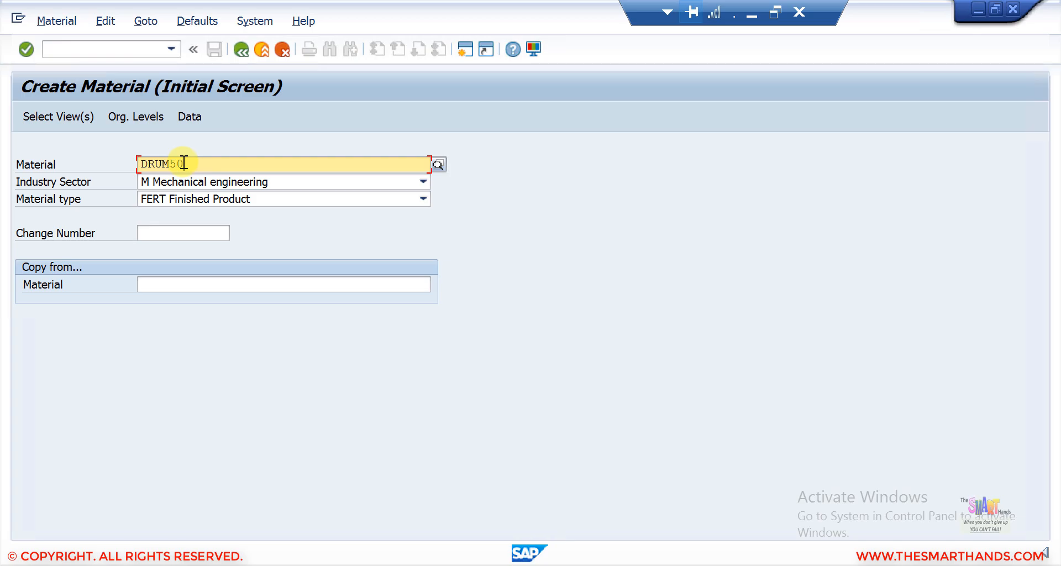
# Step: Accept the default view selection and try to confirm the preset organizational levels, then dismiss the error
pyautogui.press('Return')
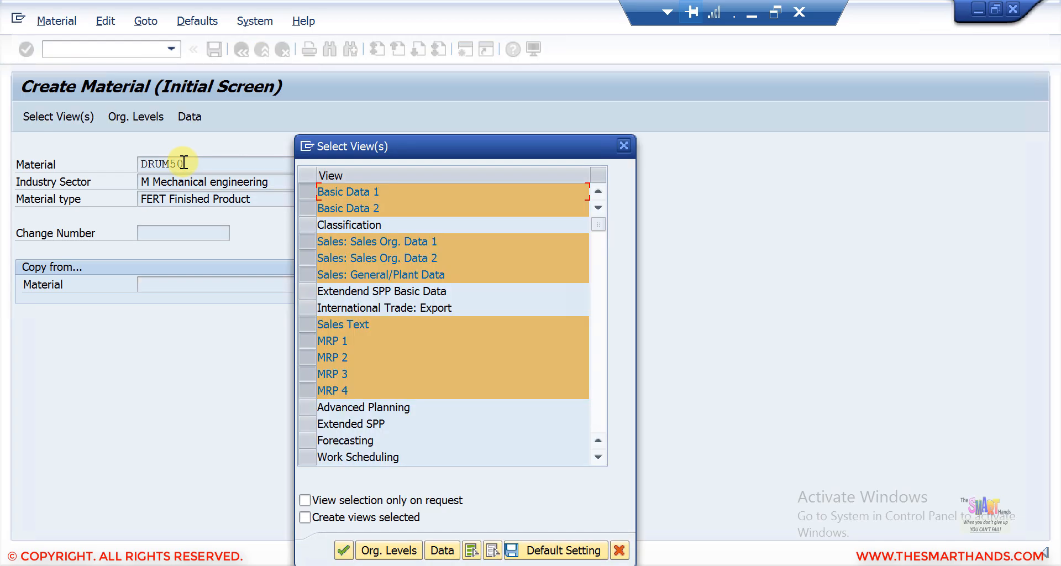
pyautogui.press('Return')
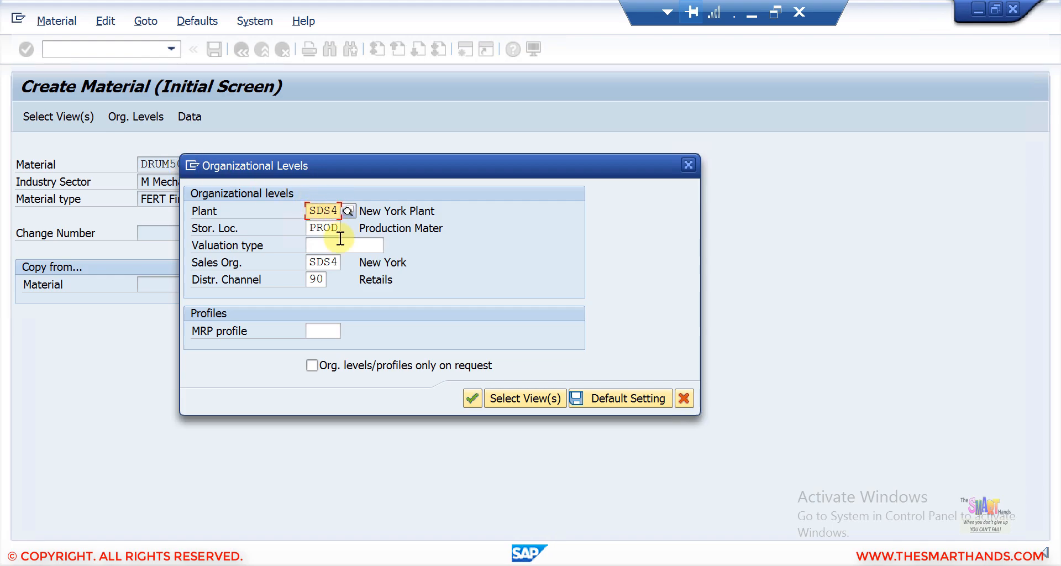
pyautogui.click(471, 396)
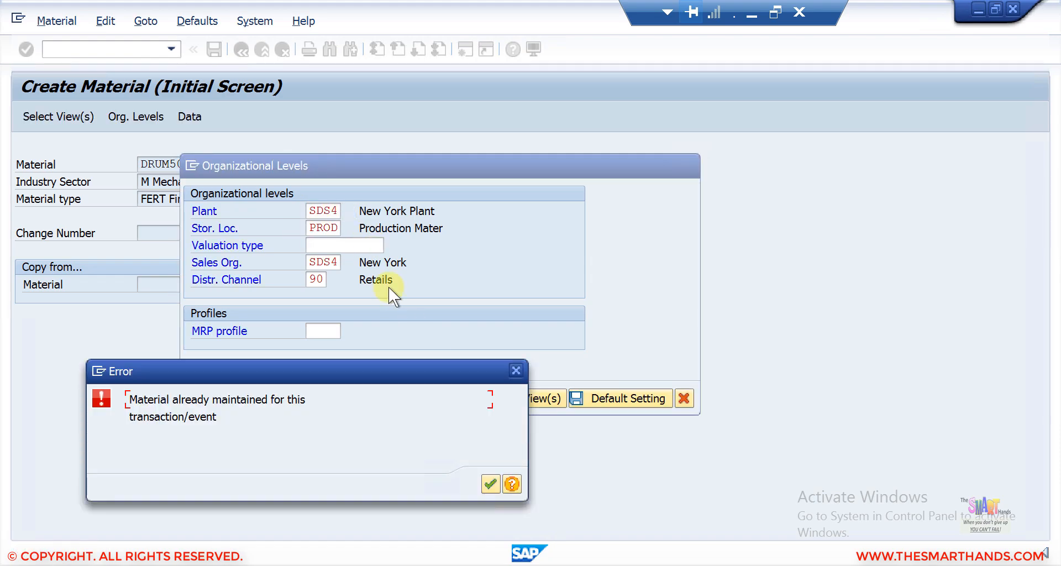
pyautogui.click(489, 481)
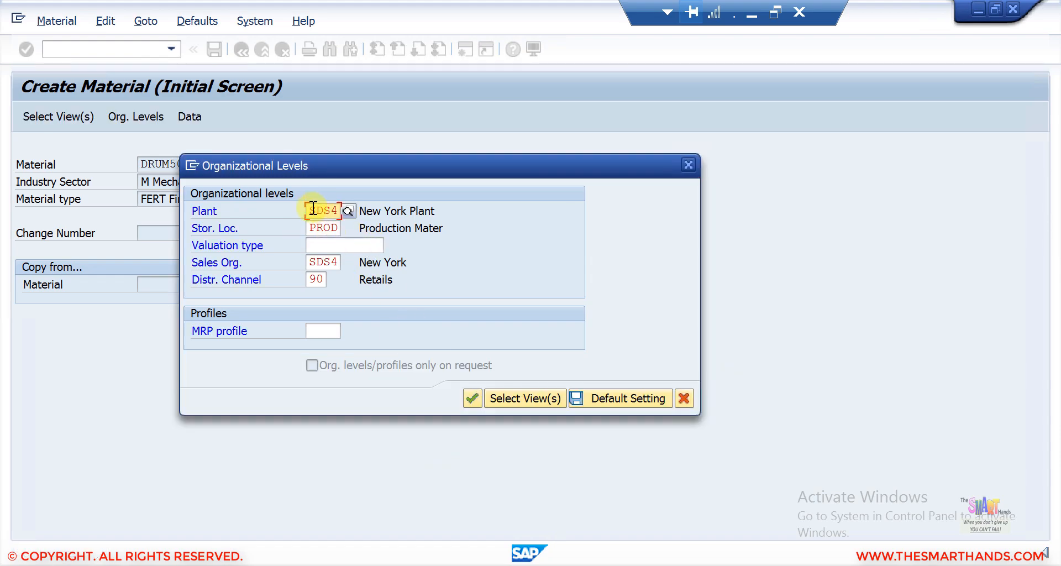
# Step: Set the plant to 1710 and the storage location to 171A from their value lists
pyautogui.click(347, 211)
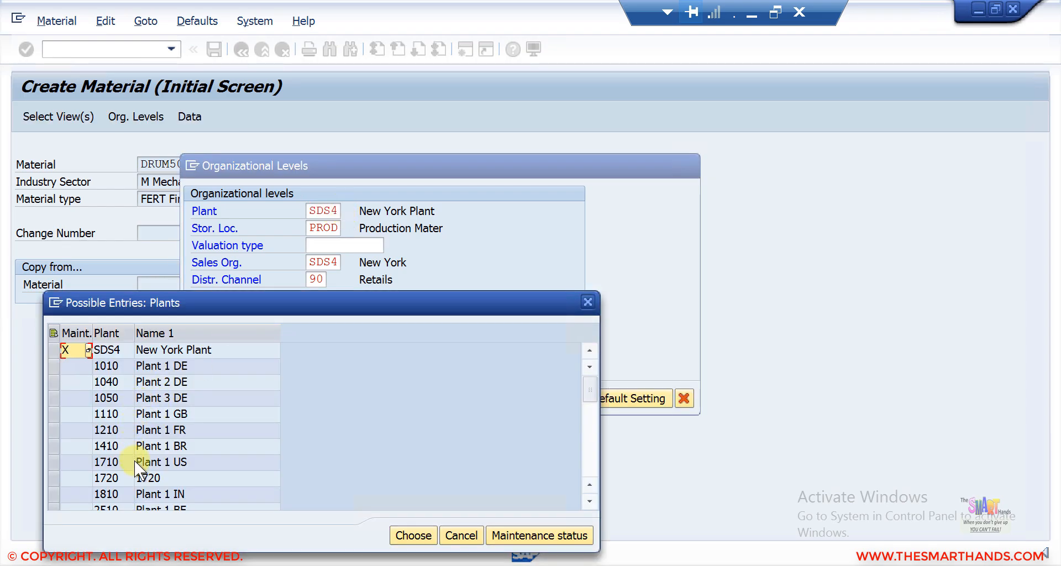
pyautogui.doubleClick(134, 461)
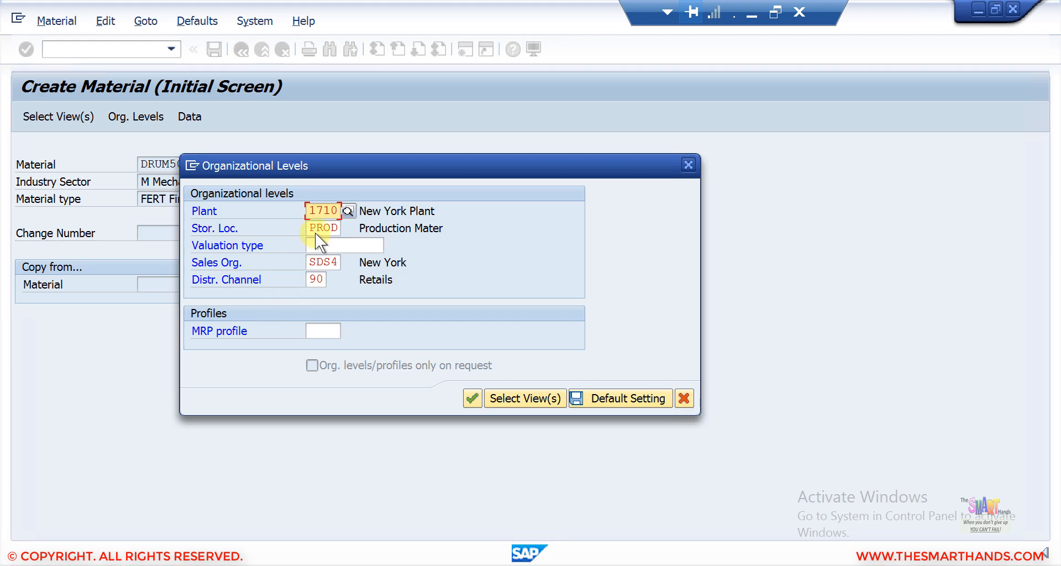
pyautogui.doubleClick(336, 229)
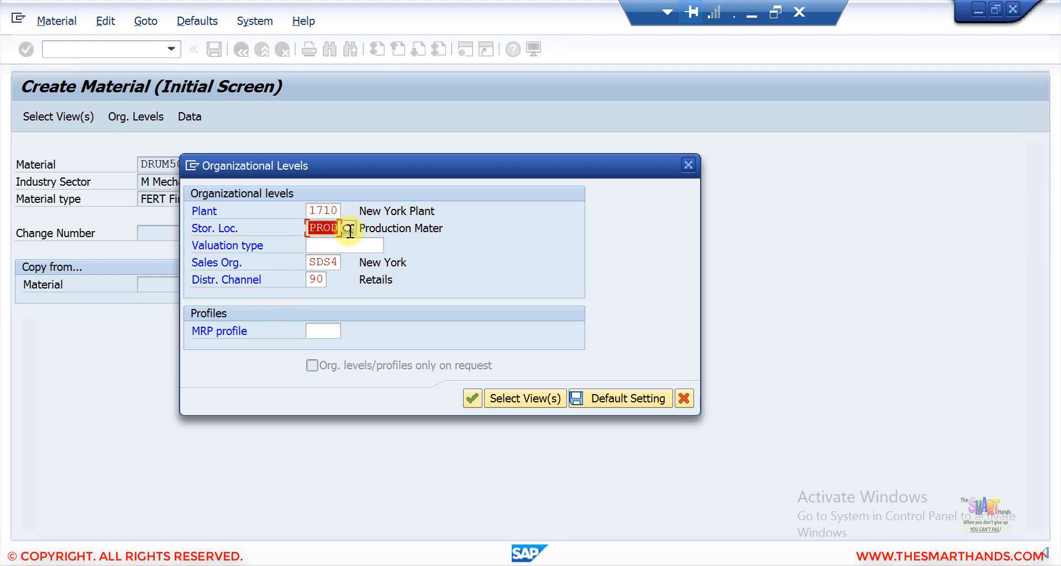
pyautogui.click(349, 230)
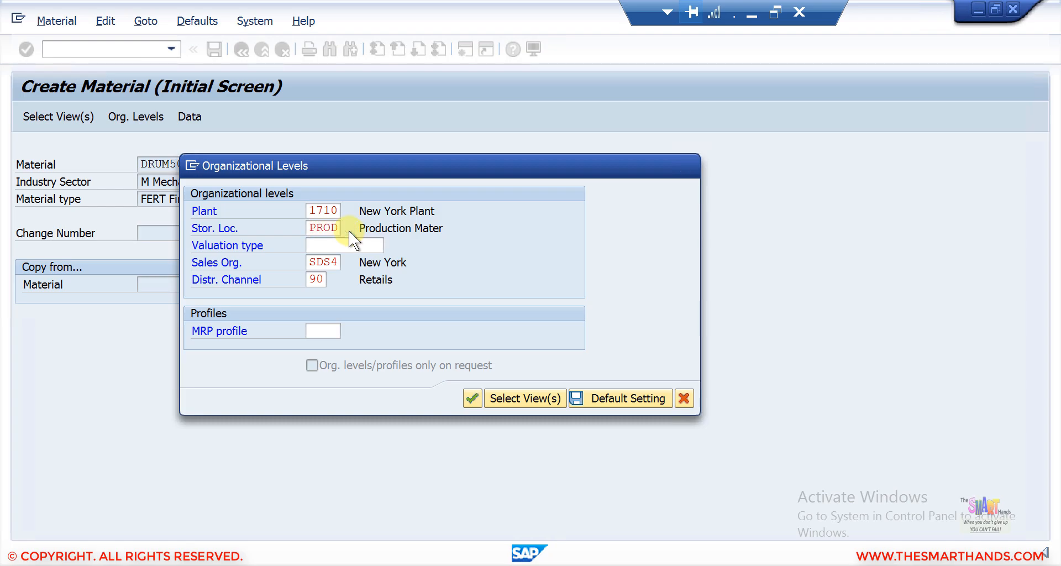
pyautogui.scroll(-15, 237, 412)
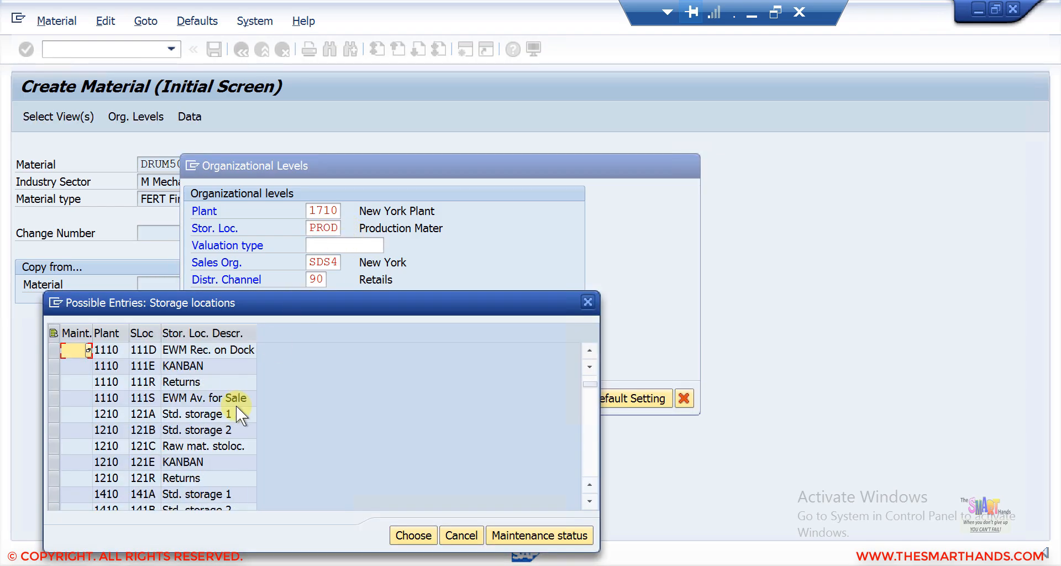
pyautogui.scroll(3, 238, 411)
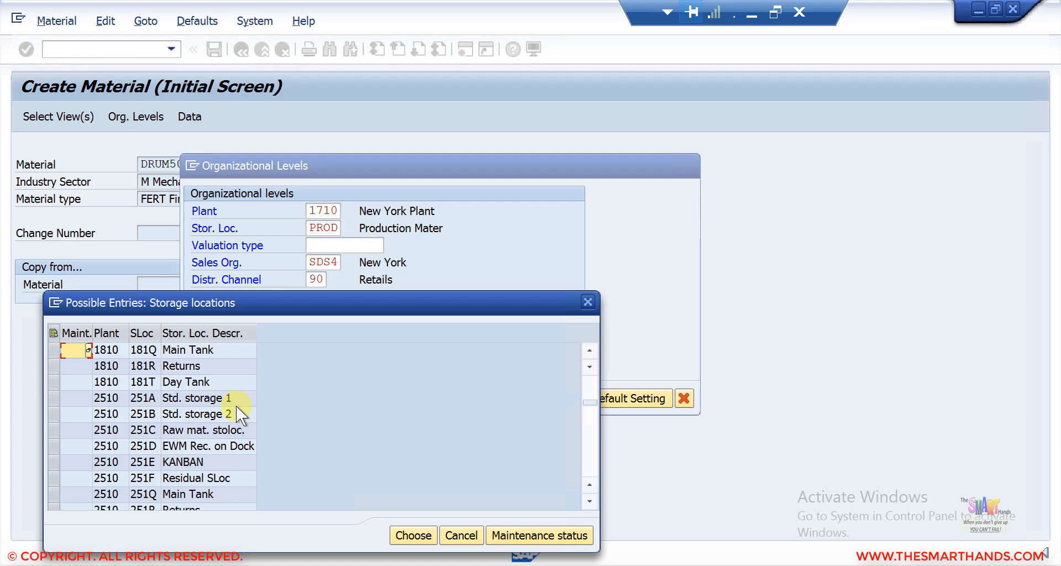
pyautogui.scroll(3, 236, 407)
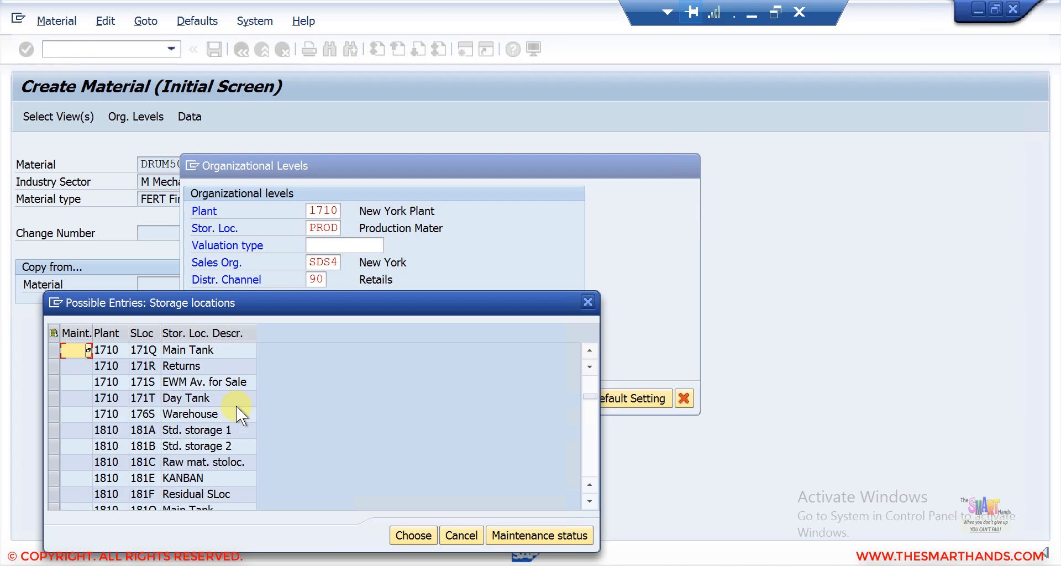
pyautogui.scroll(3, 237, 407)
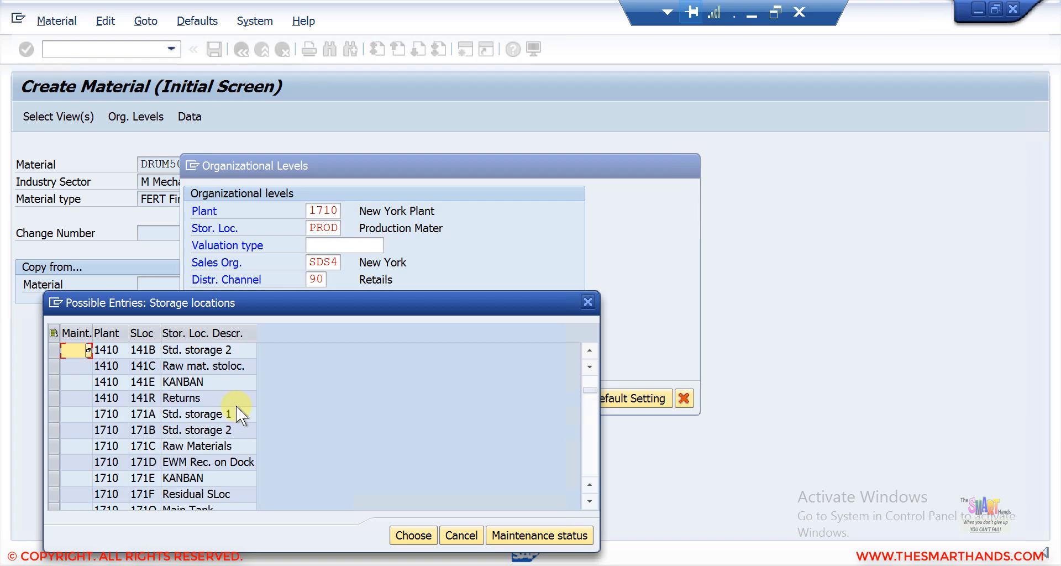
pyautogui.doubleClick(193, 414)
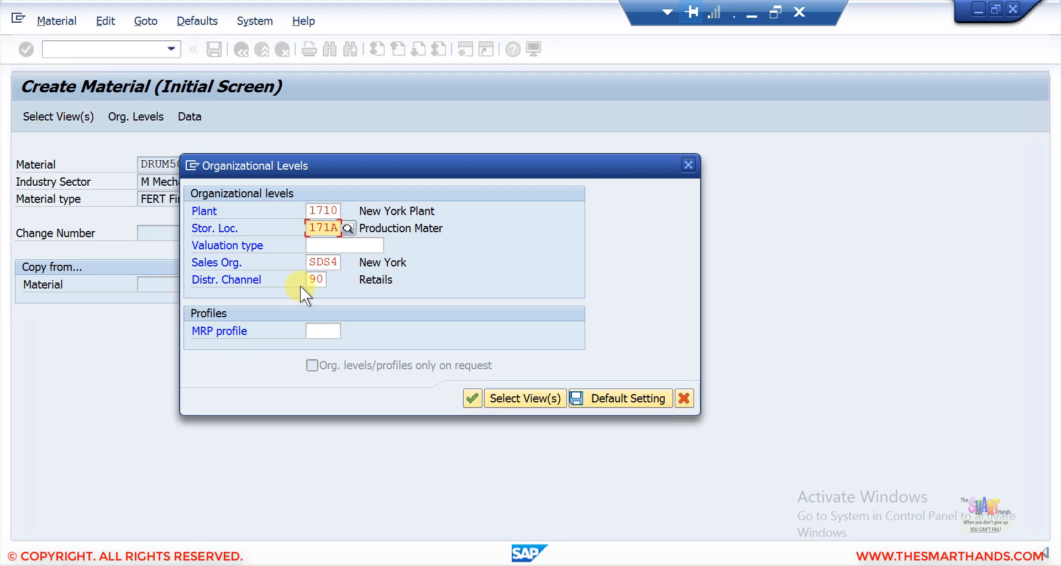
# Step: Set the sales organization 1710 with distribution channel 10 from the value list
pyautogui.click(321, 262)
pyautogui.moveTo(310, 263); pyautogui.dragTo(349, 265)
pyautogui.click(349, 263)
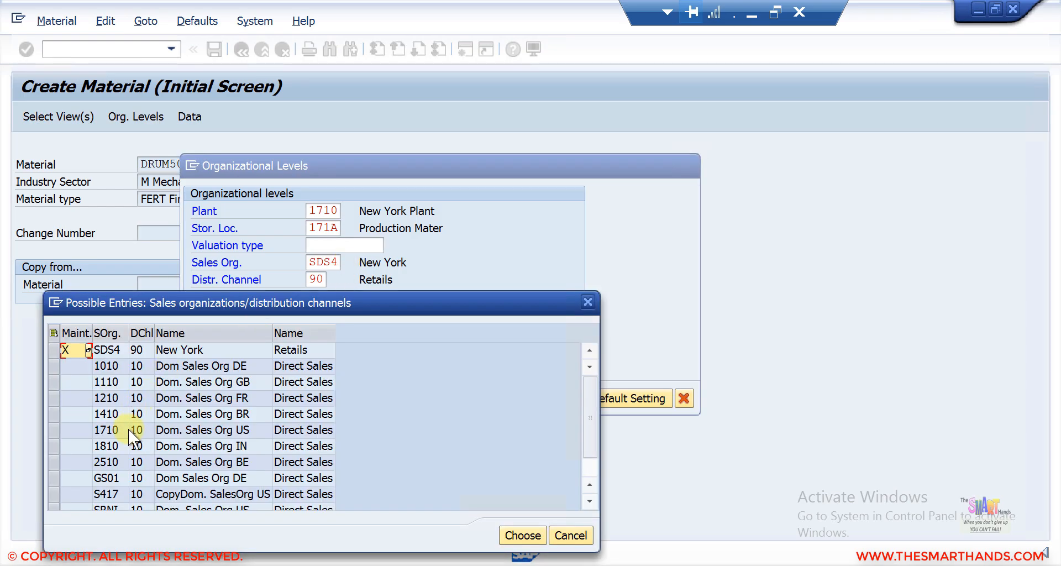
pyautogui.doubleClick(128, 428)
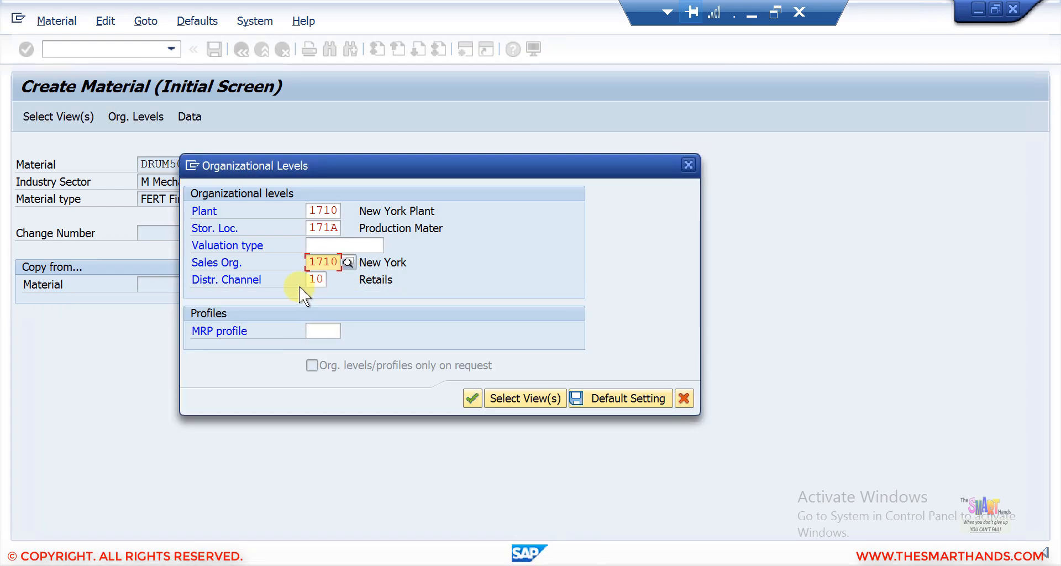
# Step: Clear the plant and storage location fields, then confirm the organizational levels
pyautogui.click(316, 280)
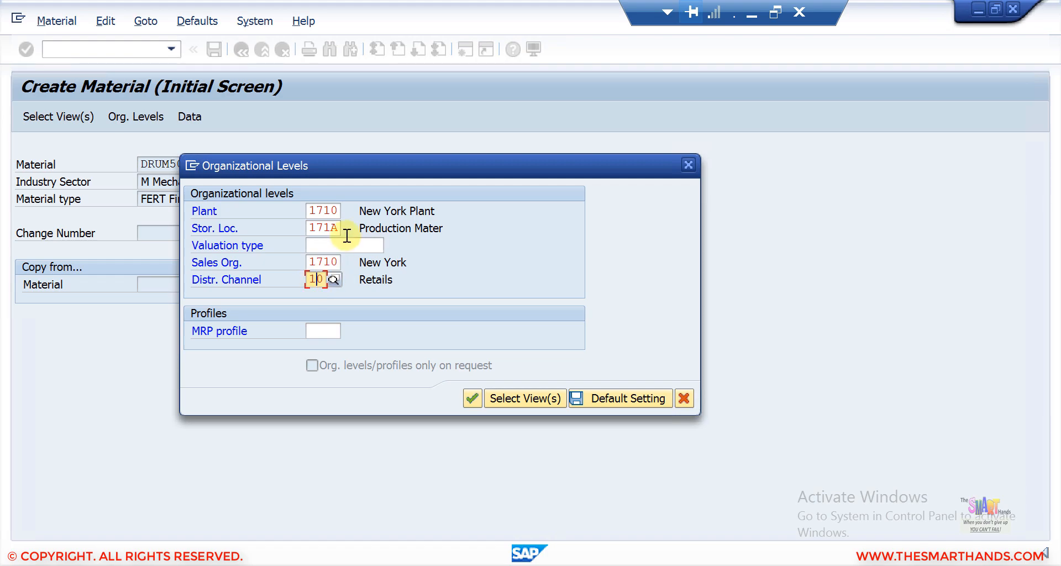
pyautogui.click(310, 211)
pyautogui.hotkey('shift', 'Right')
pyautogui.hotkey('shift', 'Right')
pyautogui.hotkey('shift', 'Right')
pyautogui.hotkey('shift', 'Right')
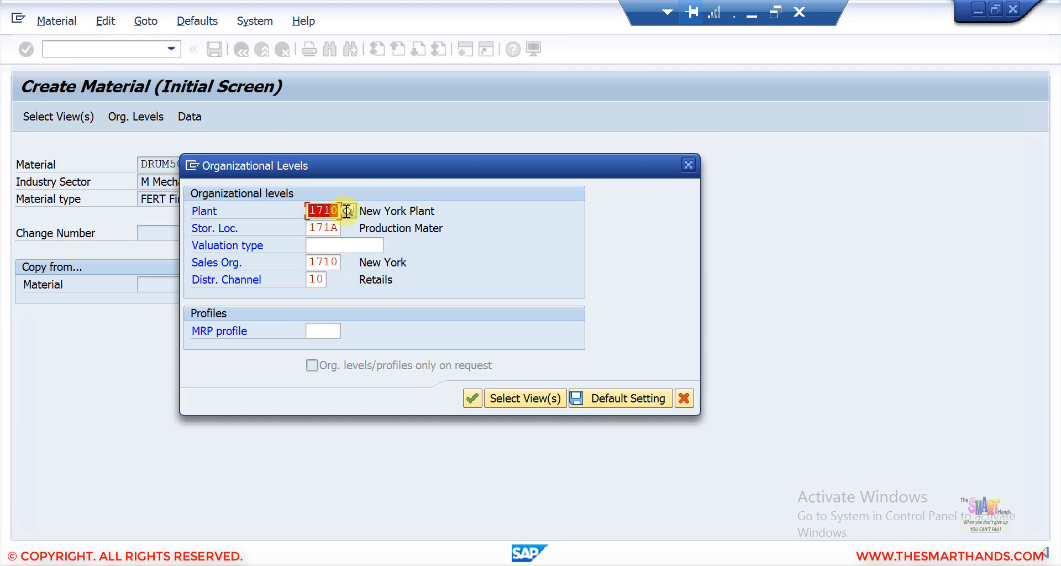
pyautogui.press('BackSpace')
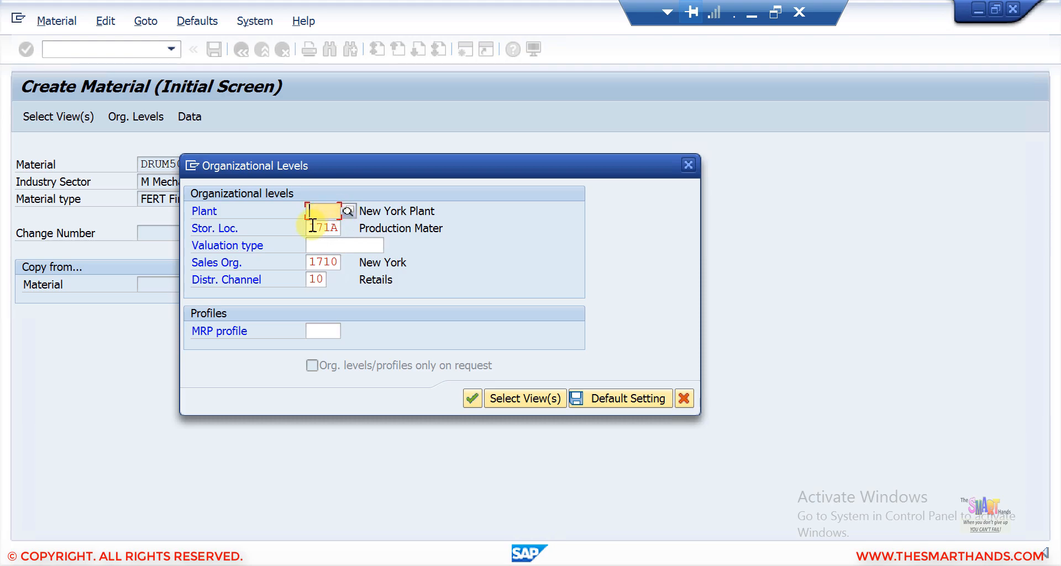
pyautogui.press('Tab')
pyautogui.press('BackSpace')
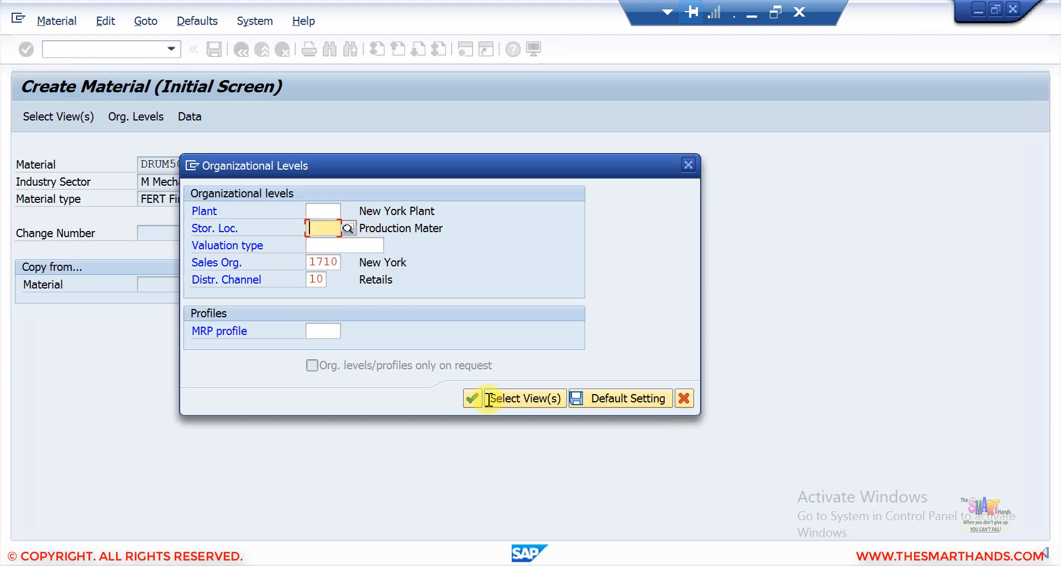
pyautogui.click(472, 397)
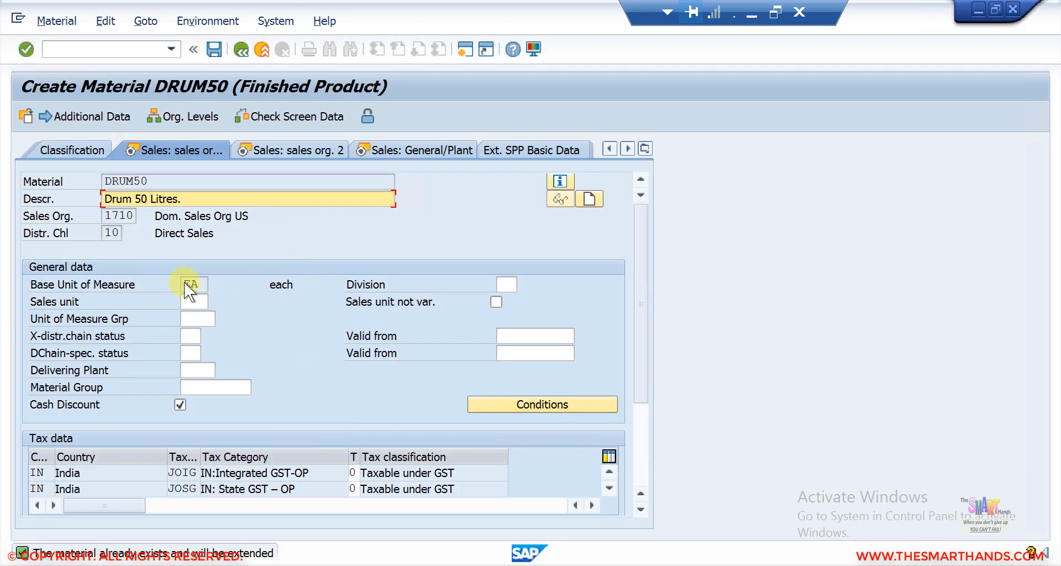
# Step: Step through the sales views with their default data and save the DRUM50 extension
pyautogui.press('Return')
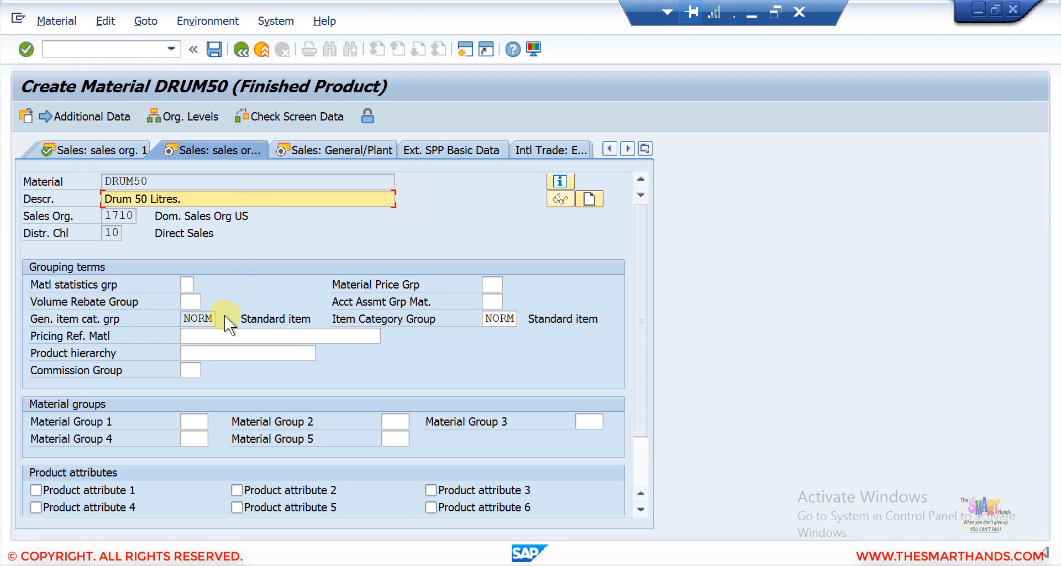
pyautogui.press('Return')
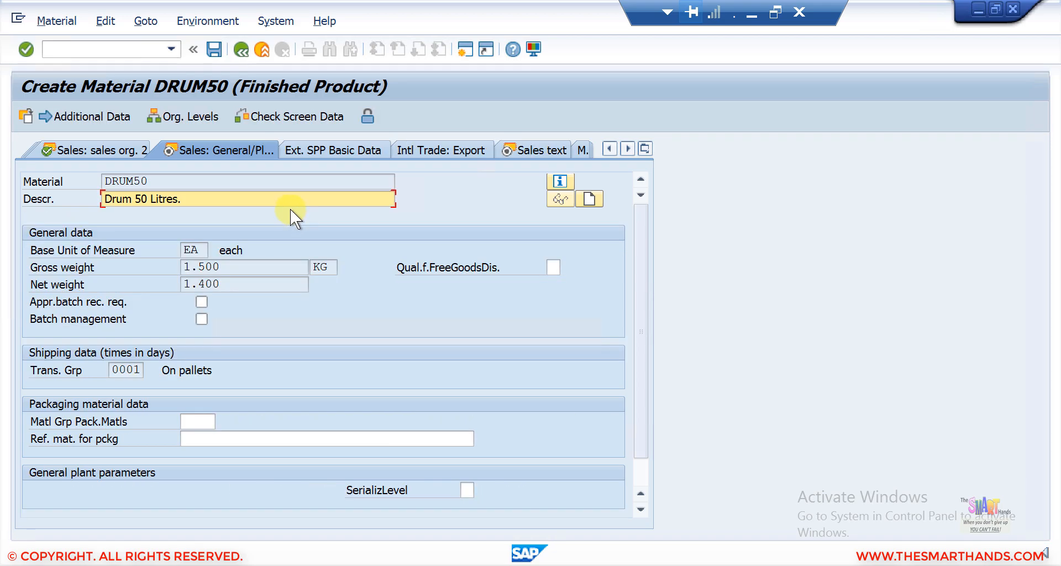
pyautogui.press('Return')
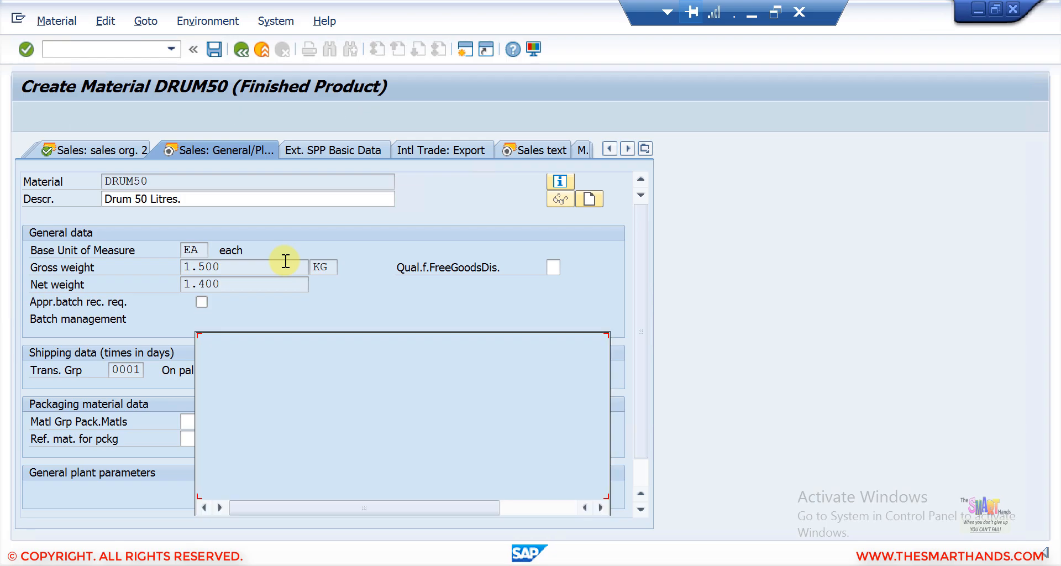
pyautogui.click(214, 49)
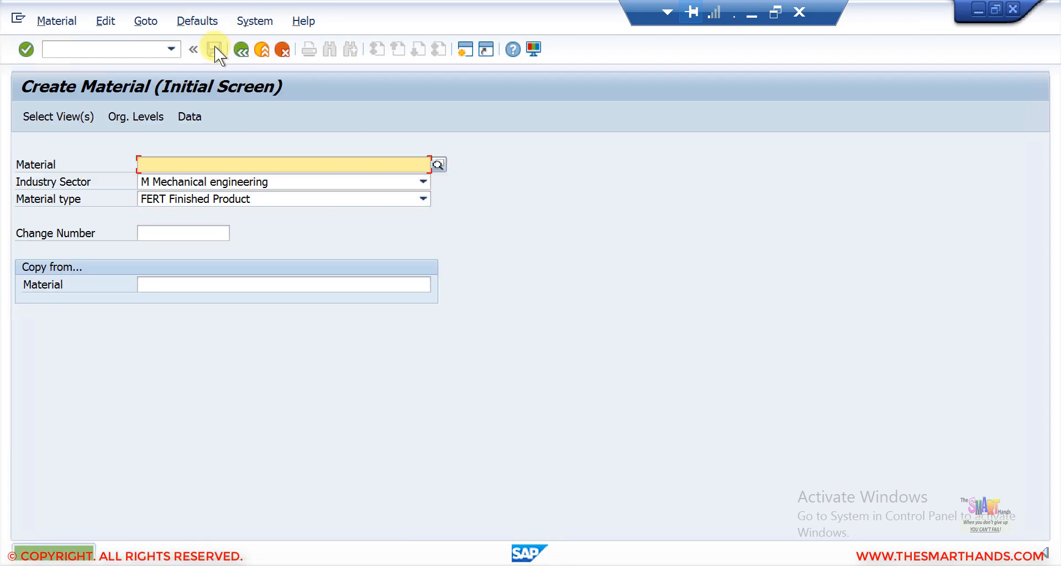
# Step: Switch to transaction MM02 to change a material
pyautogui.click(124, 48)
pyautogui.write('/NMM02')
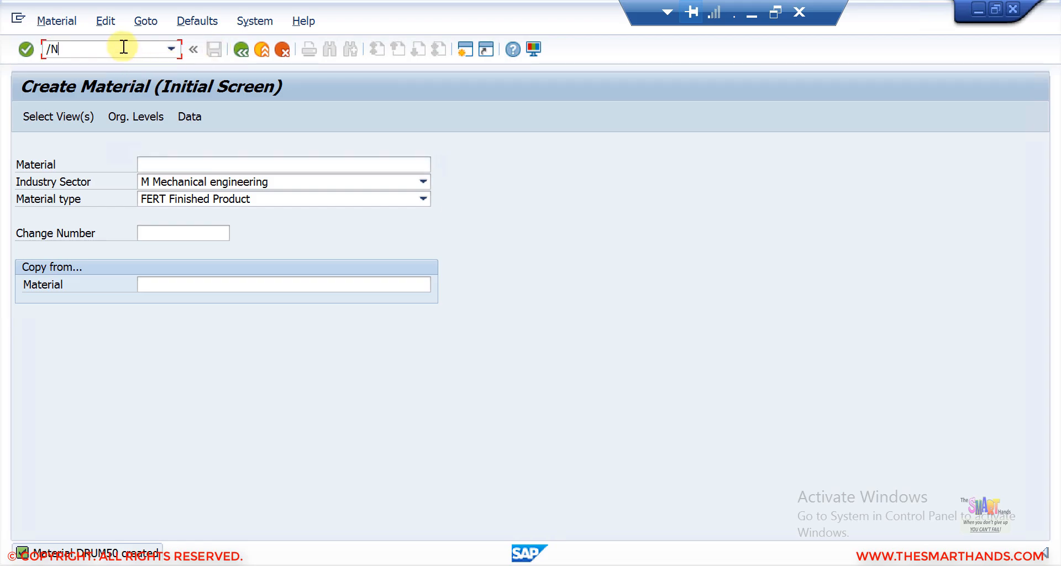
pyautogui.press('Return')
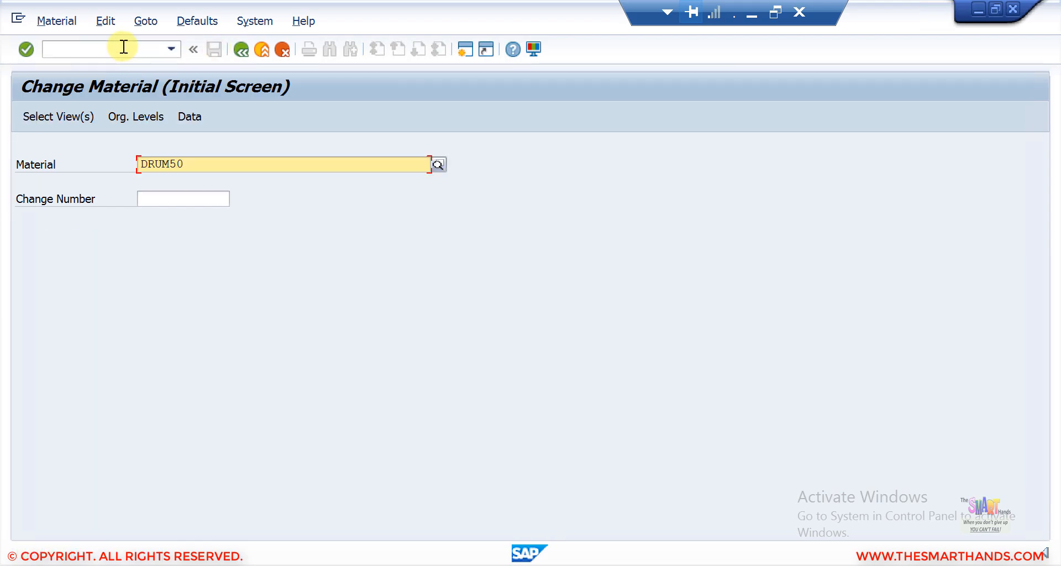
# Step: Open DRUM50 in Change Material and review the plant and sales organization value lists, then cancel the organizational levels
pyautogui.press('Return')
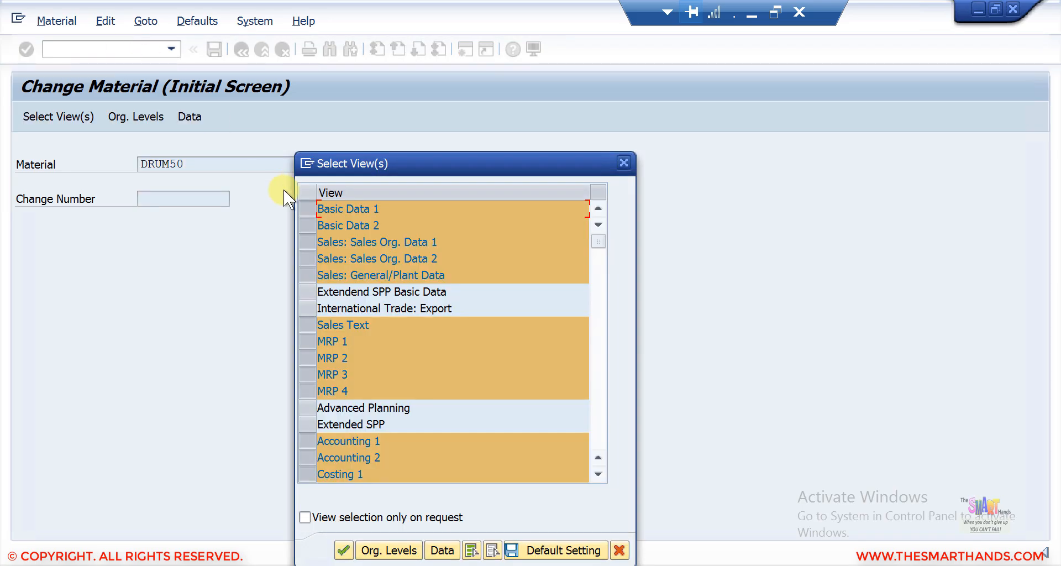
pyautogui.press('Return')
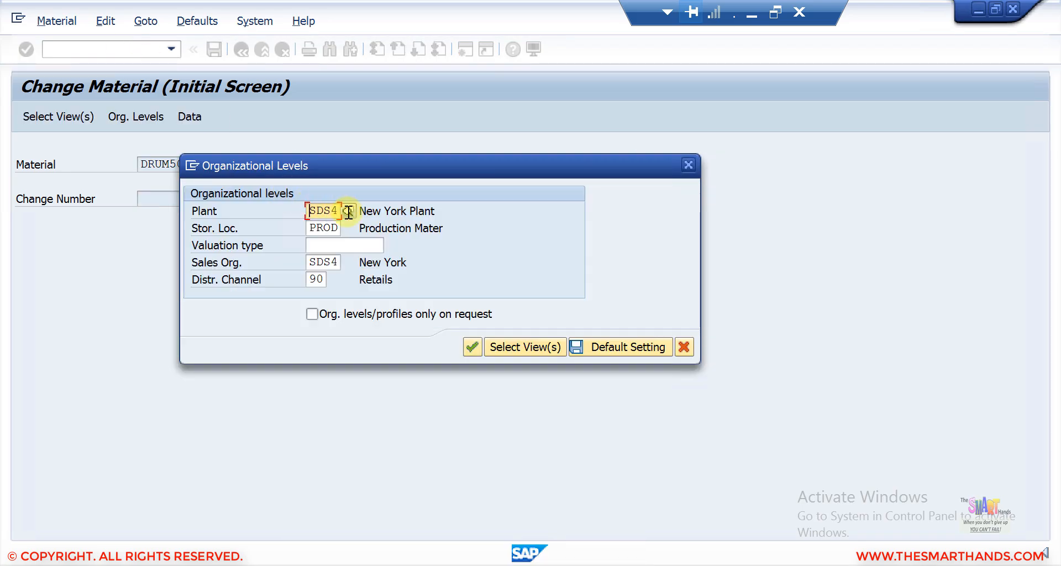
pyautogui.click(347, 211)
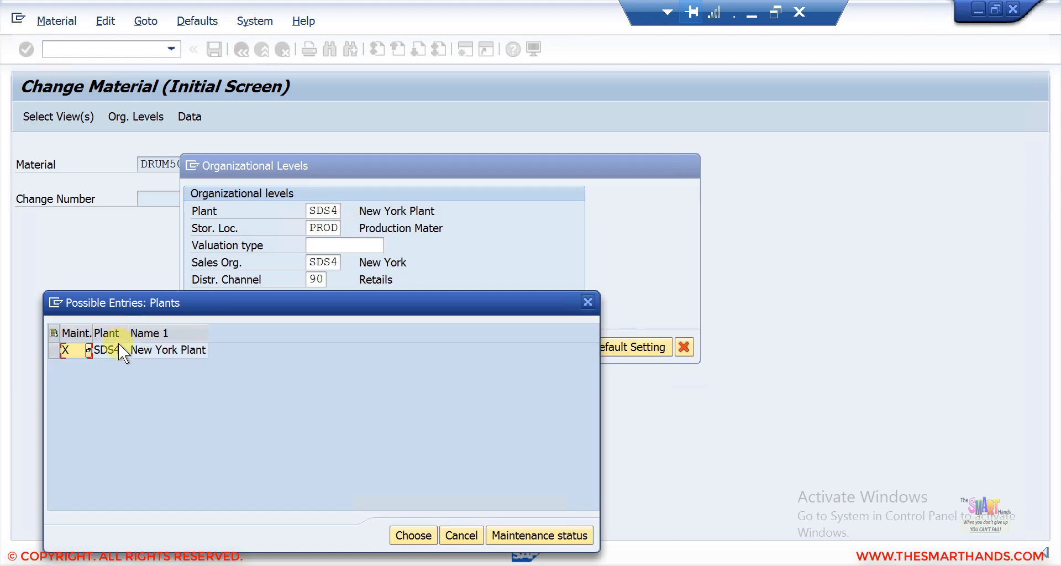
pyautogui.click(587, 302)
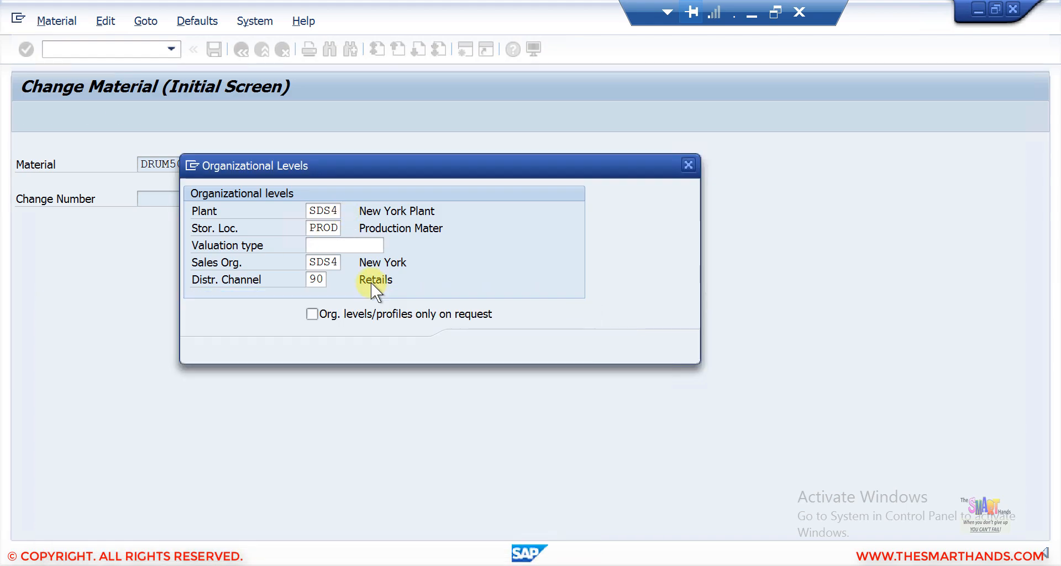
pyautogui.click(334, 263)
pyautogui.click(347, 267)
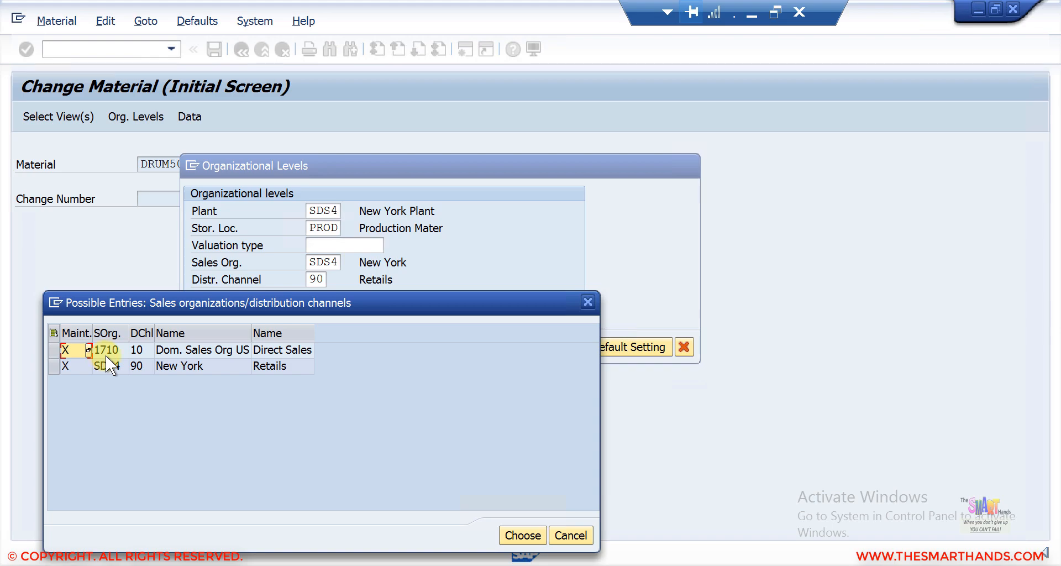
pyautogui.click(588, 304)
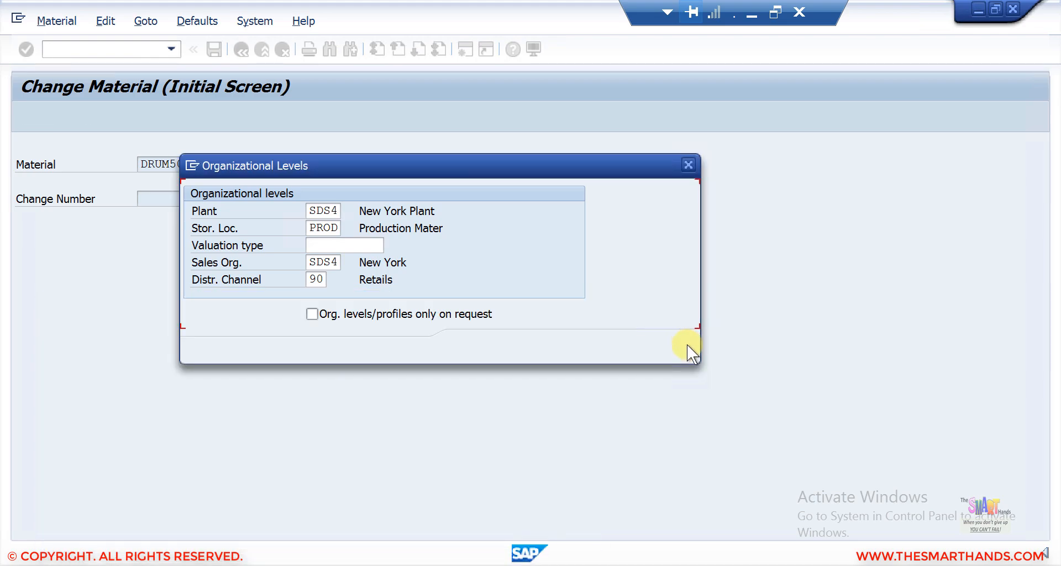
pyautogui.press('F12')
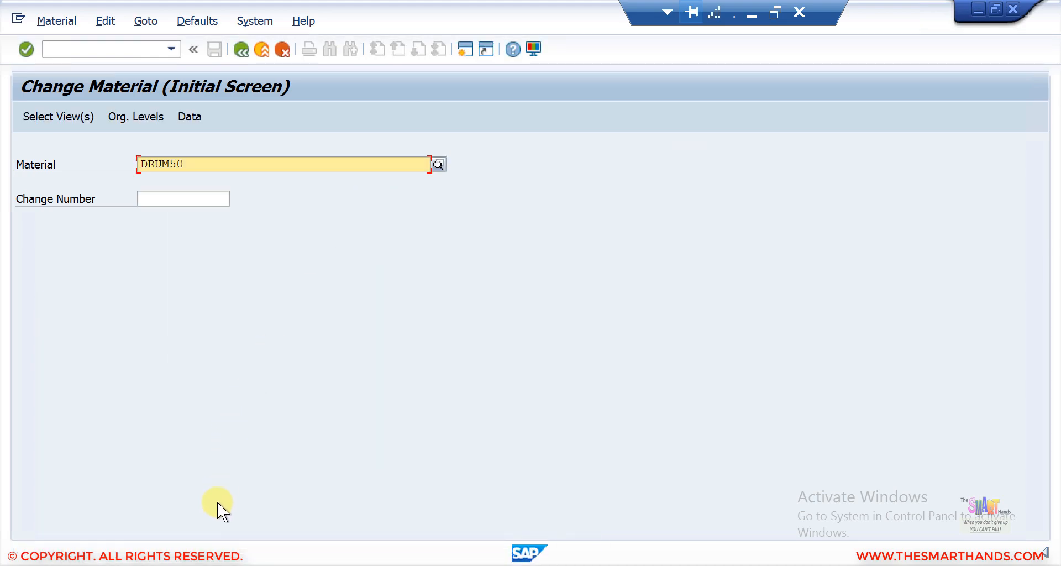
# Step: Switch to the SAP Fiori launchpad in the browser and open the Product Master group
pyautogui.click(207, 565)
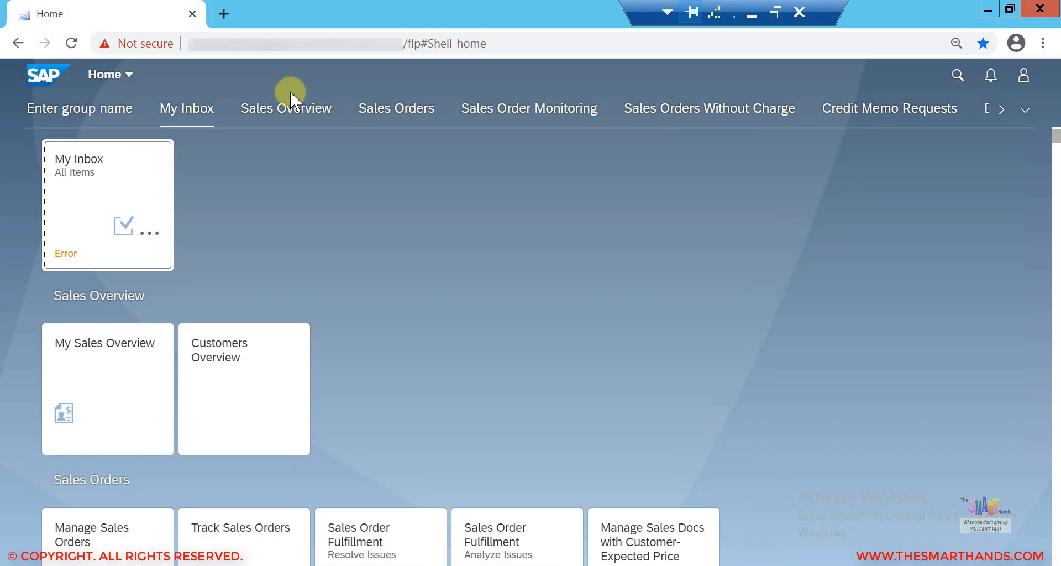
pyautogui.click(1025, 113)
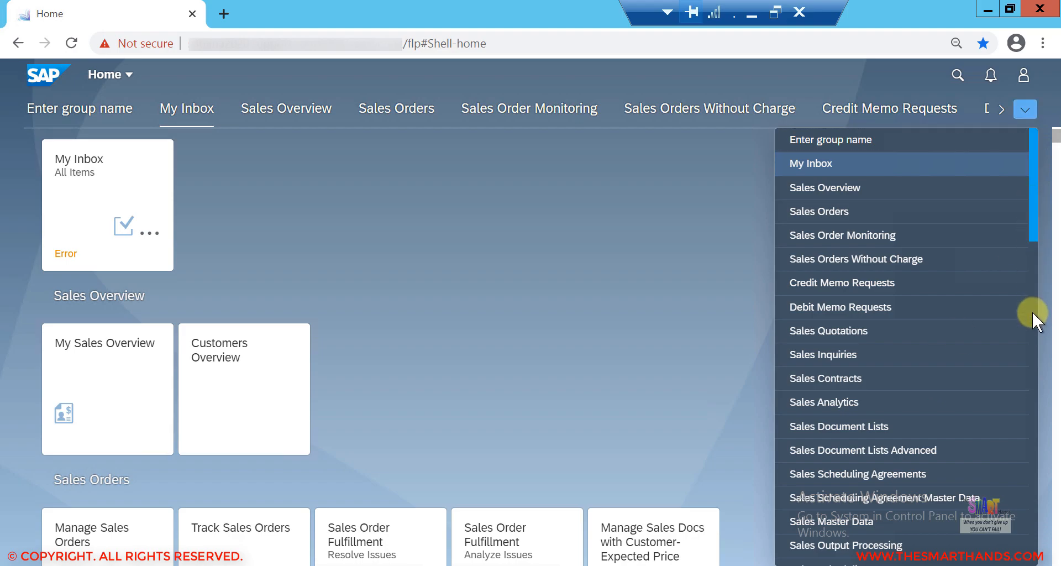
pyautogui.scroll(-4, 1034, 386)
pyautogui.scroll(-8, 1033, 387)
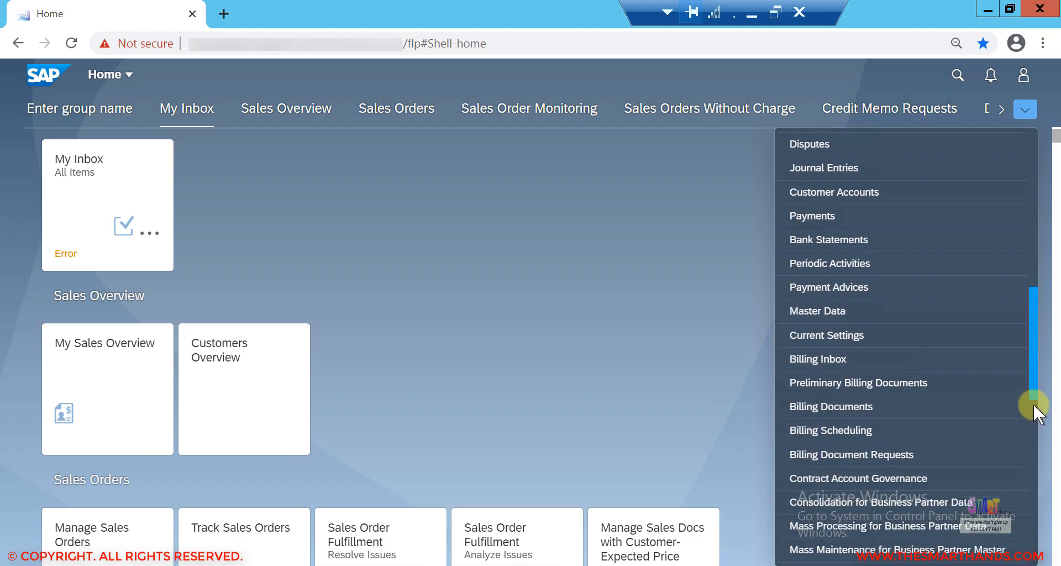
pyautogui.scroll(-5, 1034, 420)
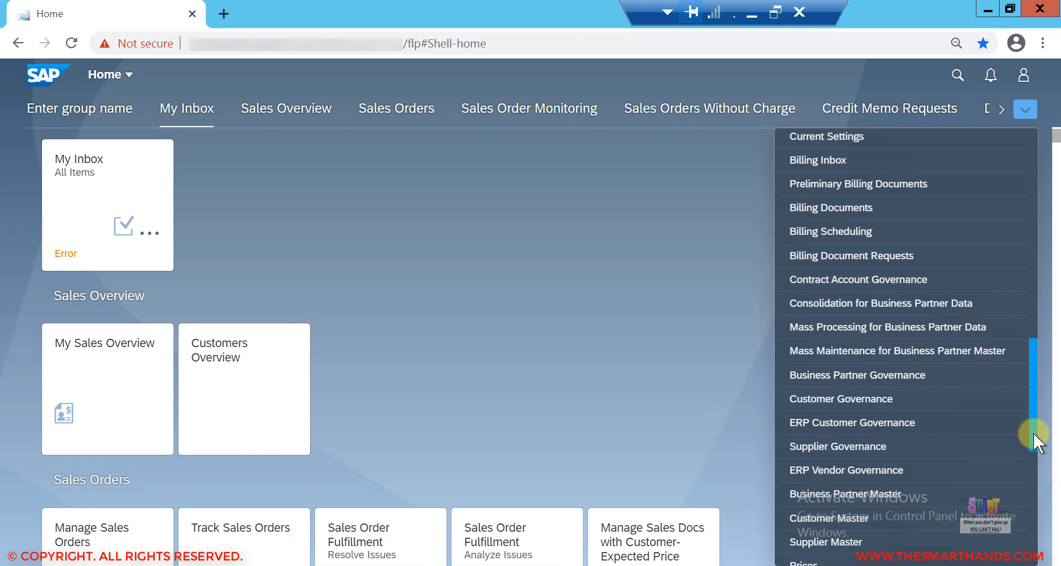
pyautogui.scroll(-4, 1034, 449)
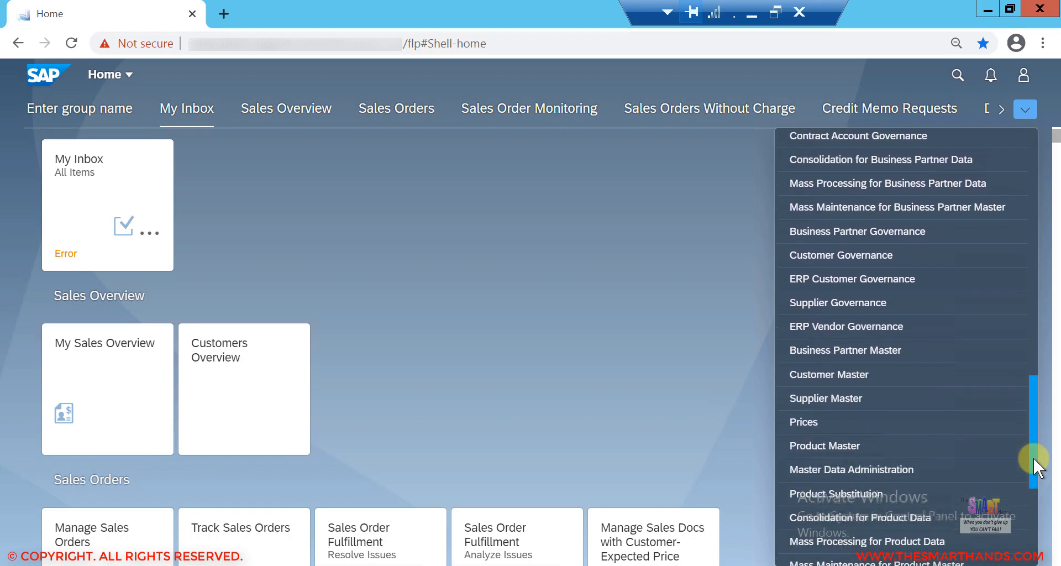
pyautogui.scroll(-1, 1033, 458)
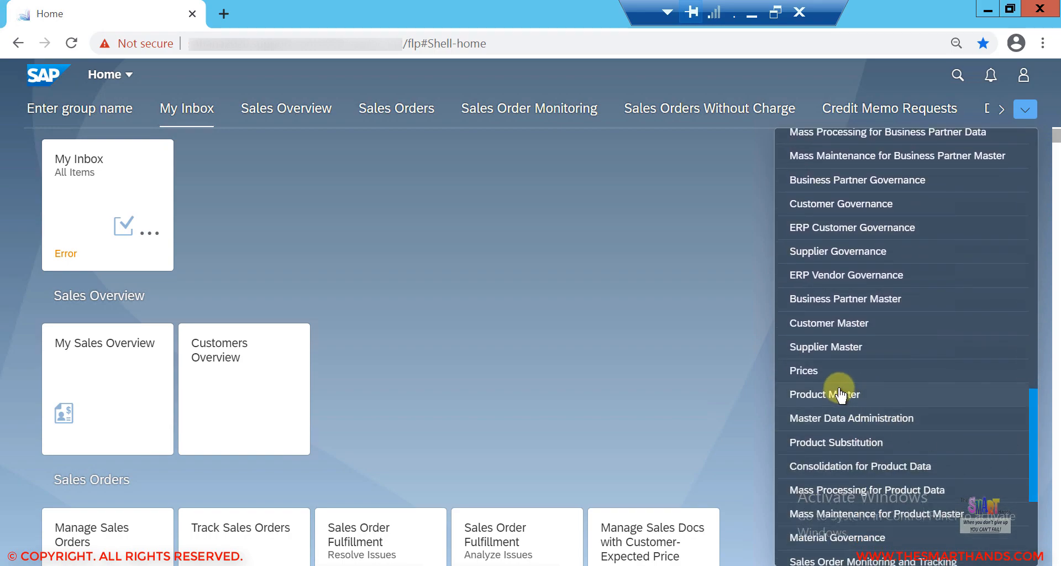
pyautogui.click(875, 396)
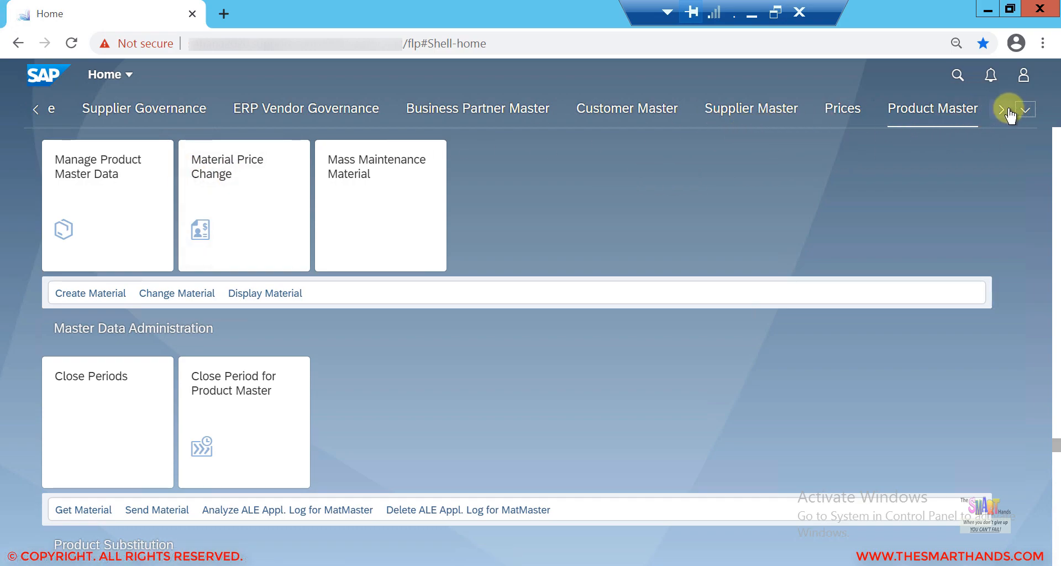
# Step: Search the launchpad for PRODUCT and open the Manage Product Master Data app
pyautogui.click(959, 77)
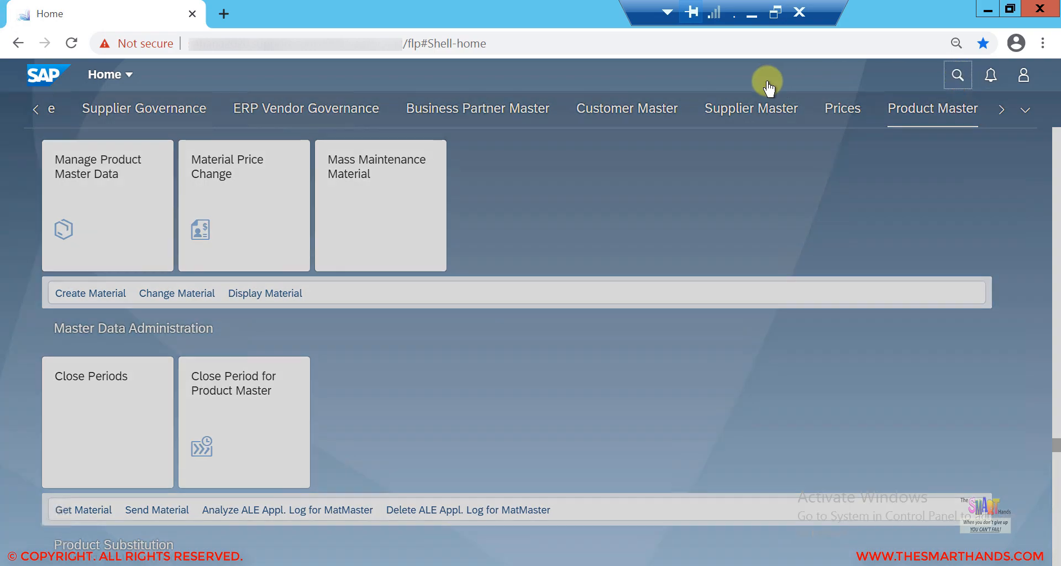
pyautogui.write('PRODUCT')
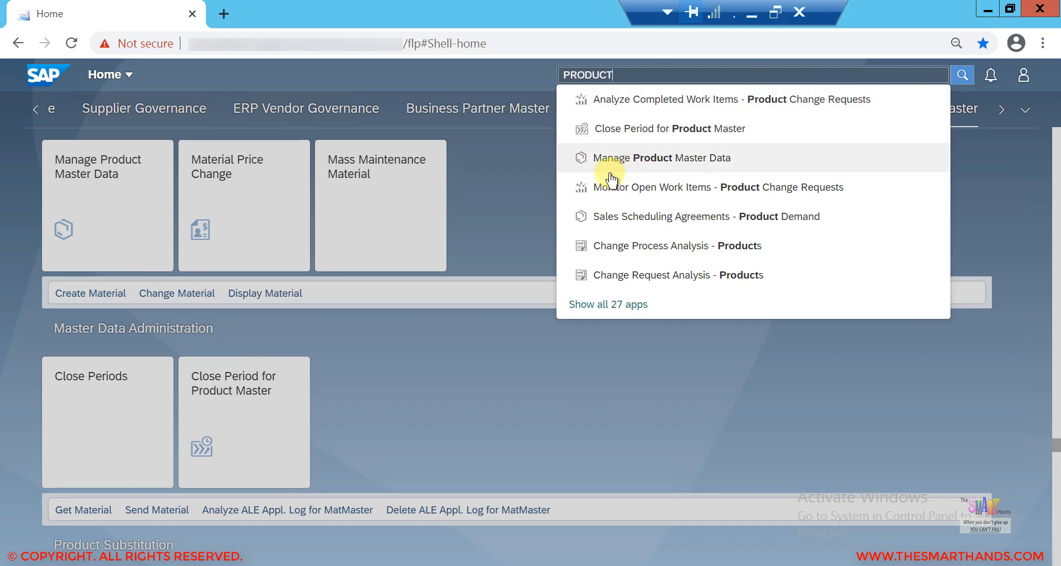
pyautogui.click(2, 277)
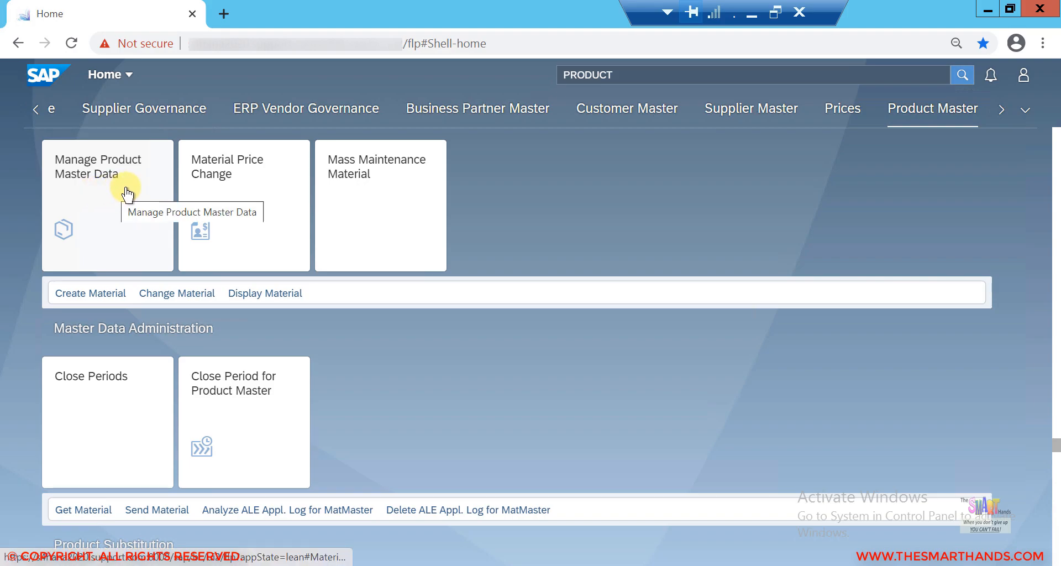
pyautogui.click(127, 193)
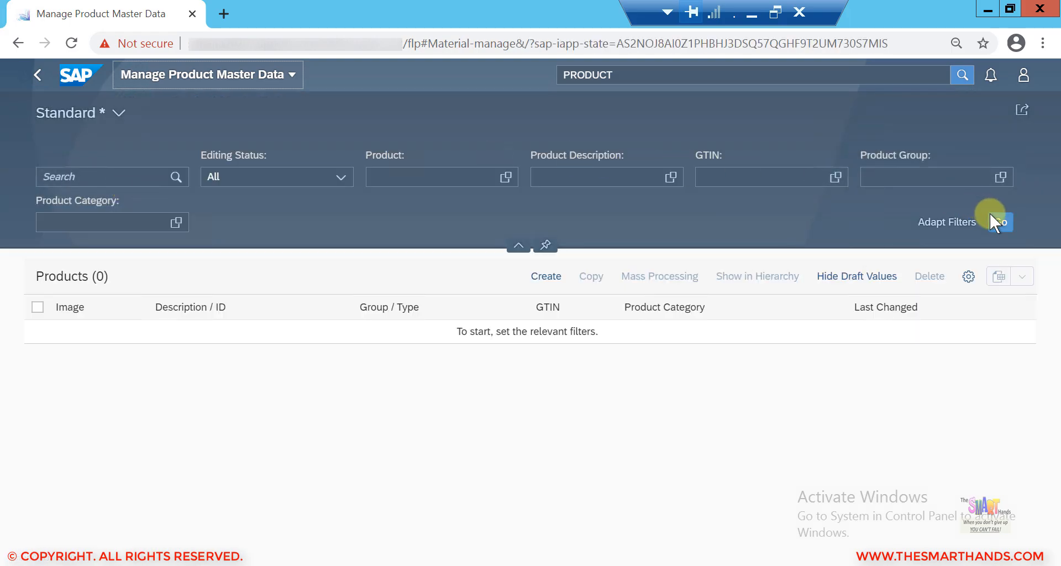
# Step: List the products and filter the list for product DRUM50
pyautogui.click(999, 224)
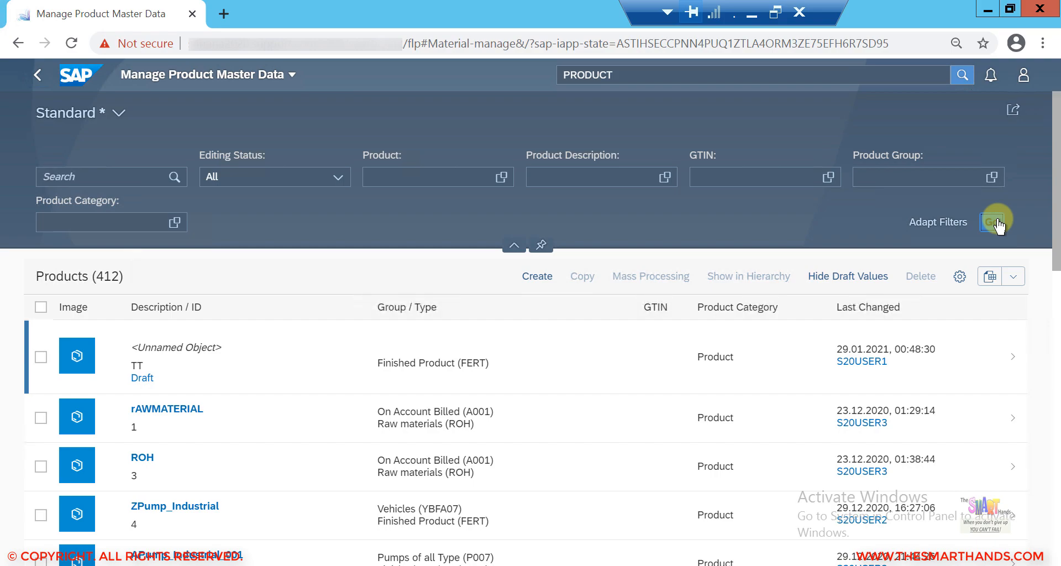
pyautogui.click(406, 177)
pyautogui.write('drum1')
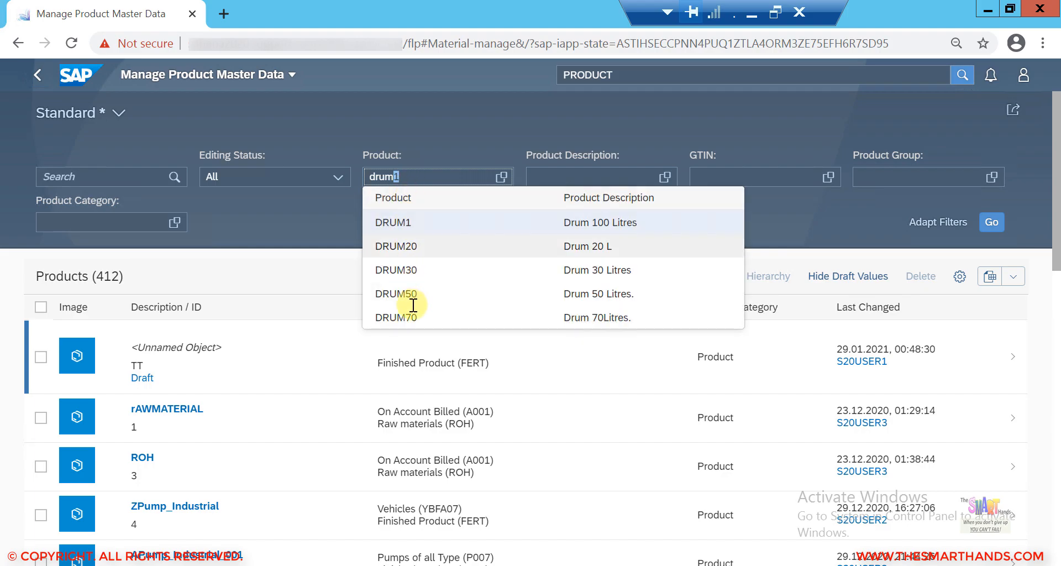
pyautogui.click(418, 301)
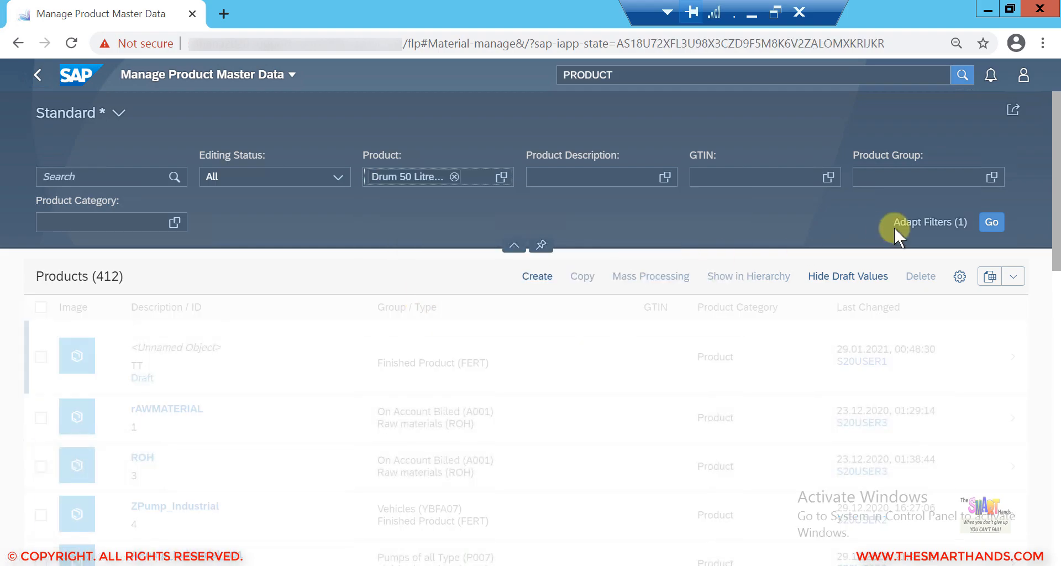
pyautogui.click(990, 229)
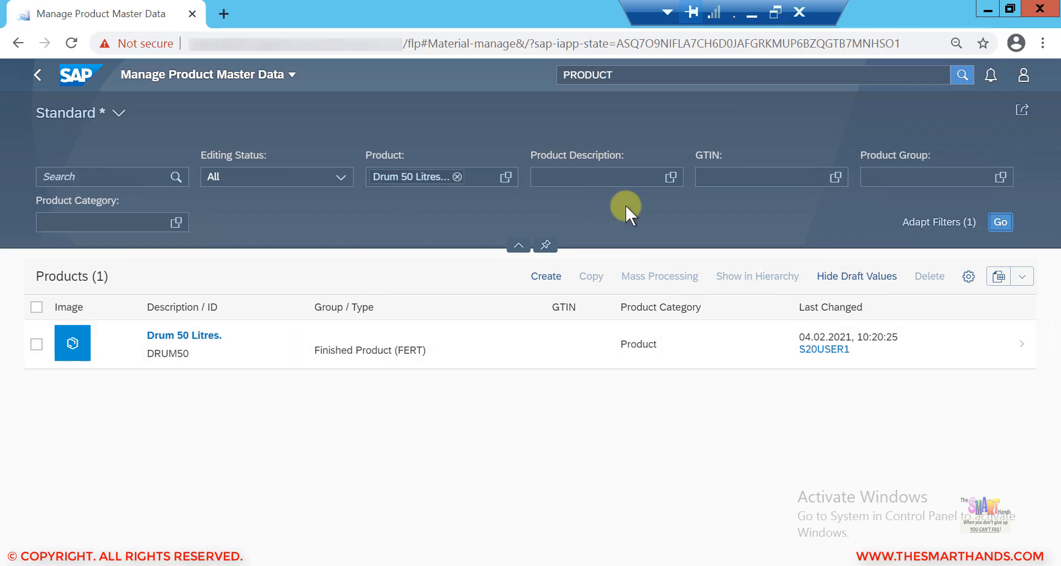
# Step: Start creating a new product and enter product number DRUM80
pyautogui.click(553, 279)
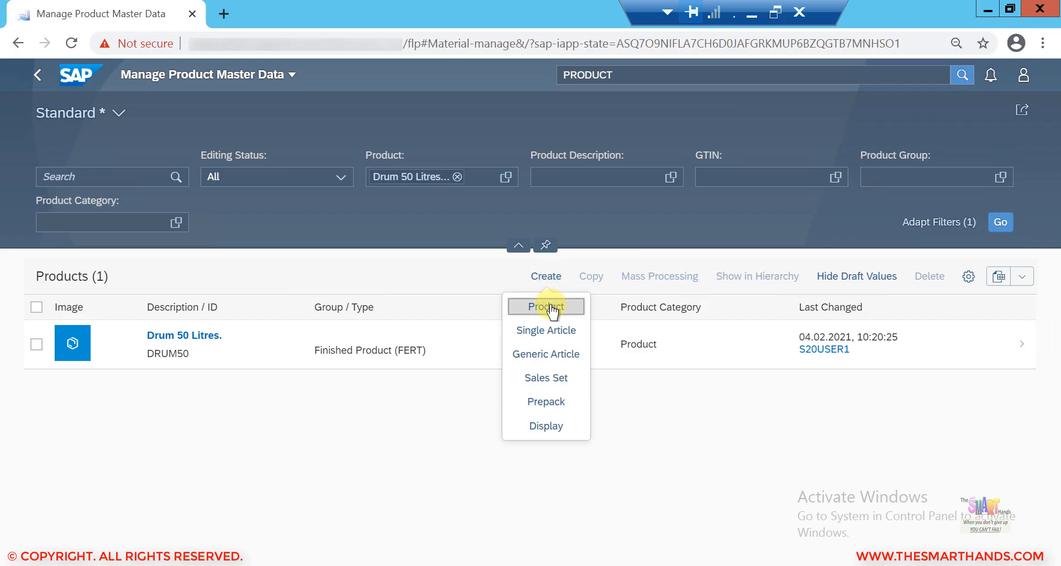
pyautogui.click(552, 311)
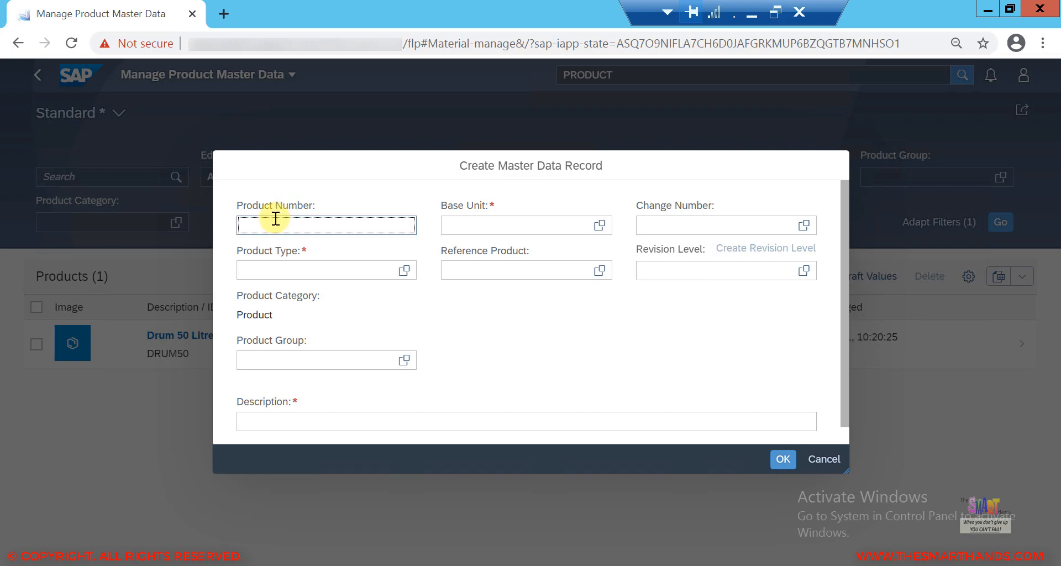
pyautogui.write('DRUM')
pyautogui.write('50')
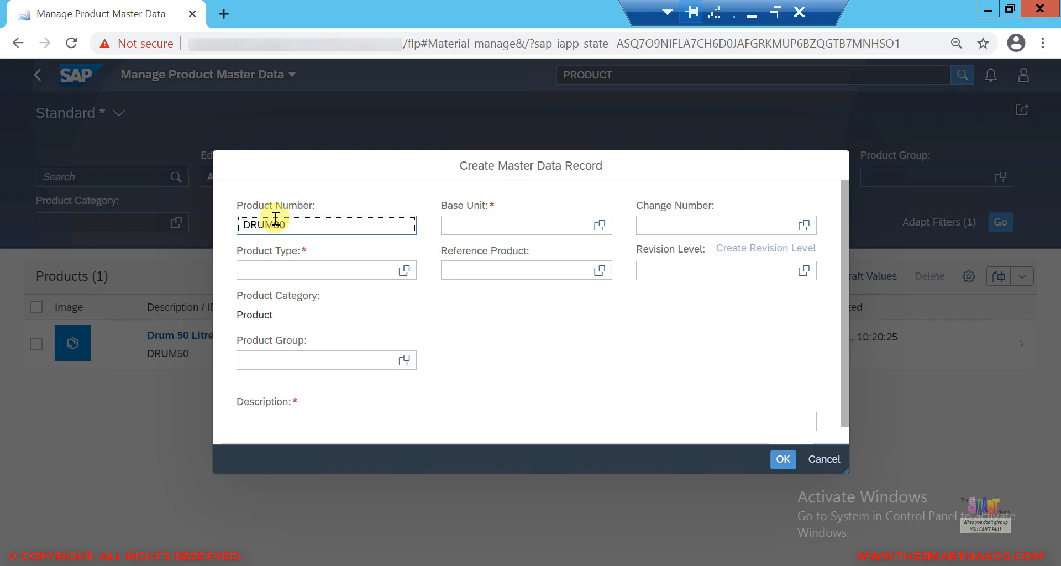
# Step: Set the base unit to EA and the product type to FERT
pyautogui.click(472, 230)
pyautogui.click(481, 224)
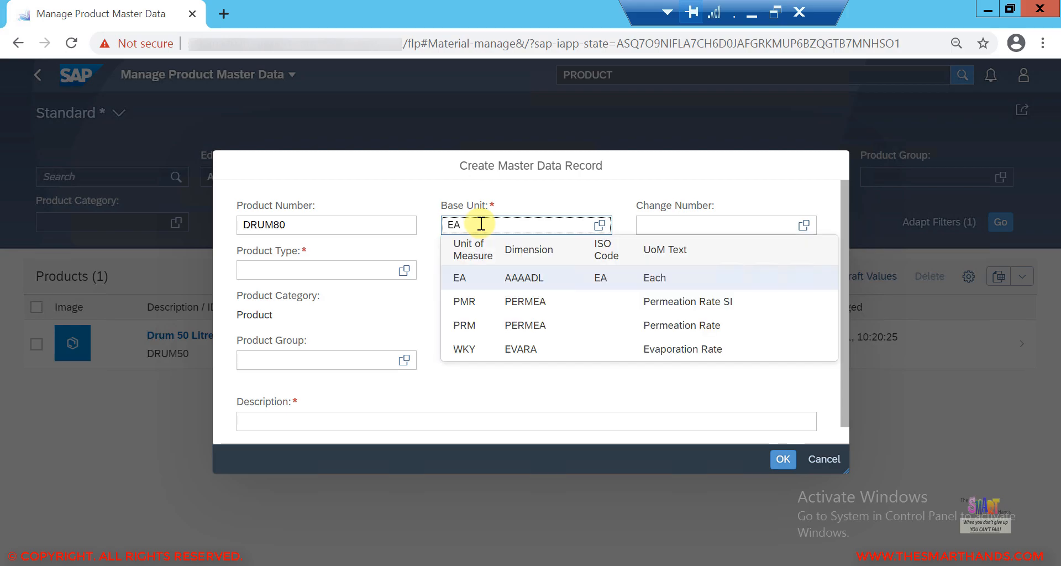
pyautogui.click(401, 270)
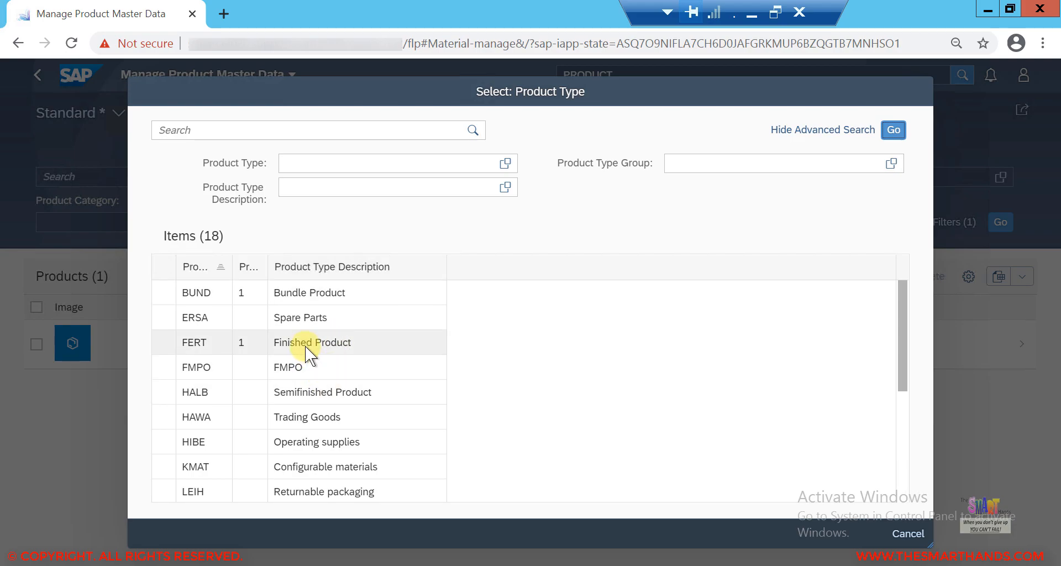
pyautogui.doubleClick(306, 344)
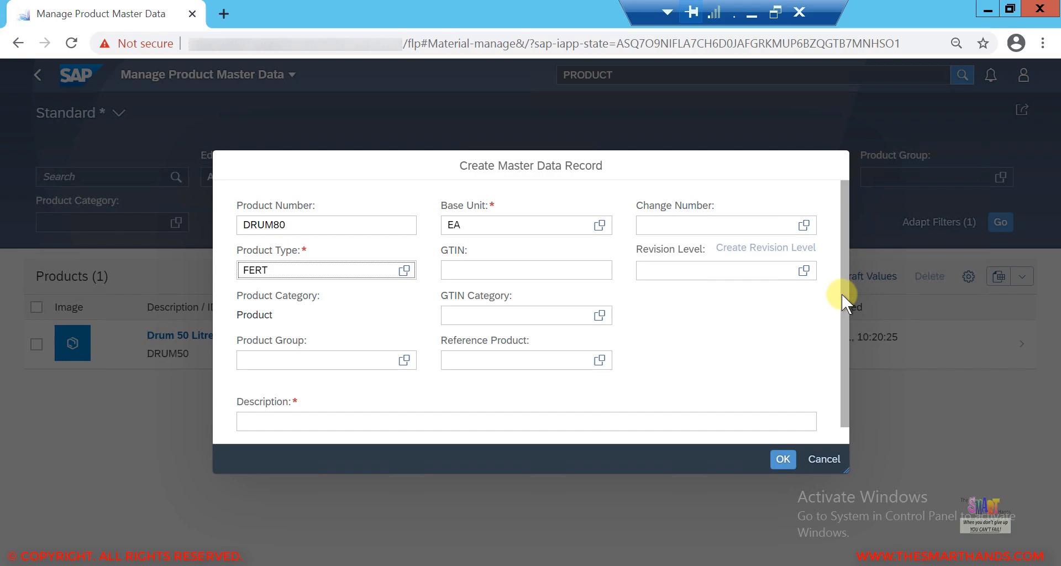
# Step: Enter the description Drum 80 Litres and confirm the new master data record
pyautogui.scroll(-1, 846, 327)
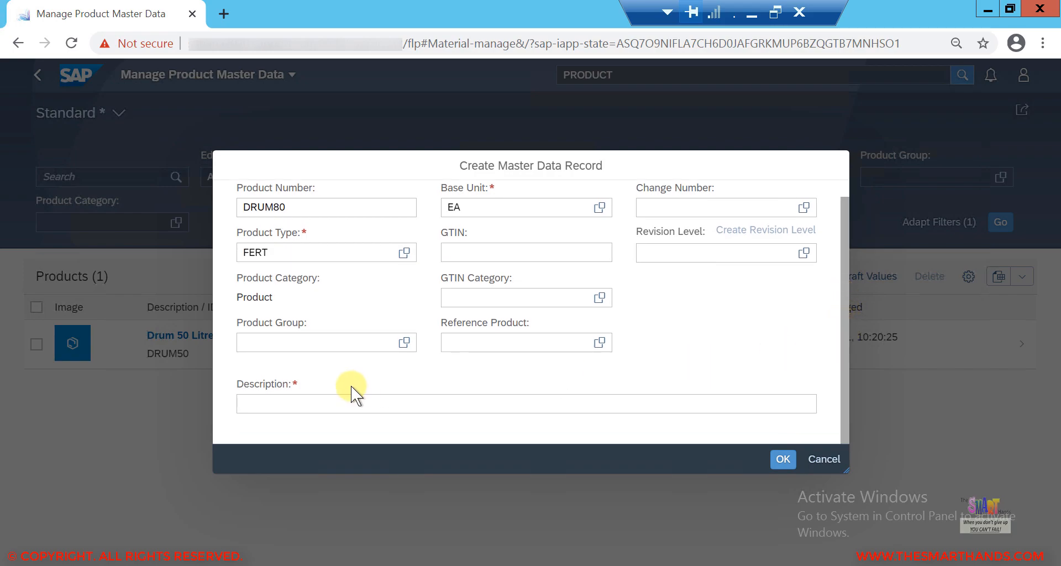
pyautogui.click(266, 399)
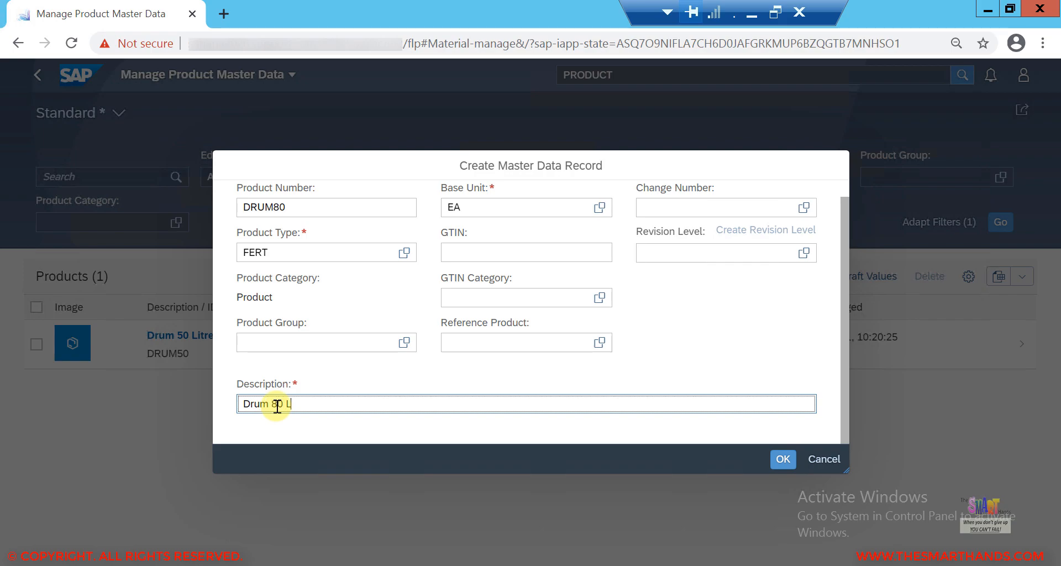
pyautogui.write('s')
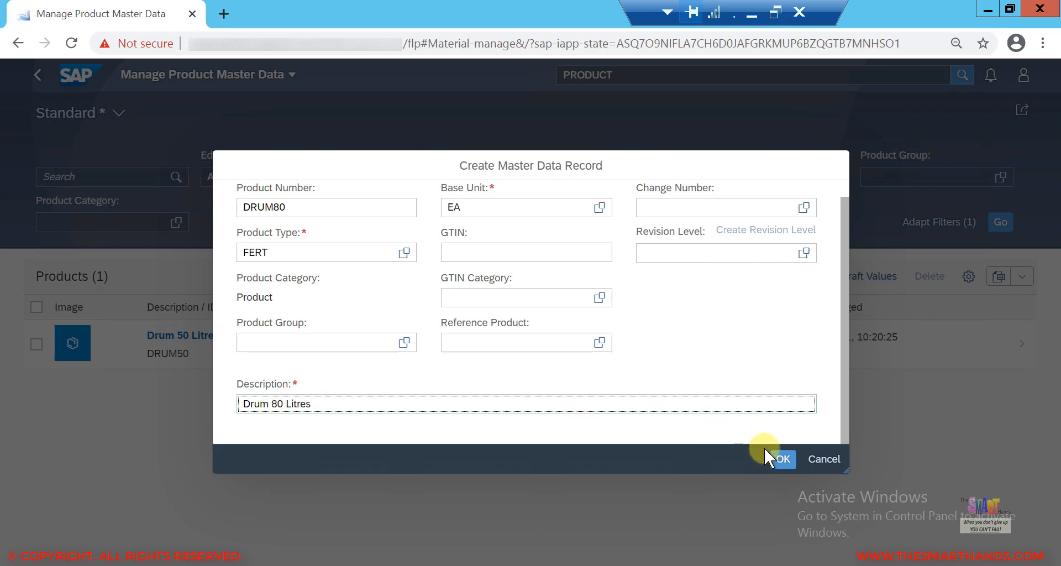
pyautogui.click(780, 459)
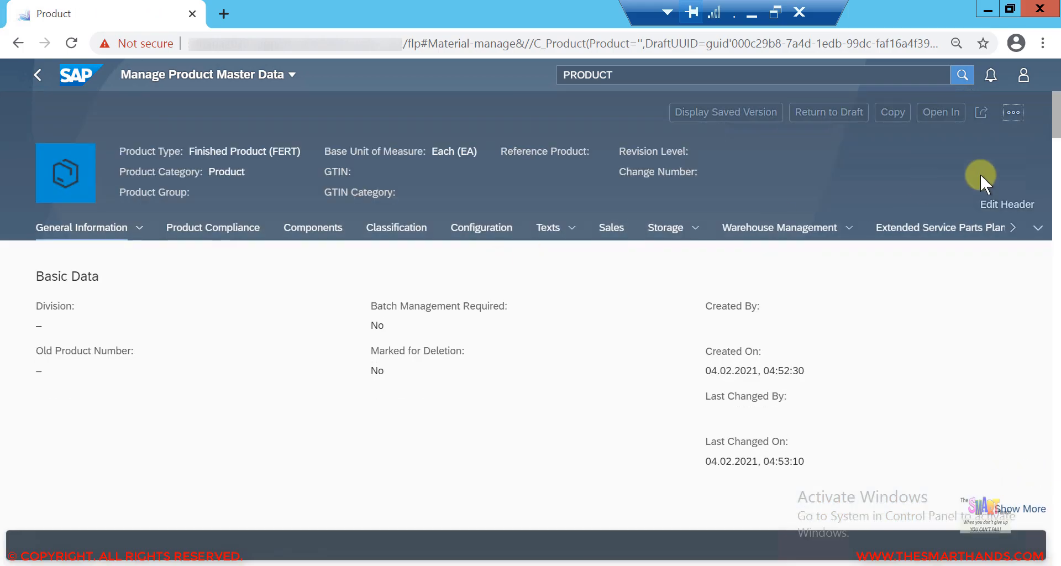
# Step: Start creating a new distribution chain for product DRUM80
pyautogui.moveTo(1057, 124); pyautogui.dragTo(1057, 222)
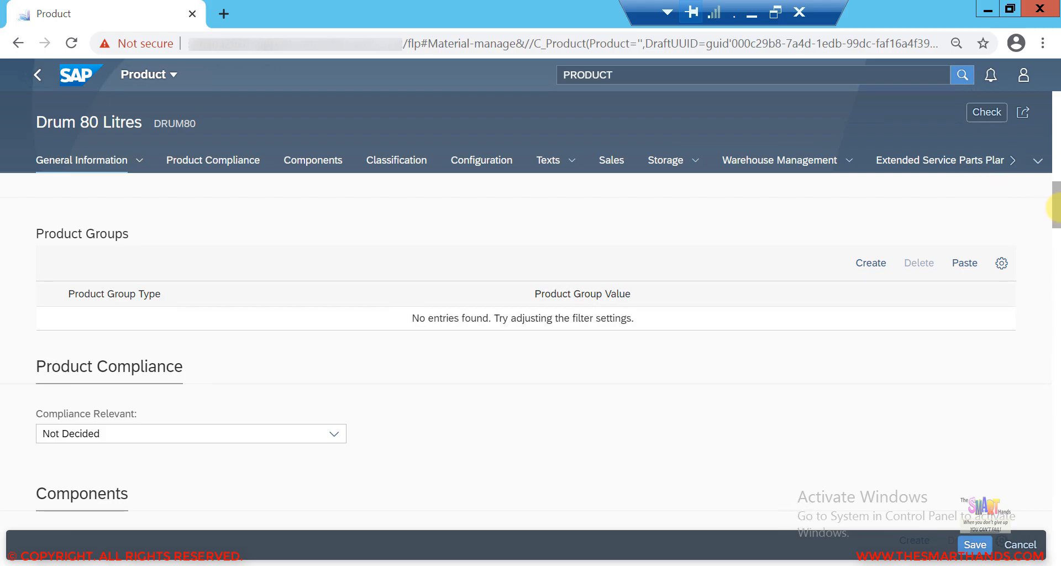
pyautogui.moveTo(1055, 210); pyautogui.dragTo(1057, 330)
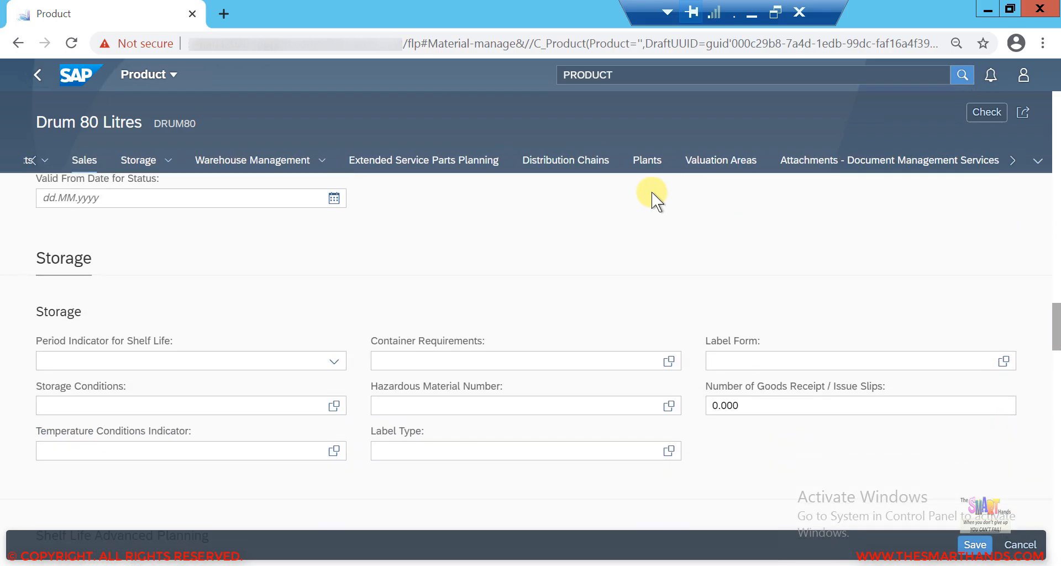
pyautogui.click(574, 171)
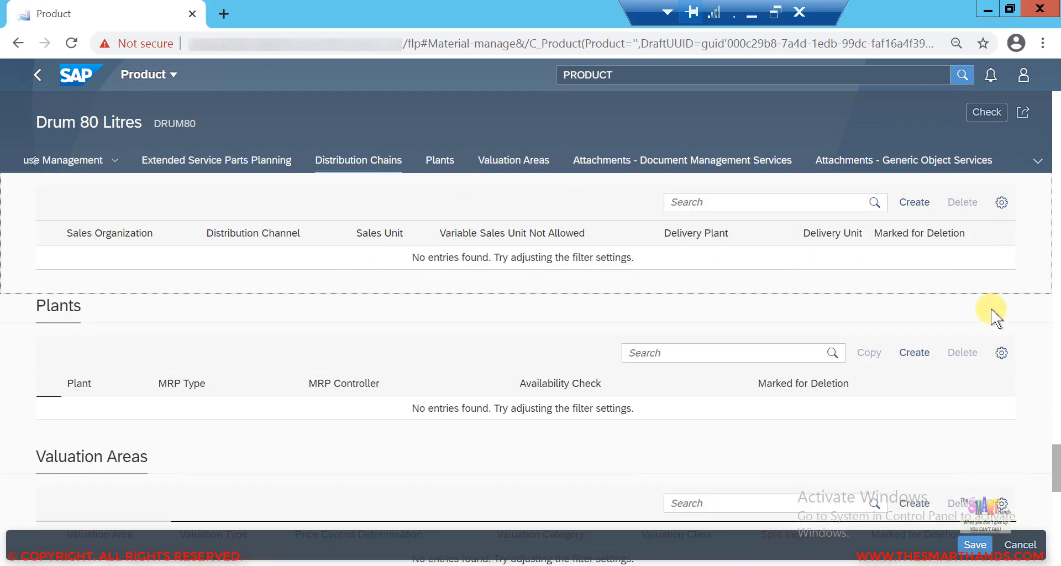
pyautogui.scroll(1, 1057, 458)
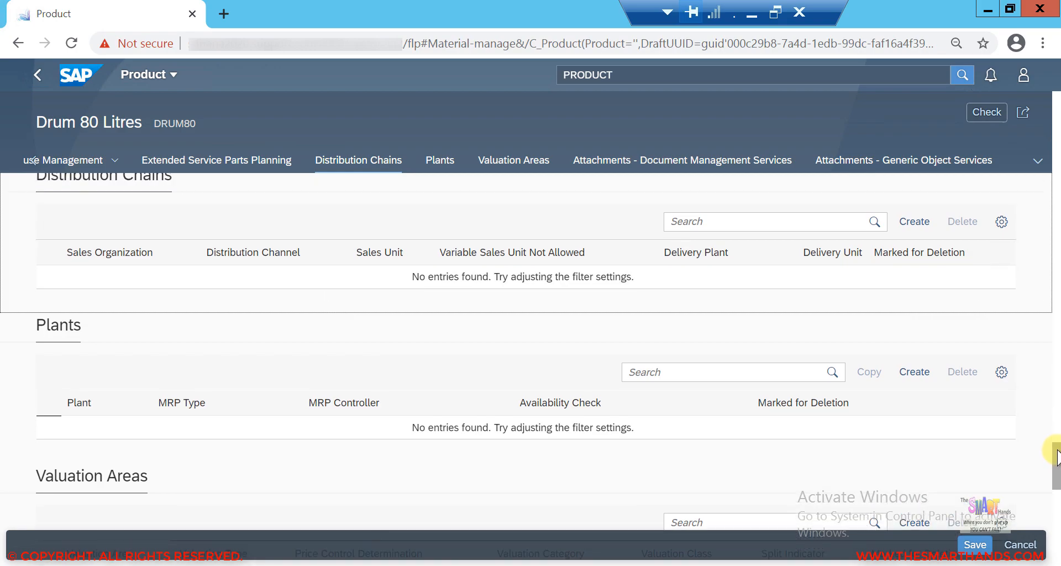
pyautogui.scroll(1, 295, 336)
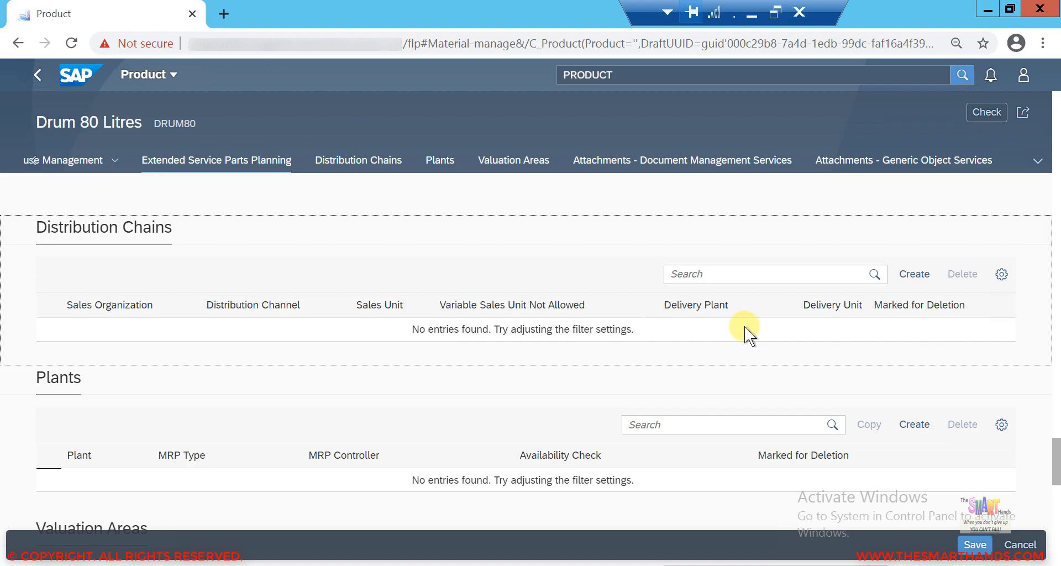
pyautogui.click(914, 275)
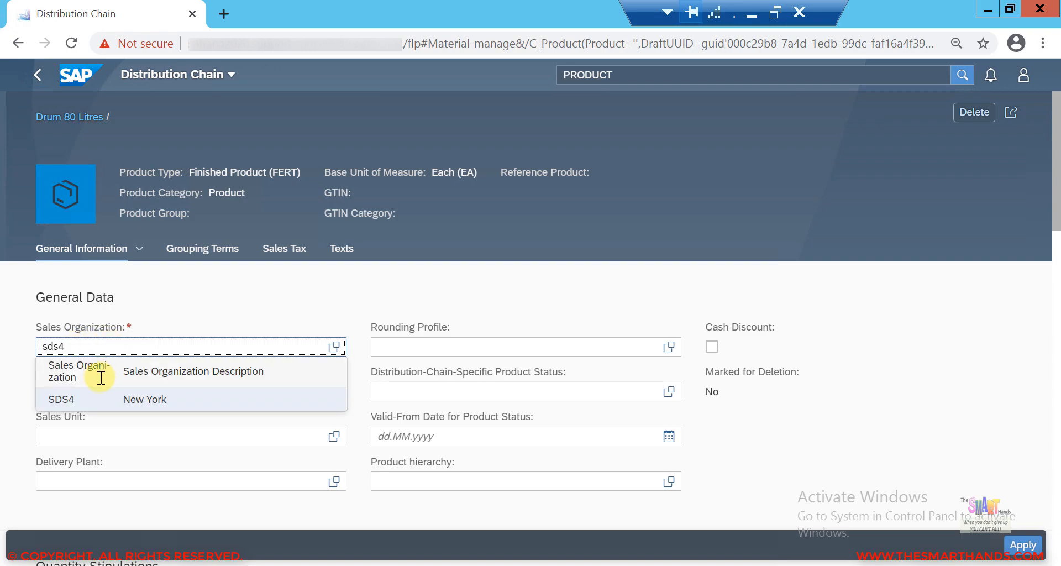
# Step: Set the distribution chain's sales organization to SDS4 and its distribution channel to 90 (Retails)
pyautogui.click(99, 399)
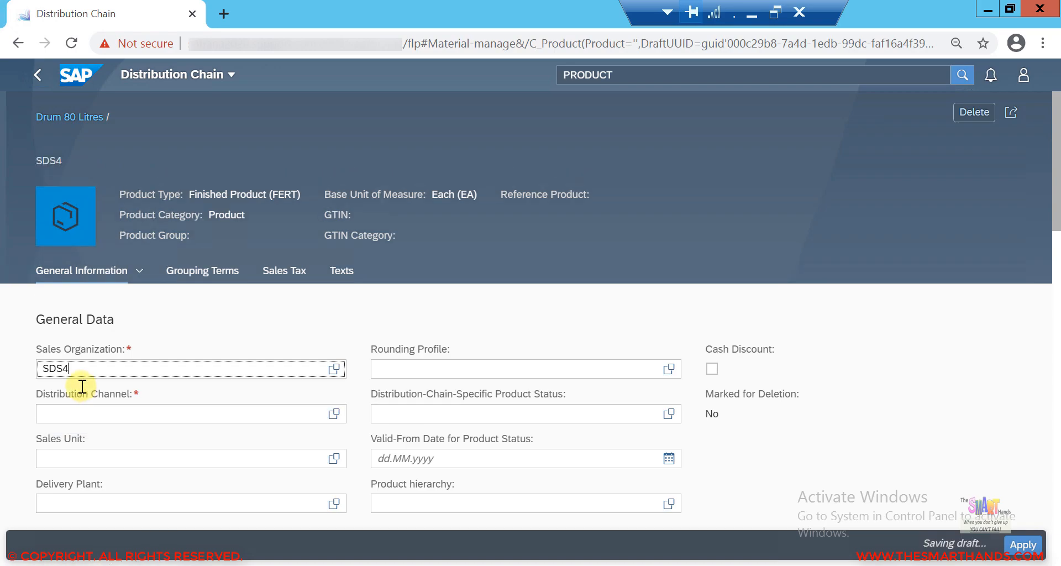
pyautogui.click(82, 408)
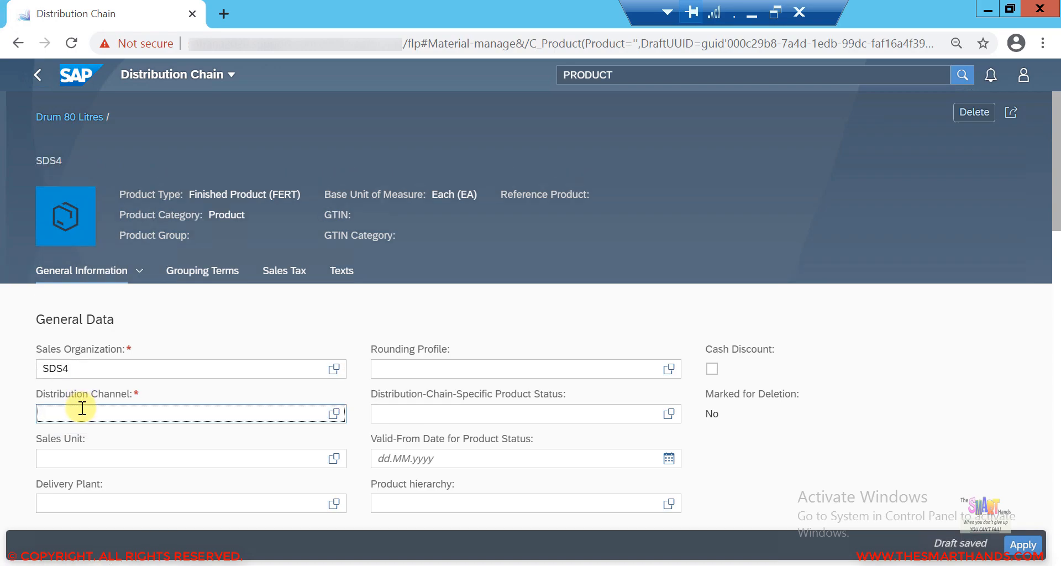
pyautogui.write('90')
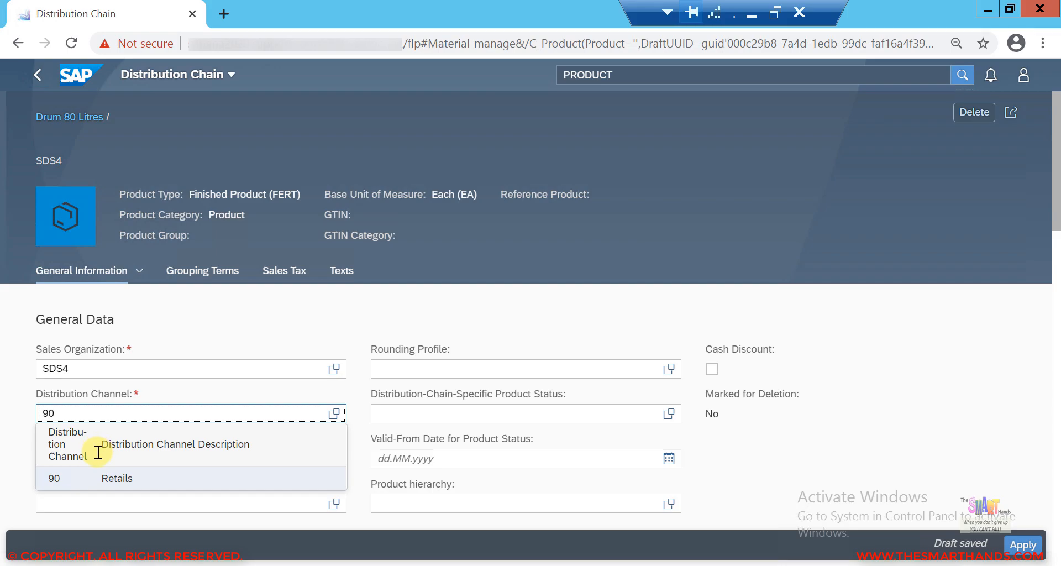
pyautogui.click(182, 476)
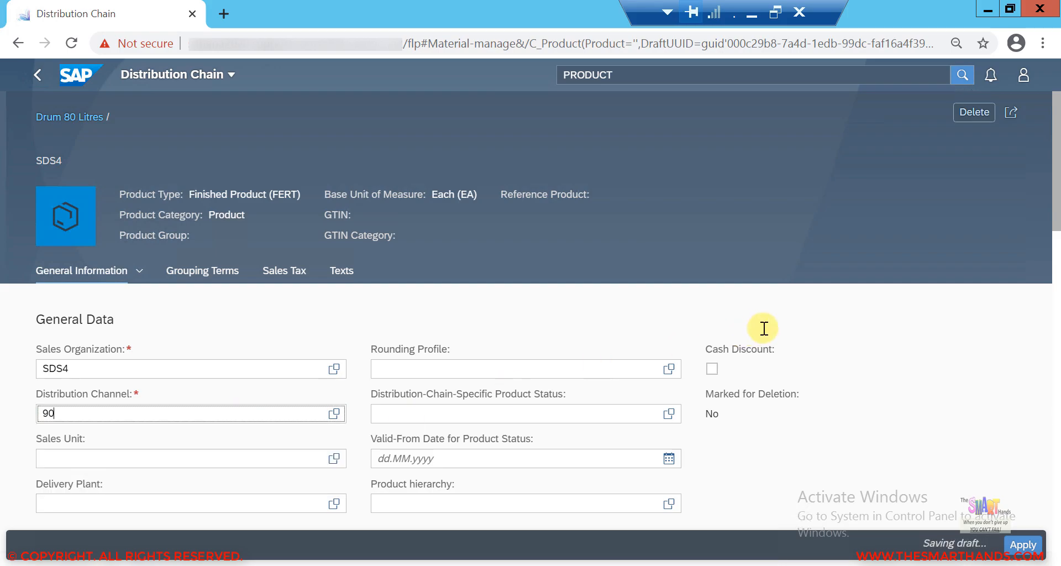
# Step: Set the sales unit of the distribution chain to CAR (Carton)
pyautogui.moveTo(1057, 210); pyautogui.dragTo(1057, 244)
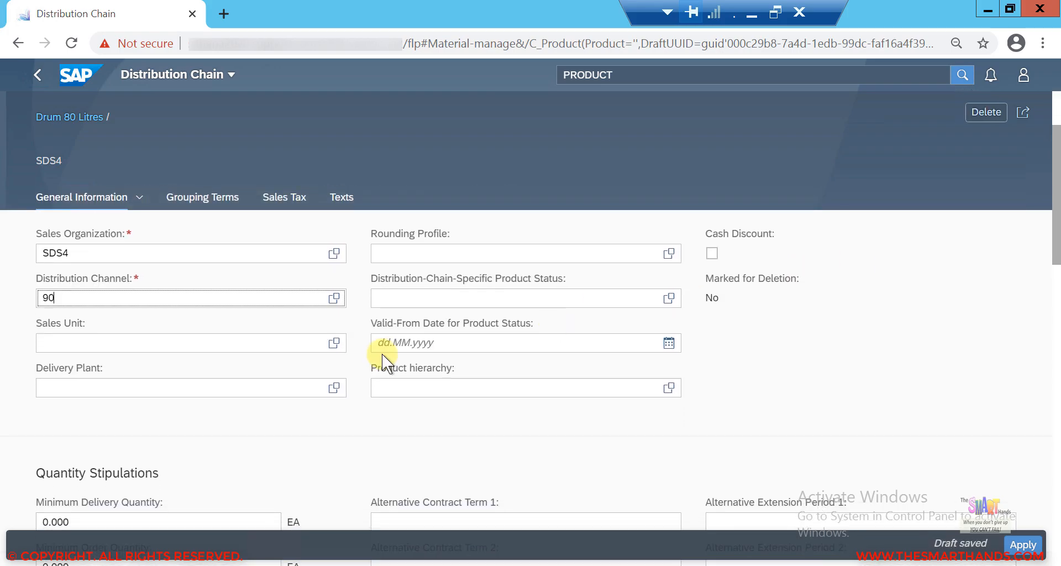
pyautogui.click(69, 340)
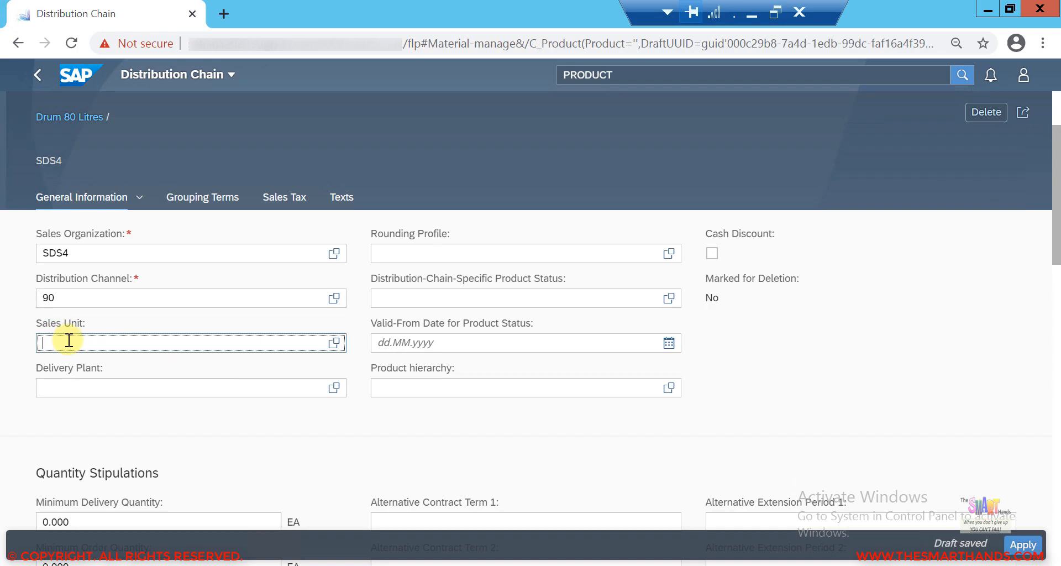
pyautogui.write('CAR')
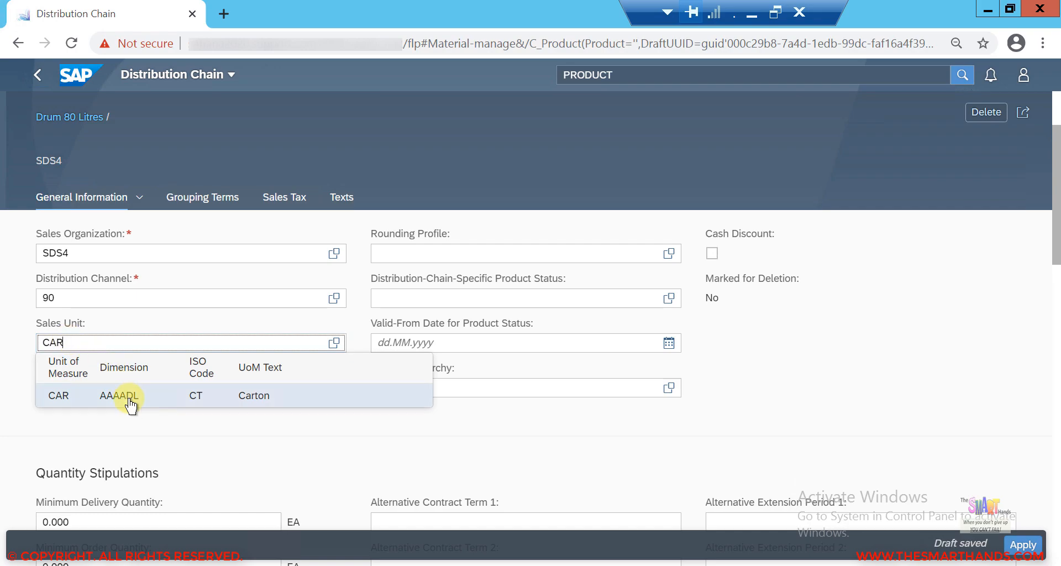
pyautogui.click(131, 405)
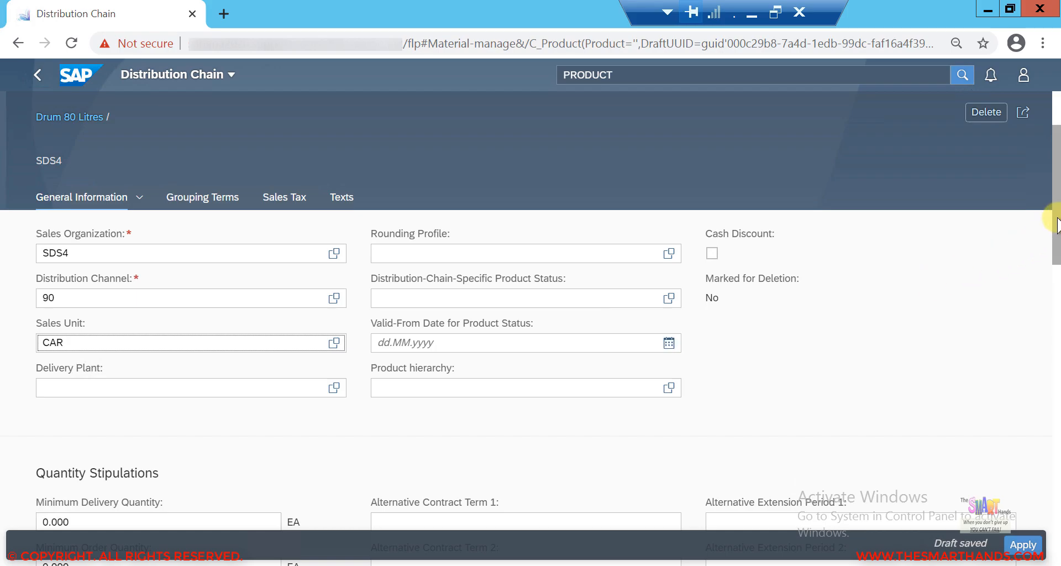
# Step: Set the minimum delivery quantity to 10 and the minimum order quantity to 5
pyautogui.moveTo(1054, 226); pyautogui.dragTo(1057, 287)
pyautogui.click(114, 293)
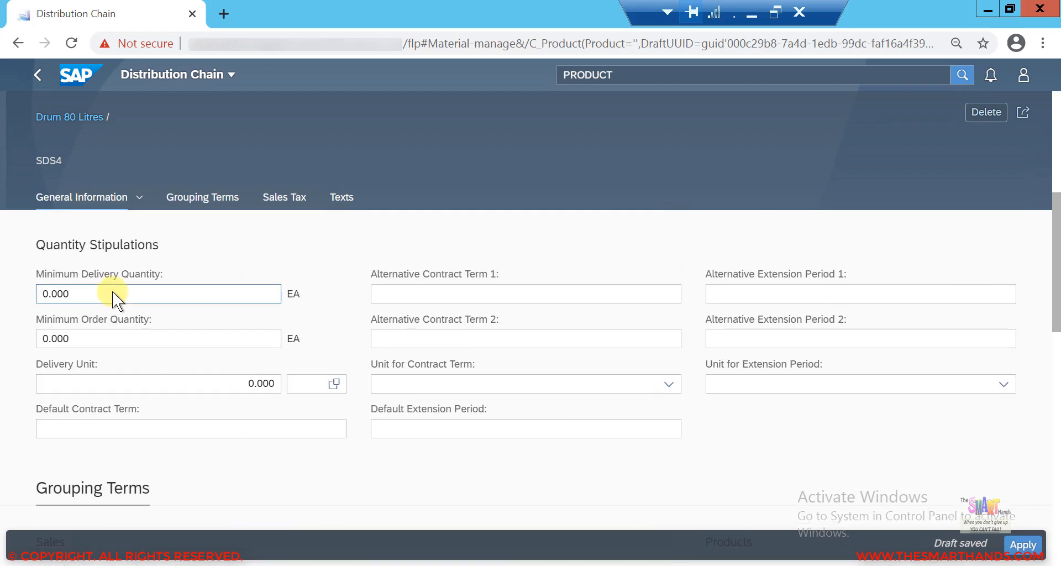
pyautogui.moveTo(80, 297); pyautogui.dragTo(2, 294)
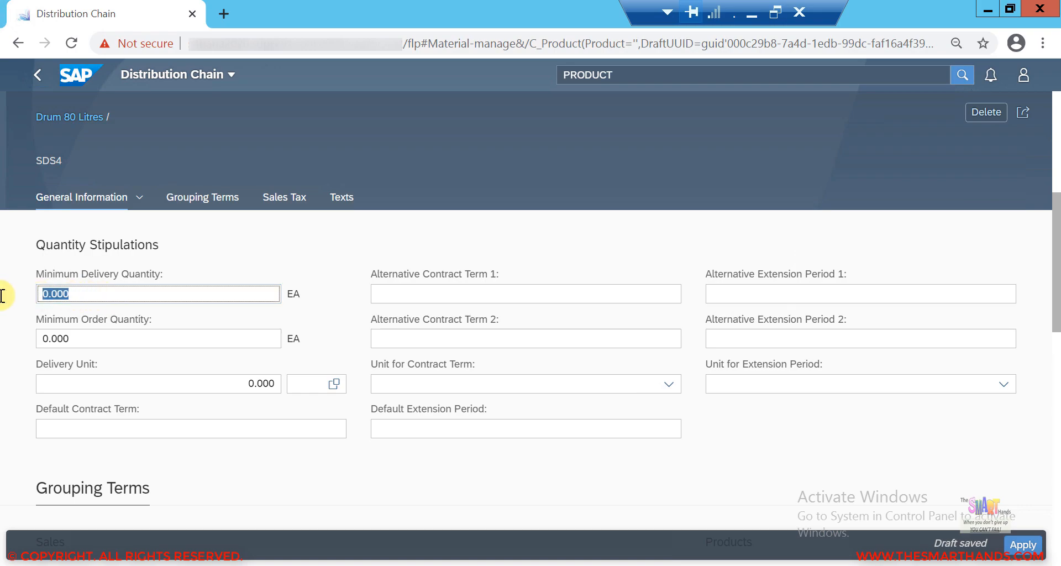
pyautogui.write('10')
pyautogui.click(74, 340)
pyautogui.moveTo(71, 342); pyautogui.dragTo(14, 333)
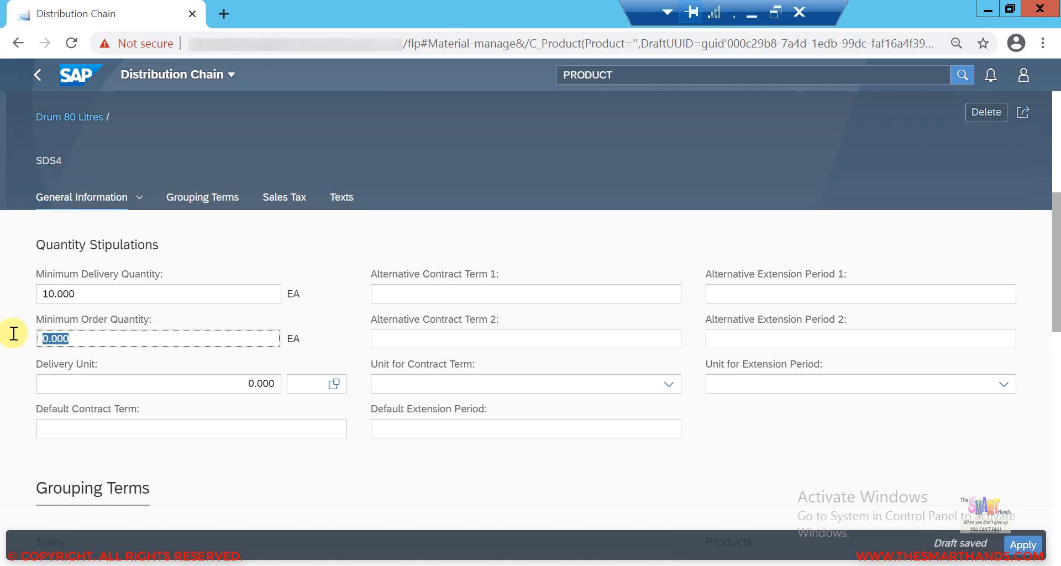
pyautogui.write('5')
pyautogui.click(59, 293)
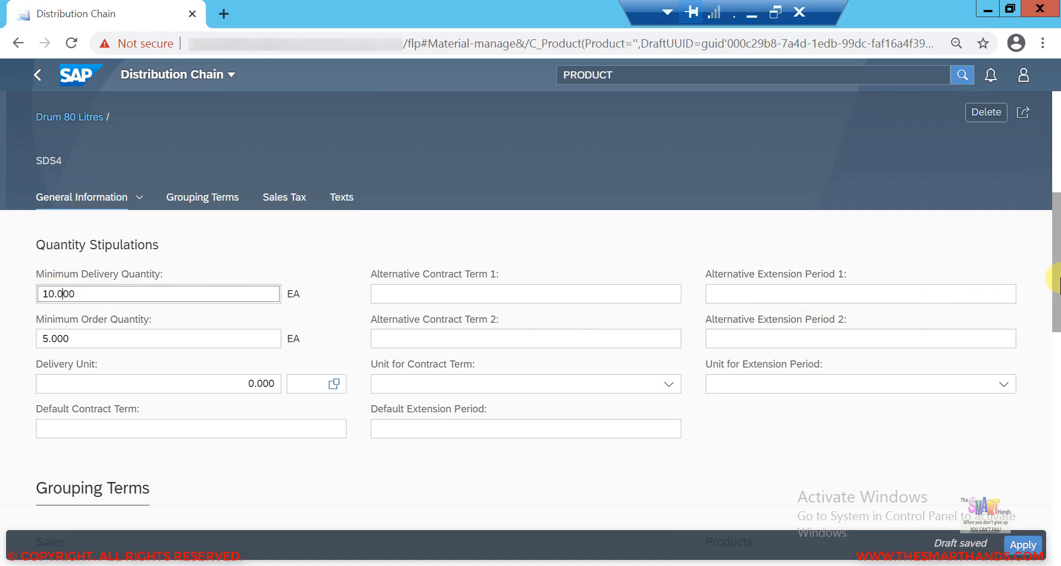
# Step: Set the item category group to NORM
pyautogui.scroll(-2, 1057, 282)
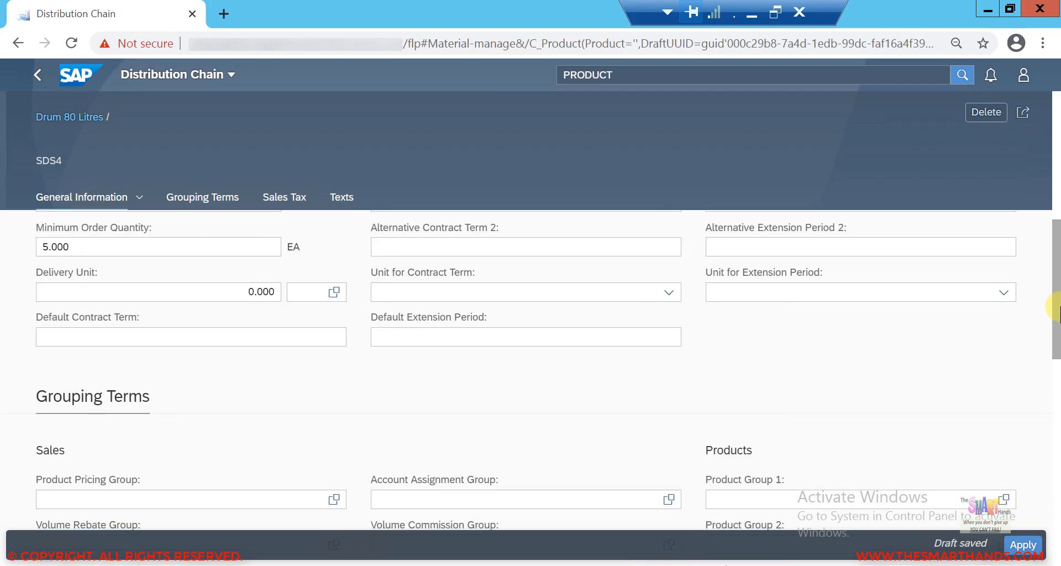
pyautogui.moveTo(1058, 310); pyautogui.dragTo(1056, 354)
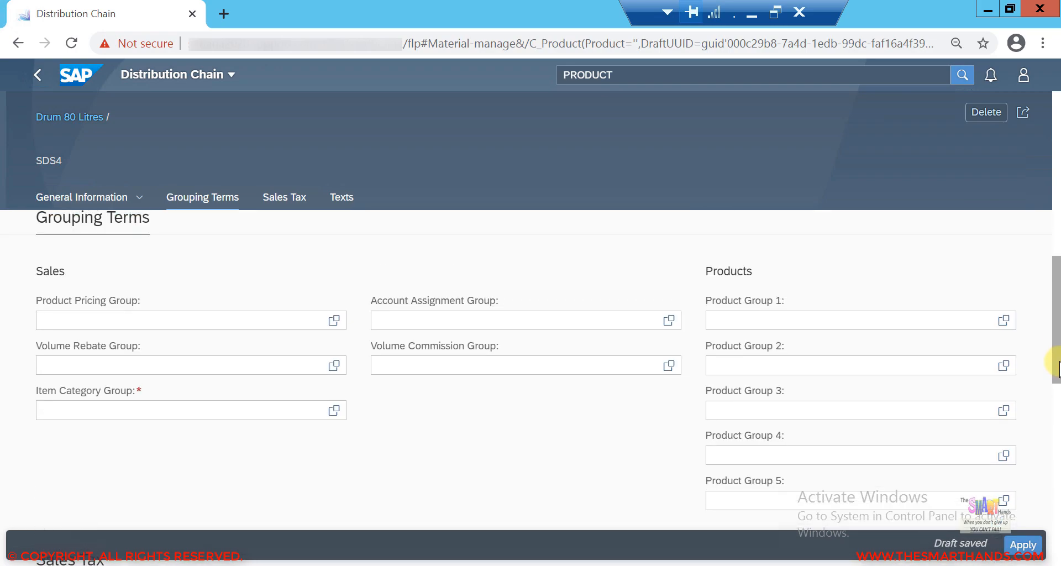
pyautogui.click(105, 409)
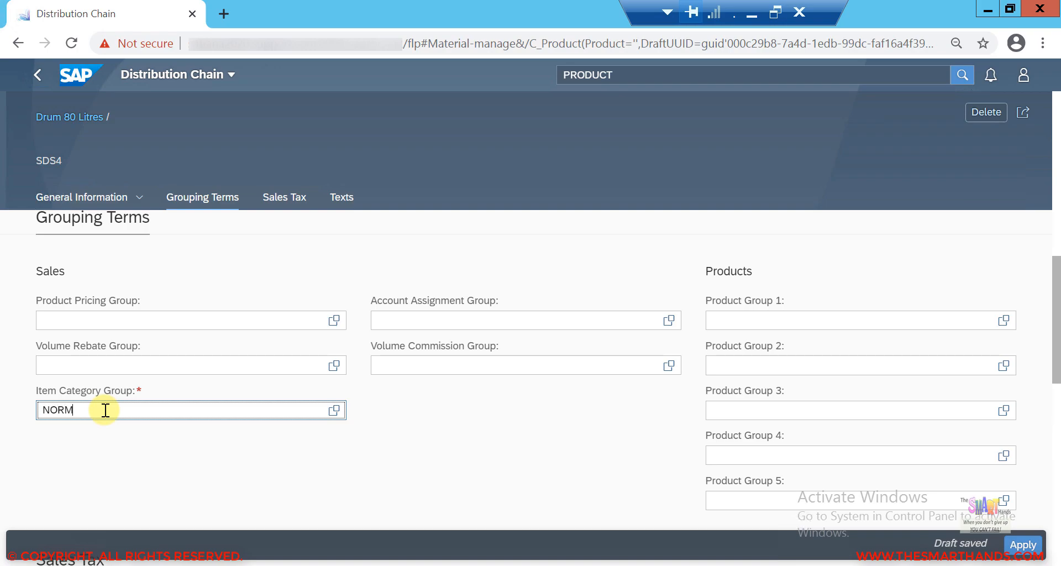
# Step: Set the tax classification for tax category JOIG to 0
pyautogui.moveTo(1057, 282); pyautogui.dragTo(1058, 379)
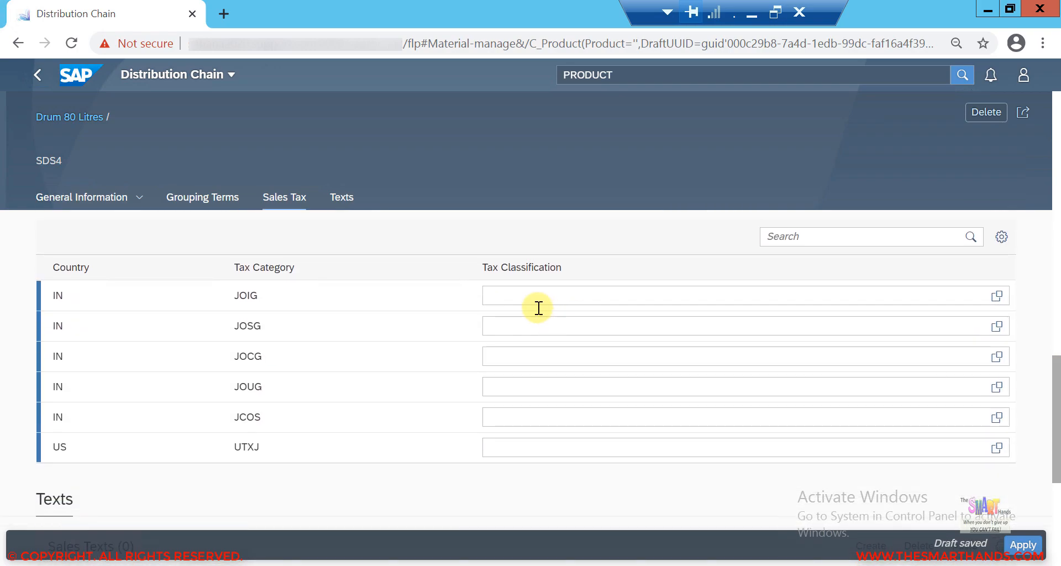
pyautogui.click(514, 293)
pyautogui.click(515, 292)
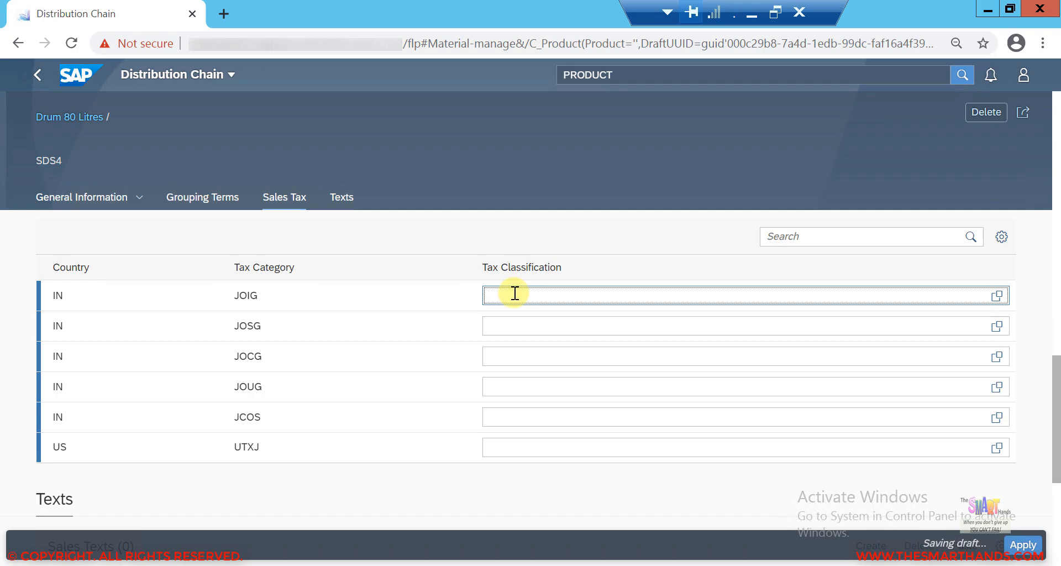
pyautogui.write('0')
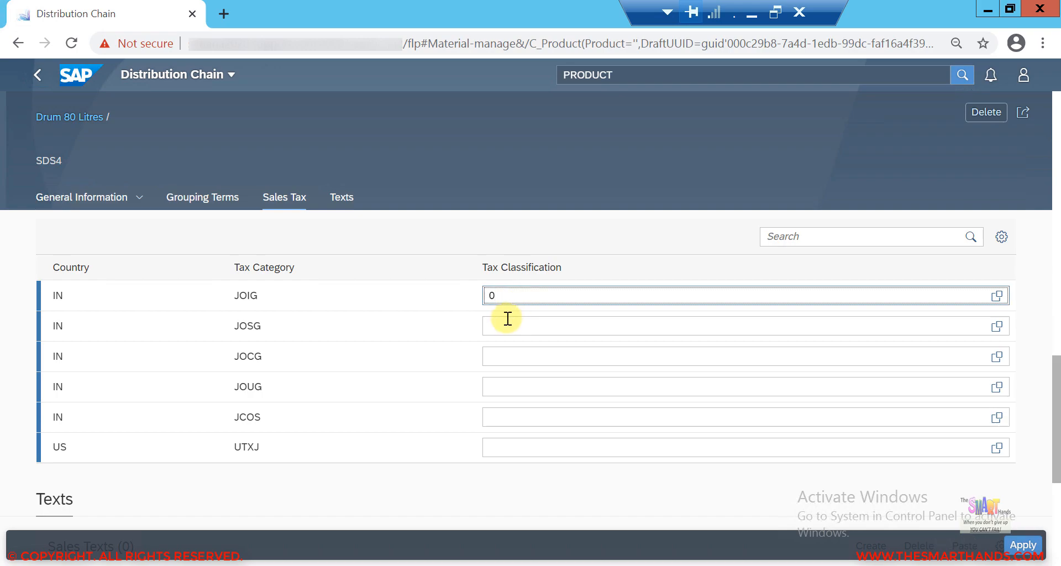
pyautogui.click(504, 325)
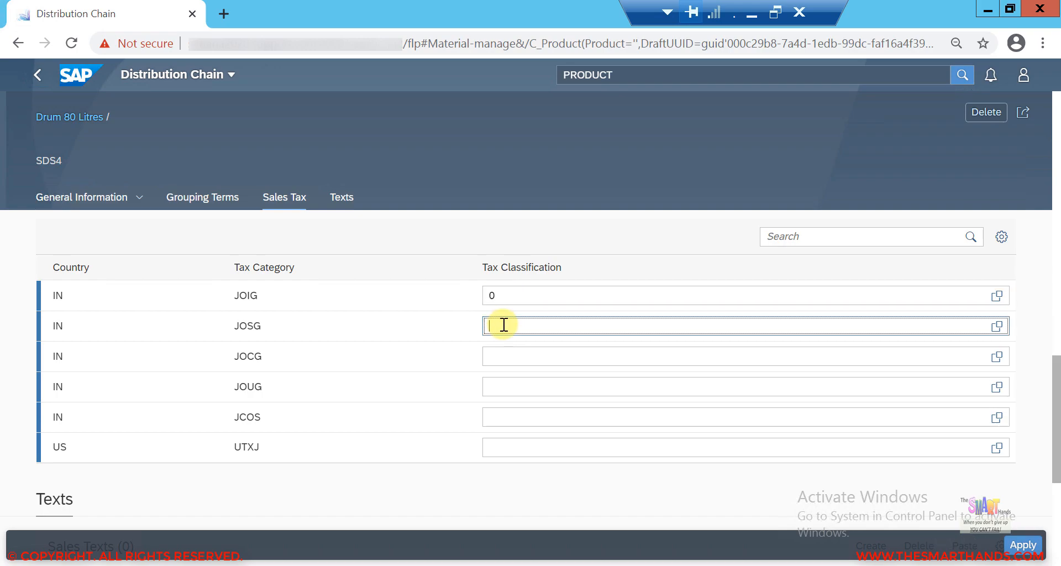
pyautogui.click(997, 295)
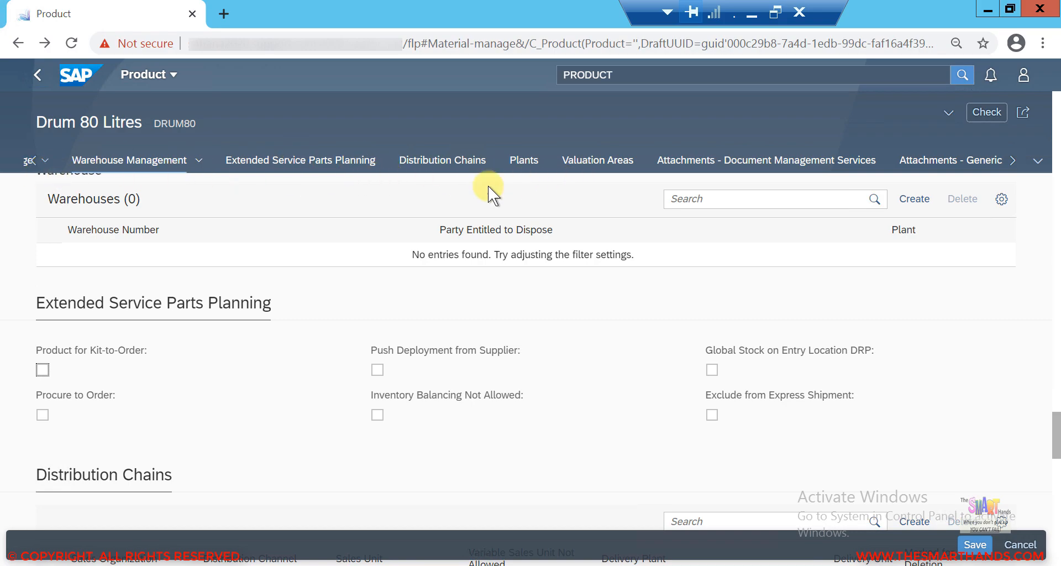
# Step: Reopen the SDS4 distribution chain from the product's Distribution Chains section
pyautogui.click(1037, 165)
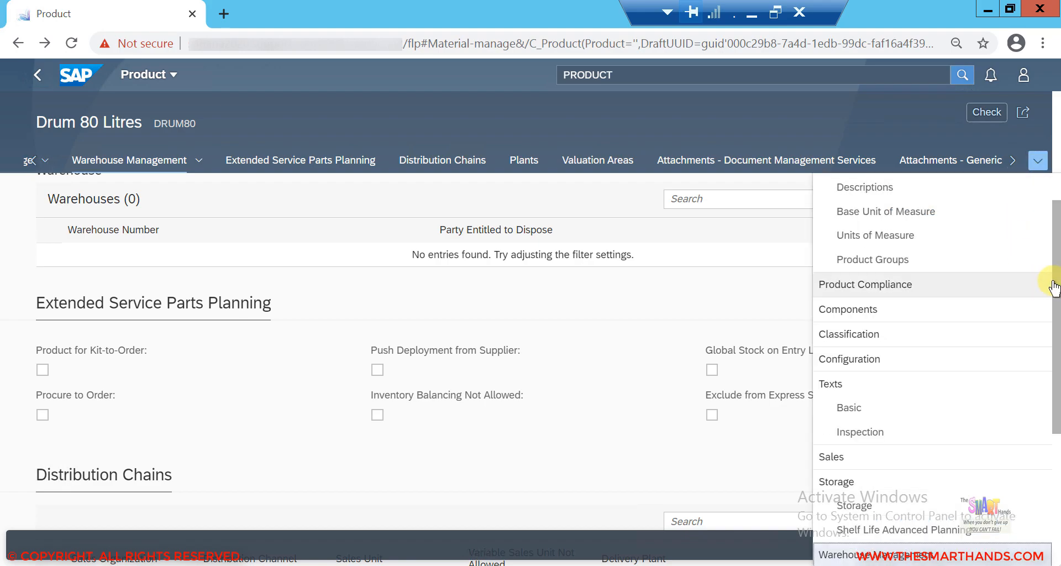
pyautogui.scroll(2, 1056, 232)
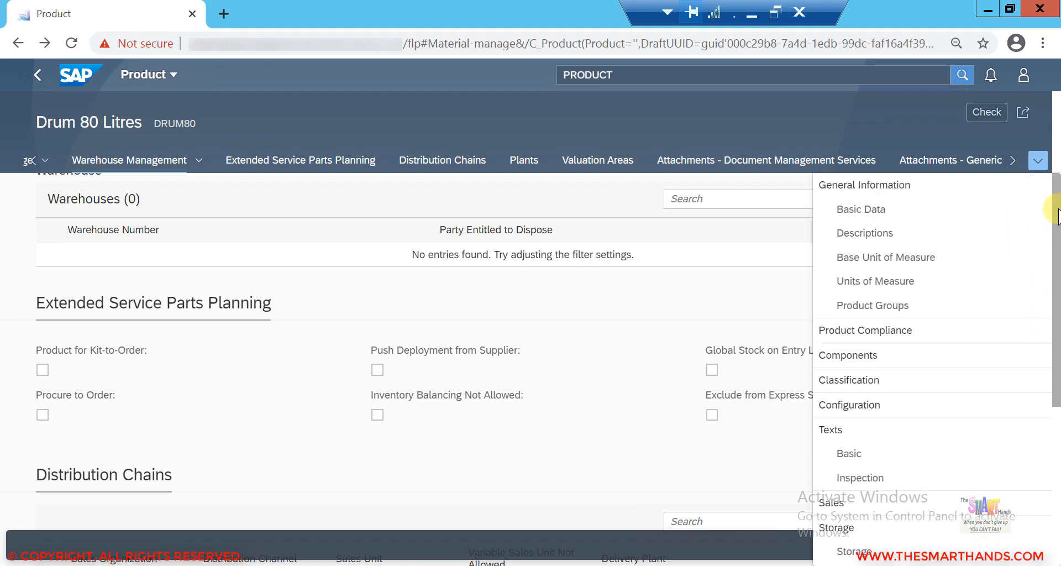
pyautogui.scroll(-3, 1057, 348)
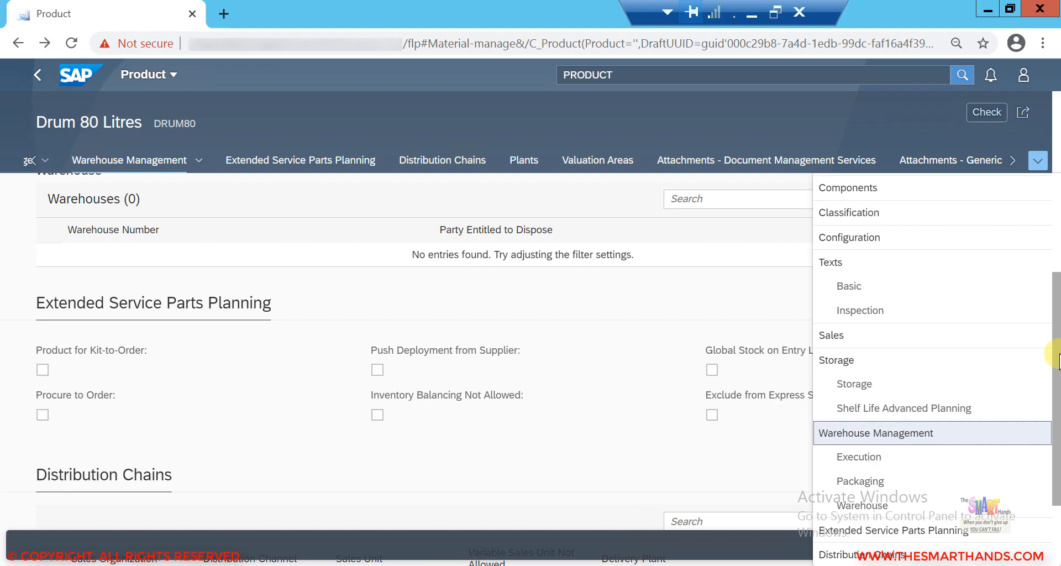
pyautogui.scroll(-1, 1056, 387)
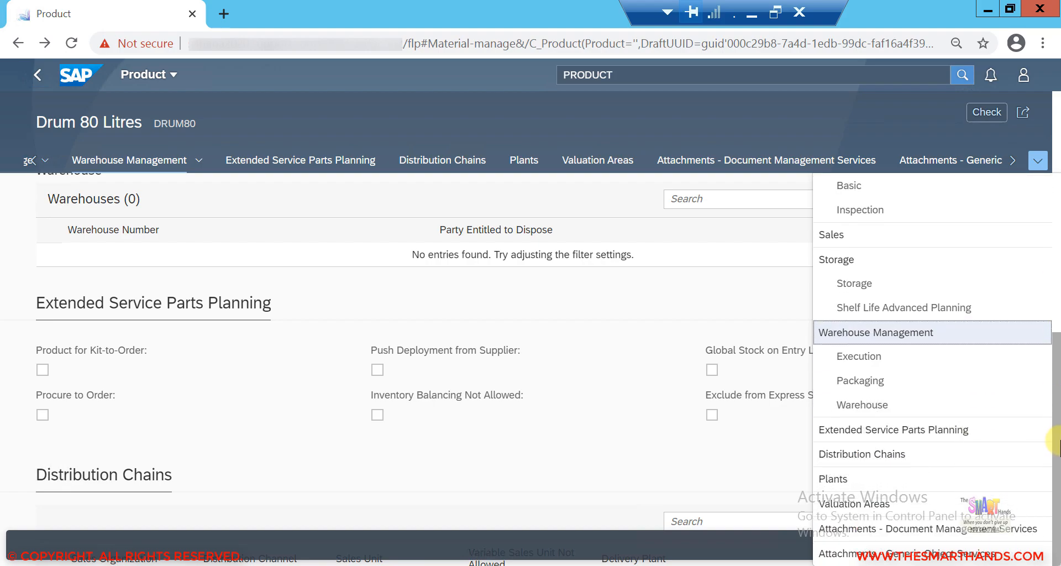
pyautogui.click(933, 454)
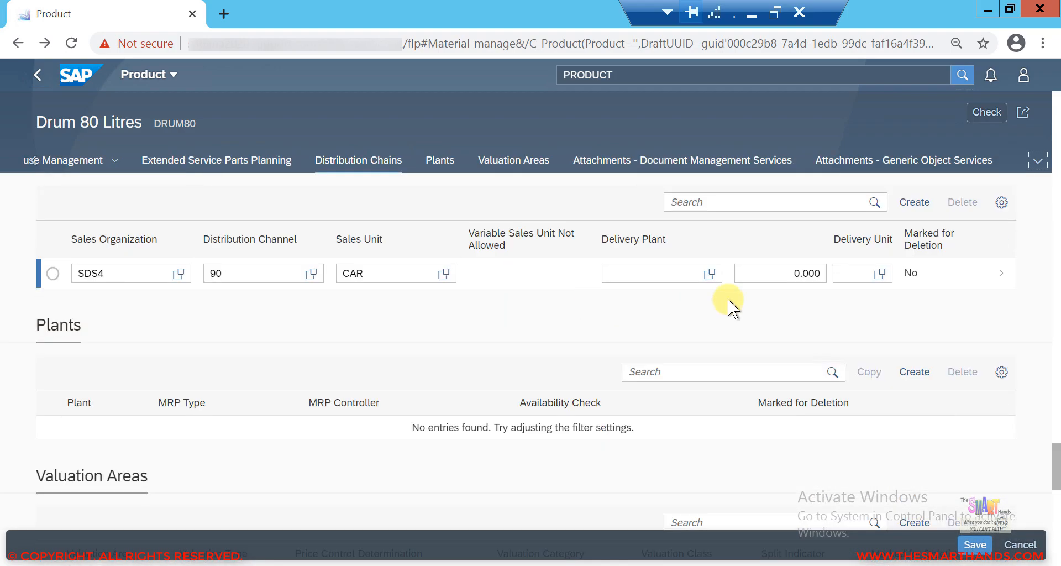
pyautogui.click(998, 272)
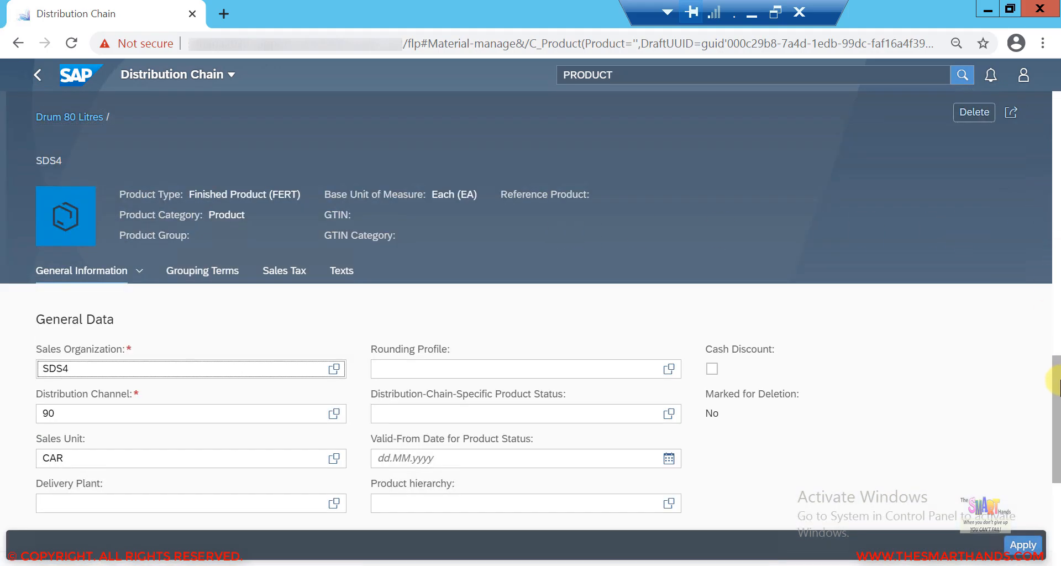
# Step: Set the tax classification for tax category JOSG to 0 (Taxable under GST)
pyautogui.scroll(-5, 1057, 409)
pyautogui.scroll(-3, 1053, 387)
pyautogui.scroll(3, 1053, 375)
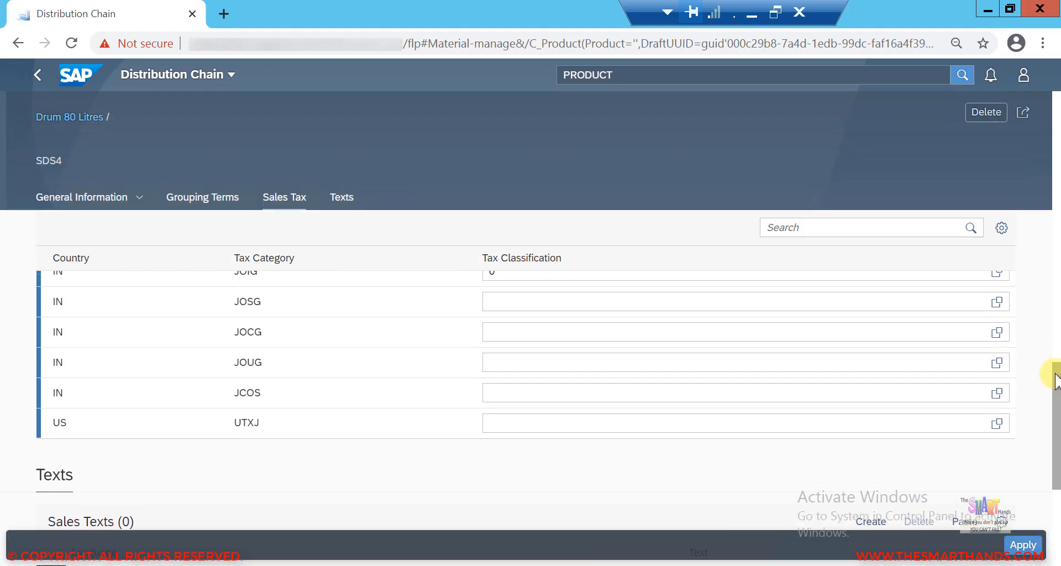
pyautogui.scroll(1, 1041, 380)
pyautogui.click(998, 378)
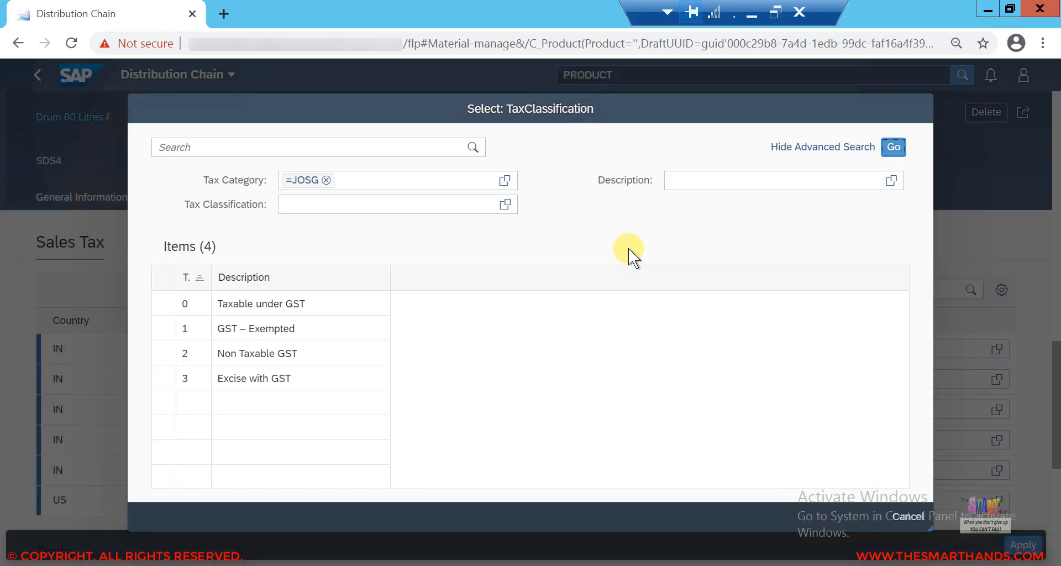
pyautogui.click(276, 303)
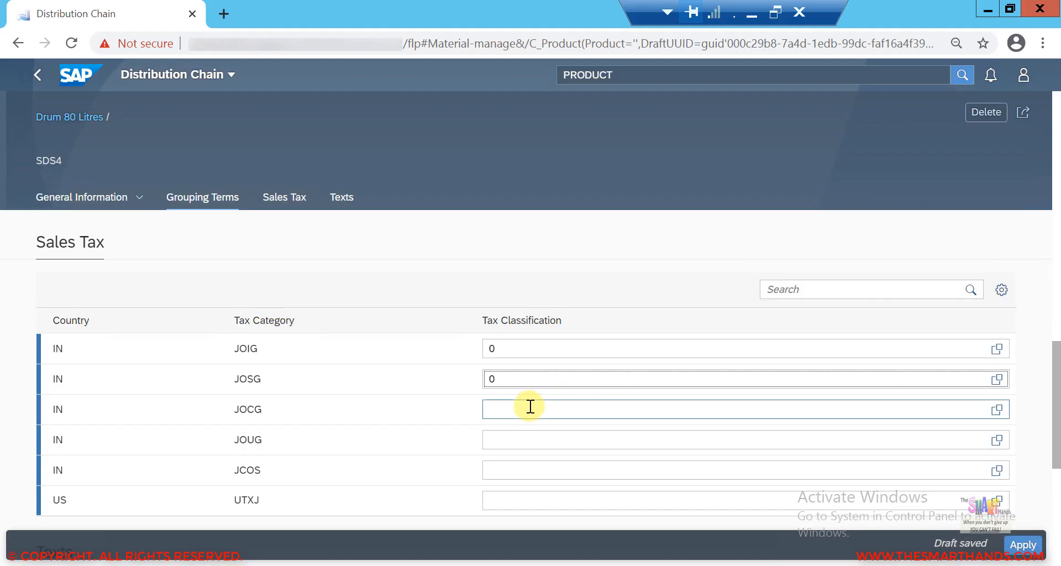
# Step: Set the tax classification for tax categories JOCG and JOUG to 0
pyautogui.click(530, 406)
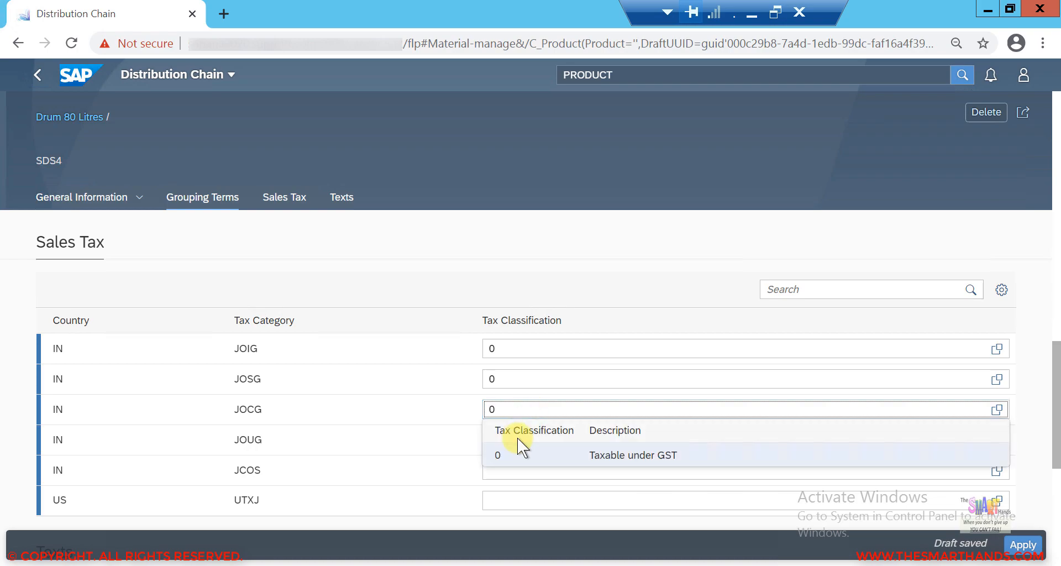
pyautogui.click(519, 453)
pyautogui.click(519, 445)
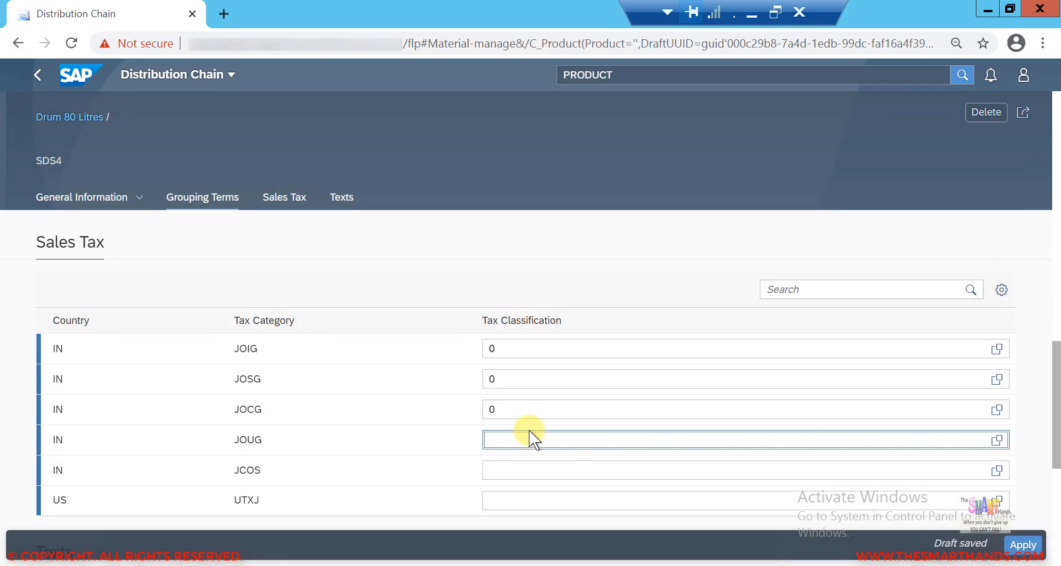
pyautogui.write('0')
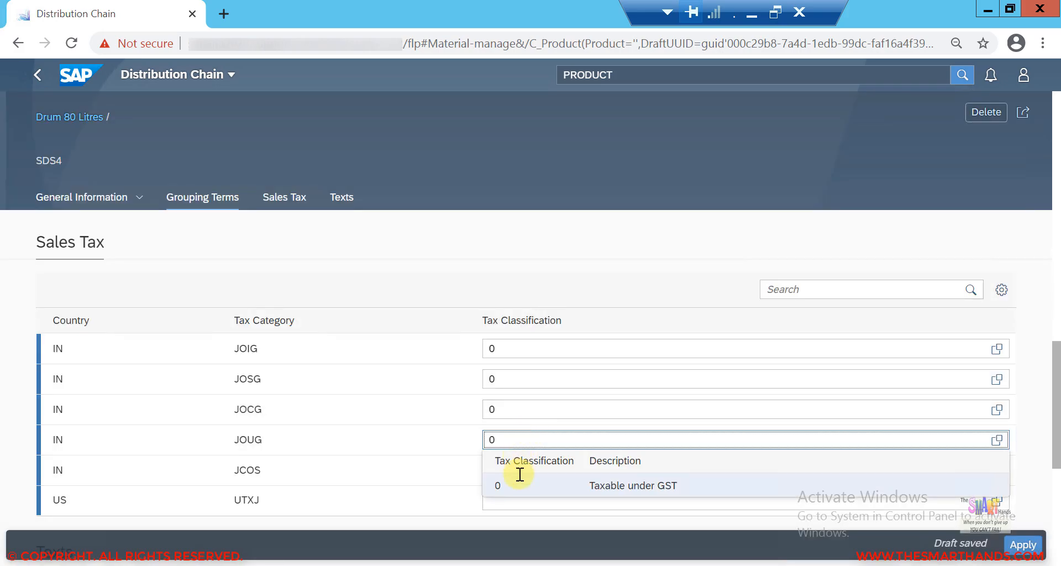
pyautogui.click(520, 487)
# Step: Set the tax classification for JCOS and UTXJ to 0 and apply the distribution chain changes
pyautogui.click(513, 467)
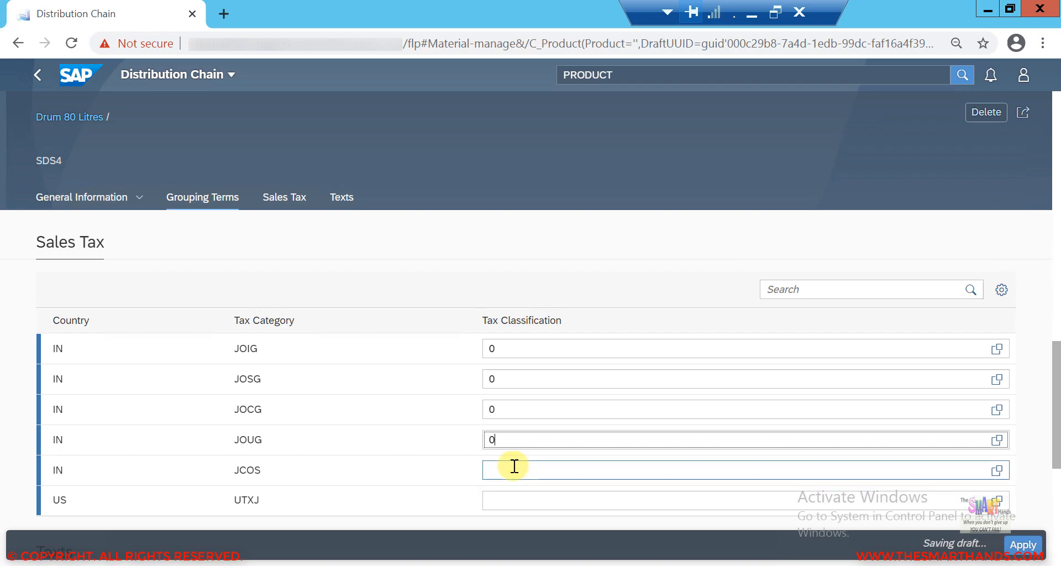
pyautogui.write('0')
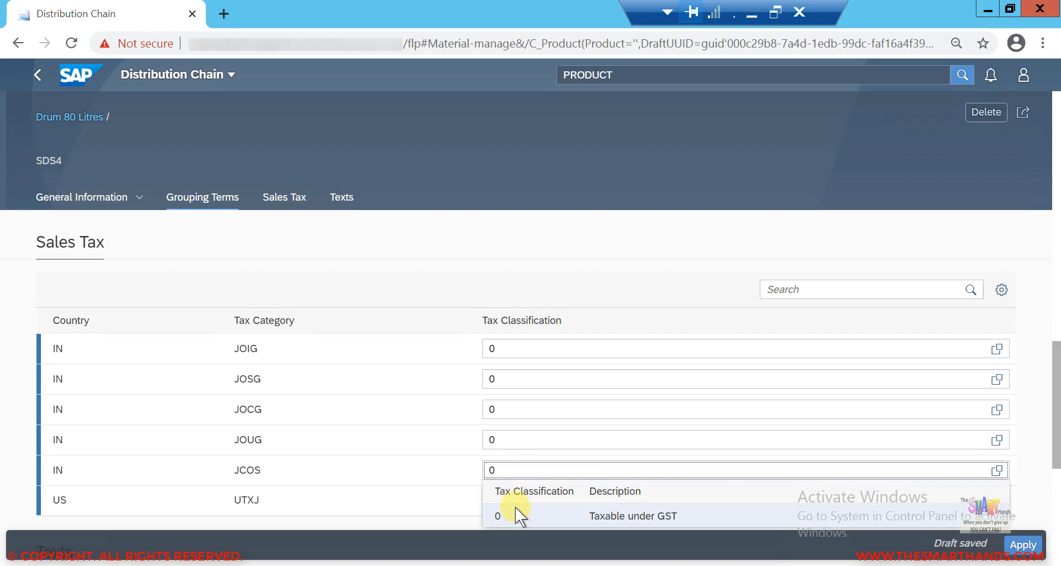
pyautogui.click(517, 513)
pyautogui.click(516, 509)
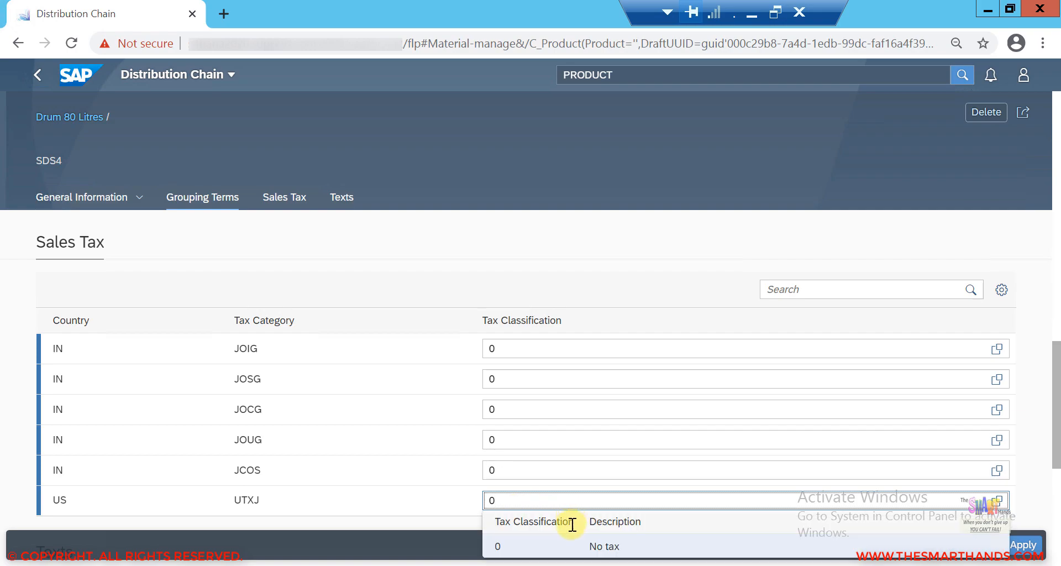
pyautogui.click(567, 546)
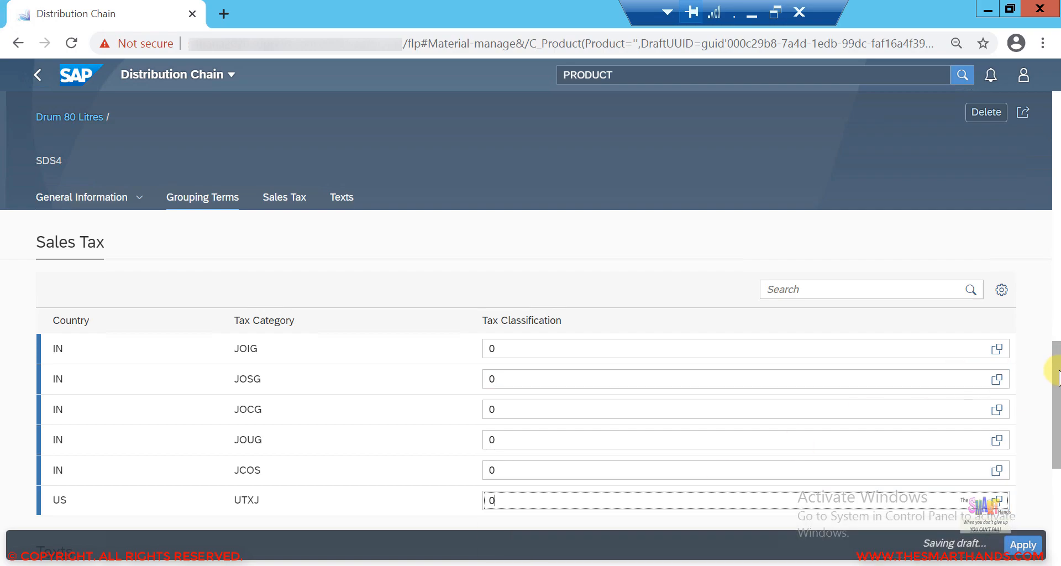
pyautogui.moveTo(1057, 389); pyautogui.dragTo(1051, 169)
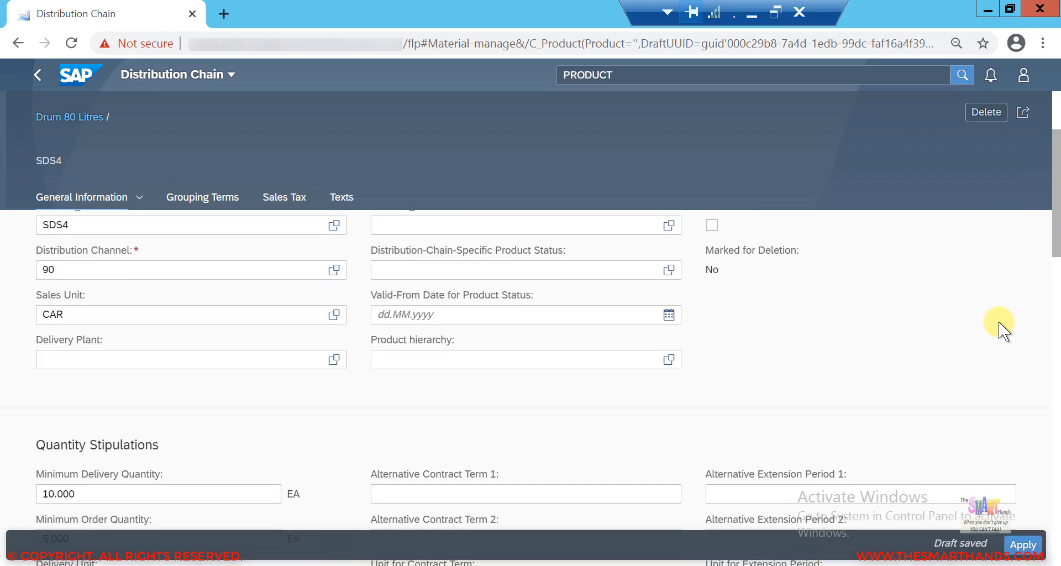
pyautogui.click(1023, 546)
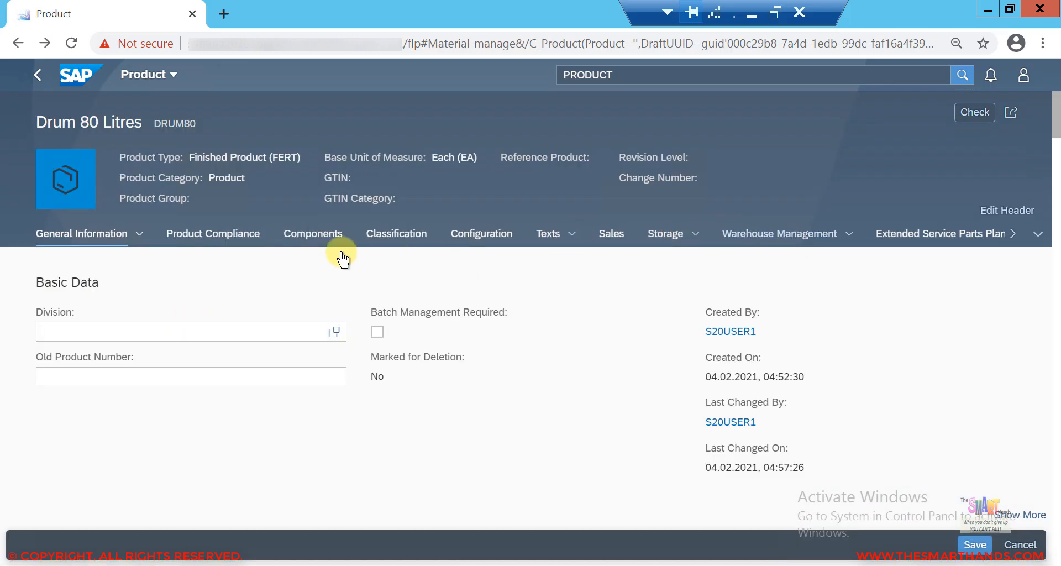
# Step: Set the delivery plant of the SDS4/90 distribution chain to SDS4
pyautogui.click(1038, 235)
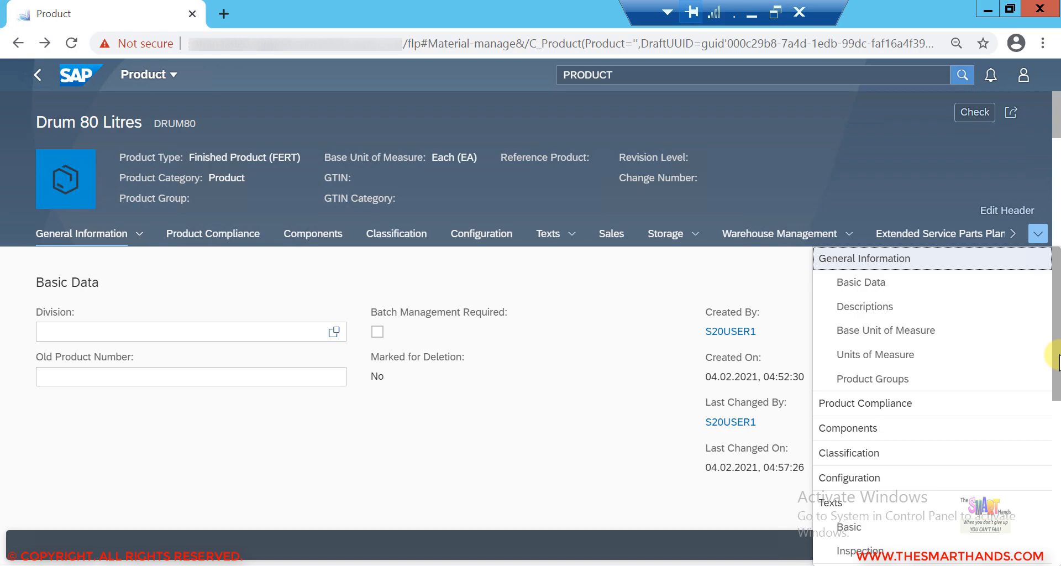
pyautogui.moveTo(1057, 368); pyautogui.dragTo(1046, 535)
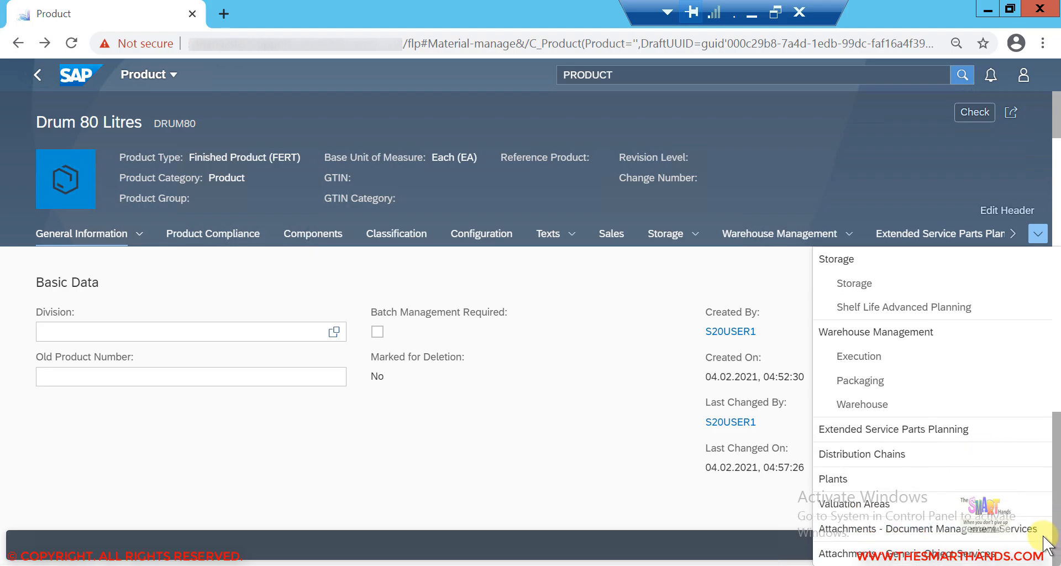
pyautogui.click(884, 454)
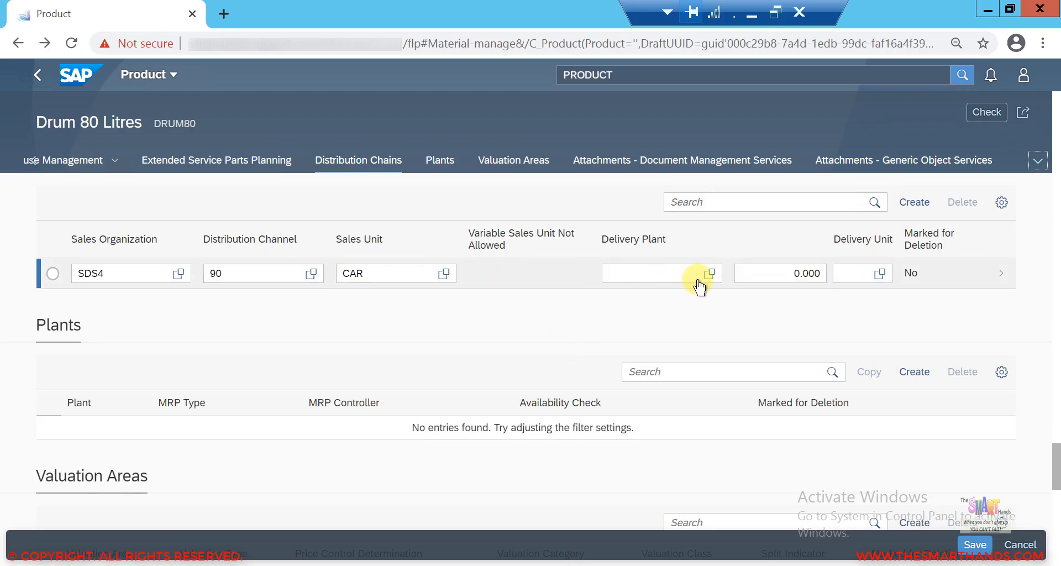
pyautogui.click(615, 273)
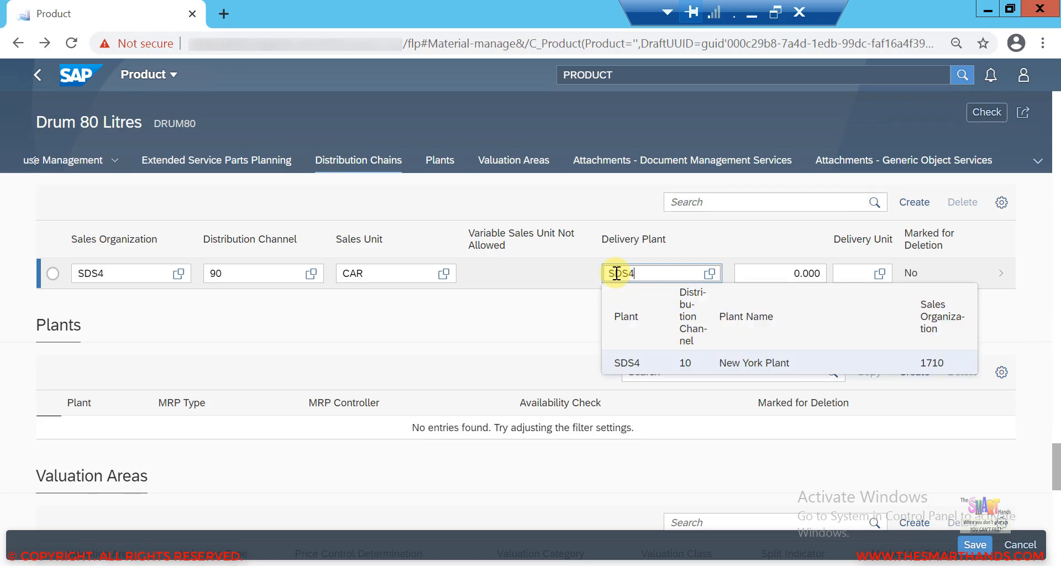
pyautogui.click(661, 365)
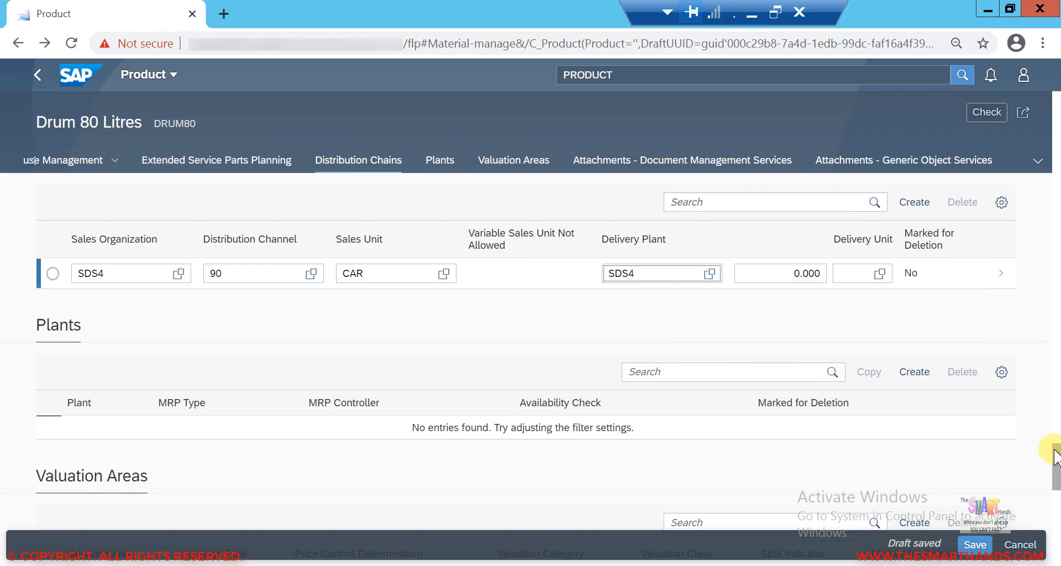
# Step: Create a new plant record for the product and select plant SDS4 (New York Plant)
pyautogui.scroll(-1, 1050, 463)
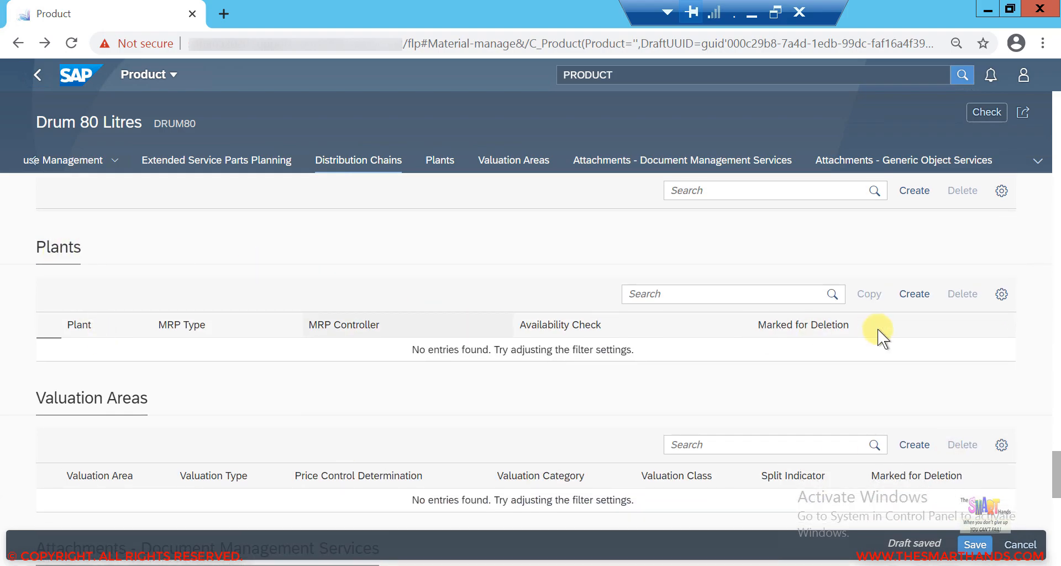
pyautogui.click(915, 296)
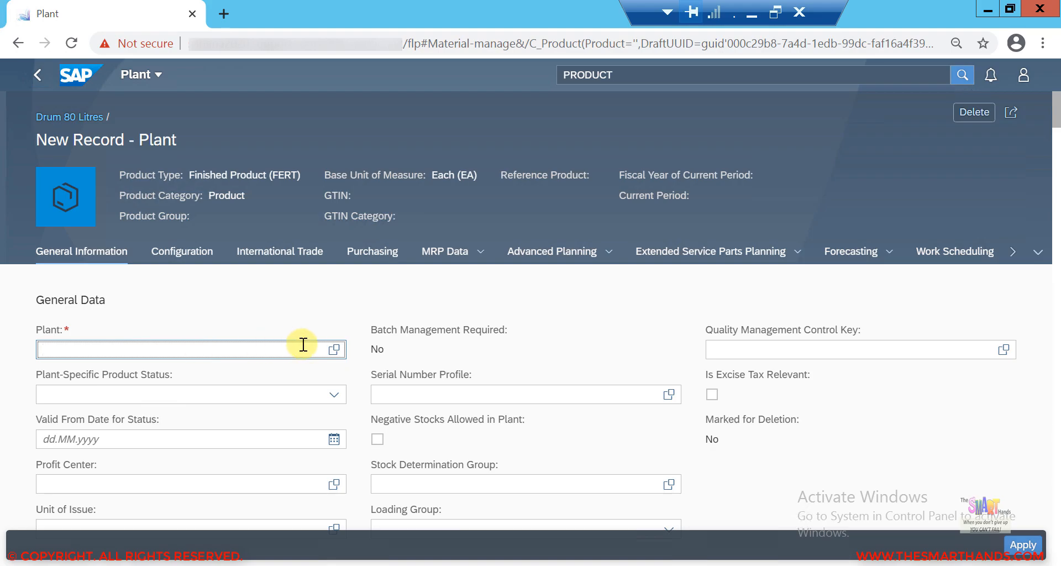
pyautogui.click(335, 351)
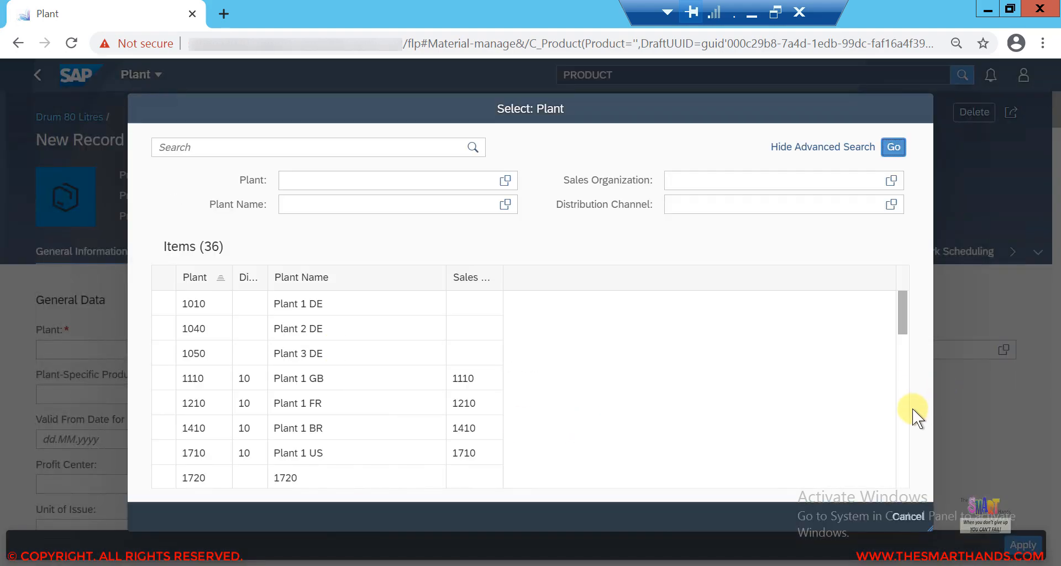
pyautogui.scroll(-3, 903, 419)
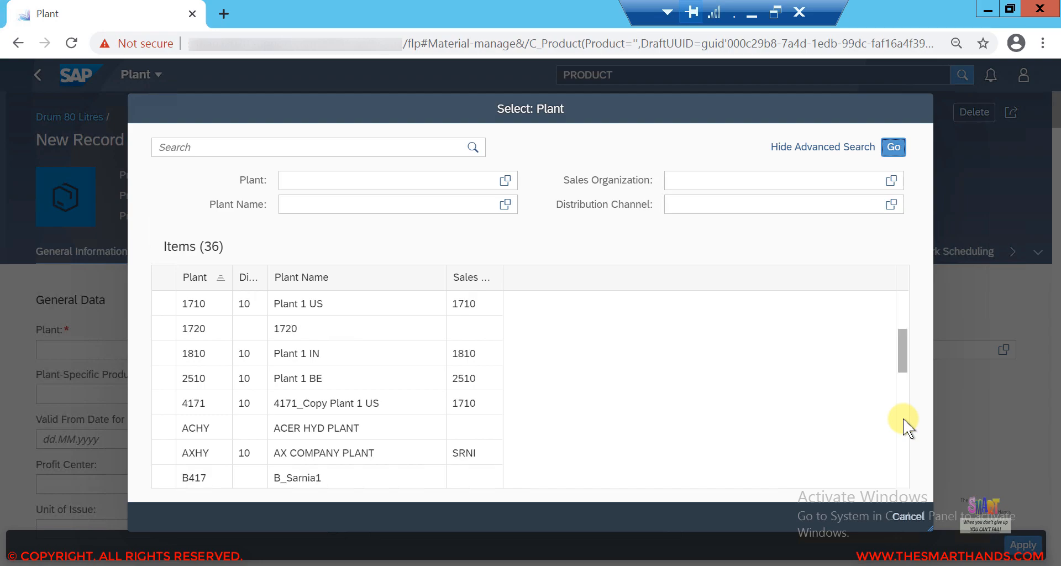
pyautogui.scroll(-3, 903, 419)
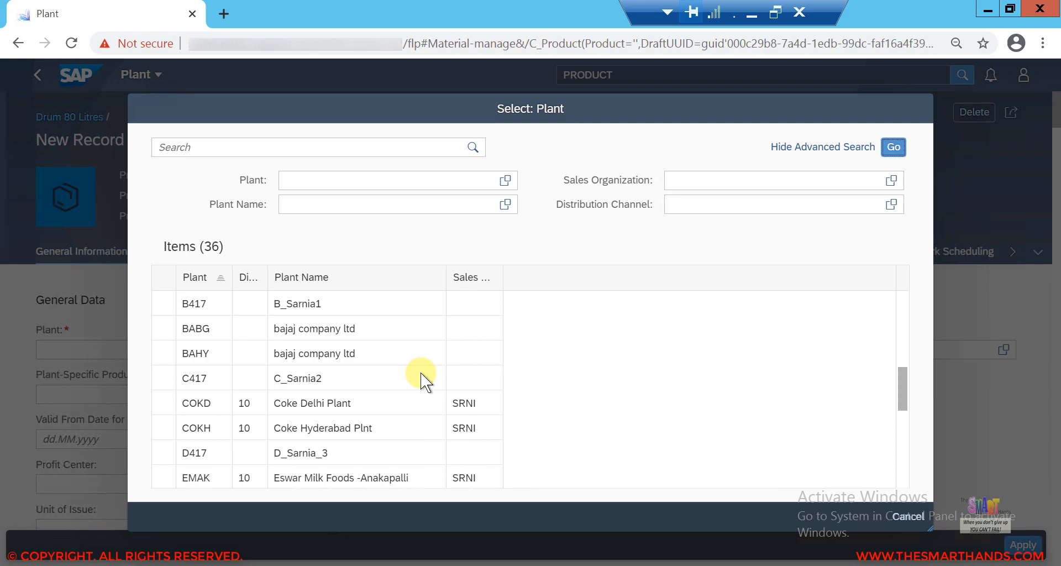
pyautogui.scroll(-3, 420, 373)
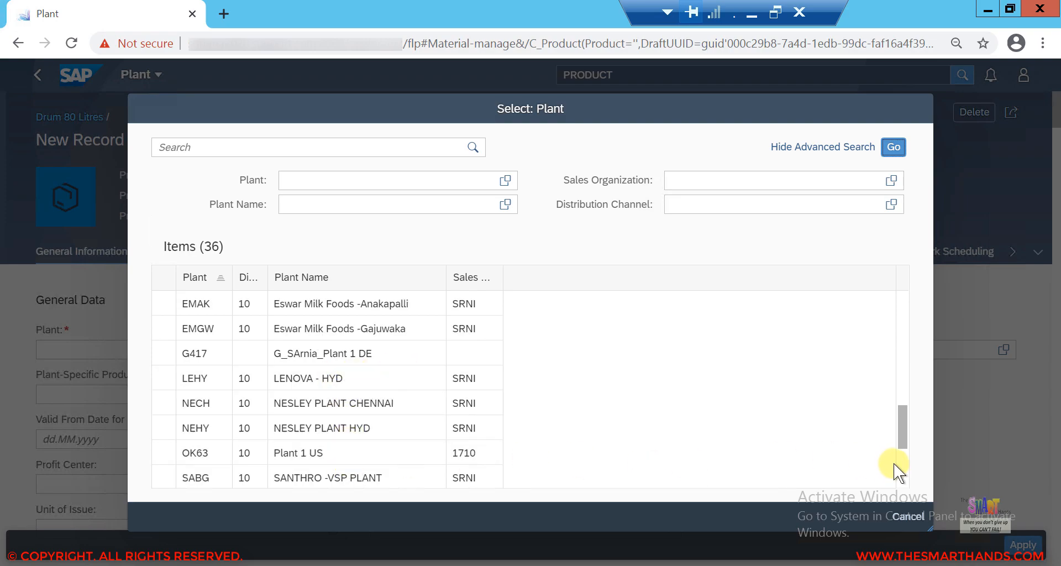
pyautogui.scroll(-3, 469, 435)
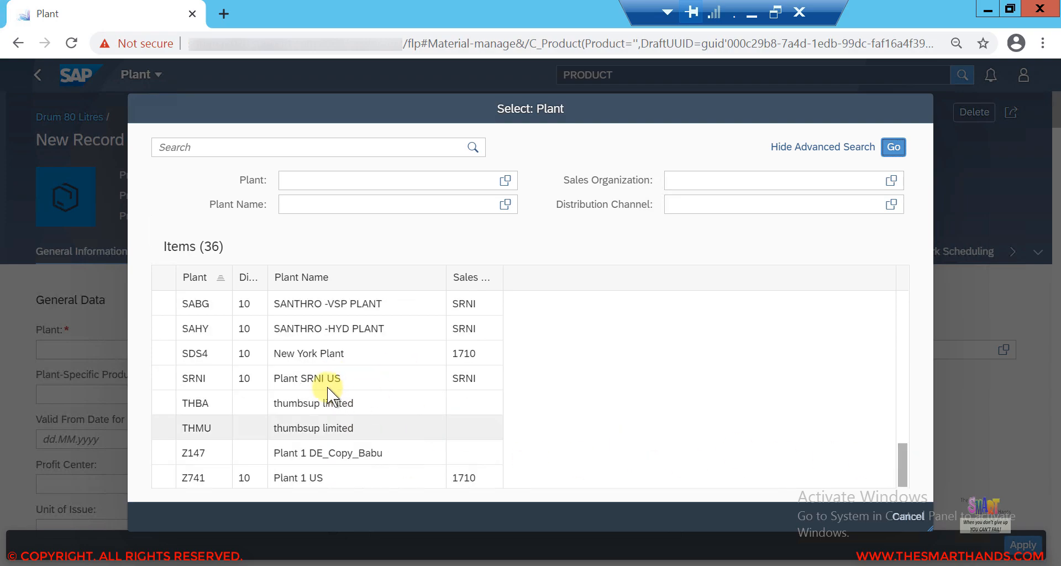
pyautogui.click(316, 352)
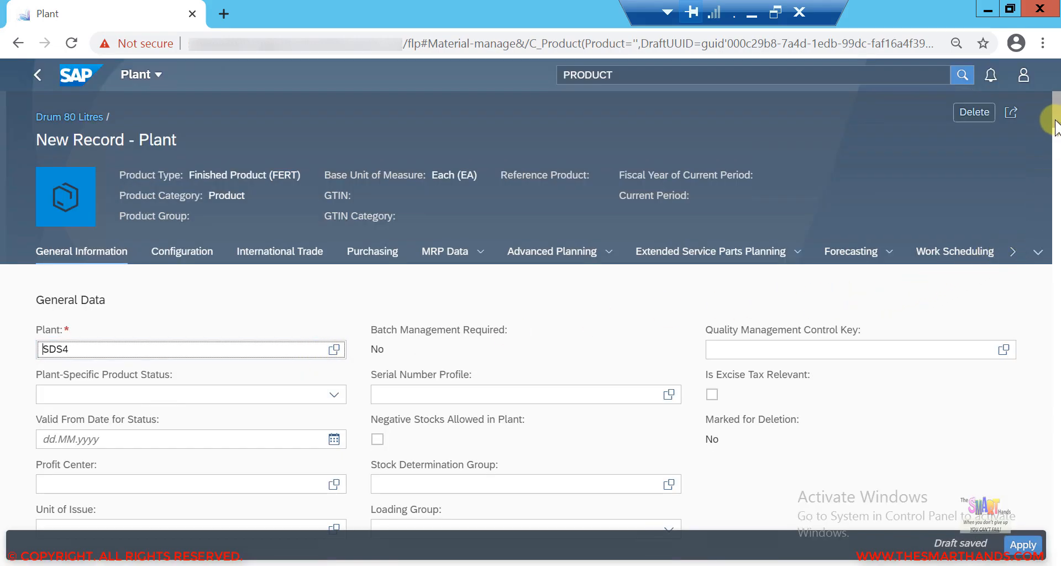
# Step: Review the new plant record's sections down to the MRP data fields
pyautogui.scroll(-2, 1056, 152)
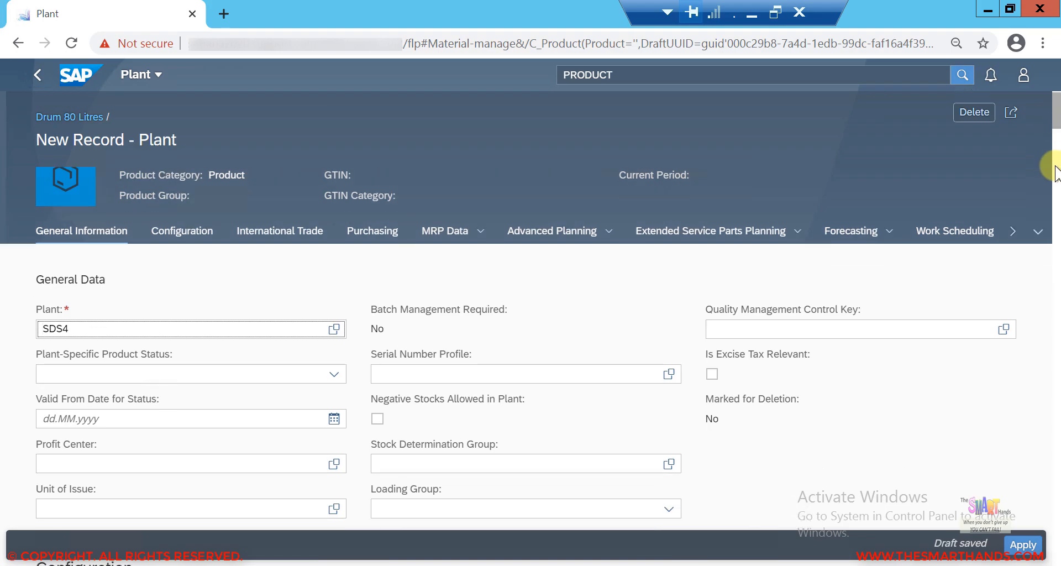
pyautogui.scroll(-4, 1055, 199)
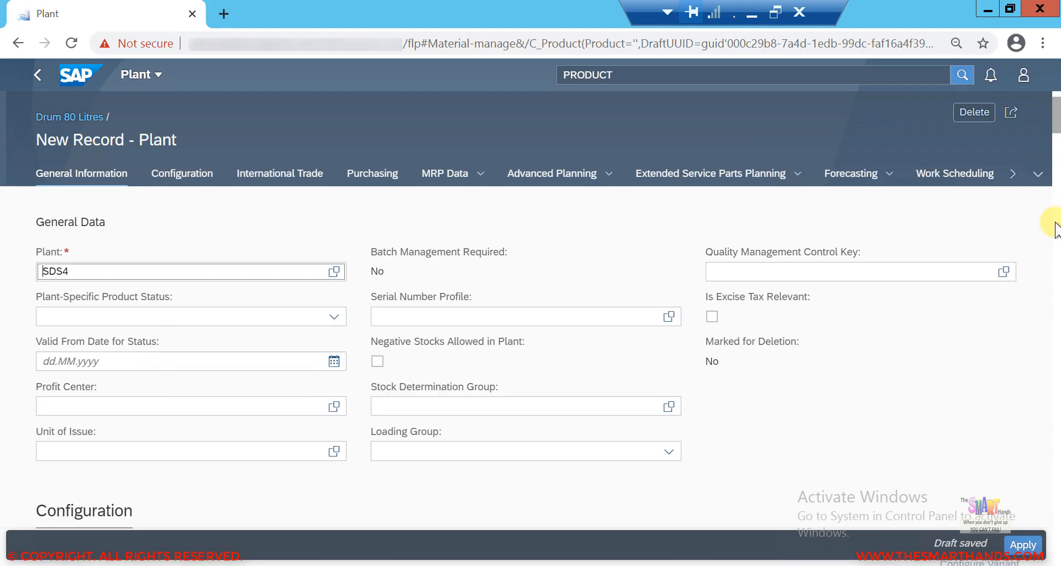
pyautogui.scroll(-4, 1057, 260)
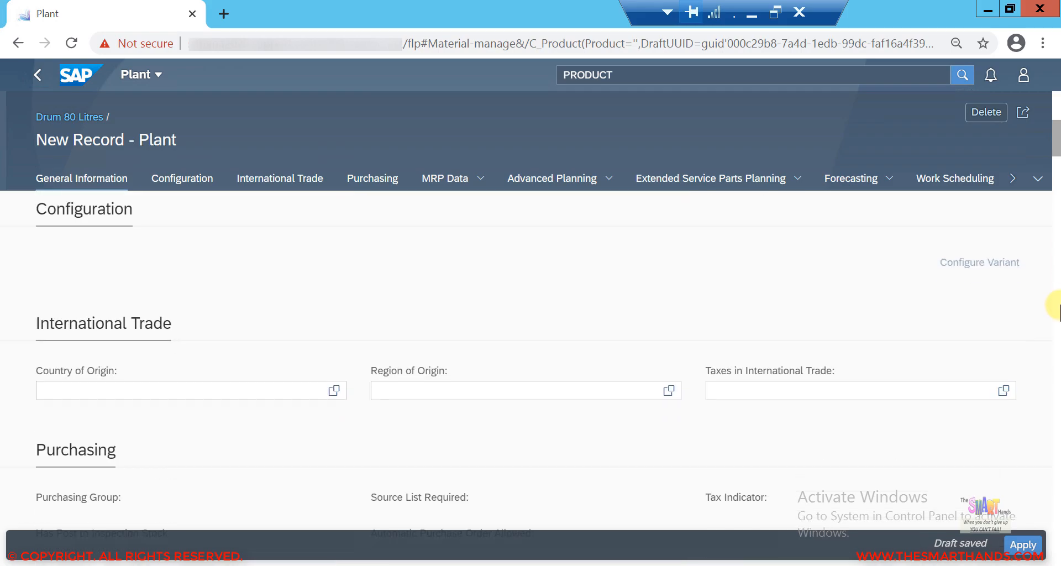
pyautogui.scroll(-20, 1058, 321)
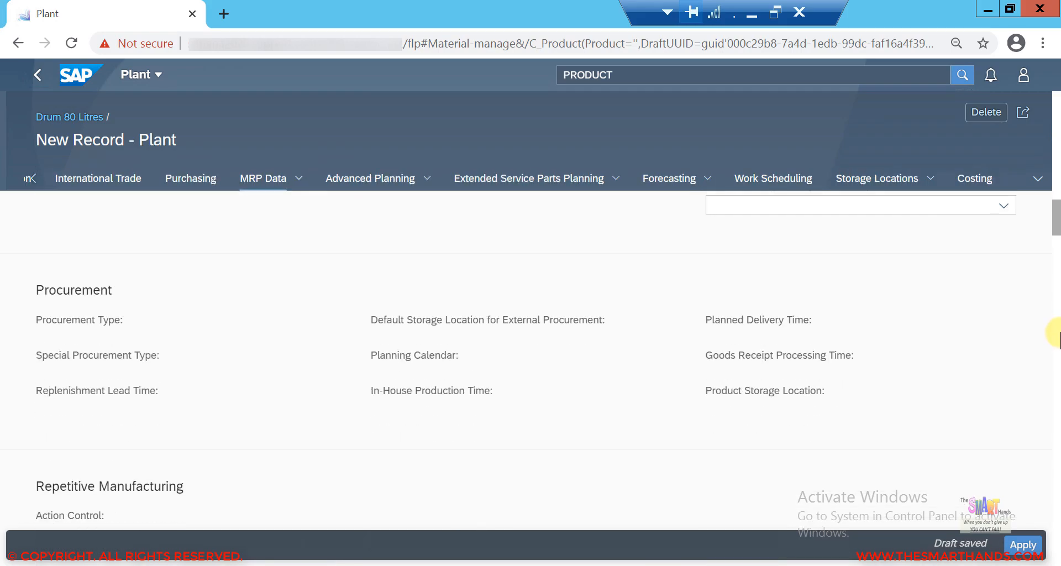
pyautogui.scroll(-10, 1057, 309)
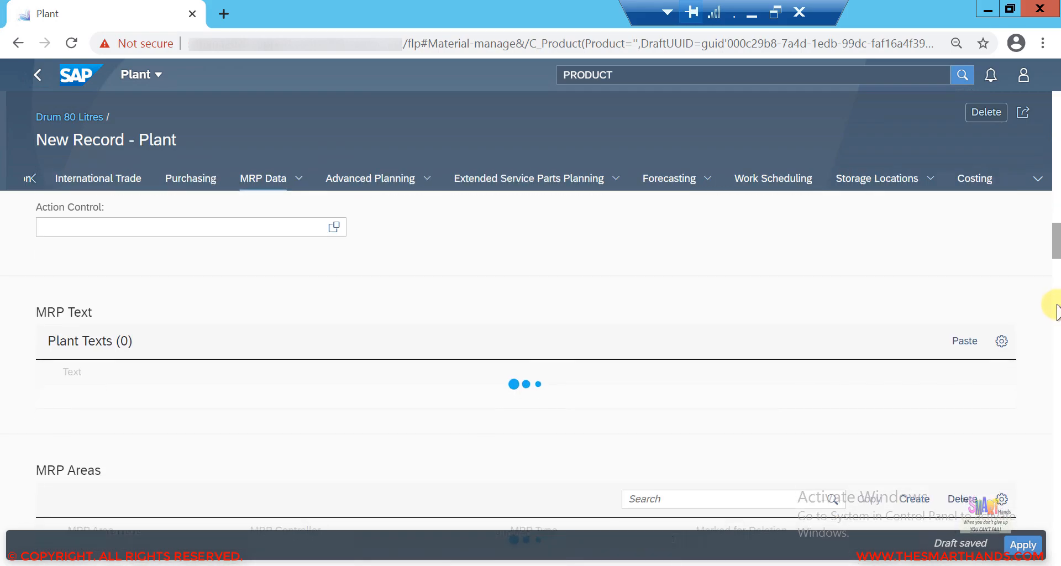
pyautogui.scroll(6, 1056, 311)
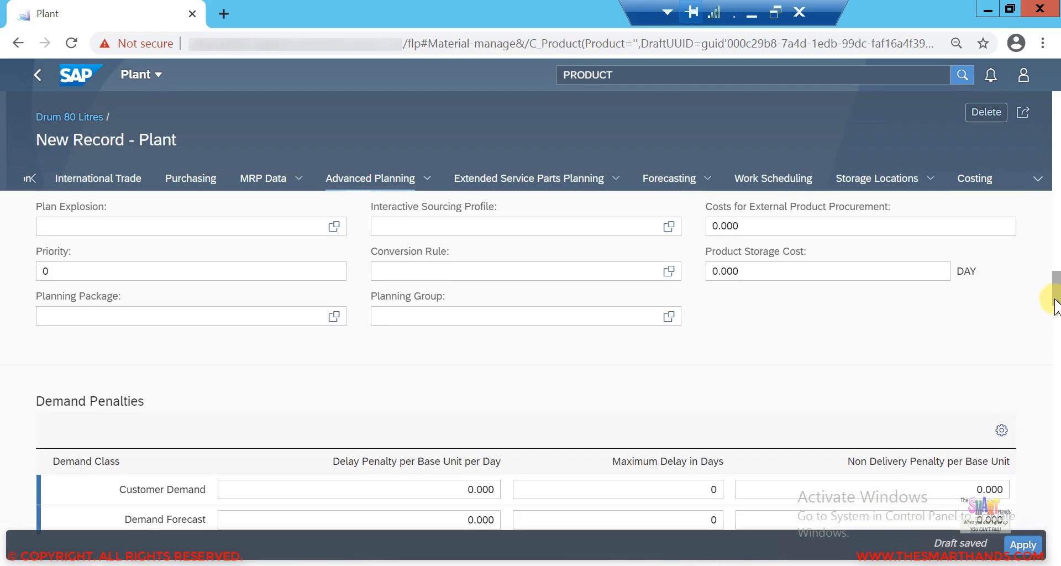
pyautogui.scroll(5, 1056, 307)
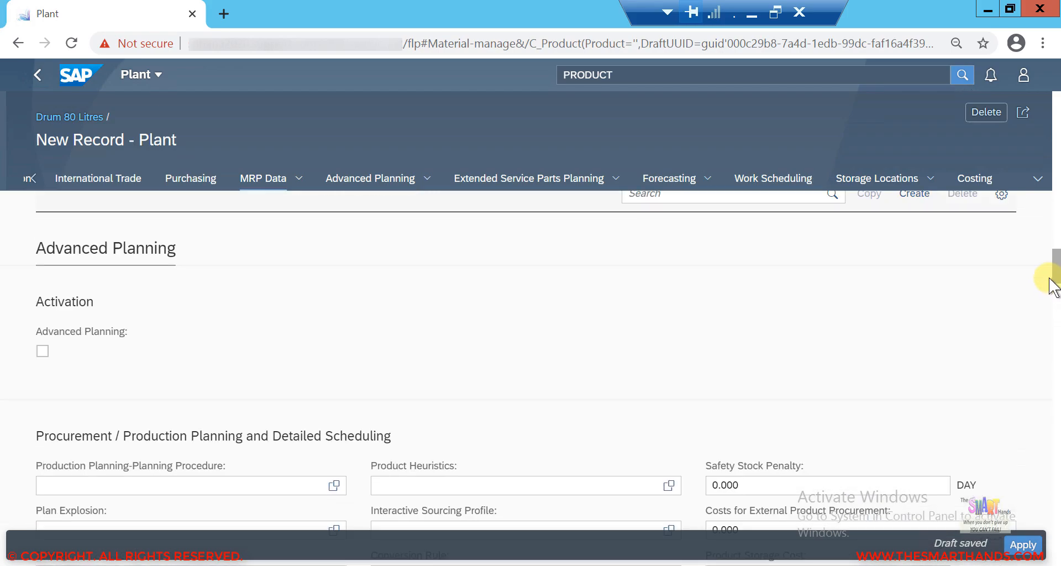
pyautogui.moveTo(1050, 271); pyautogui.dragTo(1048, 224)
pyautogui.scroll(2, 1048, 224)
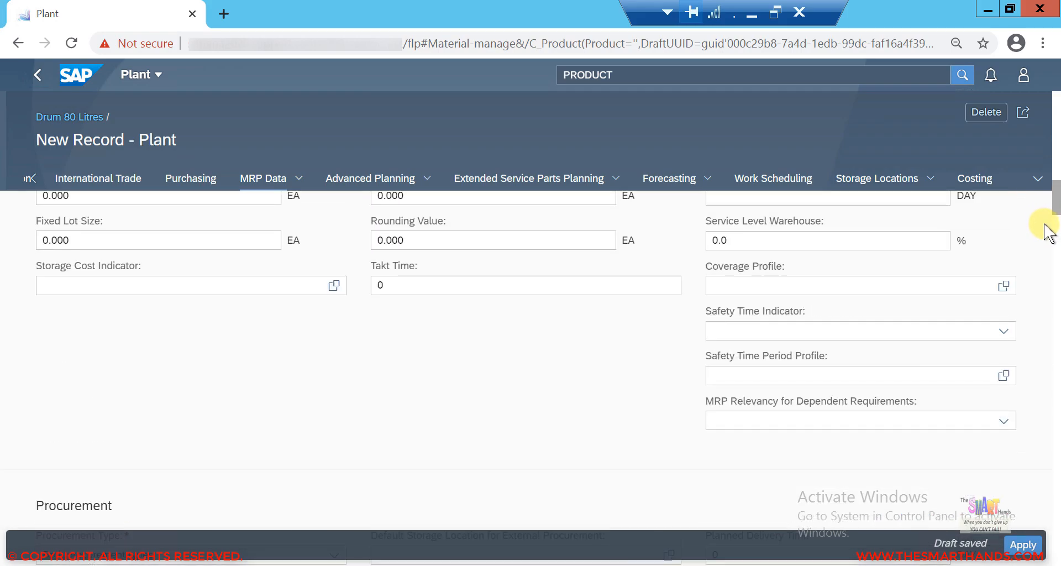
pyautogui.scroll(-6, 1048, 232)
pyautogui.scroll(1, 1050, 249)
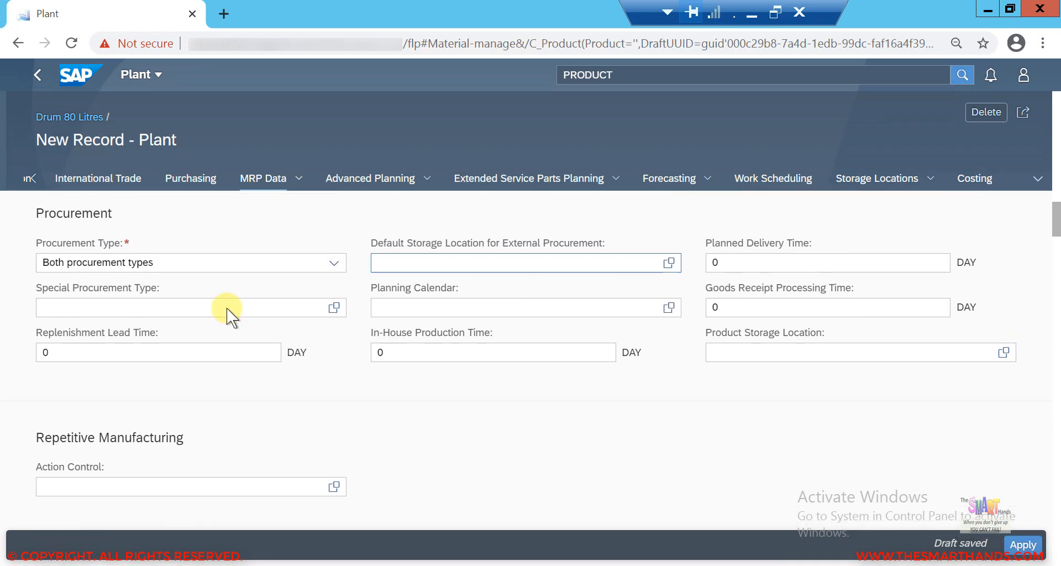
pyautogui.moveTo(1055, 238); pyautogui.dragTo(1052, 190)
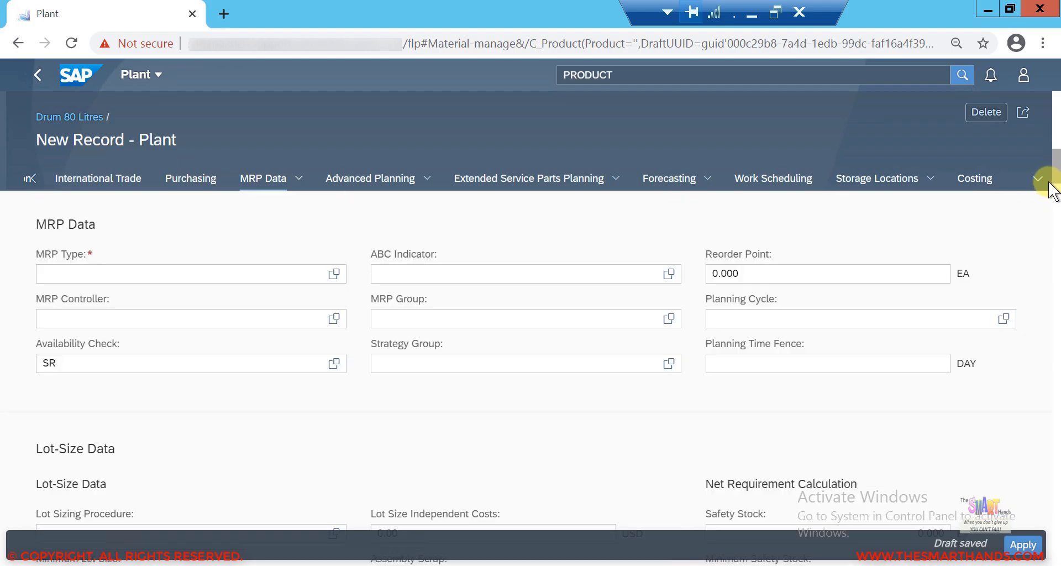
# Step: Set the new plant record's MRP type to PD and its MRP controller to 001
pyautogui.click(301, 273)
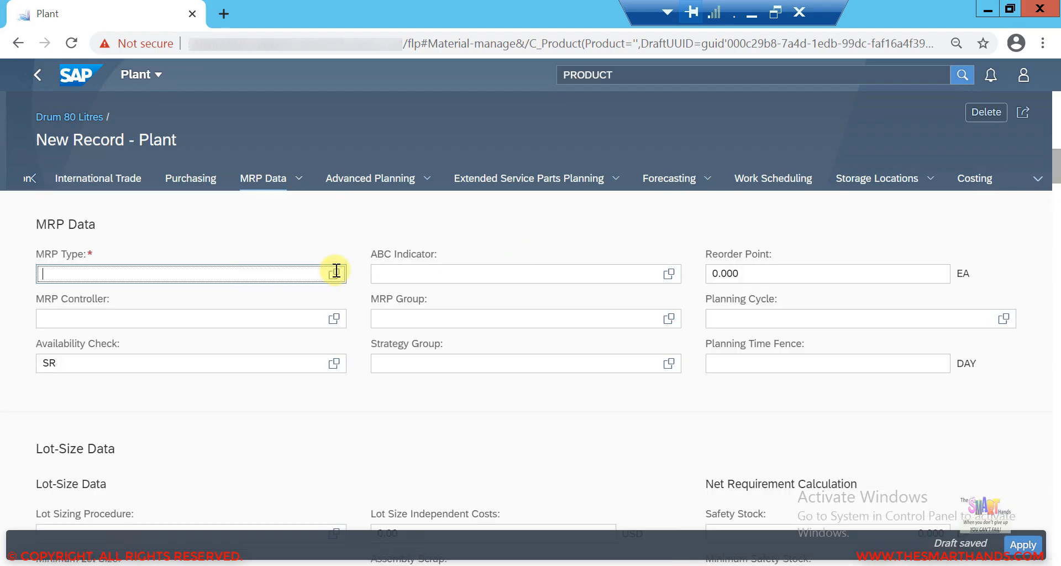
pyautogui.click(335, 273)
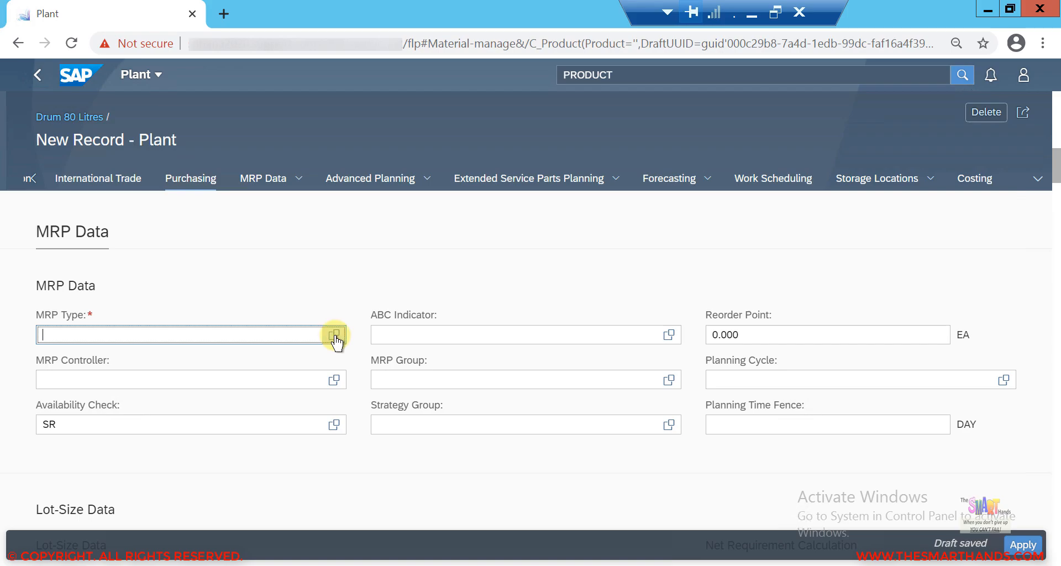
pyautogui.click(334, 336)
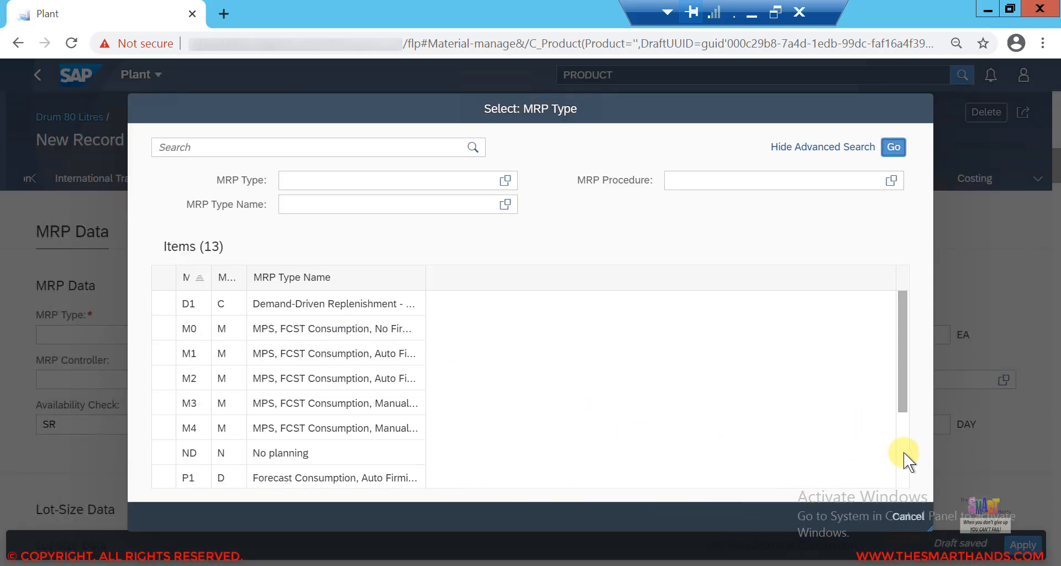
pyautogui.scroll(-3, 364, 421)
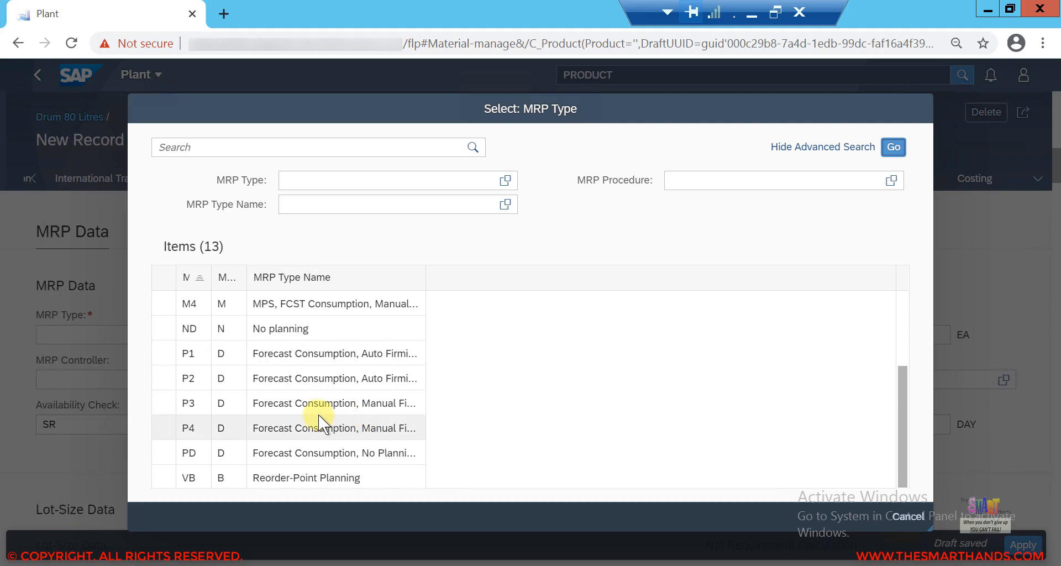
pyautogui.click(260, 453)
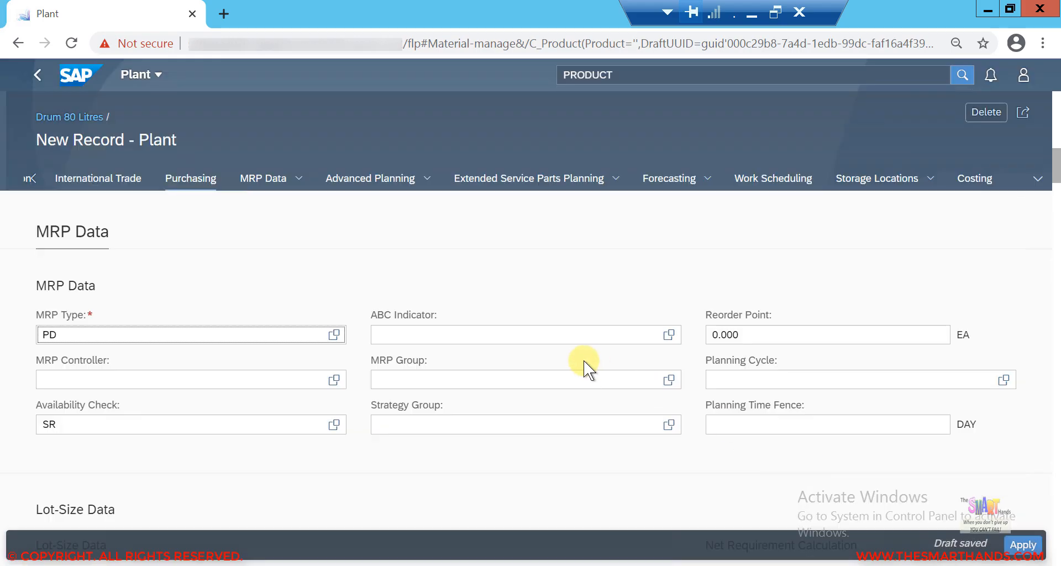
pyautogui.click(333, 380)
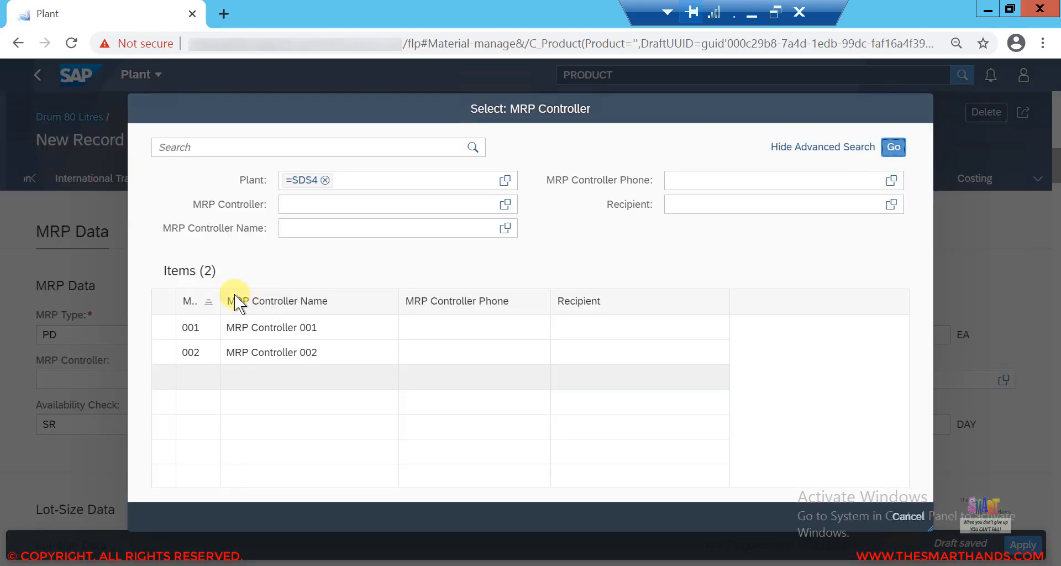
pyautogui.click(240, 327)
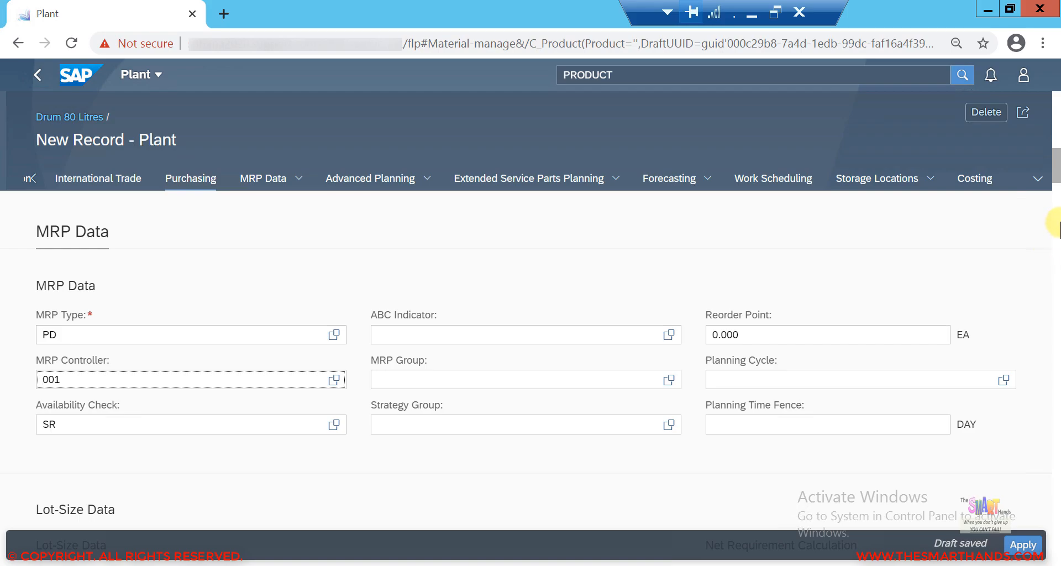
# Step: Set the plant's lot sizing procedure to EX (Lot-for-lot order quantity)
pyautogui.scroll(-4, 1055, 221)
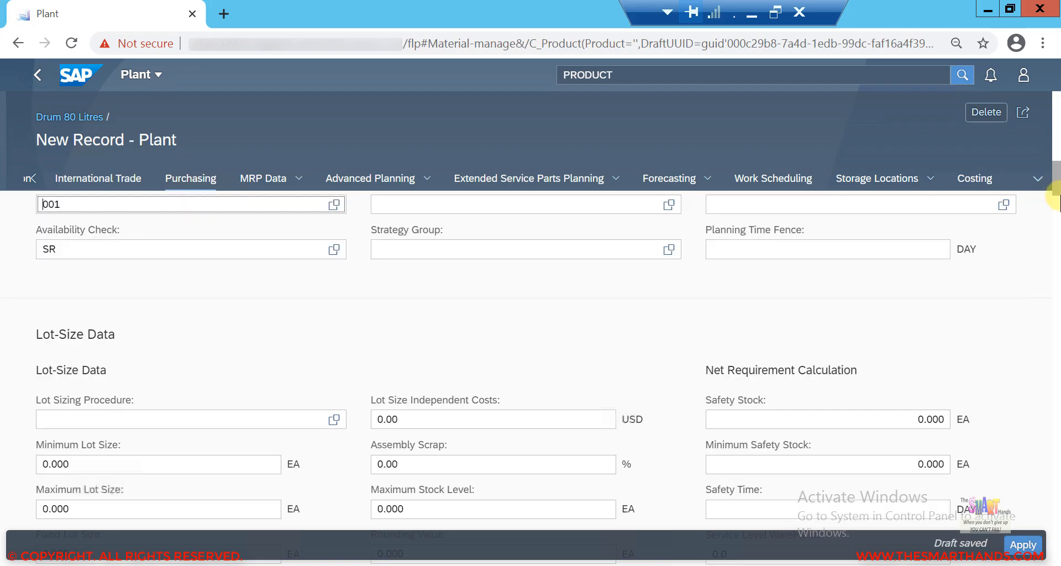
pyautogui.scroll(-4, 1057, 207)
pyautogui.scroll(2, 1057, 204)
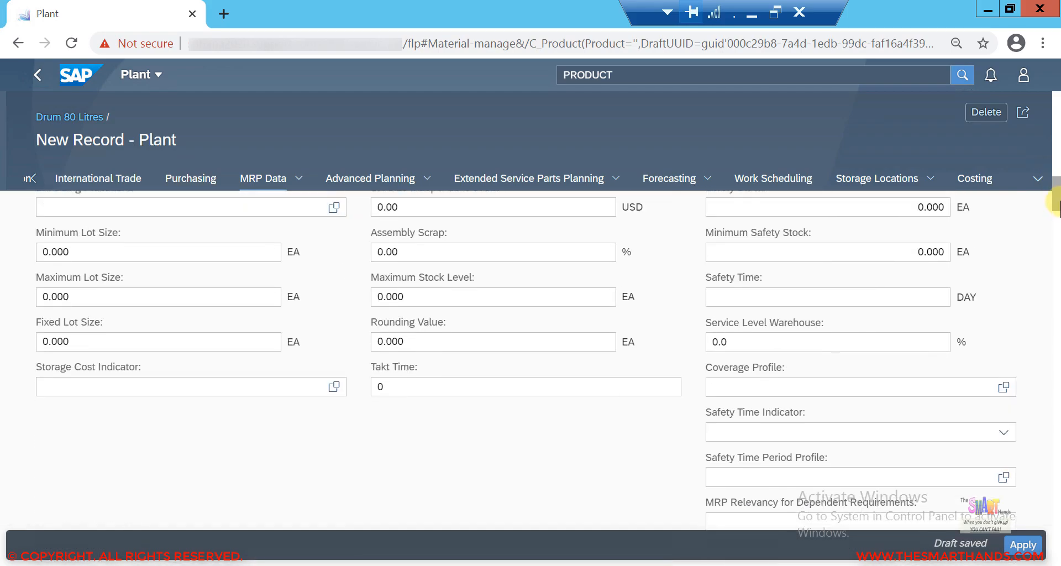
pyautogui.click(336, 238)
pyautogui.click(334, 237)
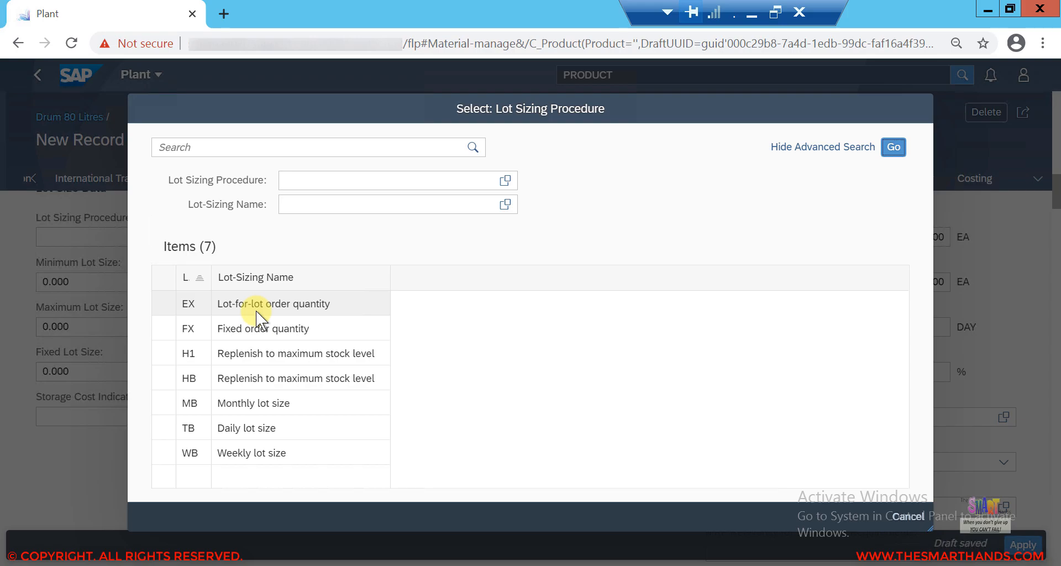
pyautogui.click(256, 311)
pyautogui.click(257, 310)
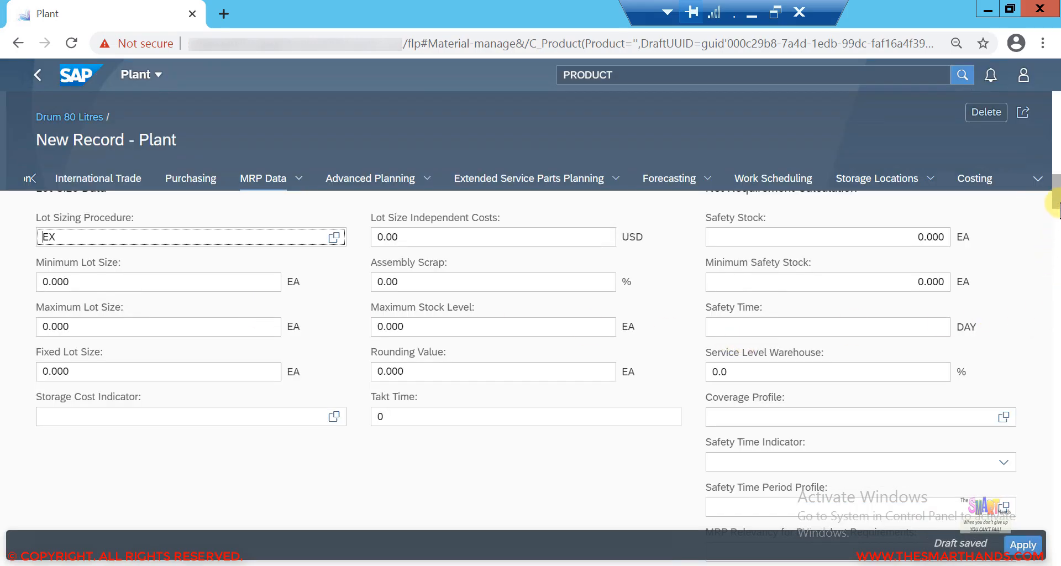
# Step: Apply the new SDS4 plant record to the product
pyautogui.scroll(-10, 1054, 246)
pyautogui.scroll(-10, 1056, 254)
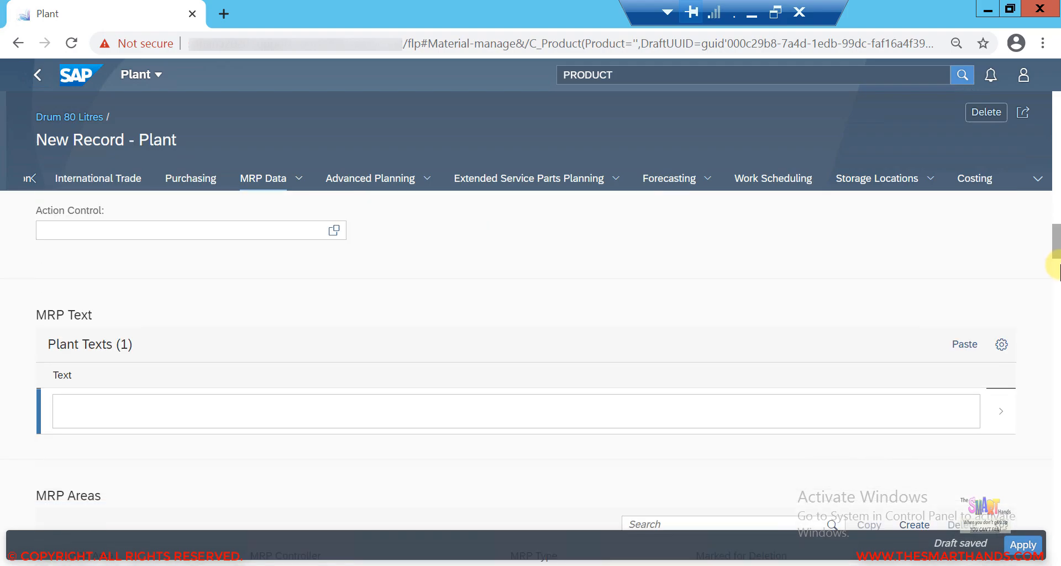
pyautogui.scroll(-8, 1057, 303)
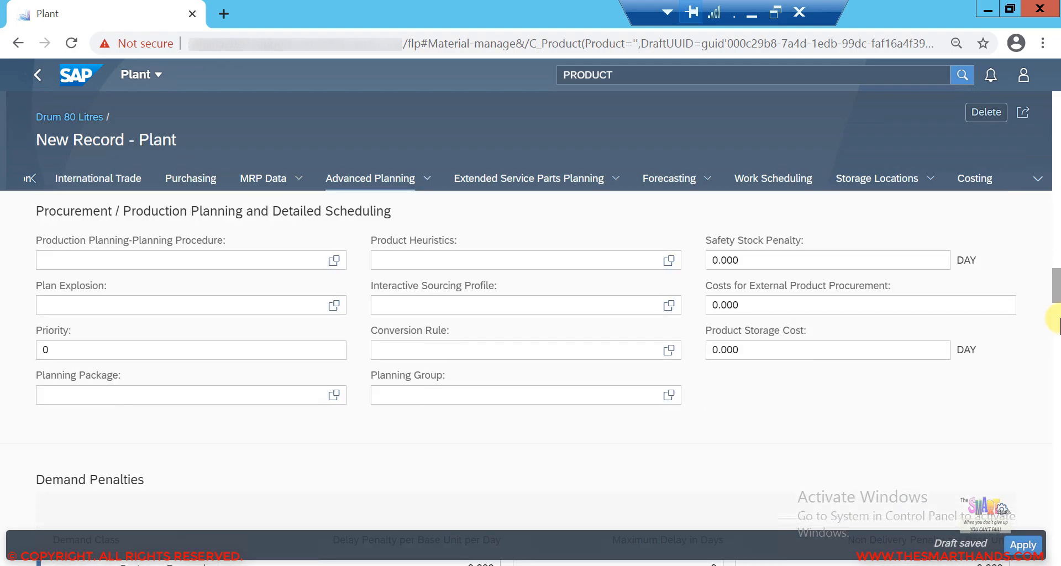
pyautogui.scroll(-13, 1057, 397)
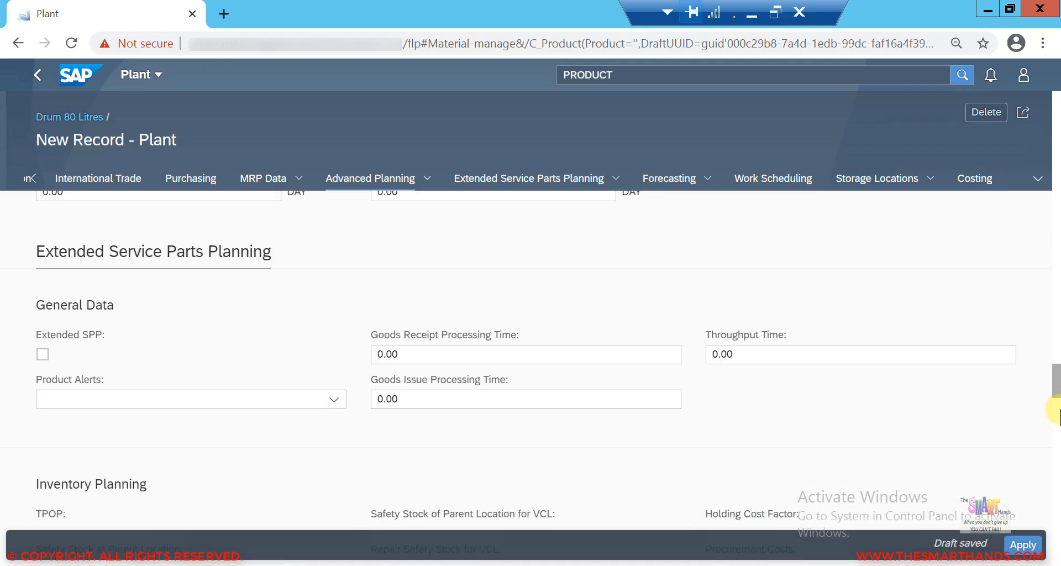
pyautogui.click(1024, 543)
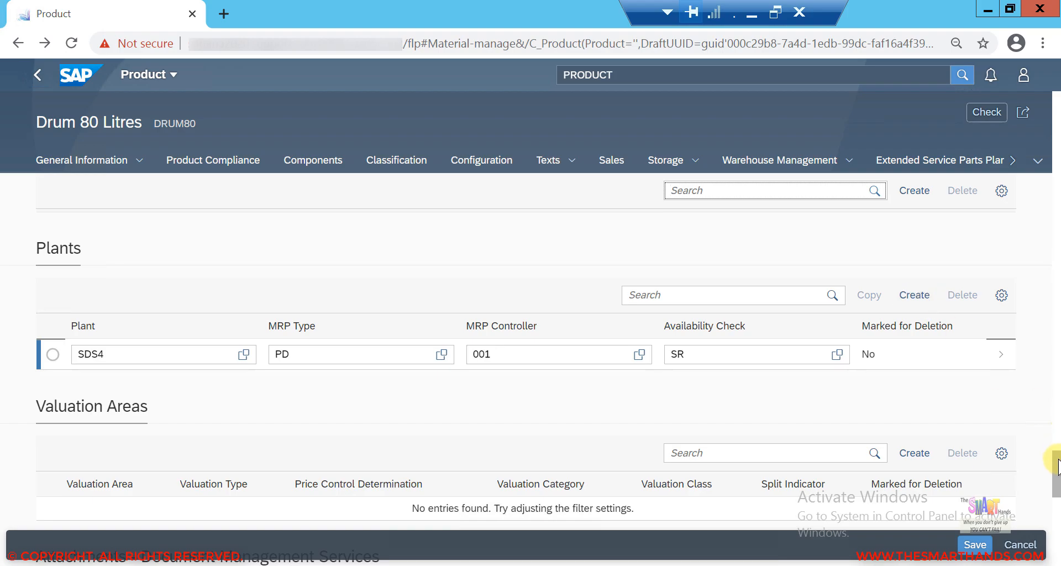
# Step: Check the product for errors and review the message list
pyautogui.moveTo(1059, 487); pyautogui.dragTo(1058, 520)
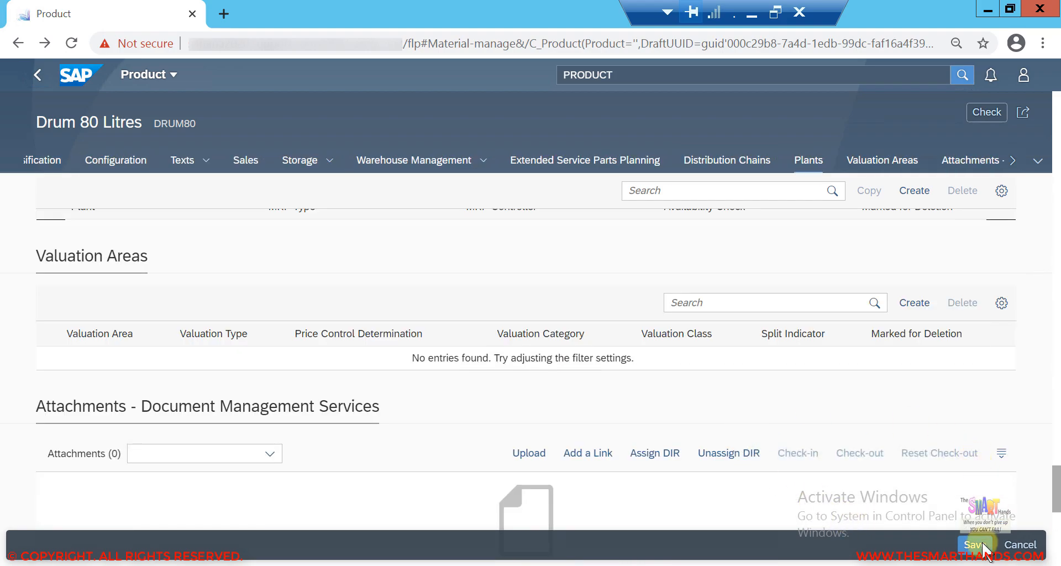
pyautogui.scroll(-7, 984, 547)
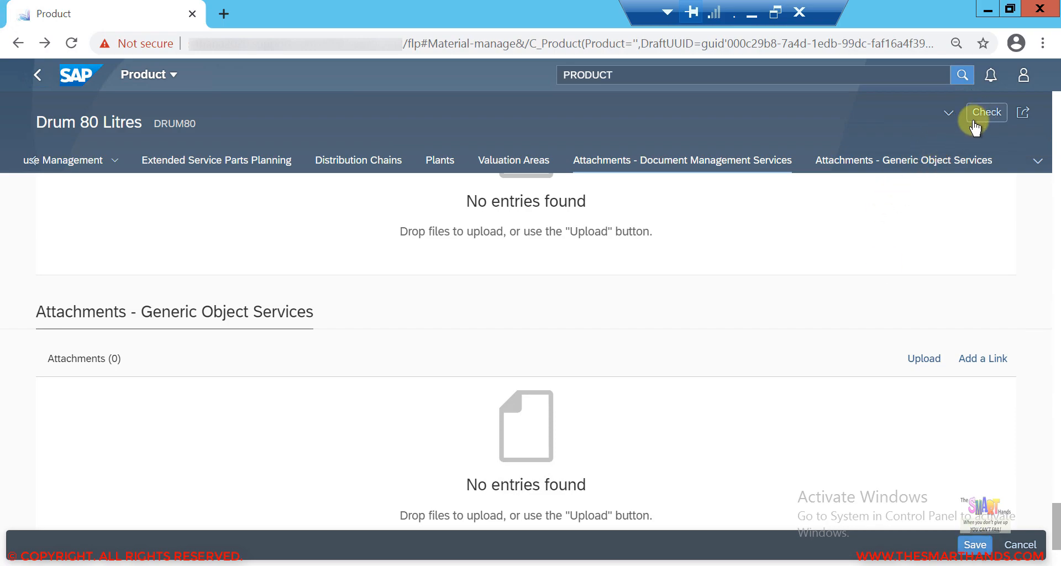
pyautogui.click(988, 114)
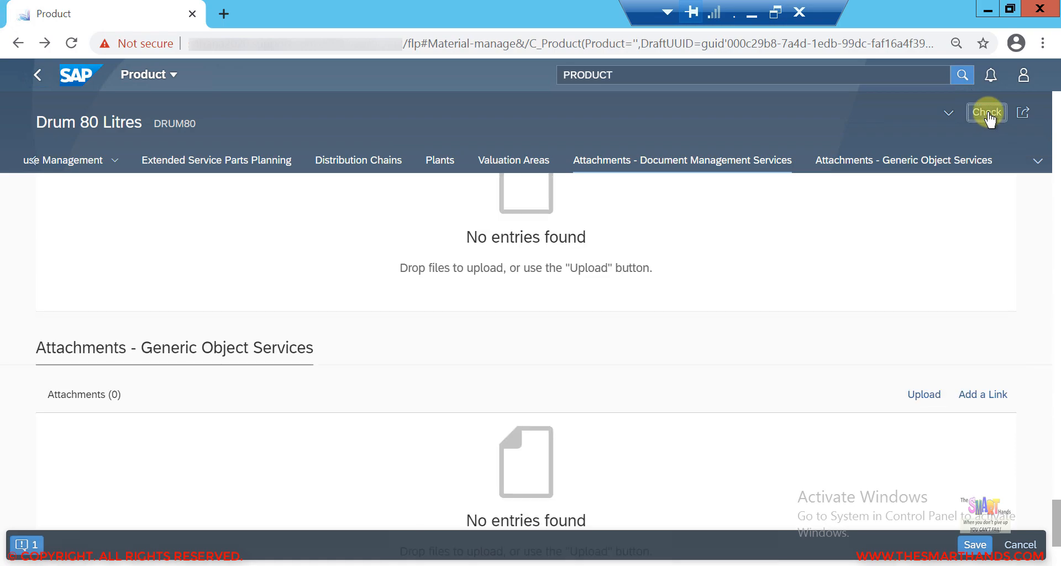
pyautogui.click(25, 544)
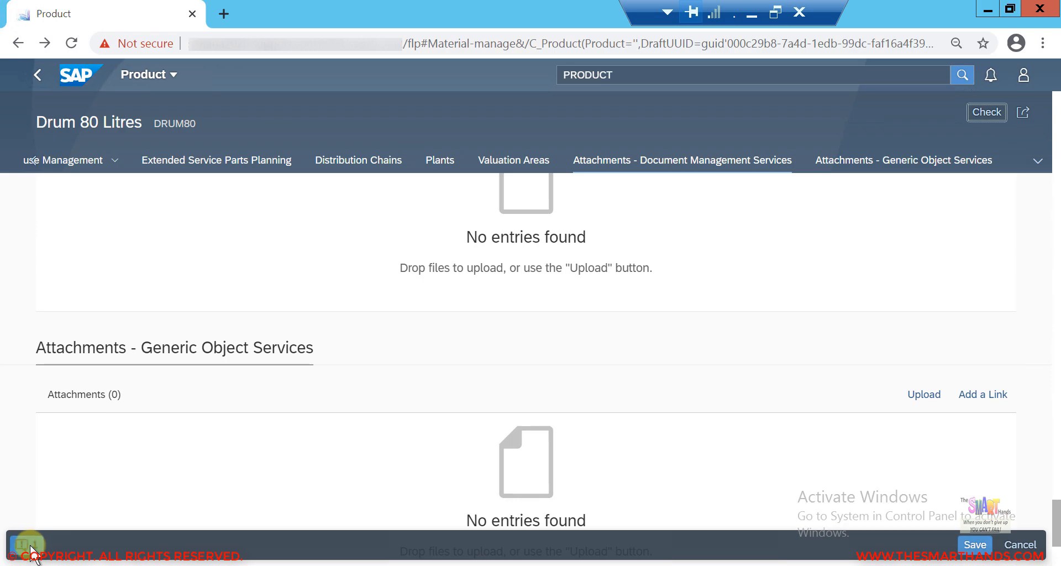
pyautogui.click(28, 545)
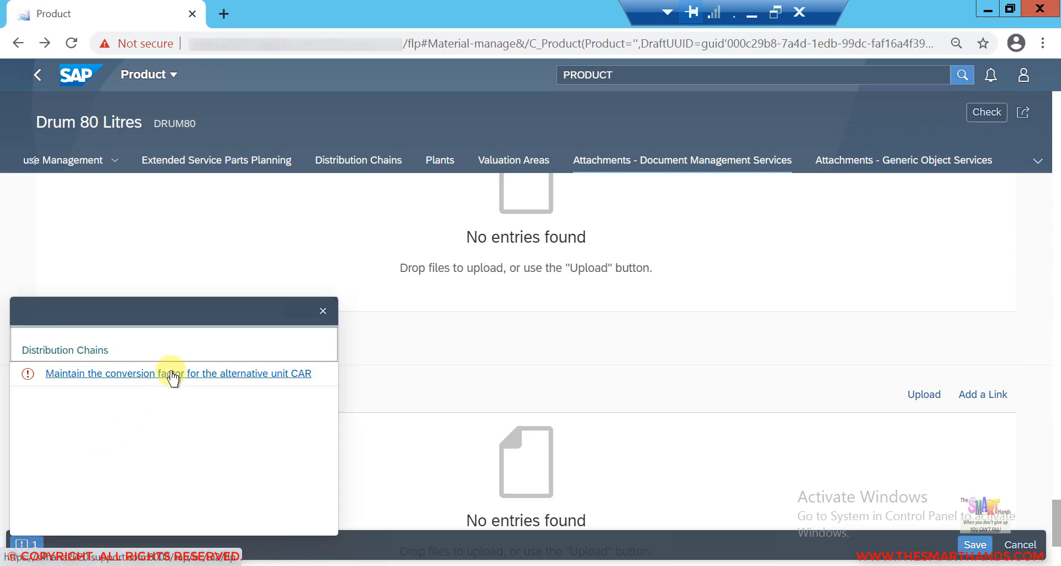
pyautogui.click(325, 311)
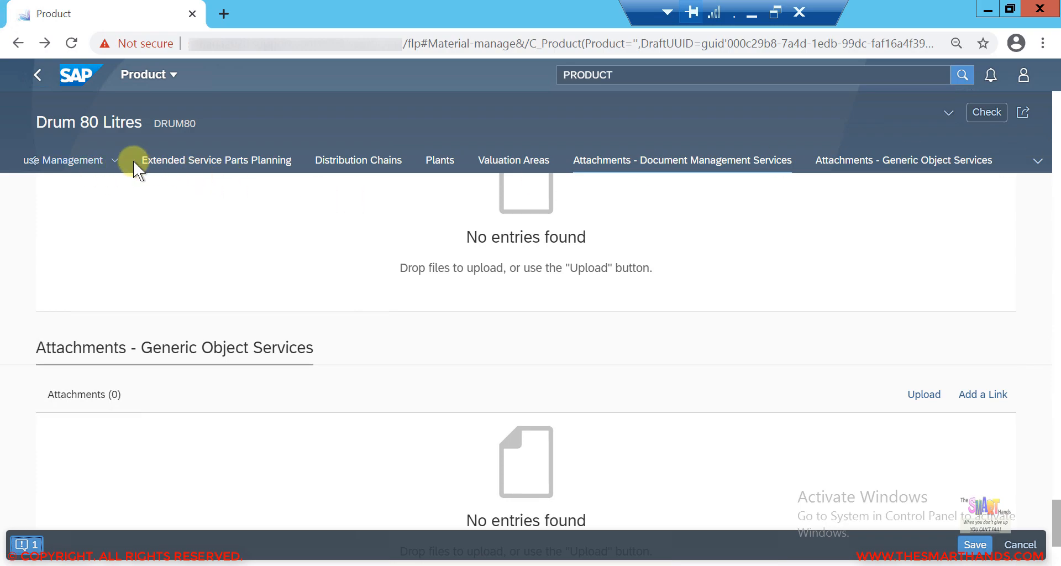
# Step: Open the product's Units of Measure section and create a new unit of measure entry
pyautogui.click(106, 161)
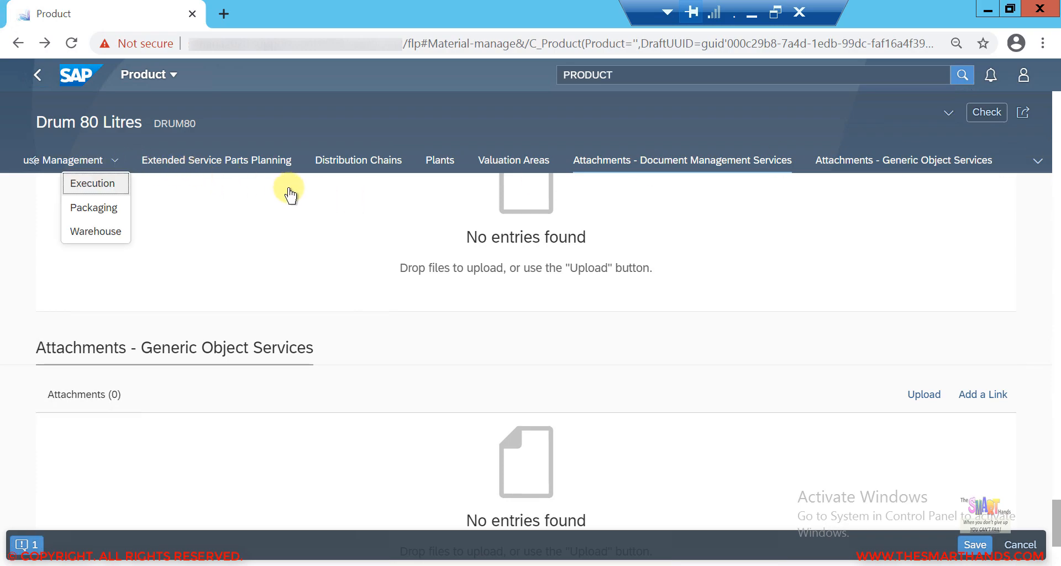
pyautogui.click(1038, 161)
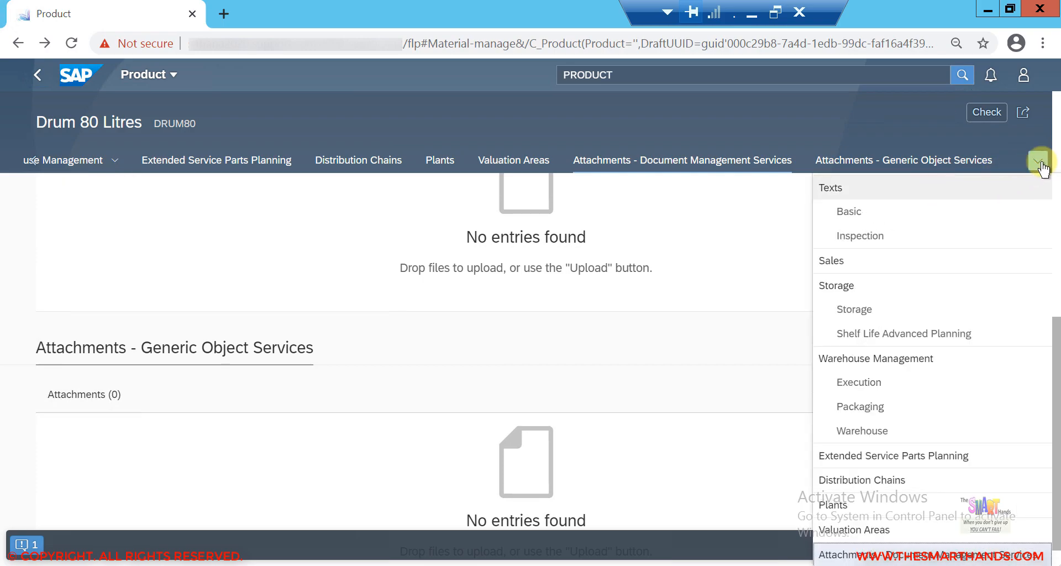
pyautogui.scroll(5, 1053, 204)
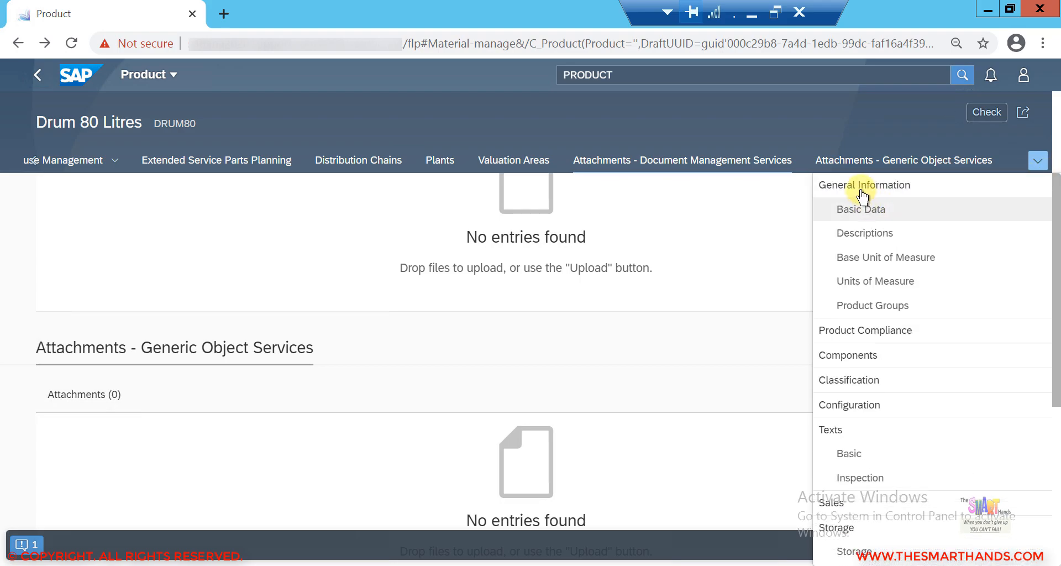
pyautogui.click(861, 188)
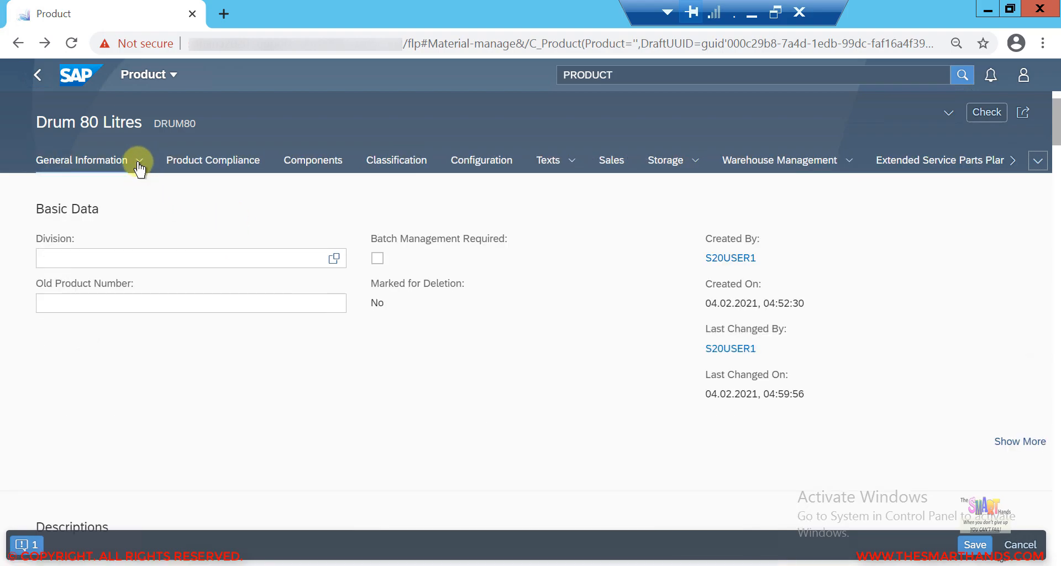
pyautogui.click(138, 165)
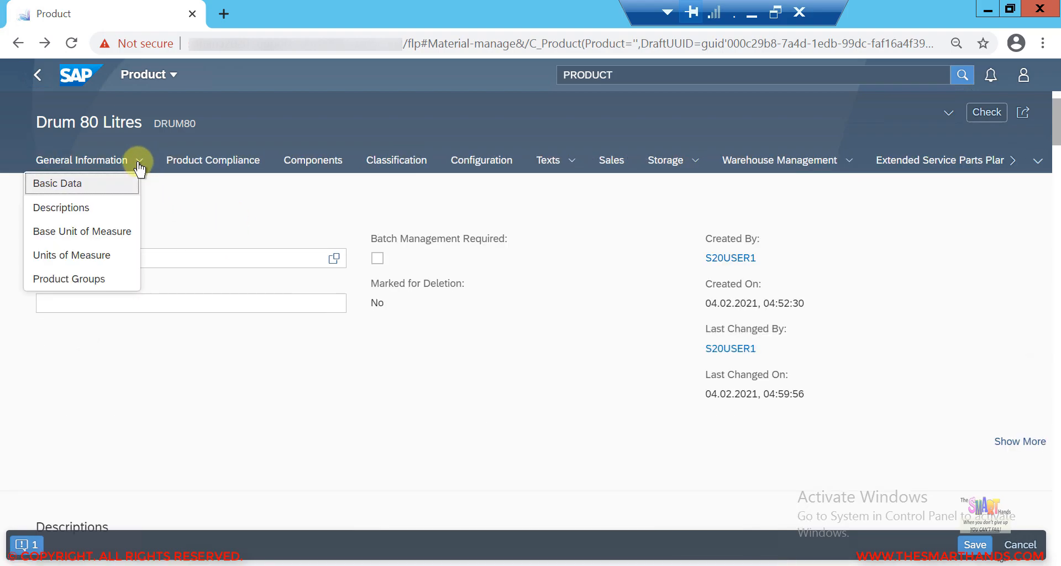
pyautogui.click(85, 255)
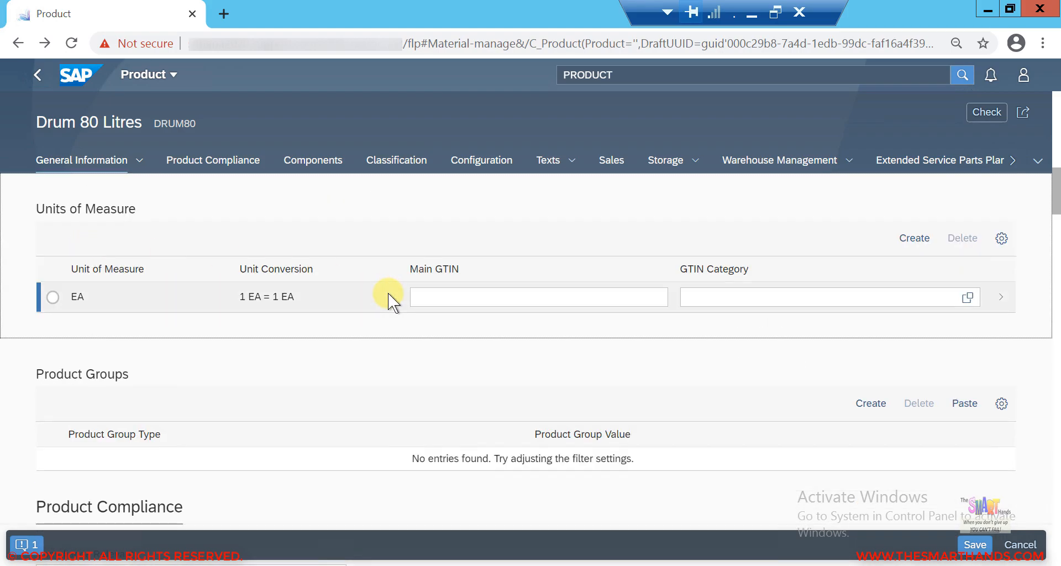
pyautogui.click(921, 244)
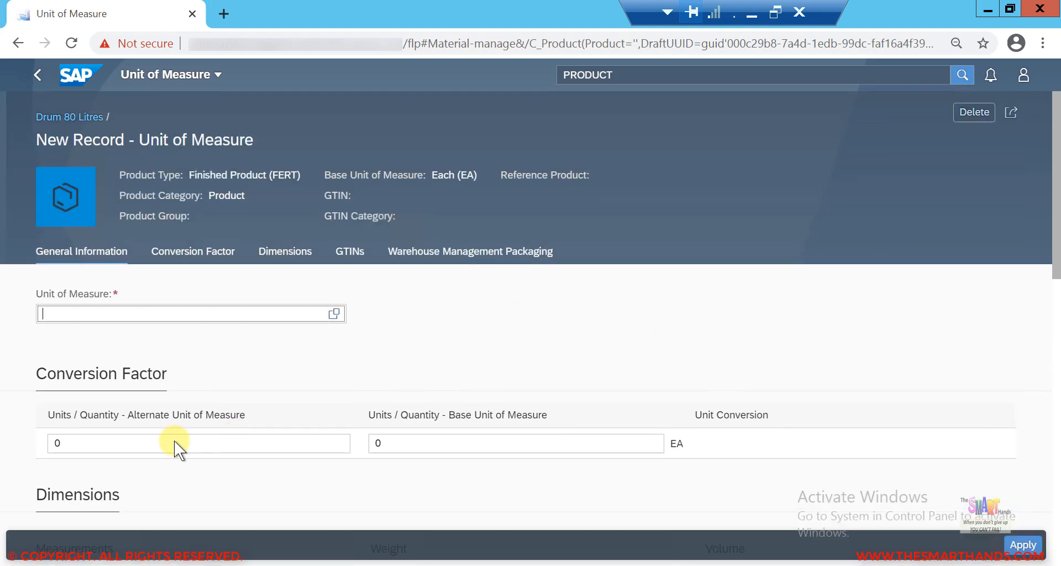
# Step: Define alternative unit CAR with a conversion of 1 CAR to 10 EA and apply the record
pyautogui.click(64, 443)
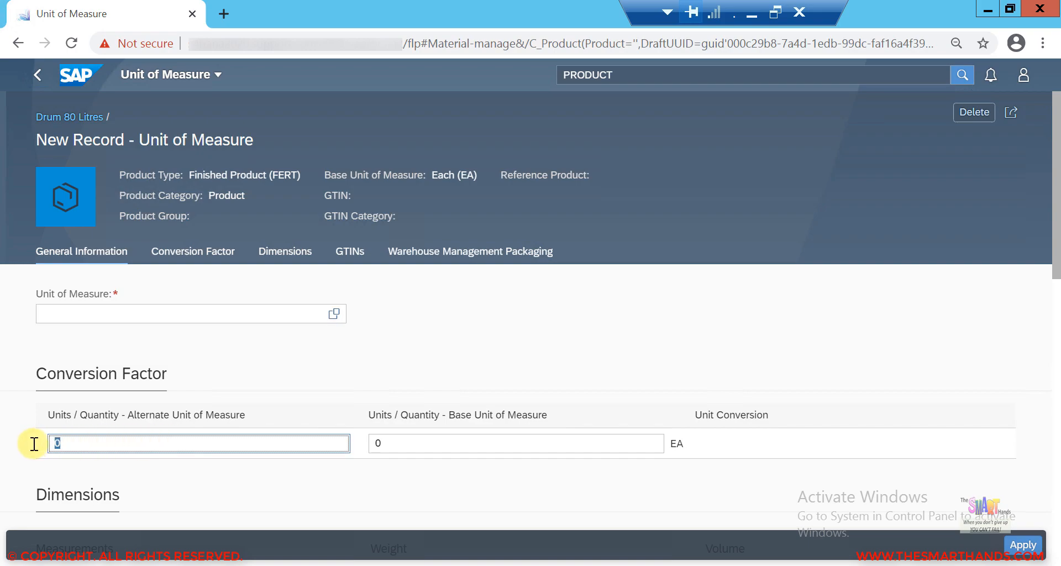
pyautogui.click(190, 317)
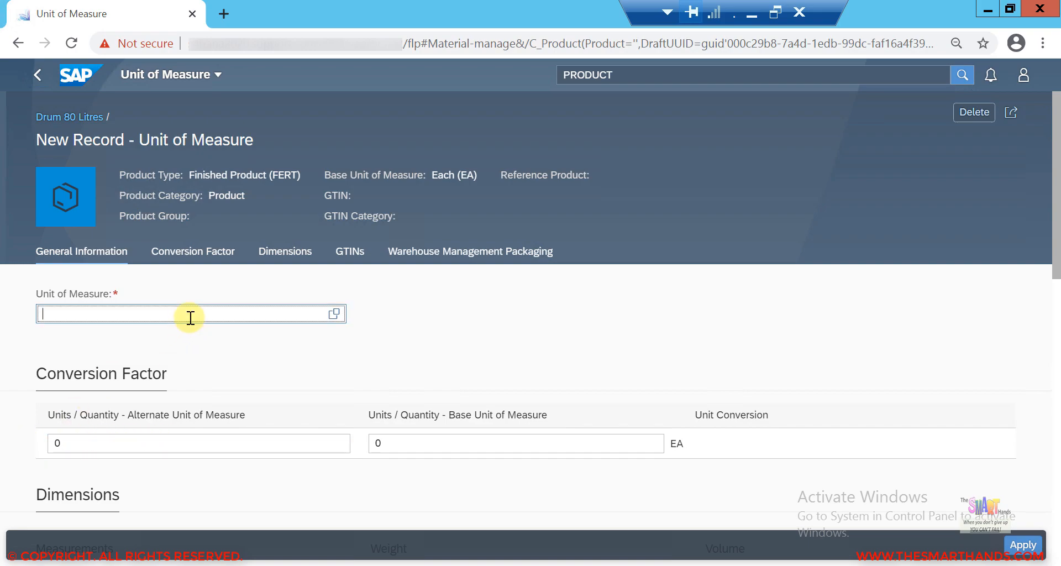
pyautogui.write('CAR')
pyautogui.click(161, 369)
pyautogui.click(107, 436)
pyautogui.click(97, 443)
pyautogui.click(98, 444)
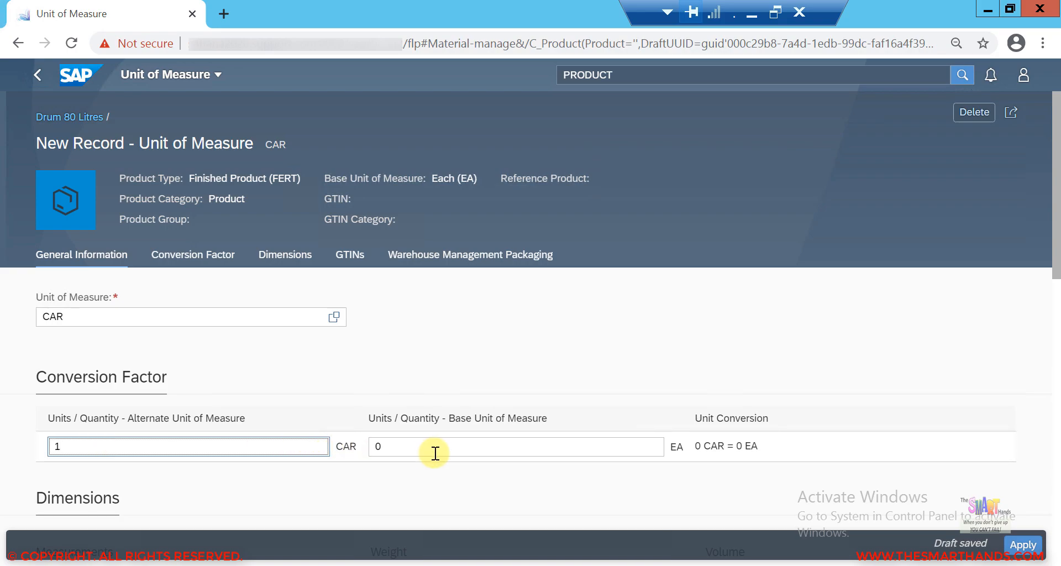
pyautogui.write('1')
pyautogui.click(409, 449)
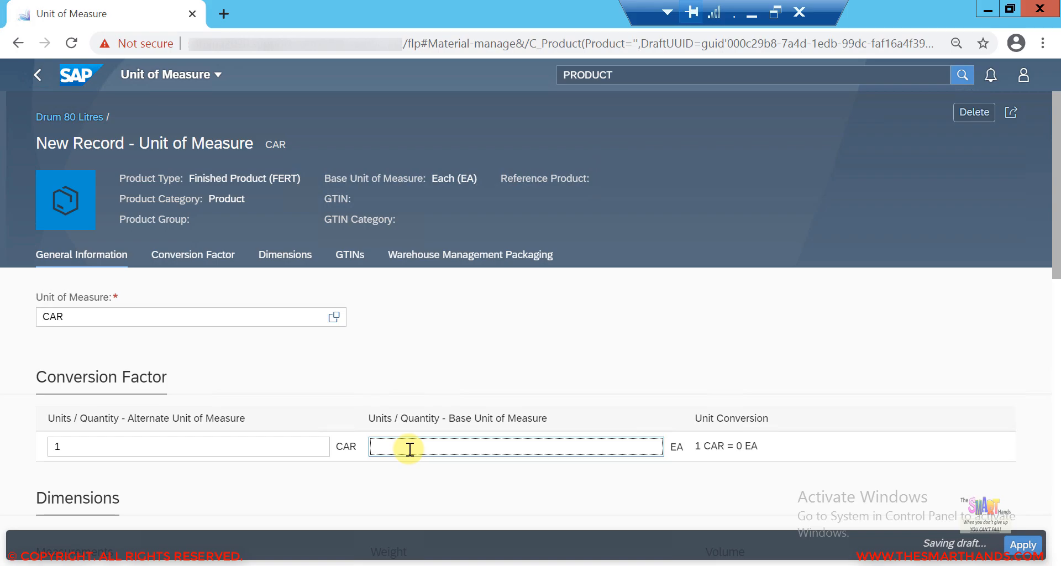
pyautogui.press('Return')
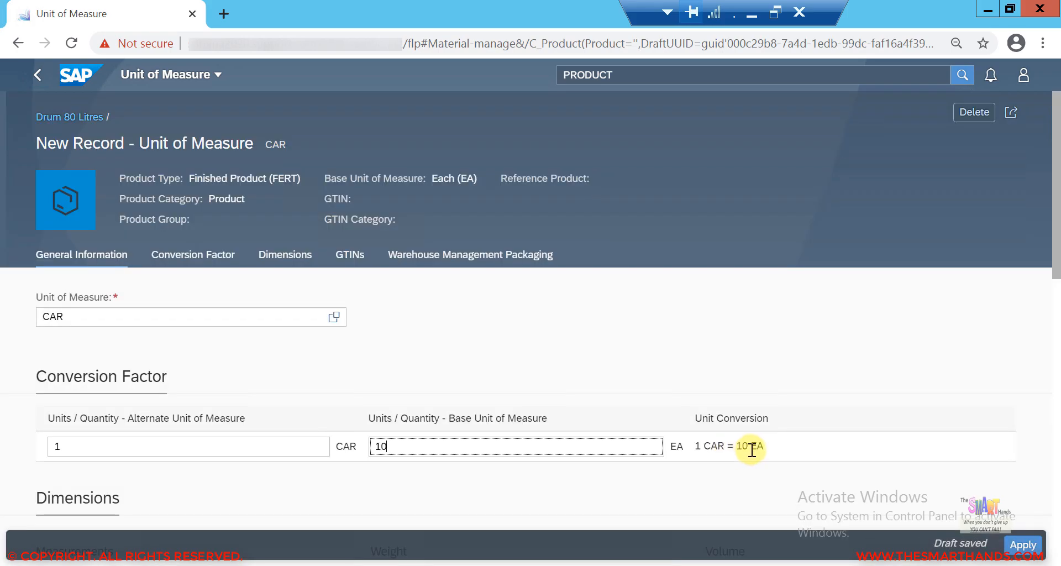
pyautogui.click(1025, 546)
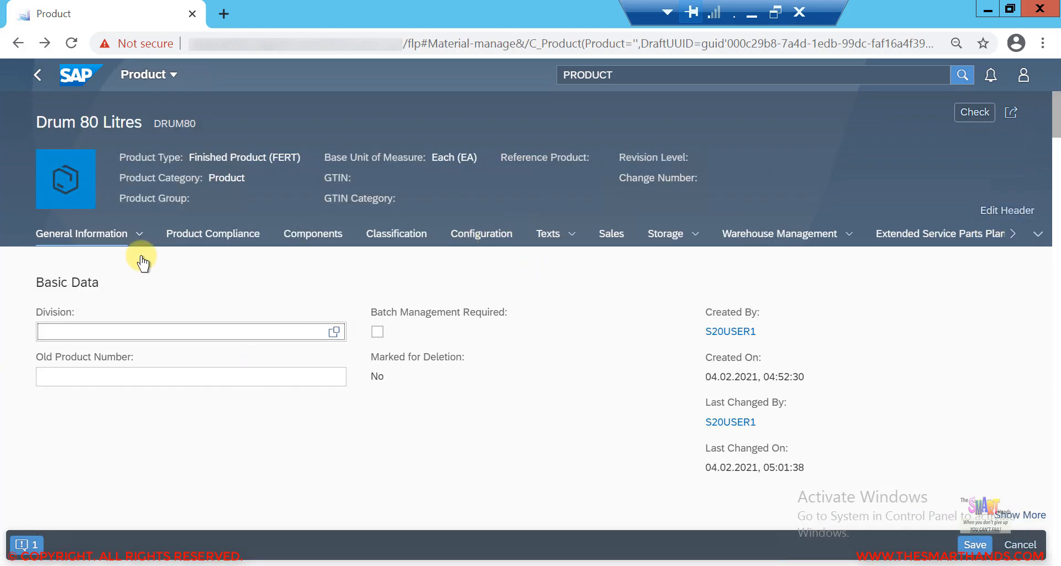
# Step: Add alternative unit of measure PAL with a conversion of 1 PAL to 72 EA and apply the record
pyautogui.click(141, 246)
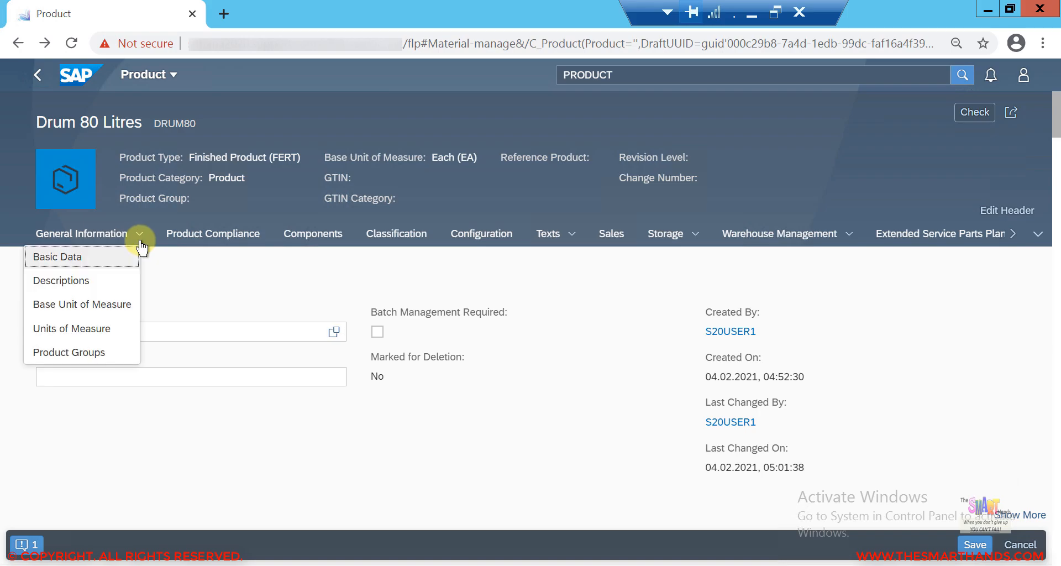
pyautogui.click(88, 331)
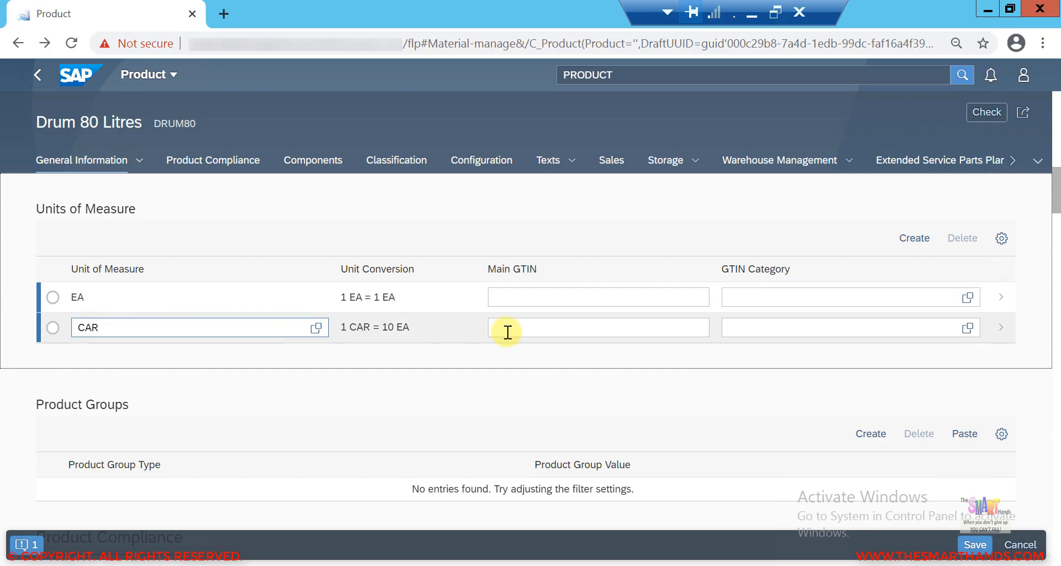
pyautogui.click(920, 243)
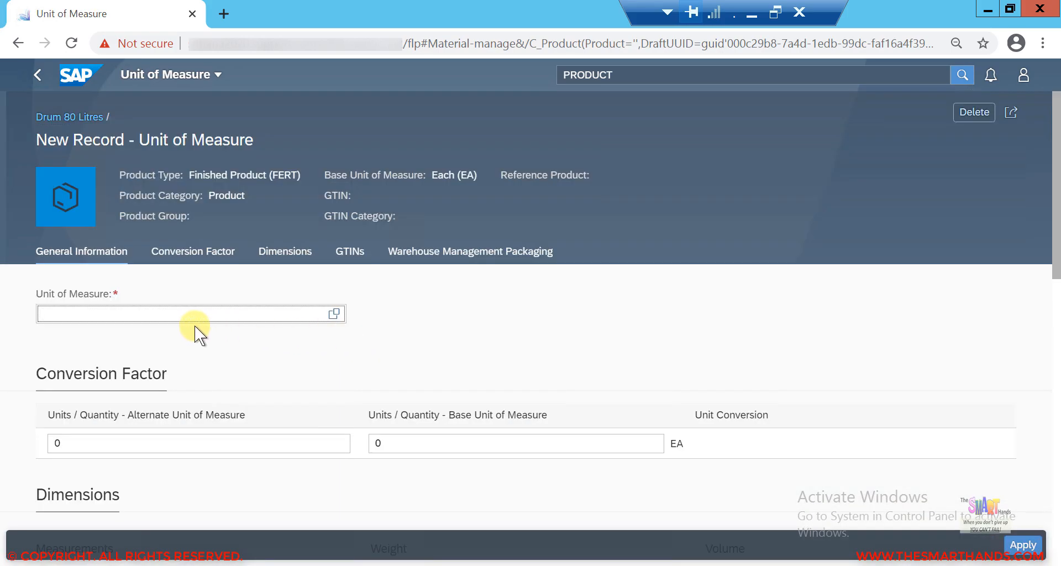
pyautogui.write('PAL')
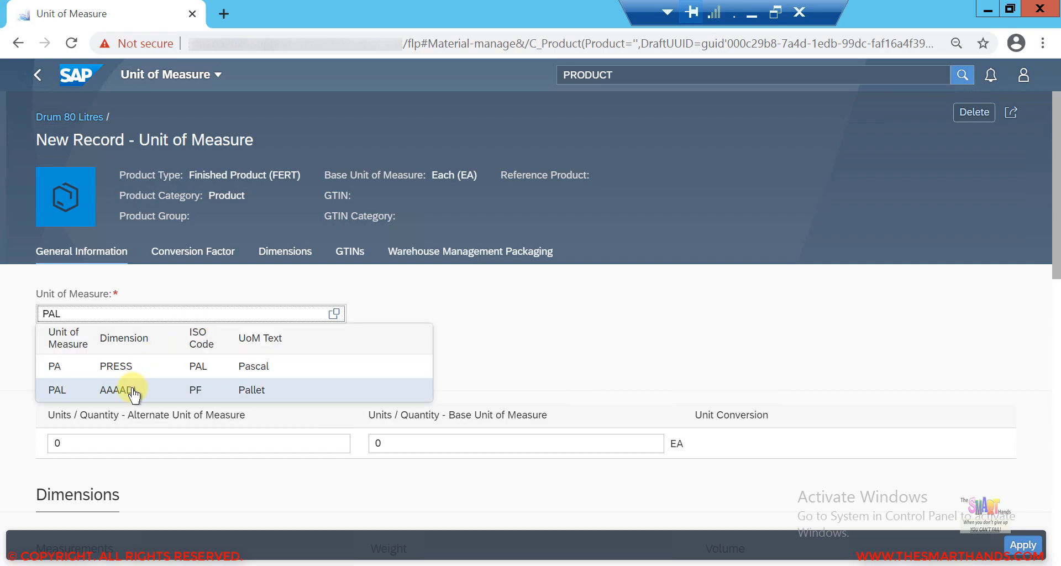
pyautogui.click(134, 391)
pyautogui.click(92, 442)
pyautogui.write('1')
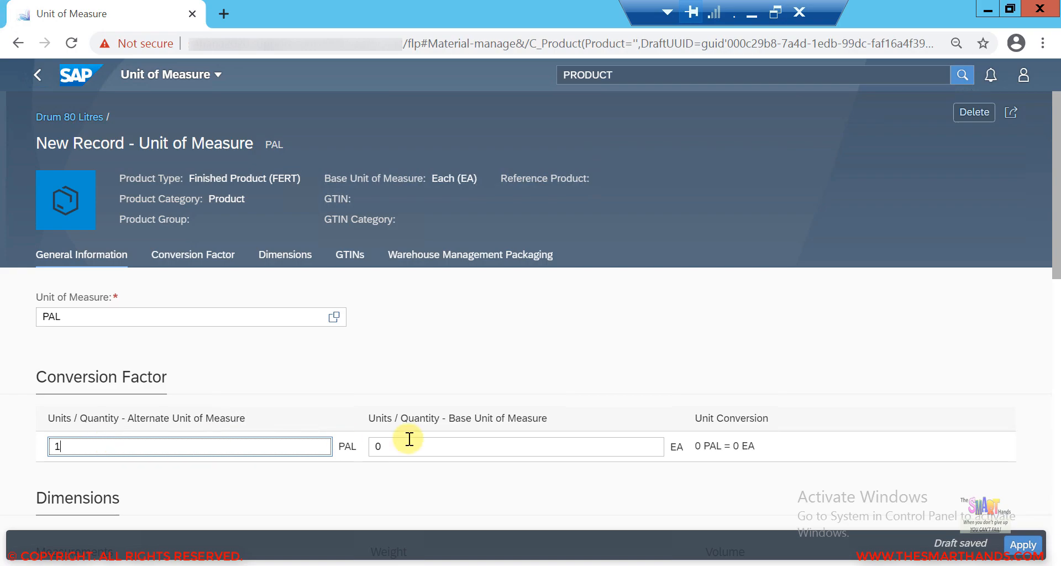
pyautogui.click(445, 447)
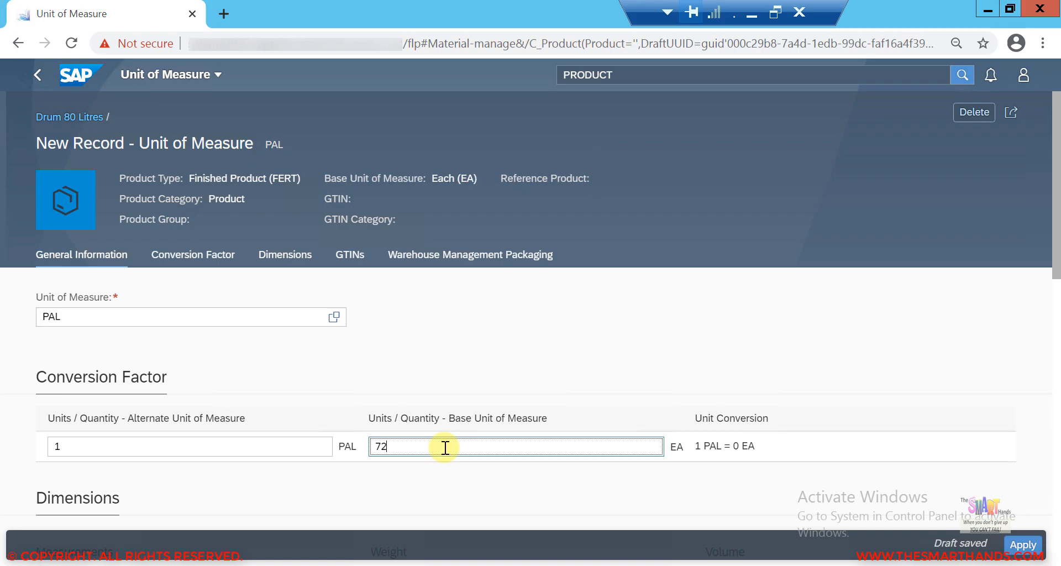
pyautogui.write('72')
pyautogui.press('Return')
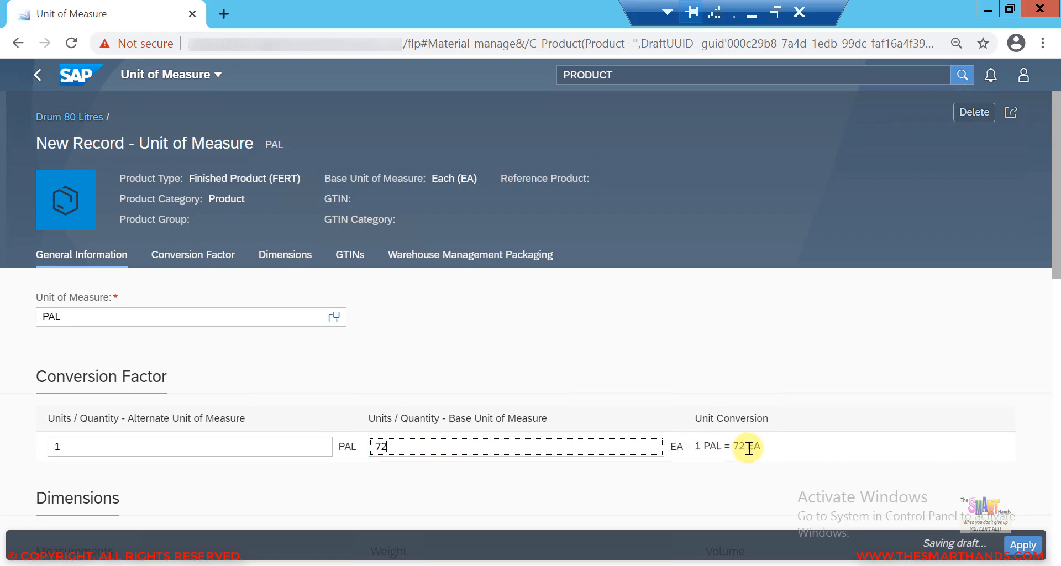
pyautogui.click(1023, 545)
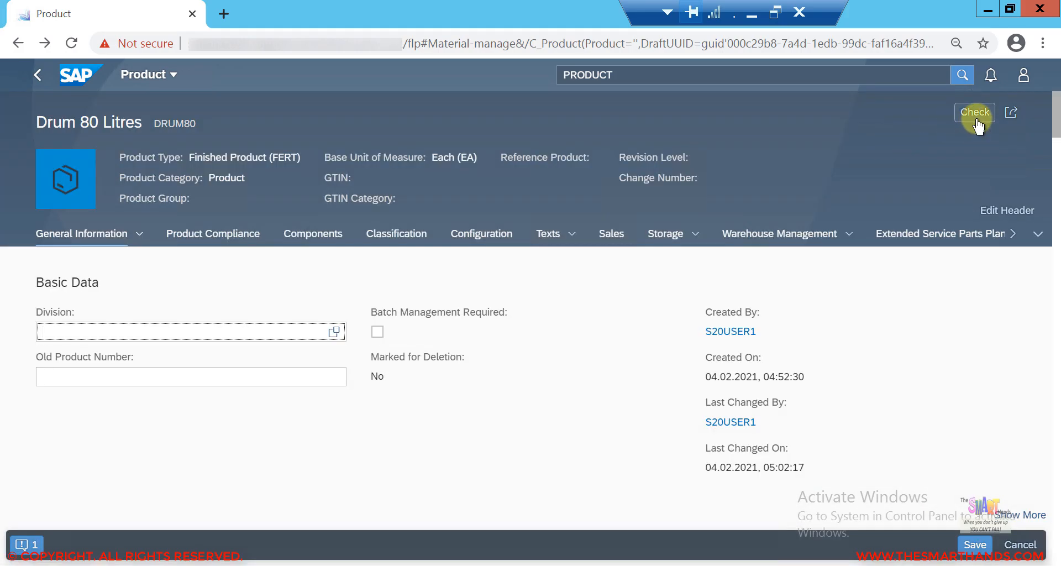
# Step: Check the product for potential duplicates, close the duplicate list, and save the product
pyautogui.click(974, 113)
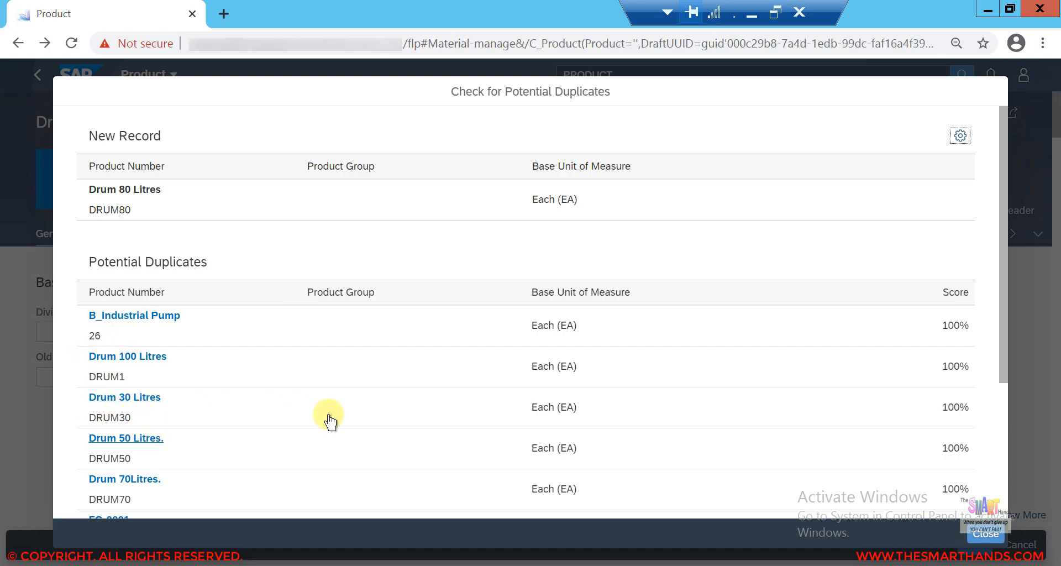
pyautogui.click(987, 534)
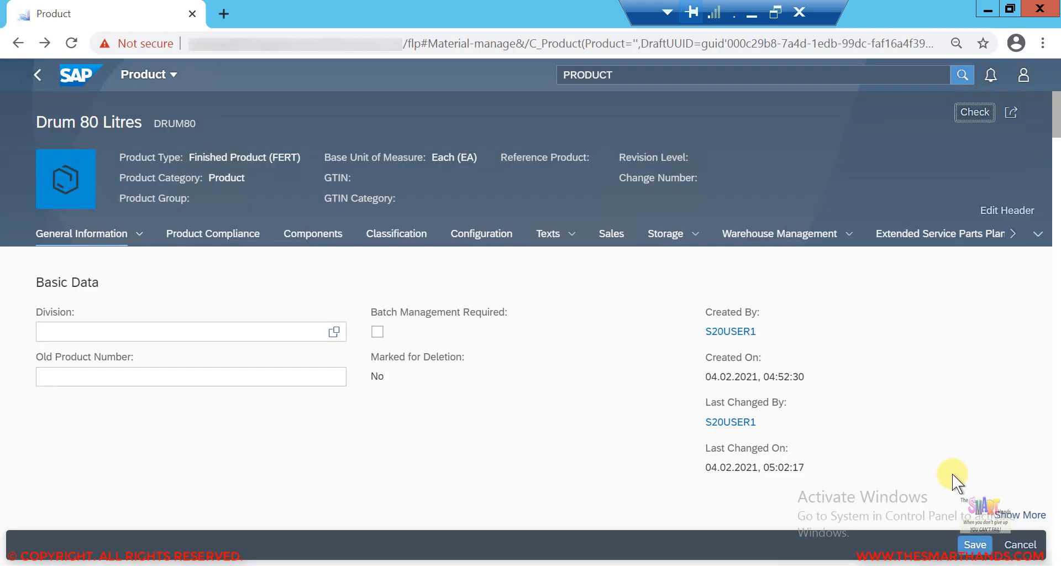
pyautogui.click(983, 547)
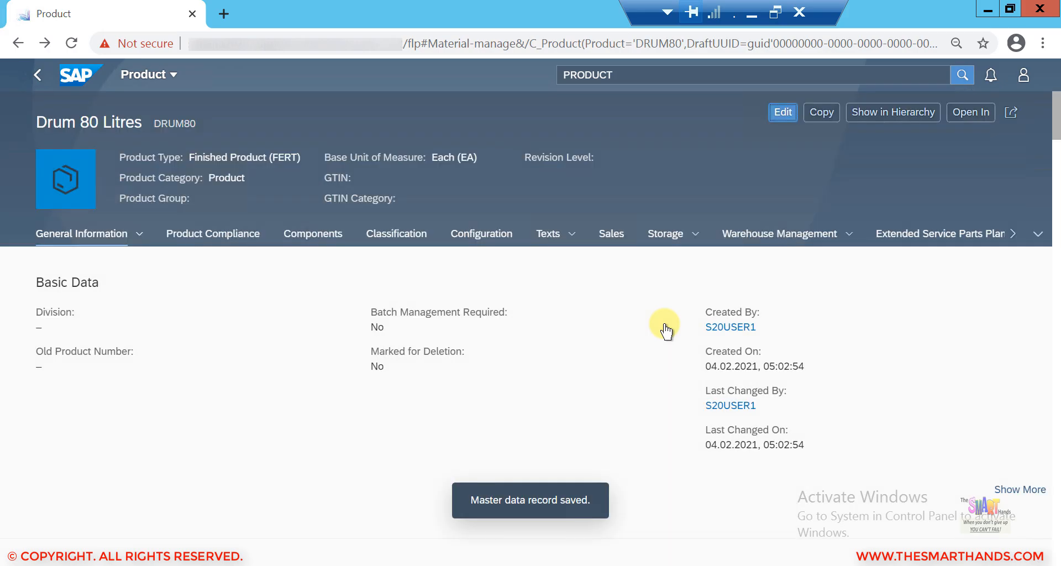
# Step: Return to the product list and filter it by product DRUM80
pyautogui.click(36, 80)
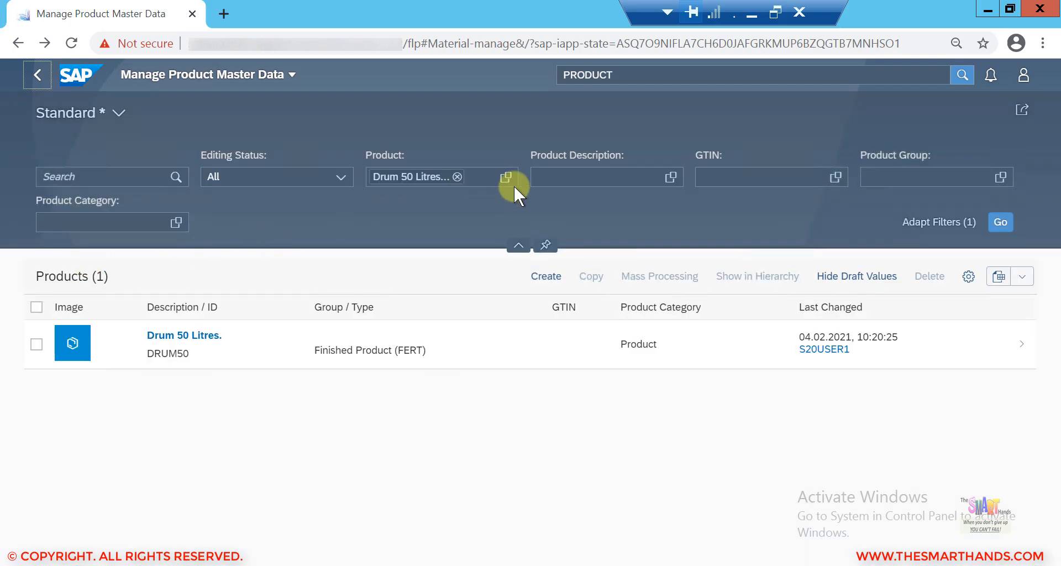
pyautogui.click(457, 177)
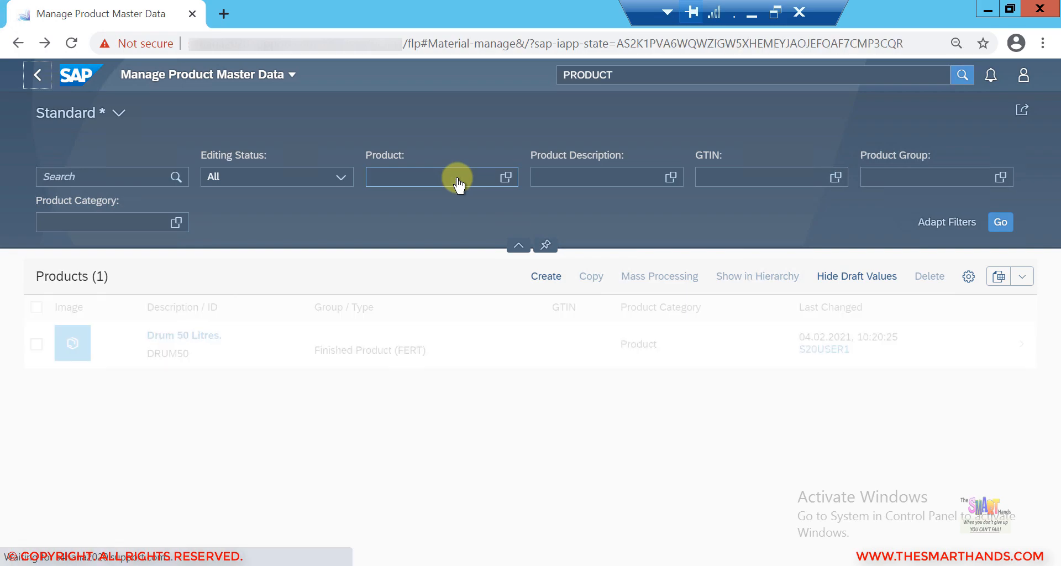
pyautogui.click(569, 180)
pyautogui.write('DRUM')
pyautogui.press('Return')
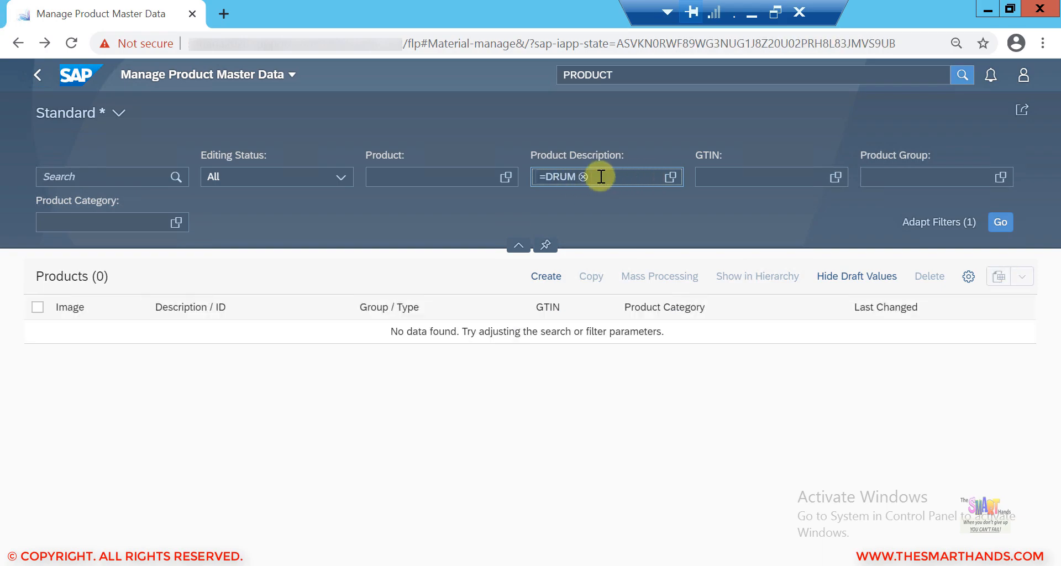
pyautogui.click(583, 176)
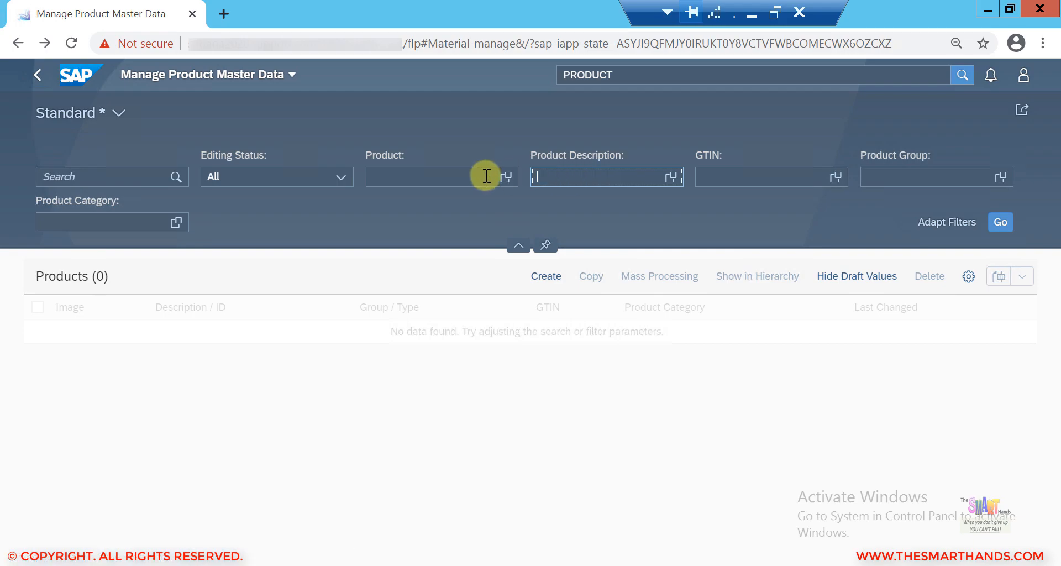
pyautogui.click(451, 182)
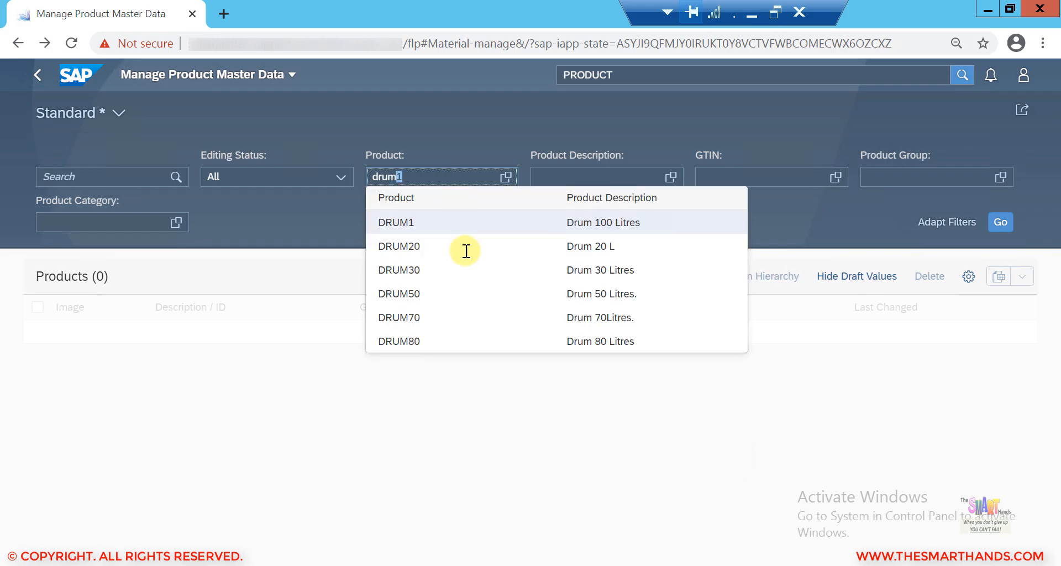
pyautogui.click(459, 342)
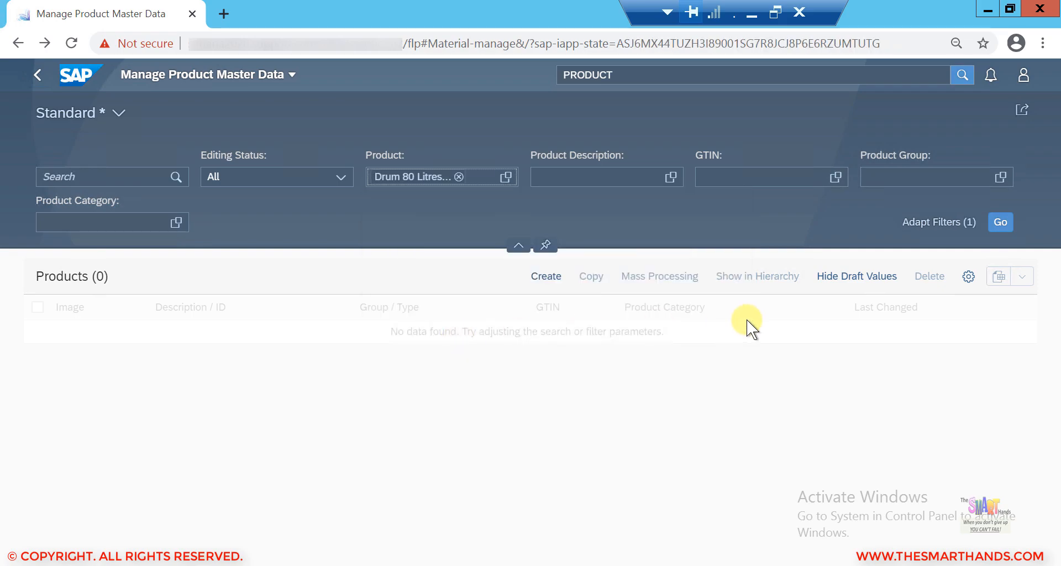
pyautogui.click(1001, 224)
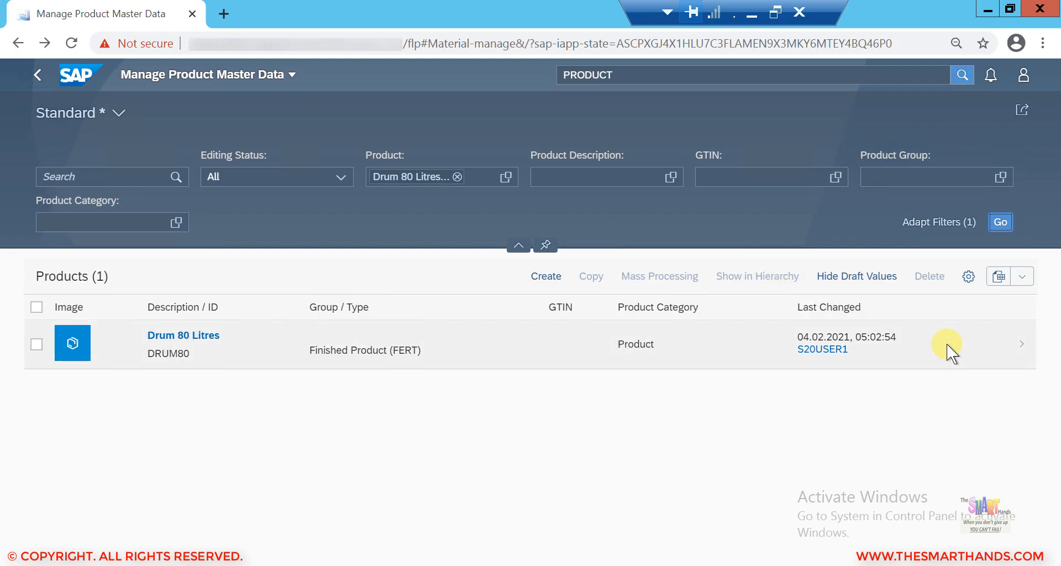
# Step: Open DRUM80 and review its units of measure before returning to the list
pyautogui.click(947, 344)
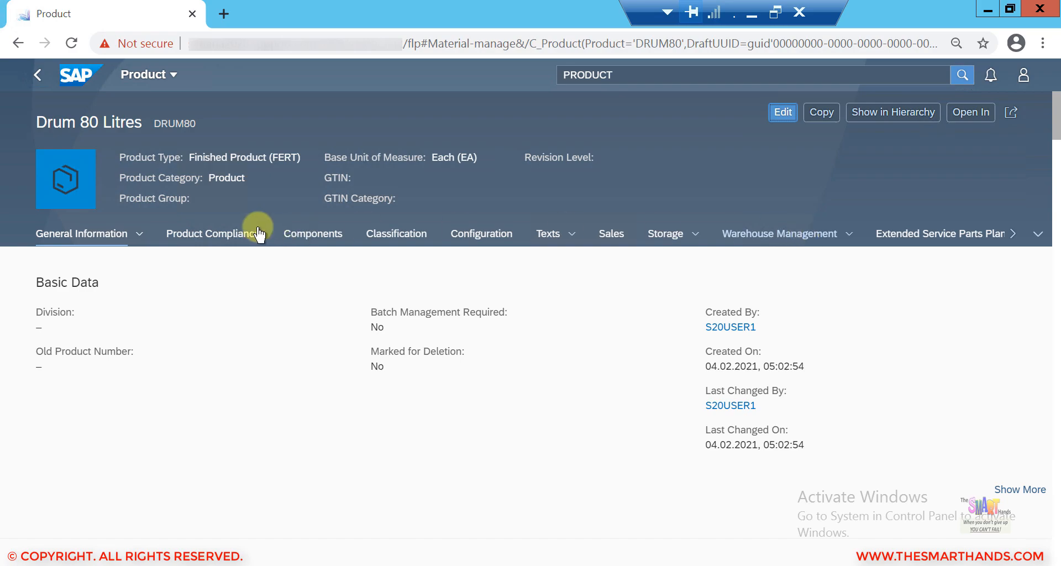
pyautogui.click(140, 243)
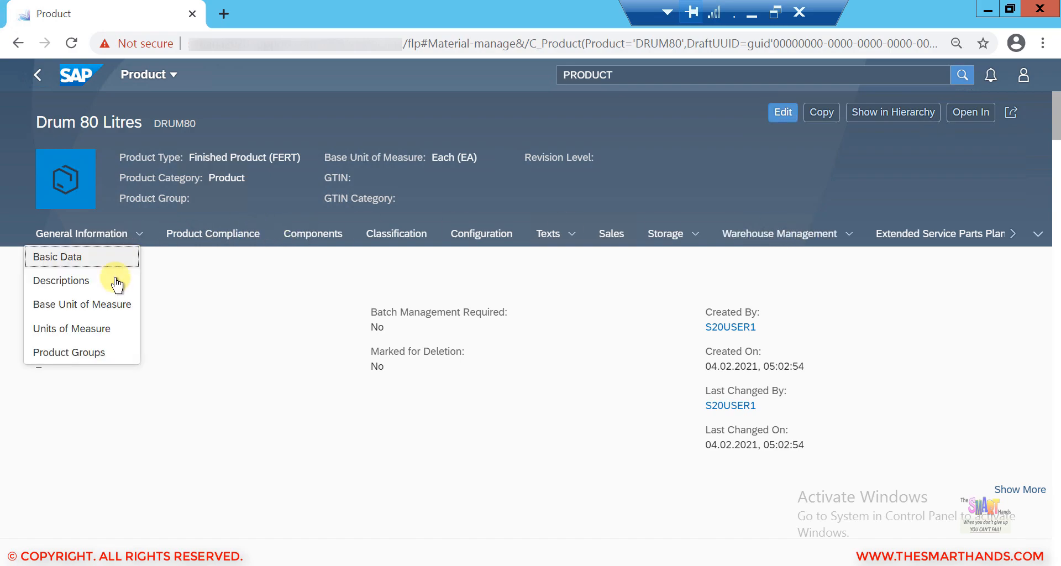
pyautogui.click(137, 329)
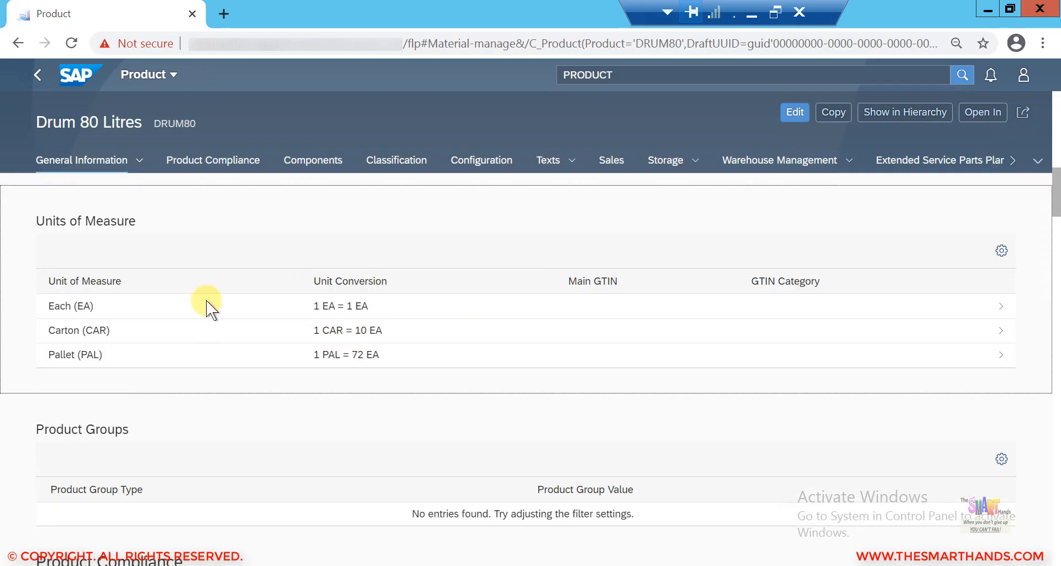
pyautogui.click(38, 74)
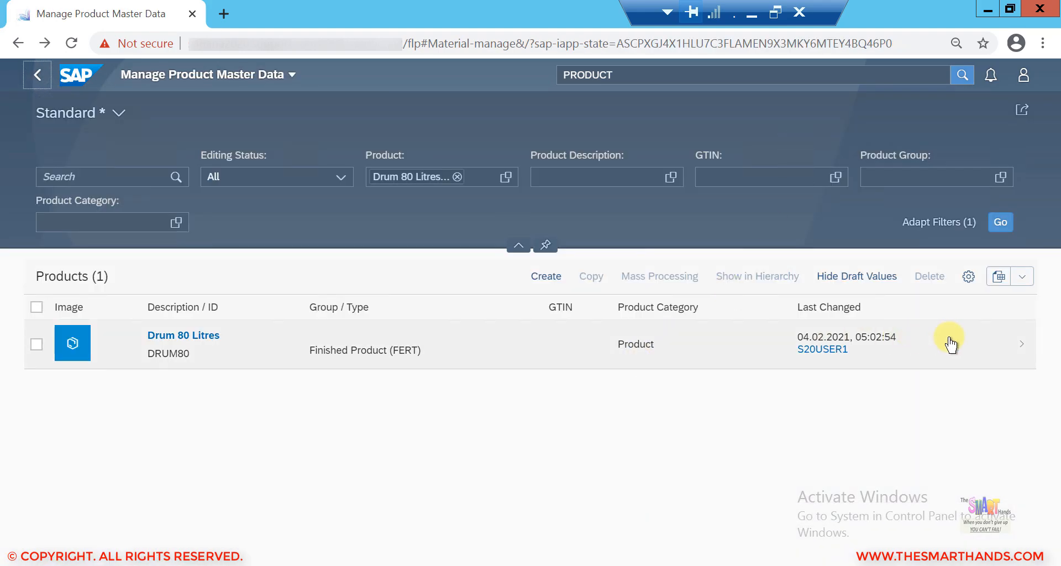
# Step: Open DRUM80 in edit mode and return to the list, leaving it as a draft
pyautogui.click(954, 345)
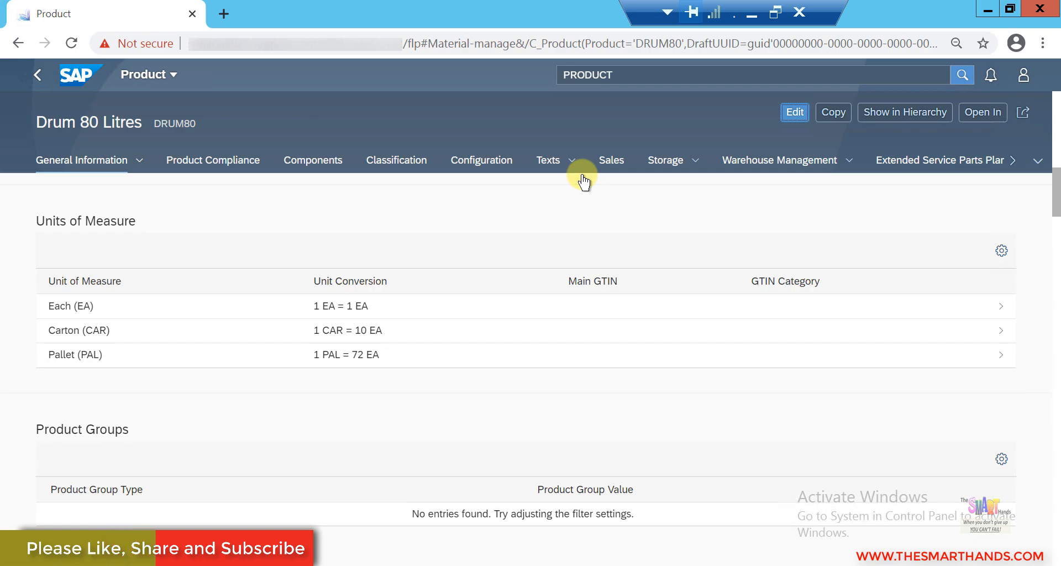
pyautogui.click(795, 113)
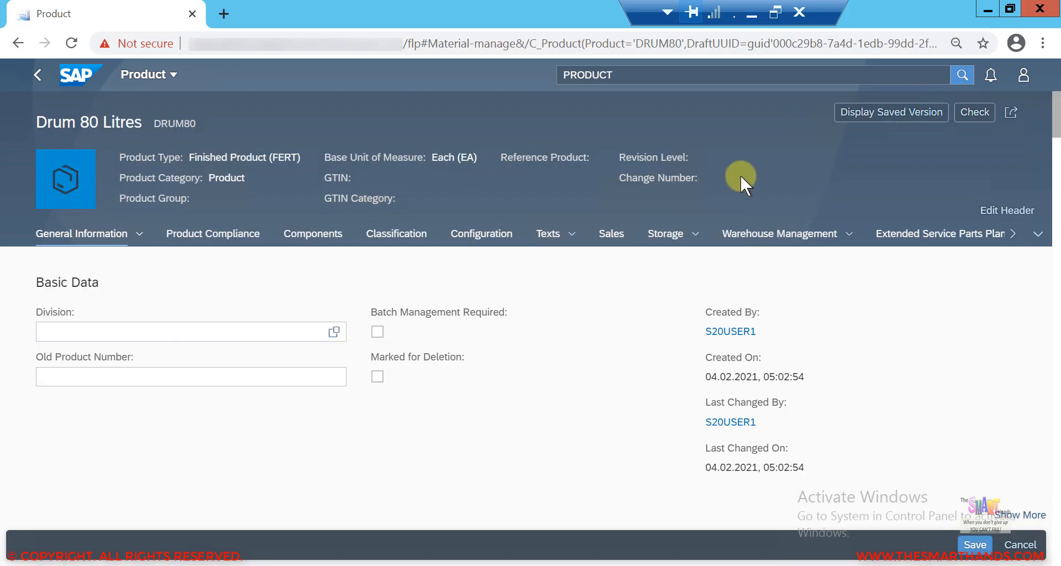
pyautogui.click(40, 82)
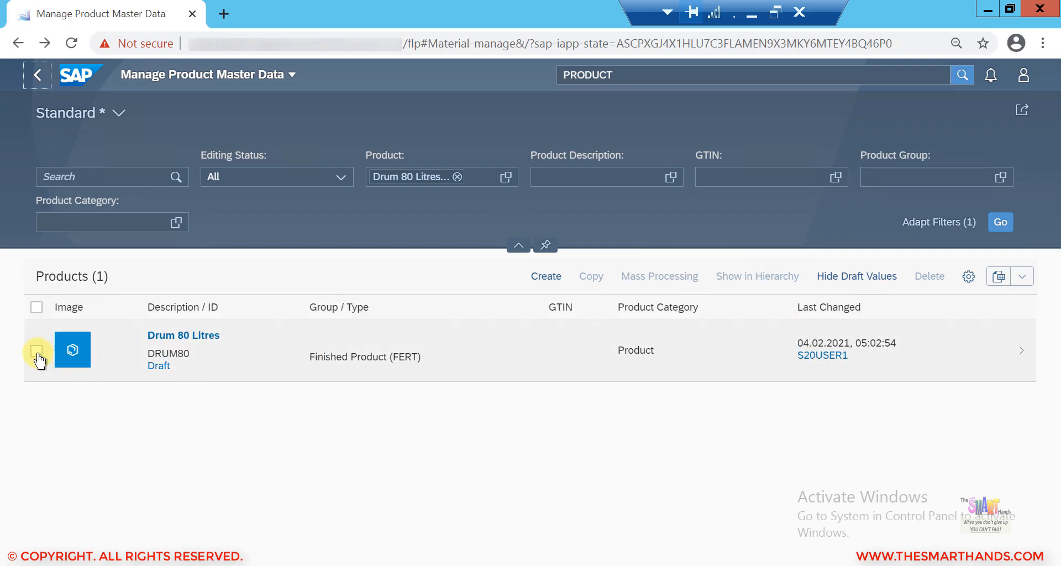
pyautogui.click(36, 354)
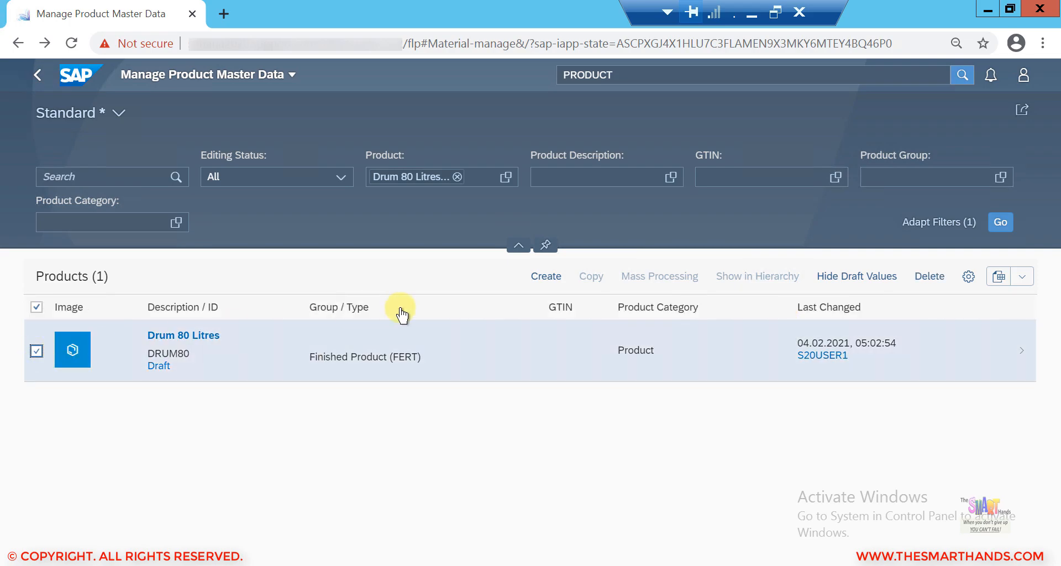
pyautogui.click(37, 306)
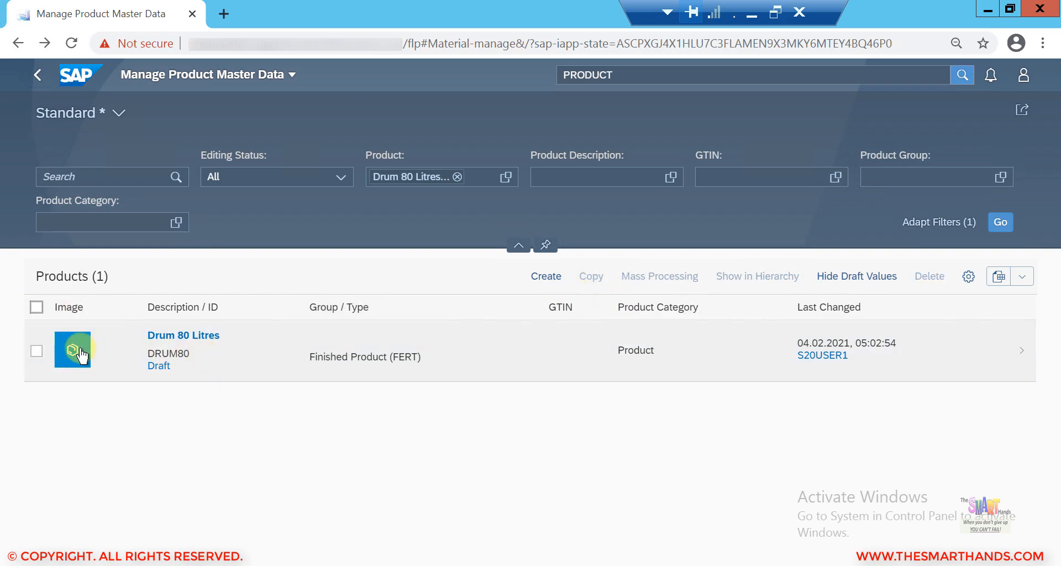
pyautogui.click(36, 352)
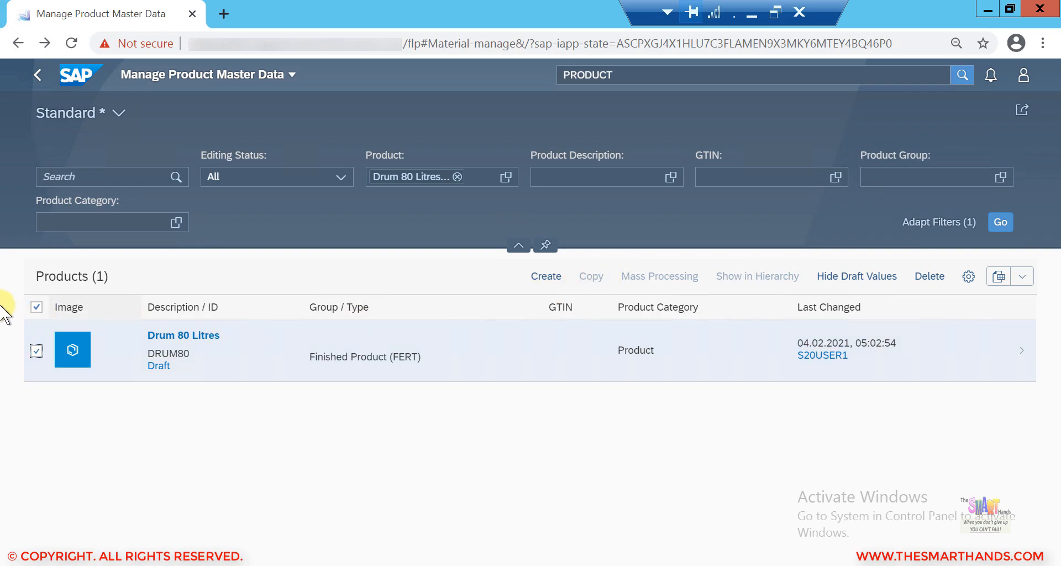
pyautogui.click(36, 307)
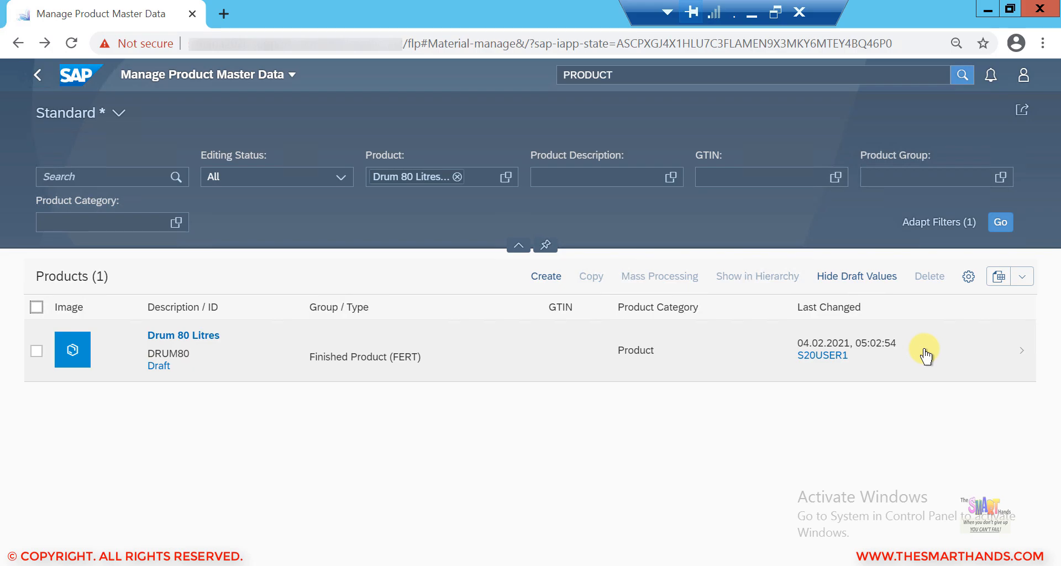
# Step: Copy DRUM80 with its plant and distribution chain data as new product DRUM81 with description Drum 81 Litres
pyautogui.click(672, 362)
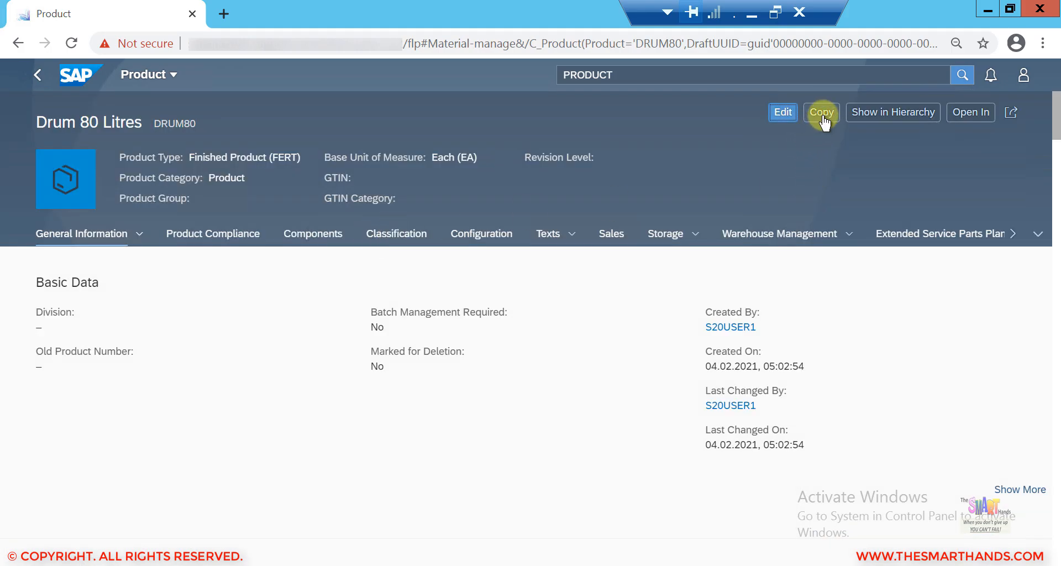
pyautogui.click(823, 117)
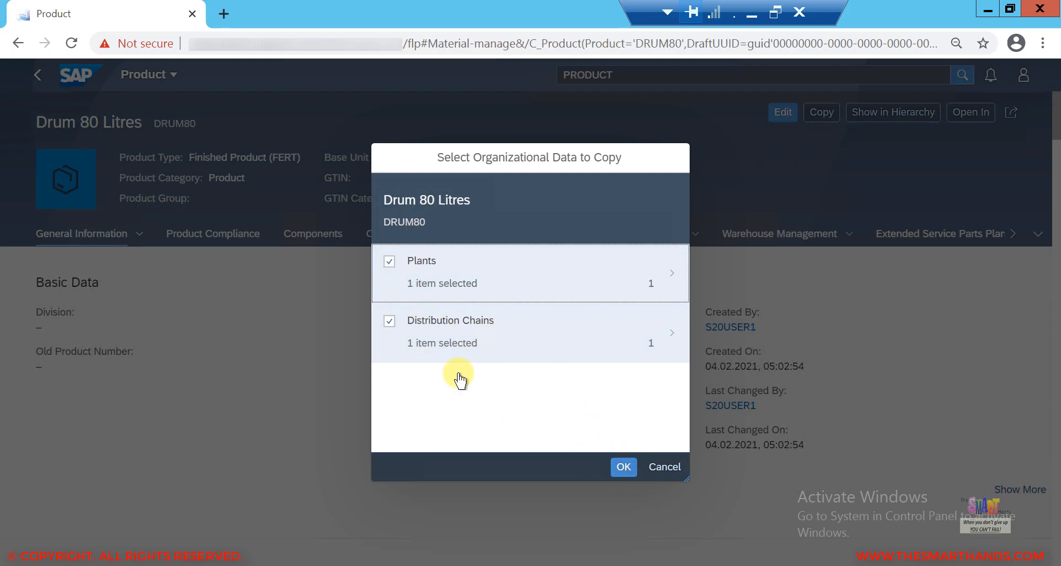
pyautogui.click(623, 470)
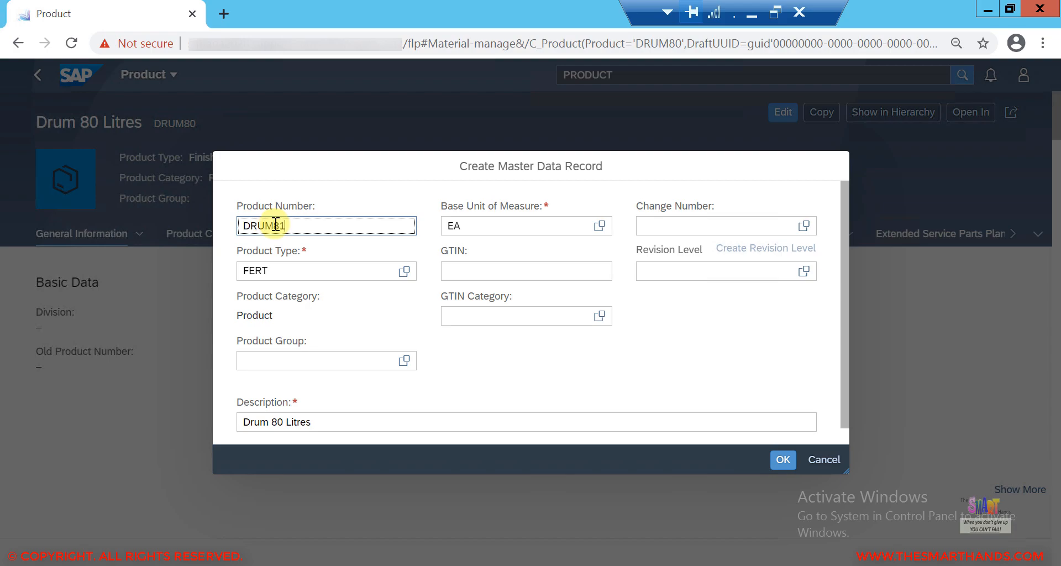
pyautogui.click(263, 269)
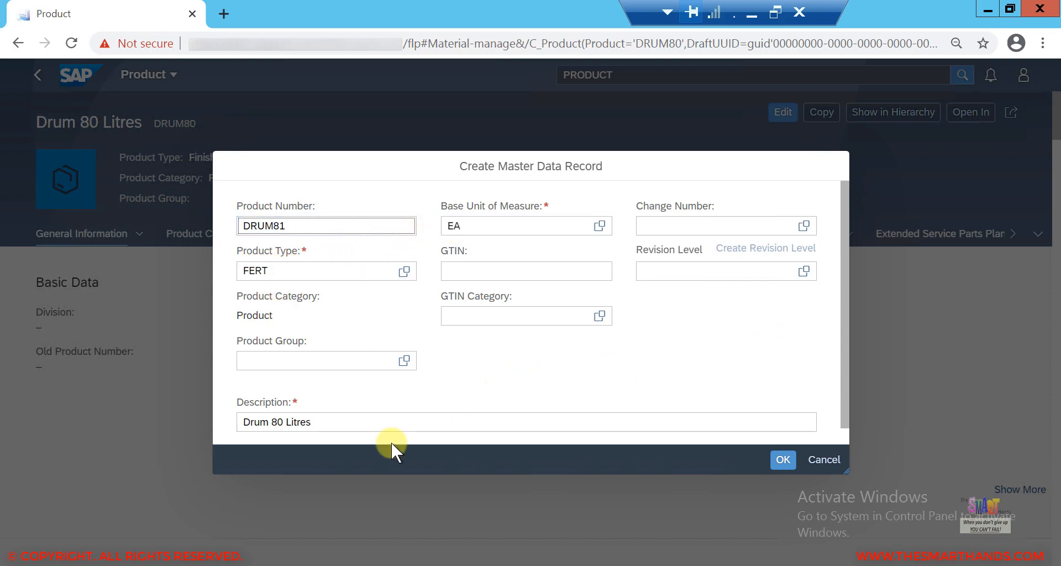
pyautogui.click(279, 422)
pyautogui.click(281, 421)
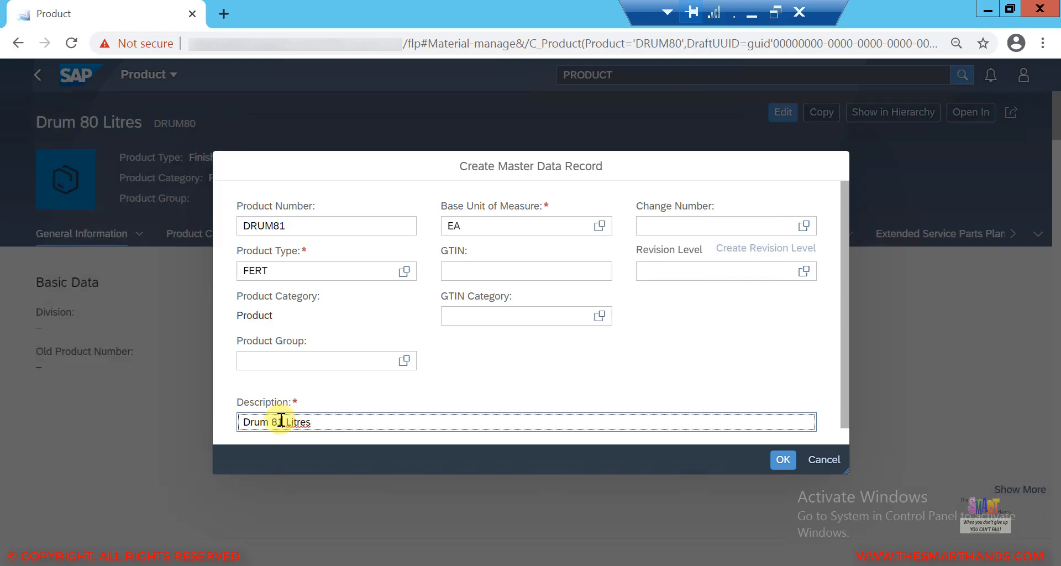
pyautogui.click(782, 457)
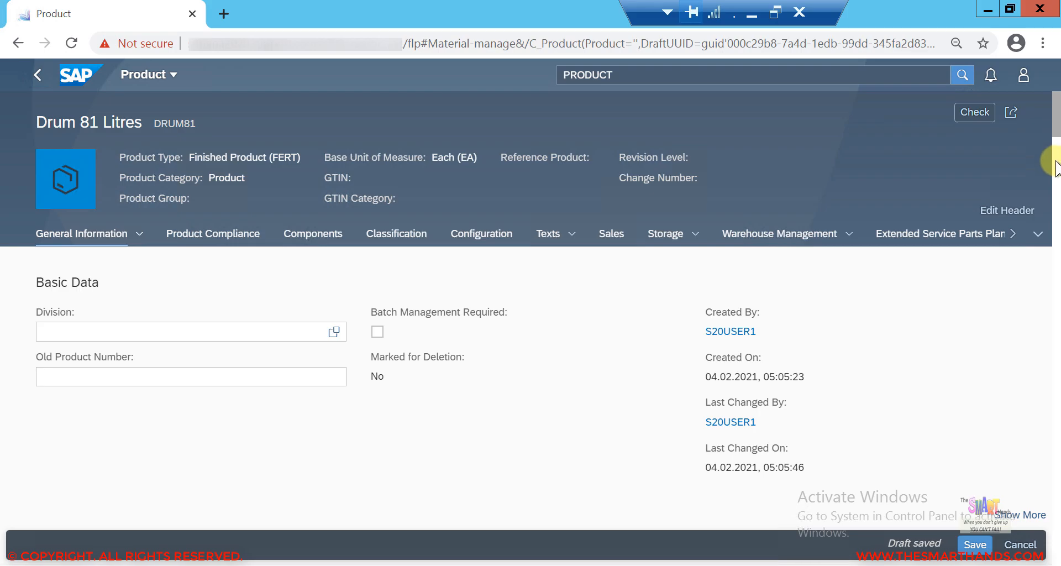
# Step: Review the copied distribution chain and plant data of DRUM81, opening the SDS4 plant details and returning to the product
pyautogui.scroll(-3, 1052, 204)
pyautogui.scroll(-5, 1055, 210)
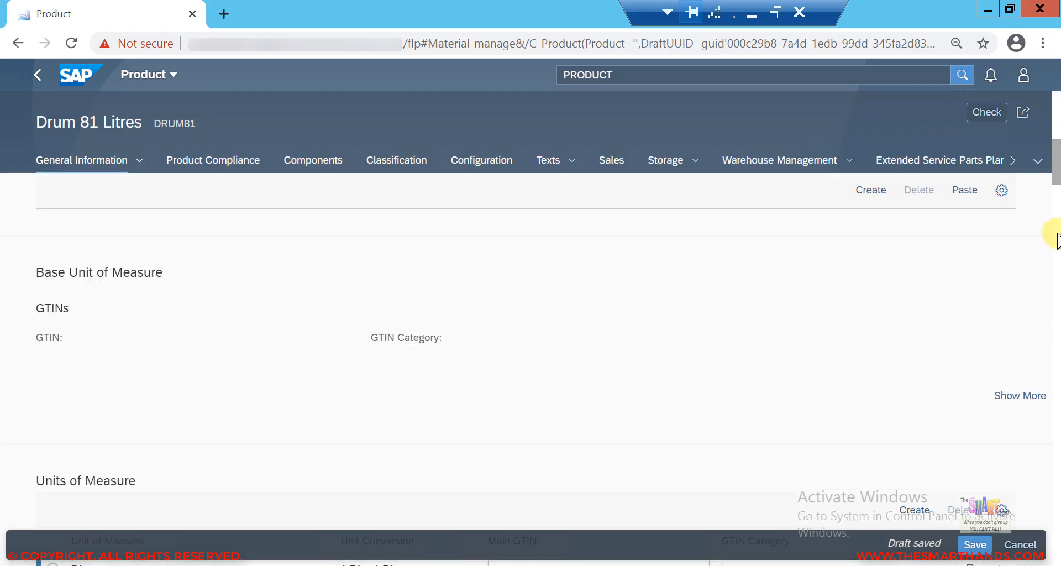
pyautogui.scroll(-10, 798, 213)
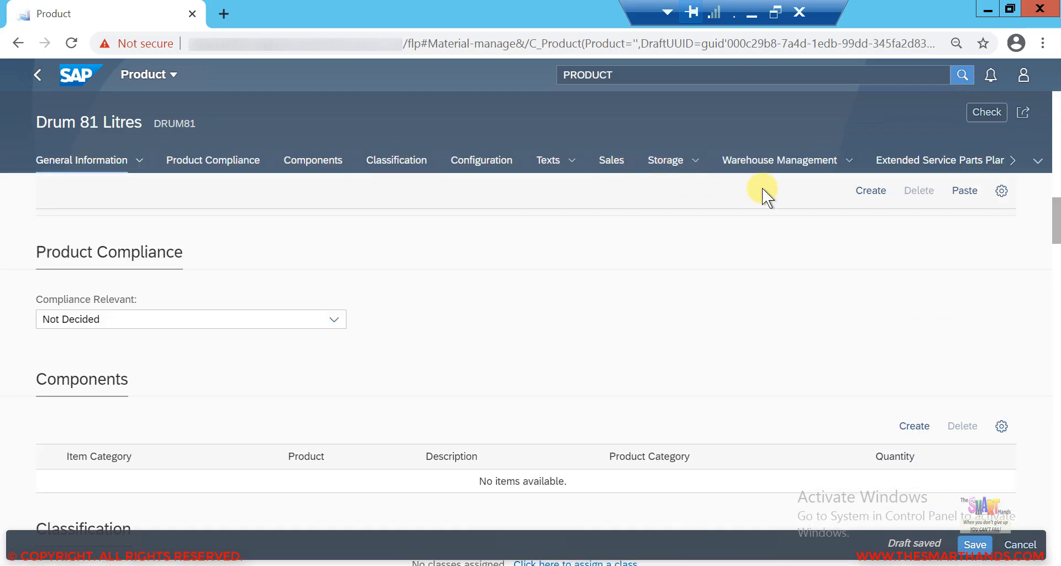
pyautogui.click(1037, 163)
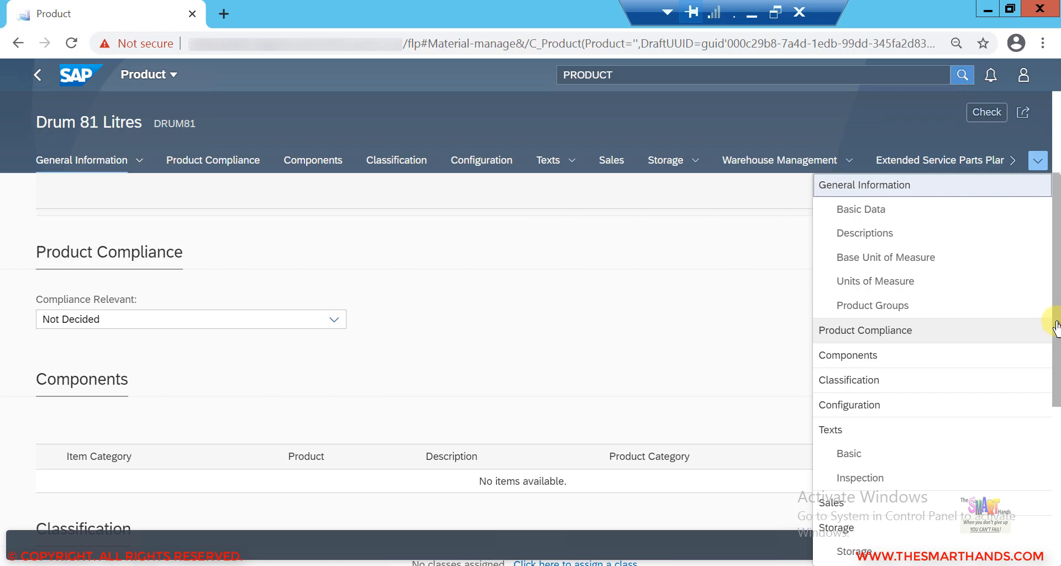
pyautogui.moveTo(1054, 386); pyautogui.dragTo(1053, 522)
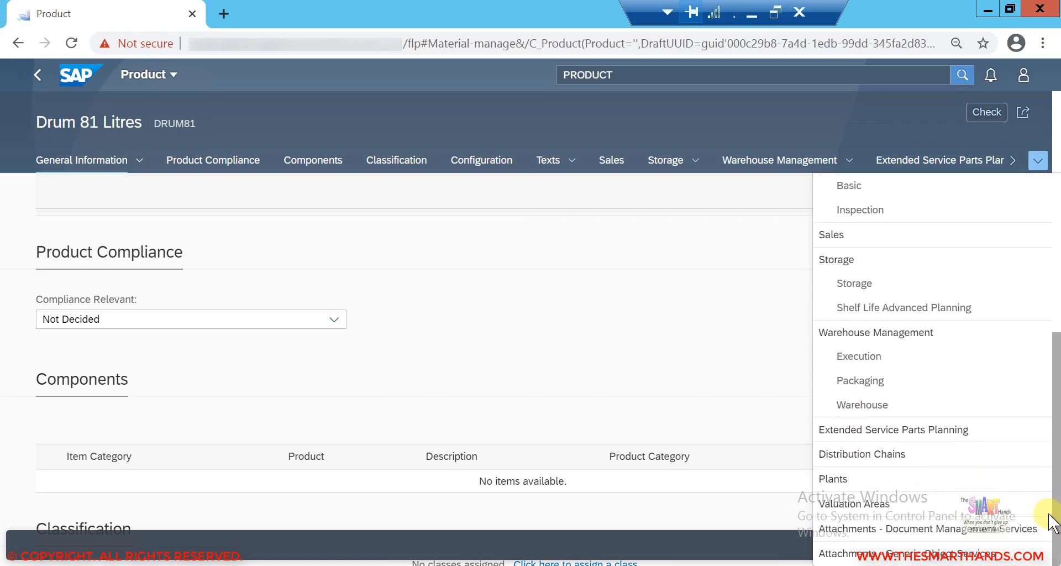
pyautogui.click(918, 460)
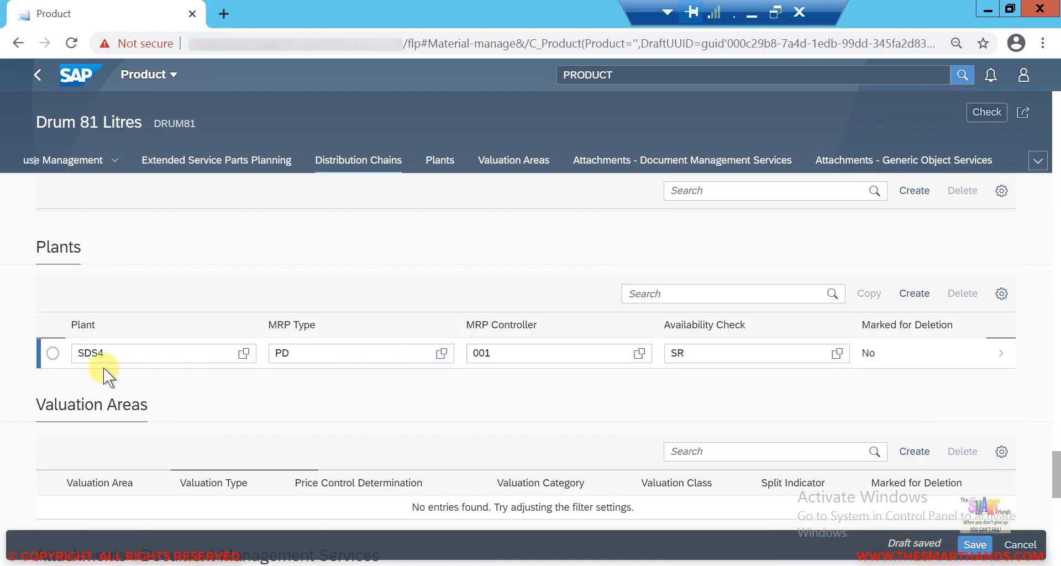
pyautogui.scroll(-5, 1057, 469)
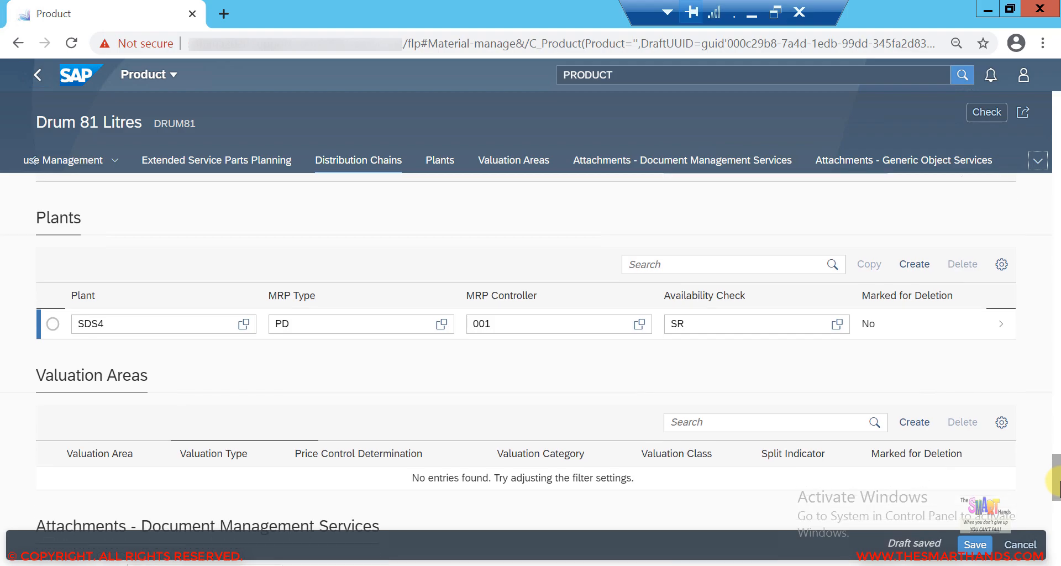
pyautogui.scroll(10, 1057, 431)
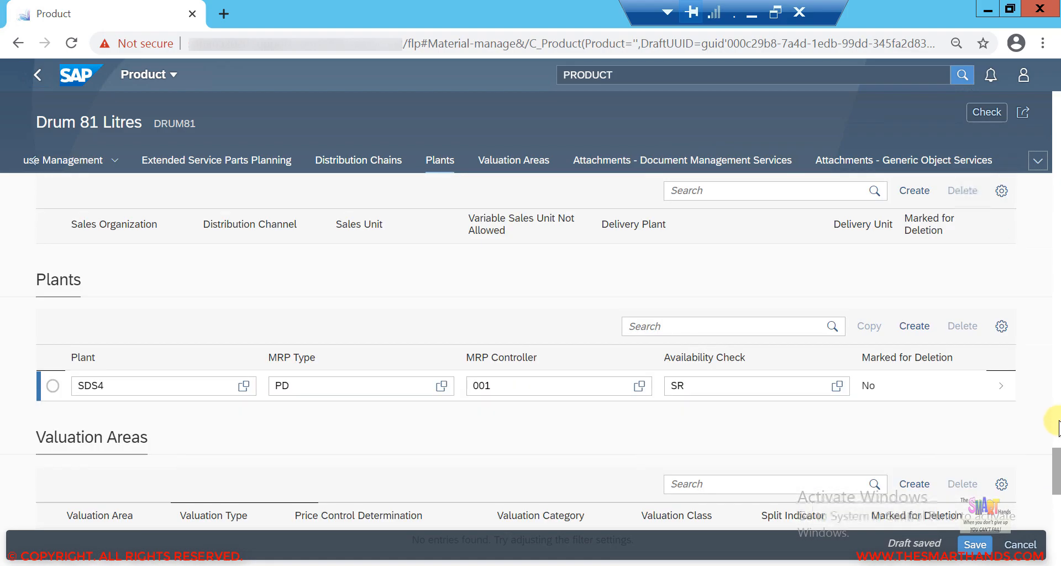
pyautogui.moveTo(1058, 440); pyautogui.dragTo(1057, 466)
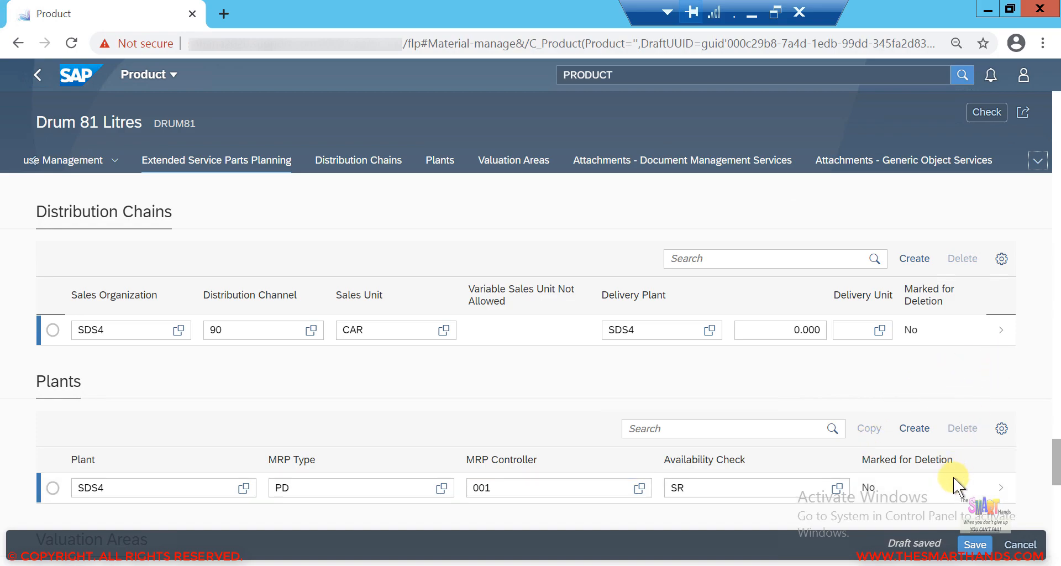
pyautogui.click(983, 493)
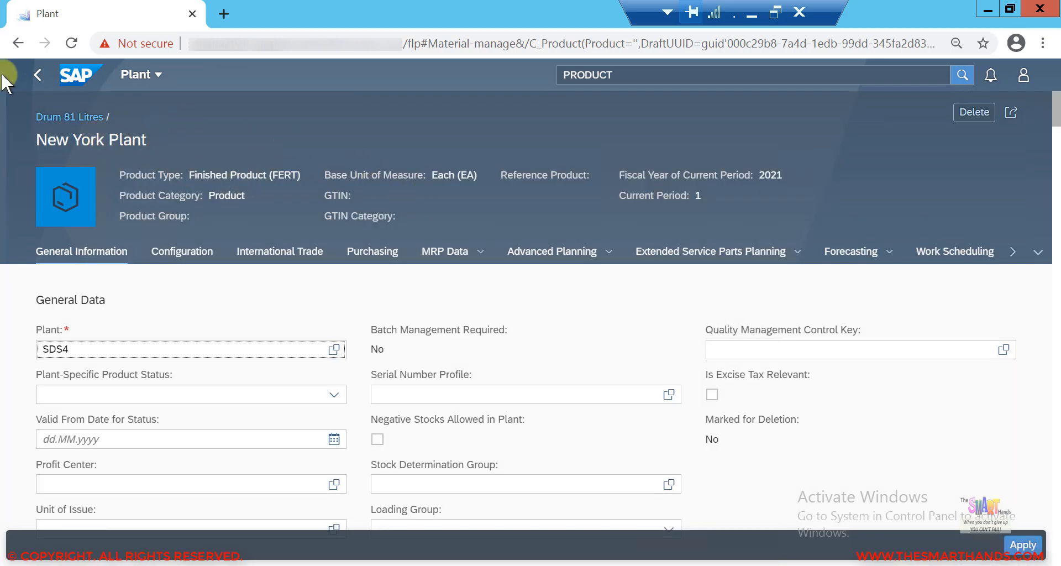
pyautogui.click(35, 74)
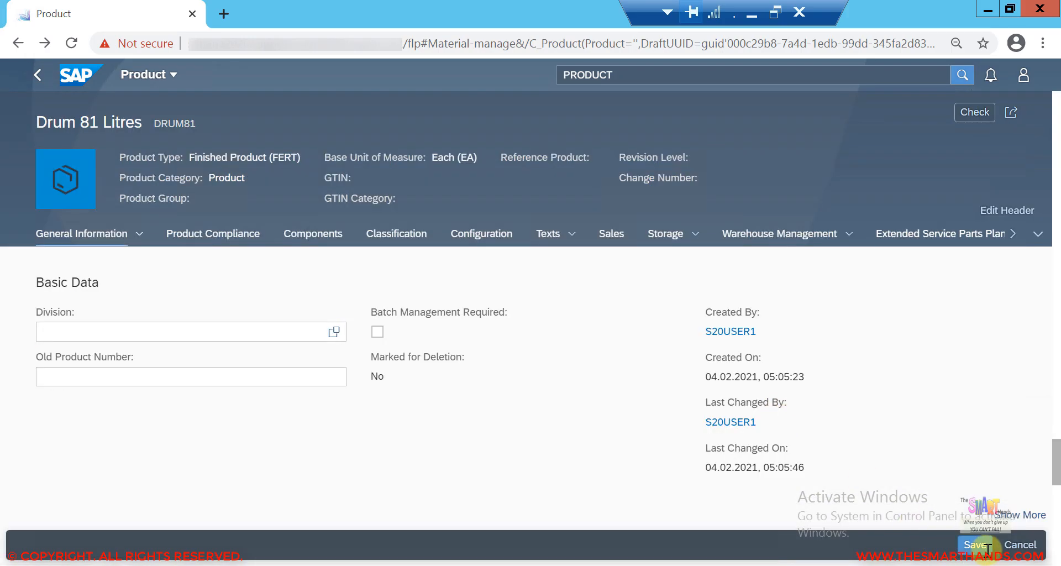
# Step: Save the DRUM81 draft, confirming the save past the potential duplicate warning
pyautogui.click(986, 545)
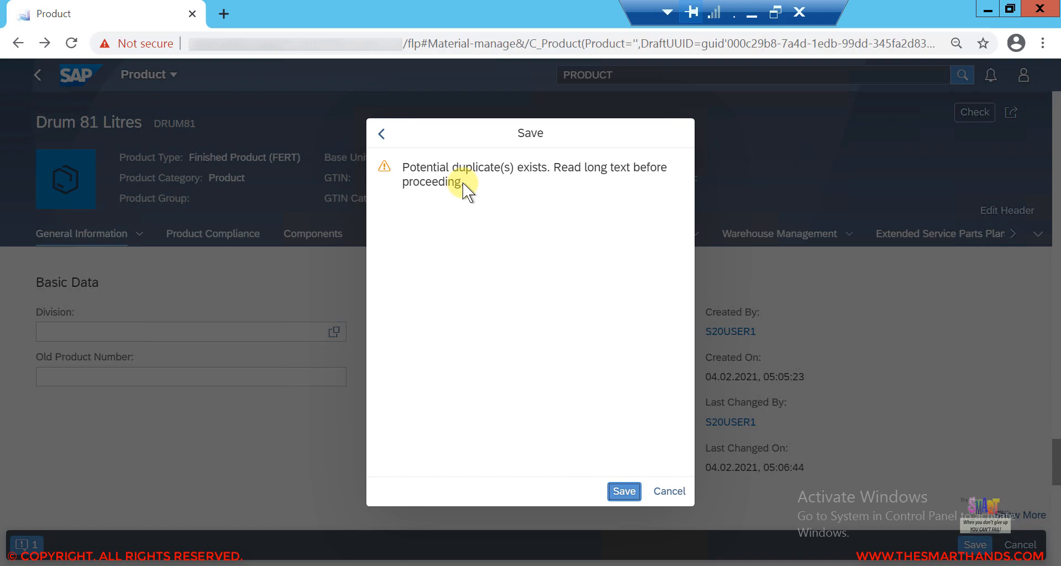
pyautogui.click(623, 491)
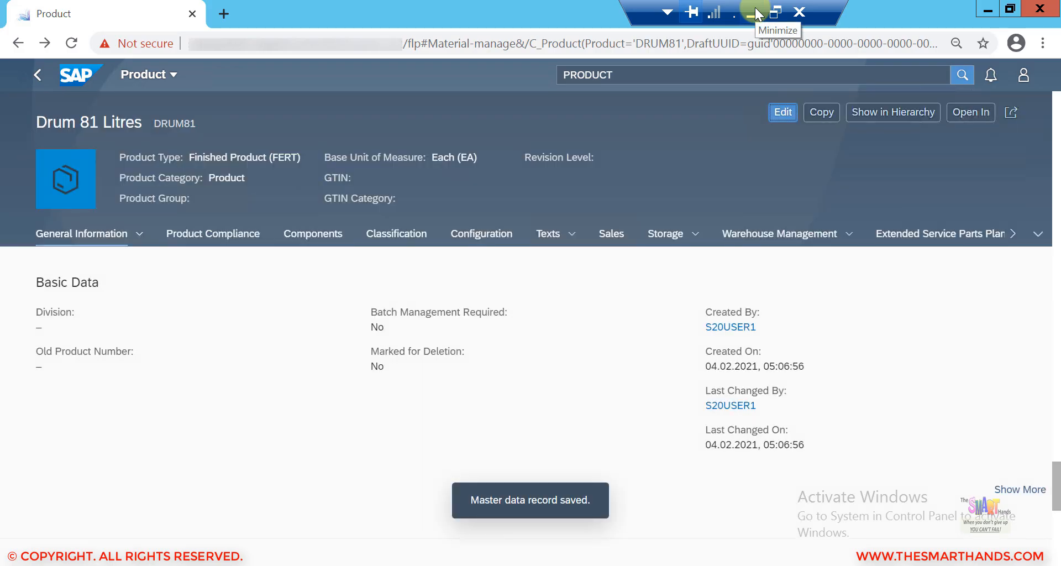
# Step: Switch to the PowerPoint presentation and start the slide show from the current slide
pyautogui.click(754, 7)
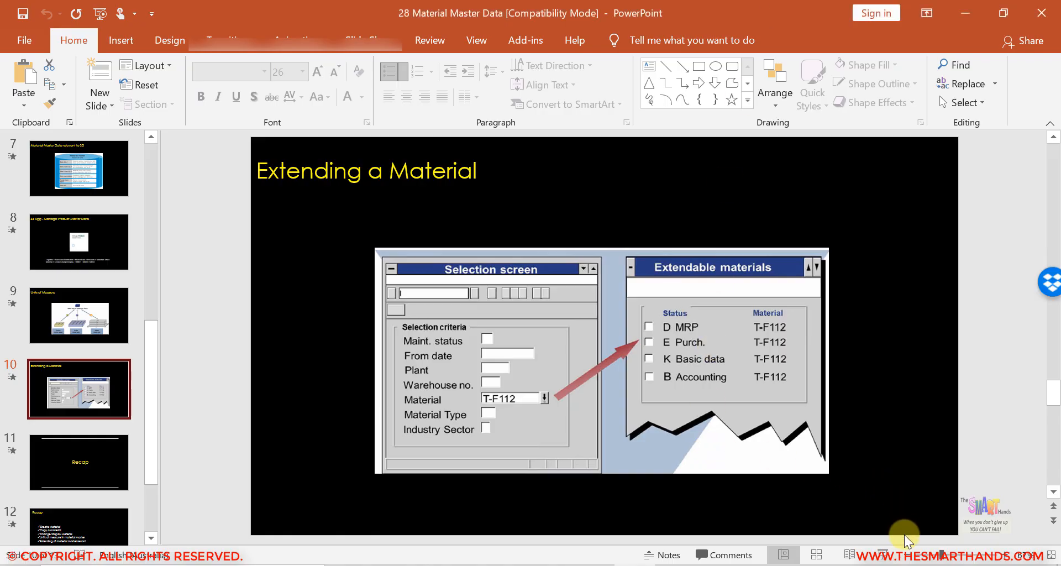
pyautogui.click(885, 555)
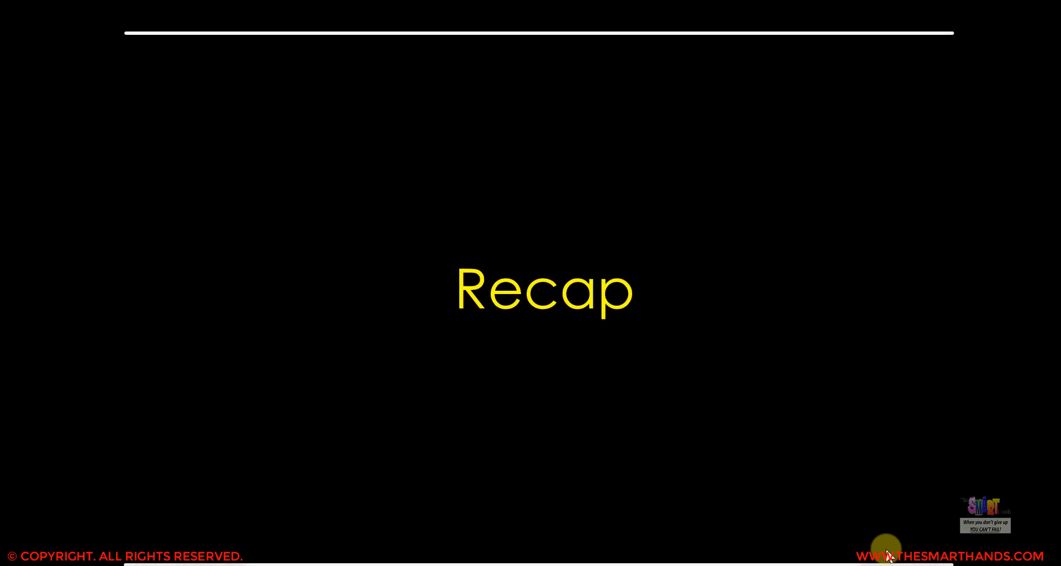
pyautogui.click(886, 555)
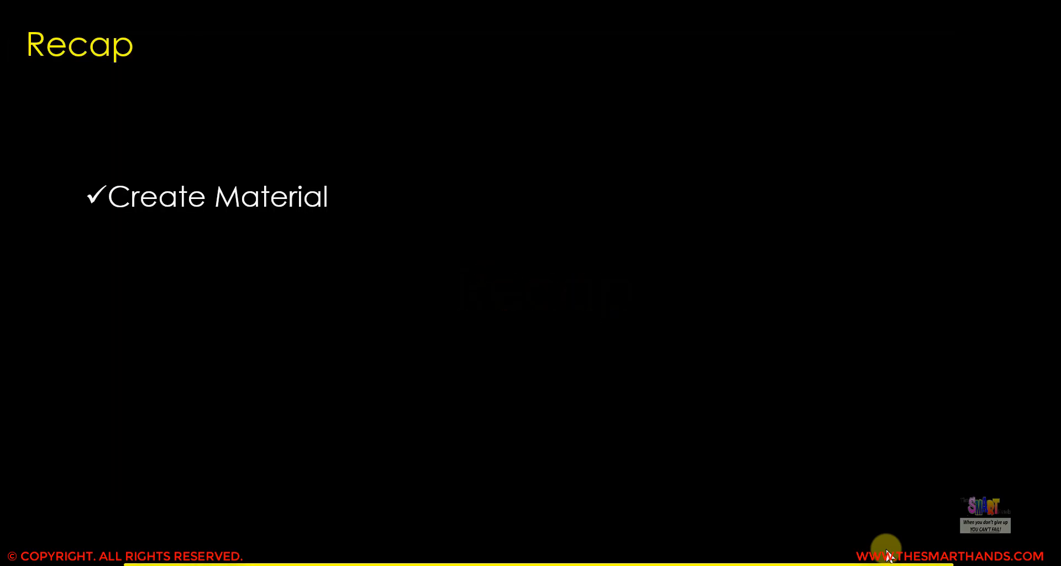
pyautogui.click(886, 555)
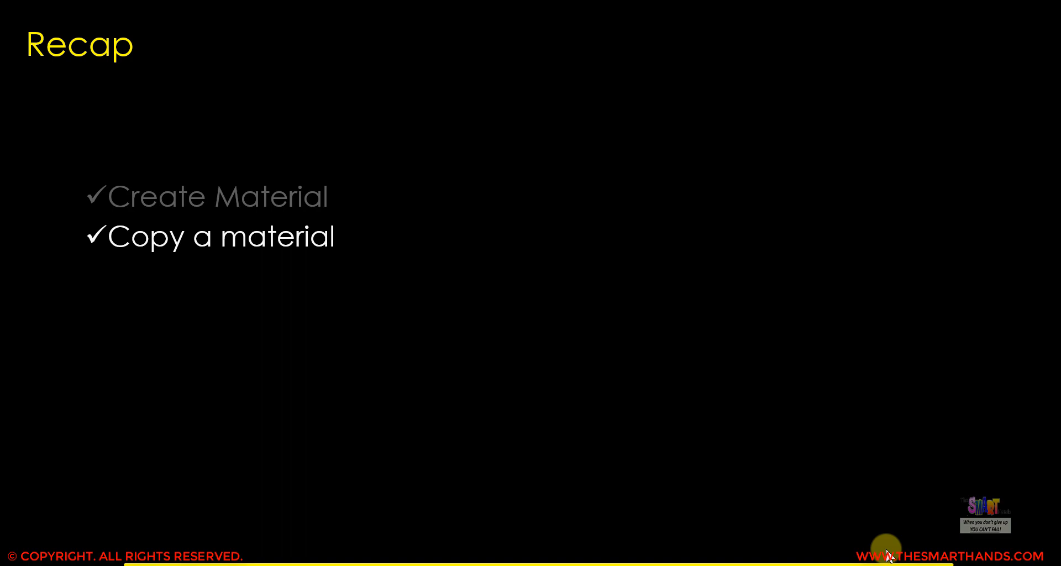
pyautogui.click(886, 555)
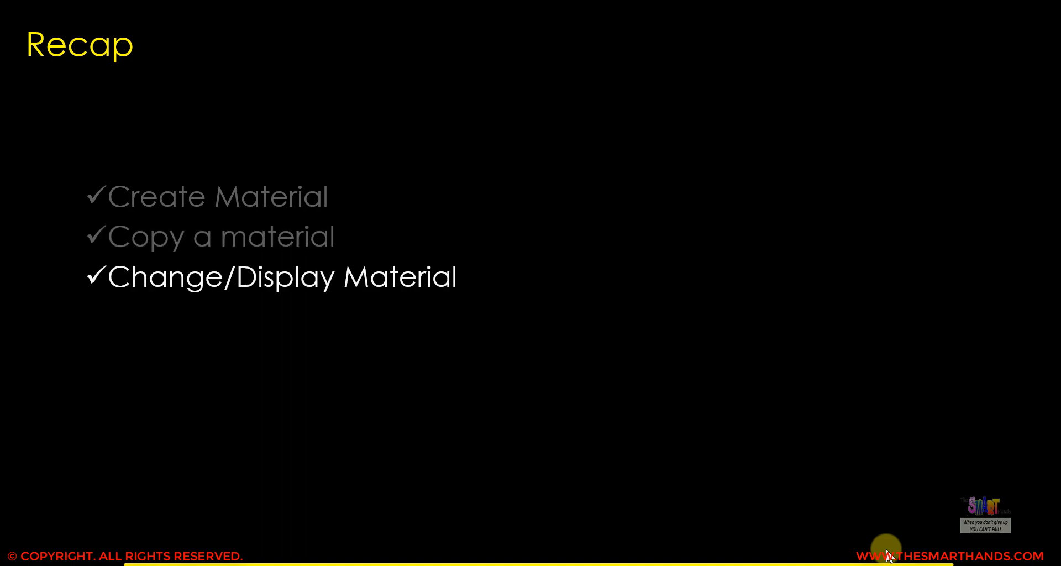